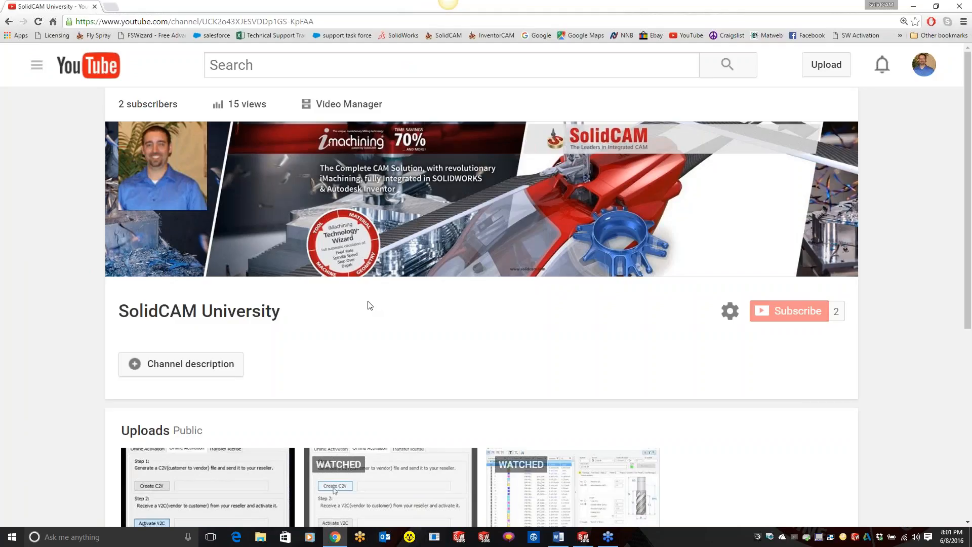
Step: Look over the SolidCAM University channel page and its uploads
{"action": "left_click", "coordinate": [323, 17]}
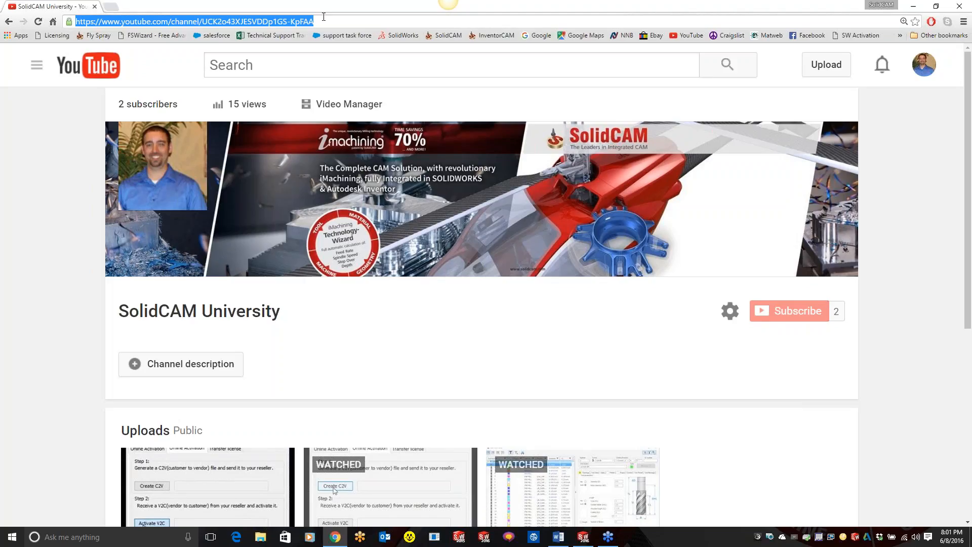
{"action": "left_click", "coordinate": [885, 383]}
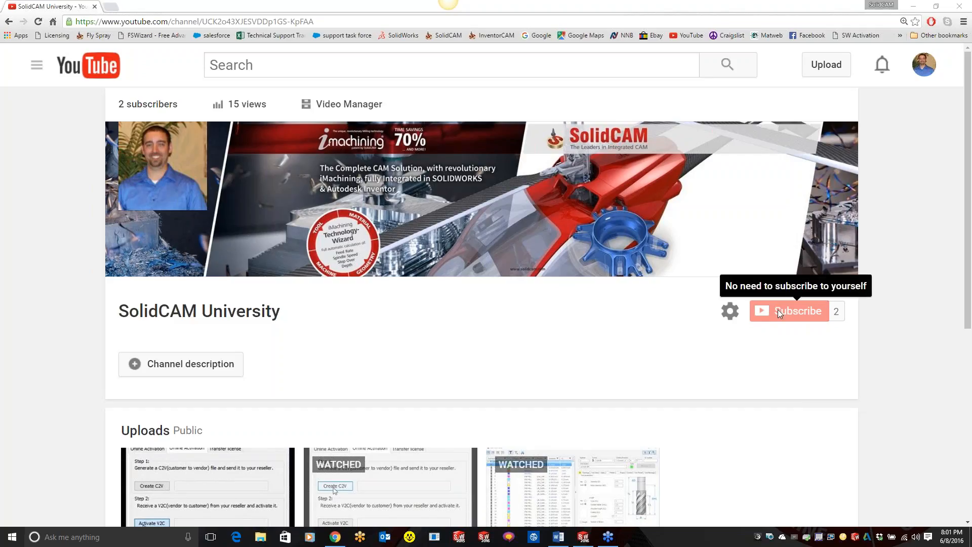
{"action": "scroll", "coordinate": [803, 437], "scroll_direction": "down", "scroll_amount": 2}
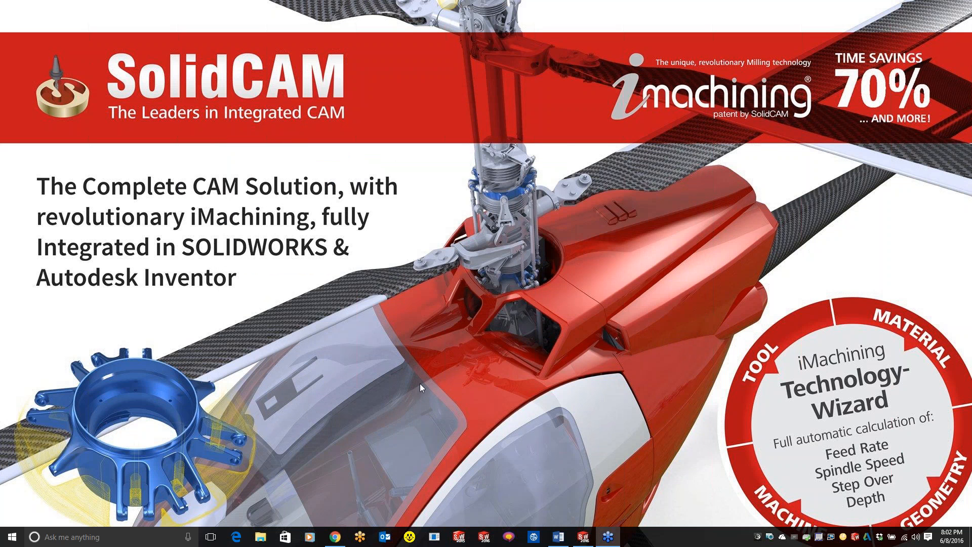
Step: Switch to SOLIDWORKS and bring up the stock definition defaults in the SolidCAM Settings
{"action": "left_click", "coordinate": [584, 536]}
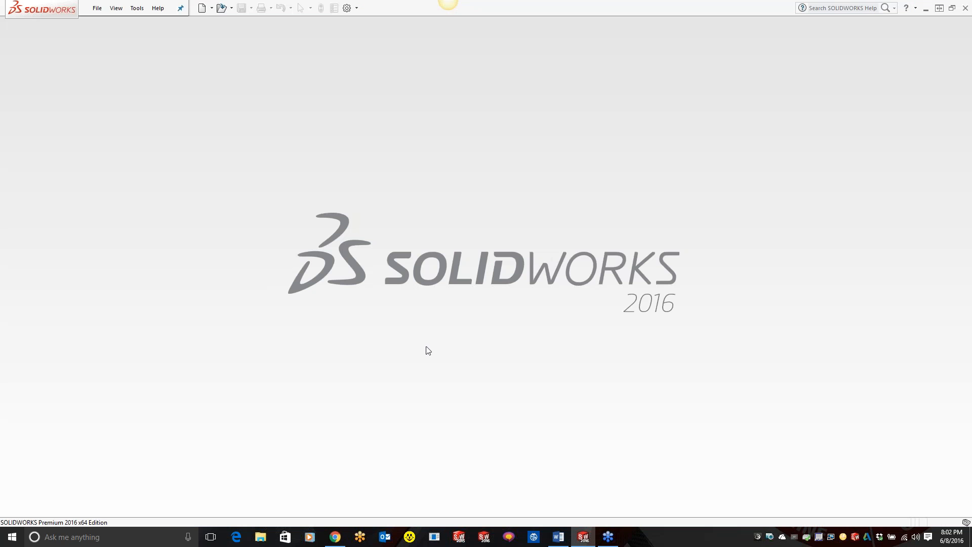
{"action": "left_click", "coordinate": [136, 8]}
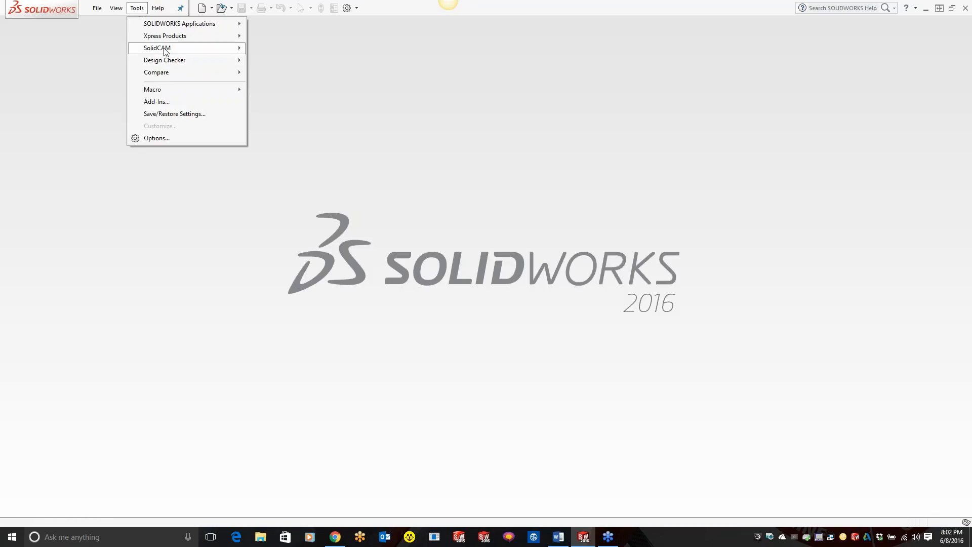
{"action": "mouse_move", "coordinate": [164, 49]}
{"action": "left_click", "coordinate": [286, 199]}
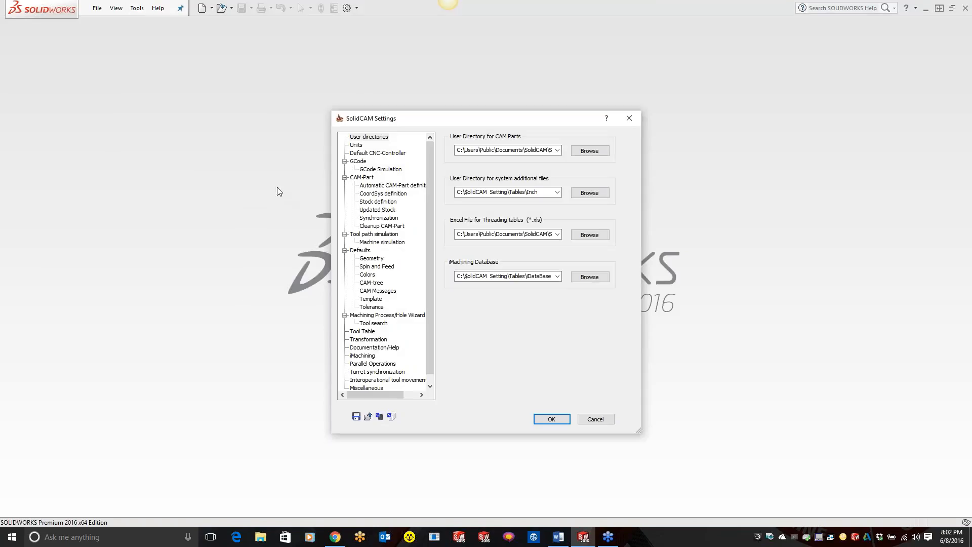
{"action": "left_click", "coordinate": [364, 251]}
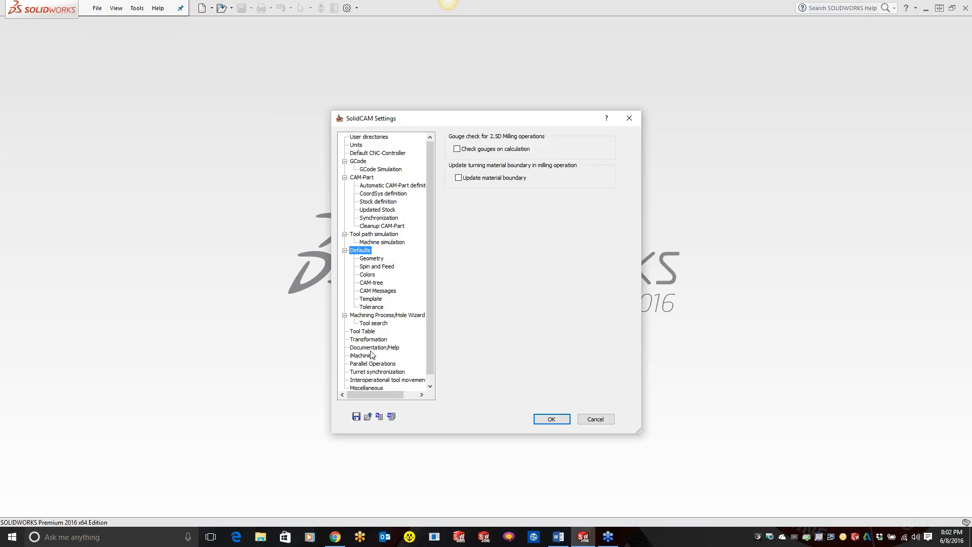
{"action": "left_click", "coordinate": [383, 202]}
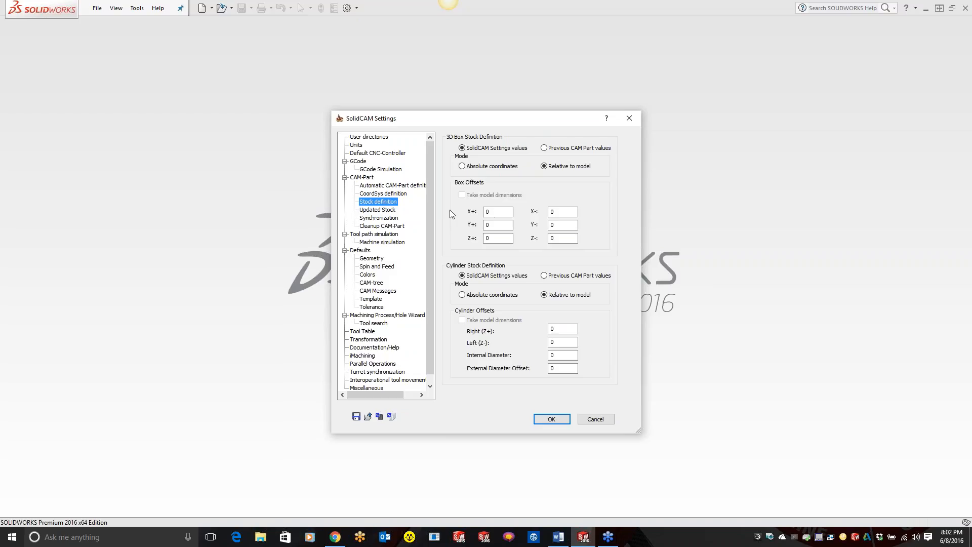
Step: Review the default 3D box stock offsets in each direction and close the settings without changing them
{"action": "left_click", "coordinate": [503, 211]}
{"action": "key", "text": "Tab"}
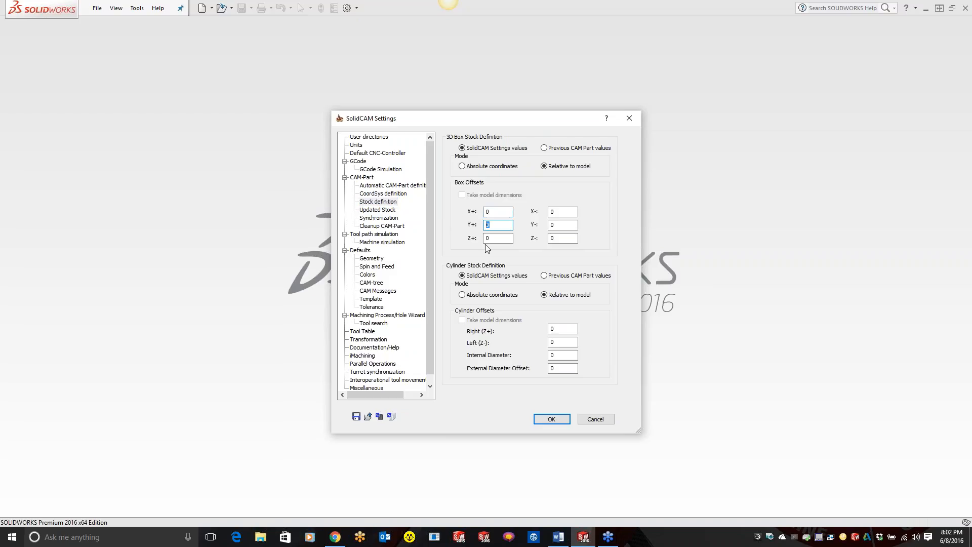
{"action": "key", "text": "Tab"}
{"action": "key", "text": "Tab"}
{"action": "key", "text": "Tab"}
{"action": "key", "text": "Tab"}
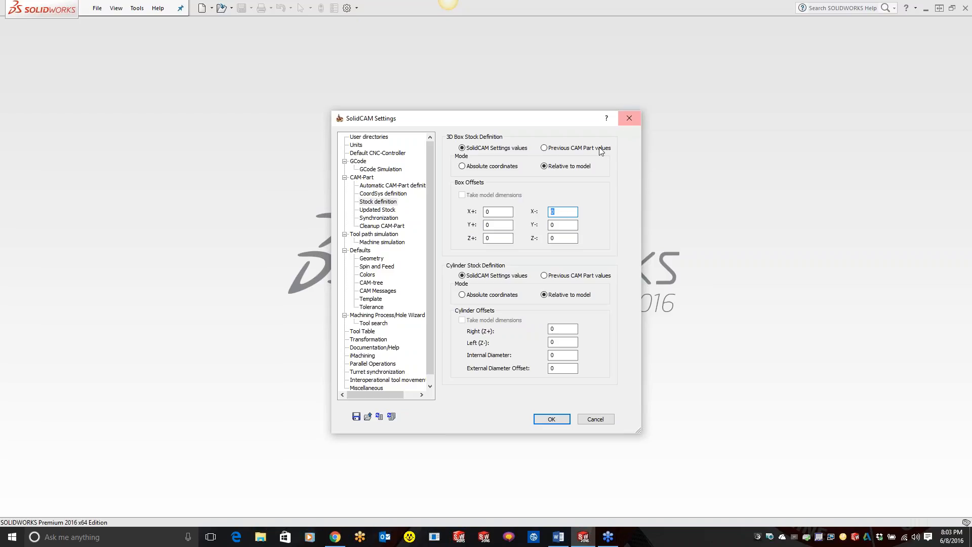
{"action": "left_click", "coordinate": [629, 119]}
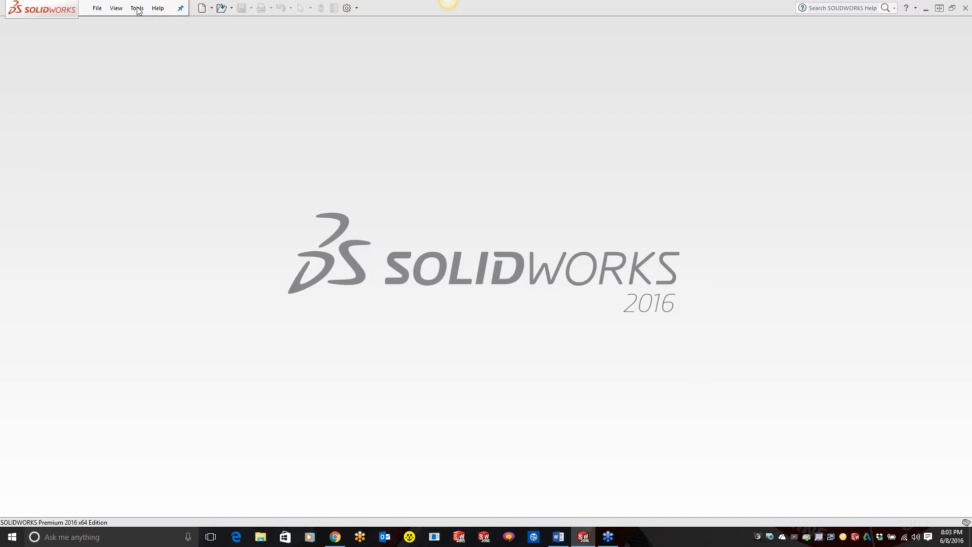
Step: Open the part Sensor Housing.SLDPRT from the 2.5D demo files folder
{"action": "left_click", "coordinate": [227, 9]}
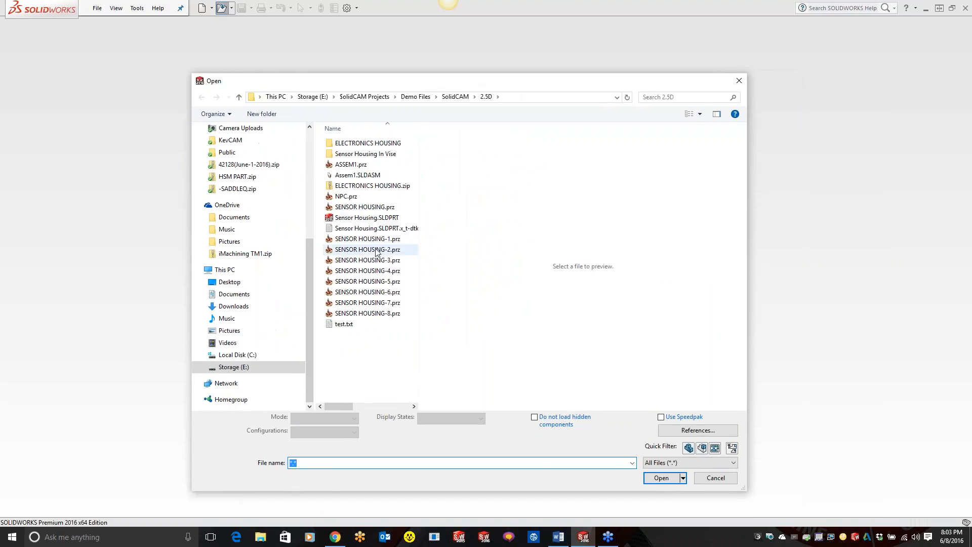
{"action": "left_click", "coordinate": [367, 218]}
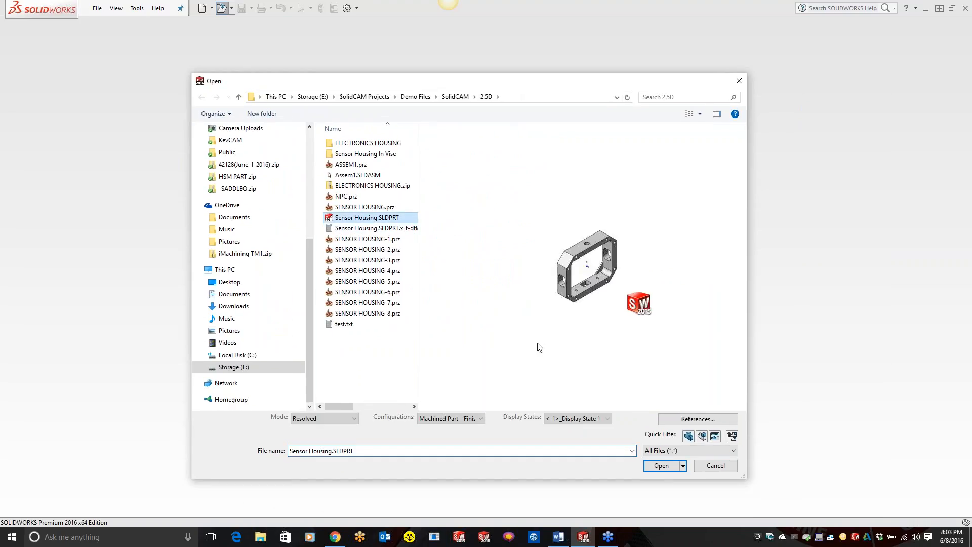
{"action": "left_click", "coordinate": [653, 465]}
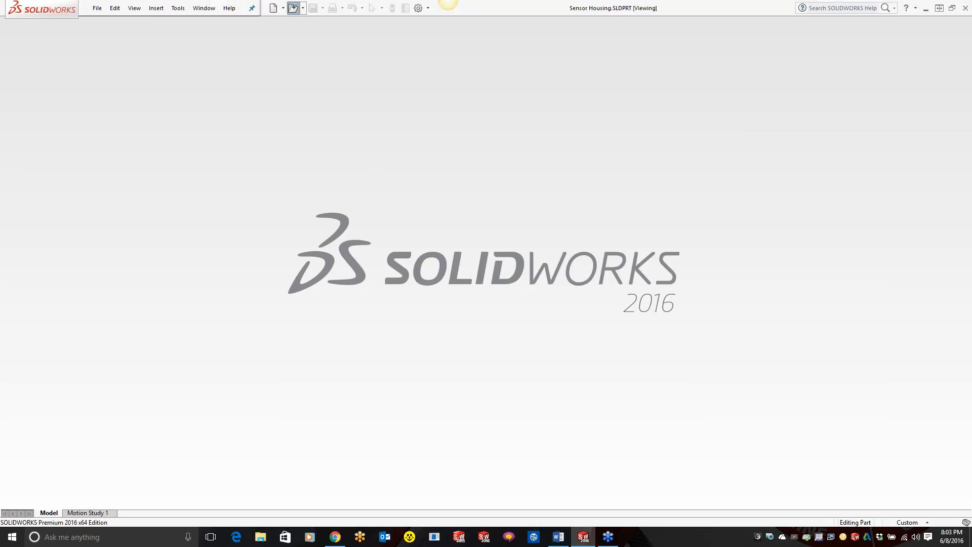
{"action": "left_click", "coordinate": [547, 314]}
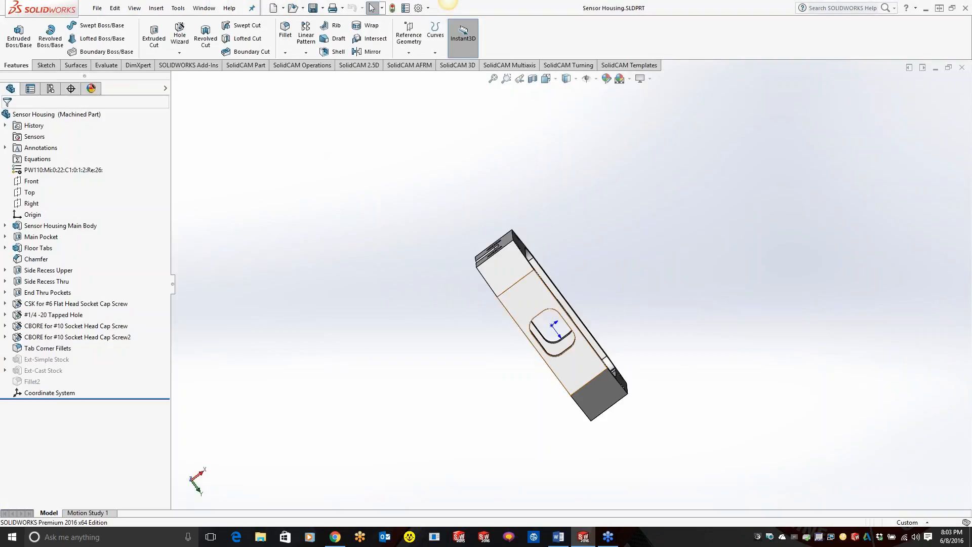
{"action": "middle_click_drag", "start_coordinate": [404, 187], "coordinate": [403, 215]}
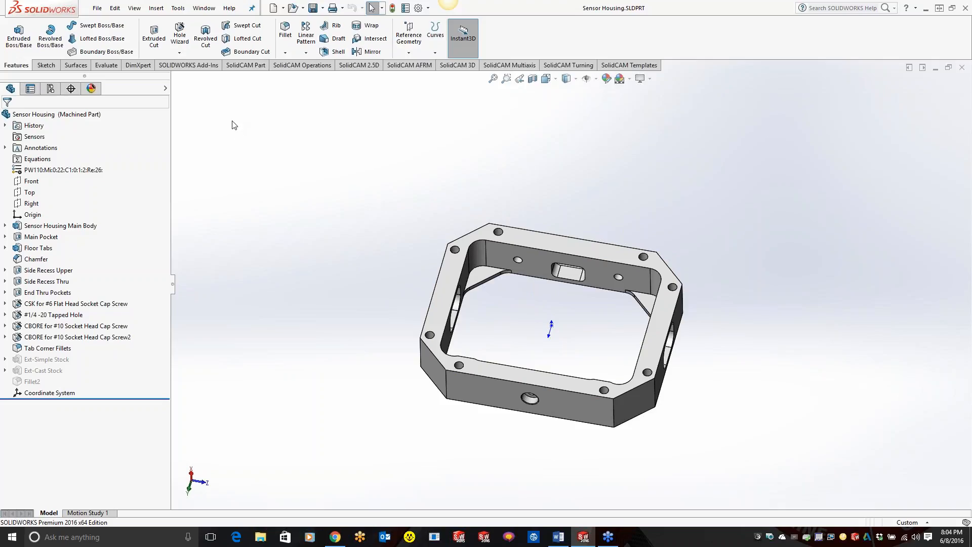
Step: Create a new SolidCAM milling CAM-Part from the Sensor Housing model
{"action": "left_click", "coordinate": [179, 8]}
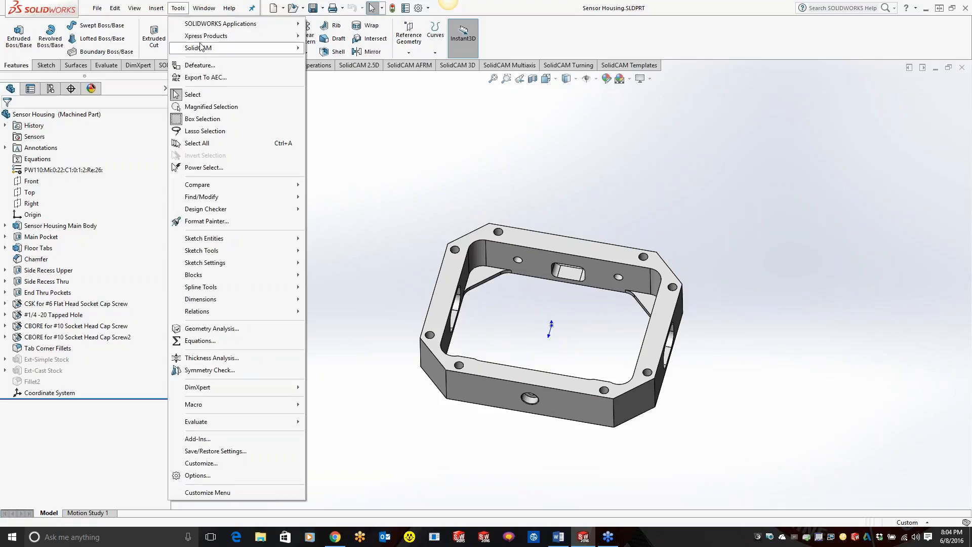
{"action": "mouse_move", "coordinate": [253, 48]}
{"action": "mouse_move", "coordinate": [334, 49]}
{"action": "left_click", "coordinate": [435, 48]}
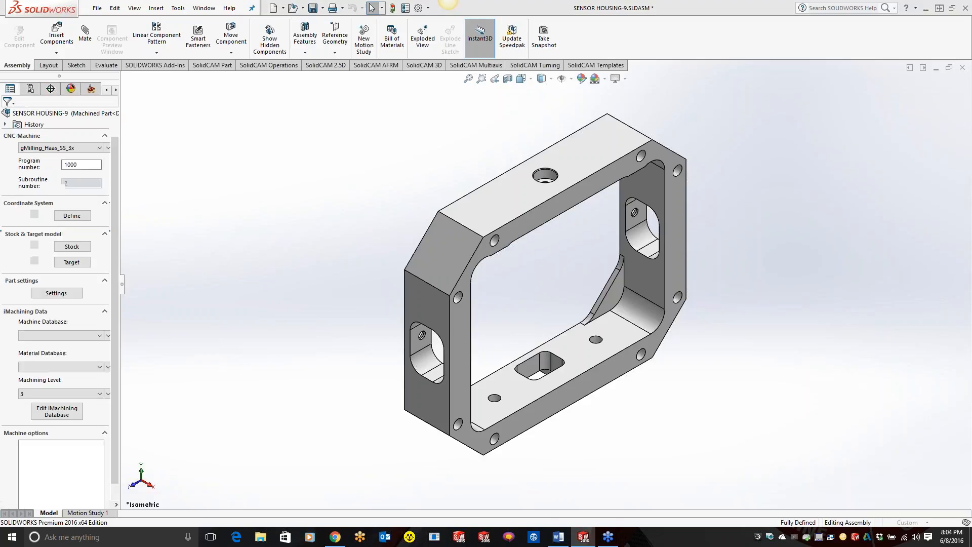
Step: Define the machining coordinate system from the housing's large flat frame face, accepting the default machining levels
{"action": "middle_click_drag", "start_coordinate": [390, 309], "coordinate": [233, 160]}
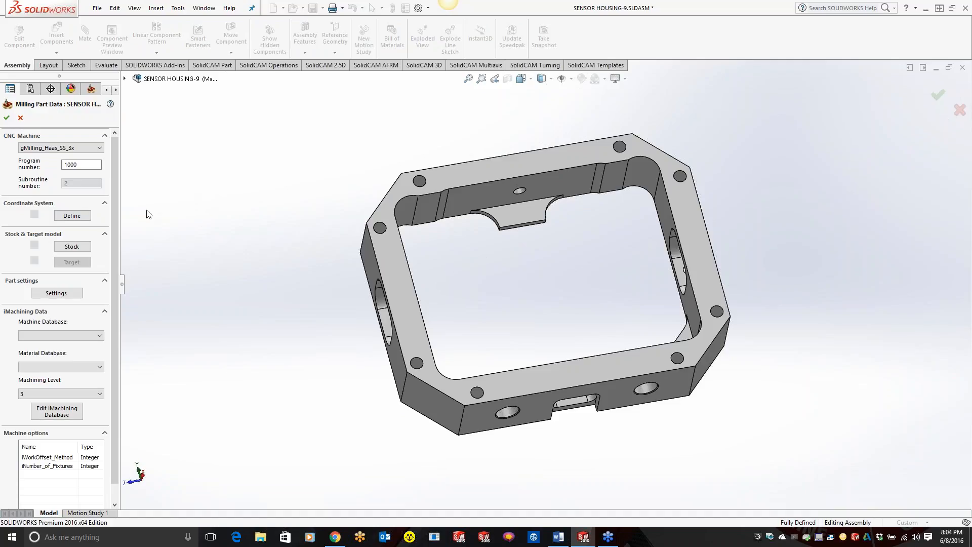
{"action": "left_click", "coordinate": [81, 219]}
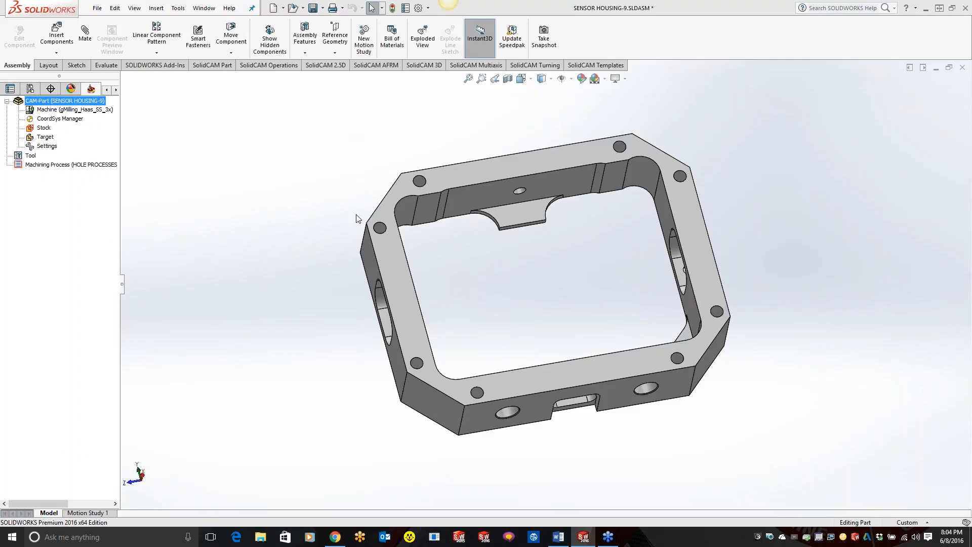
{"action": "left_click", "coordinate": [401, 268]}
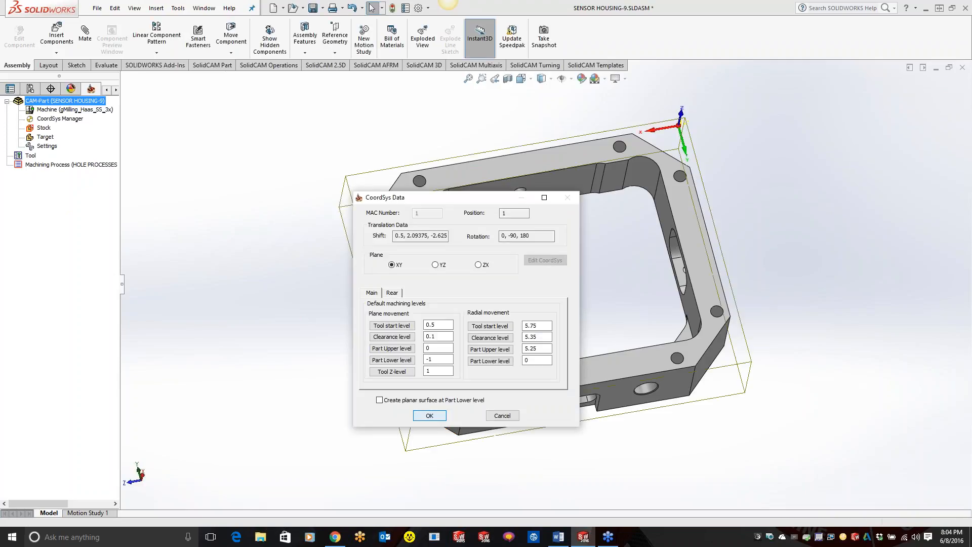
{"action": "left_click", "coordinate": [429, 415]}
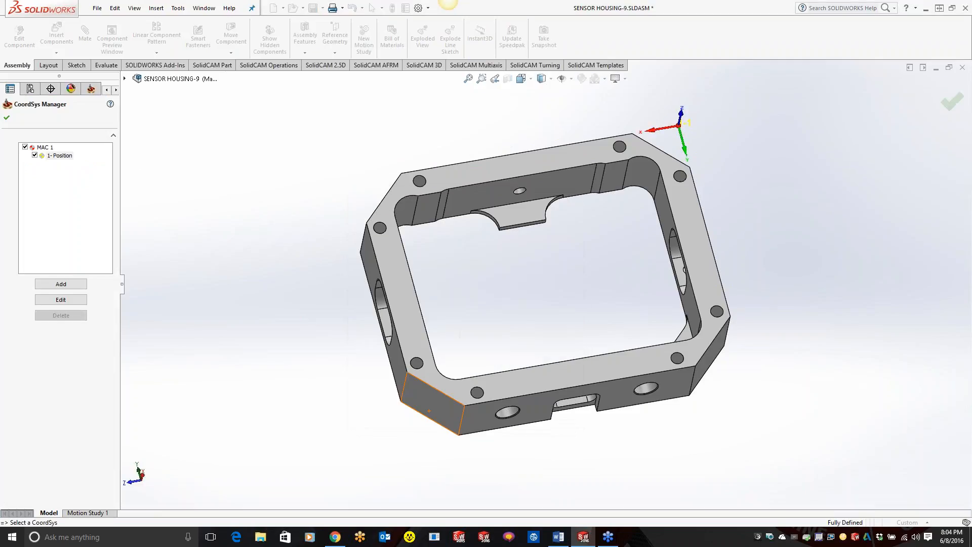
{"action": "left_click", "coordinate": [7, 118]}
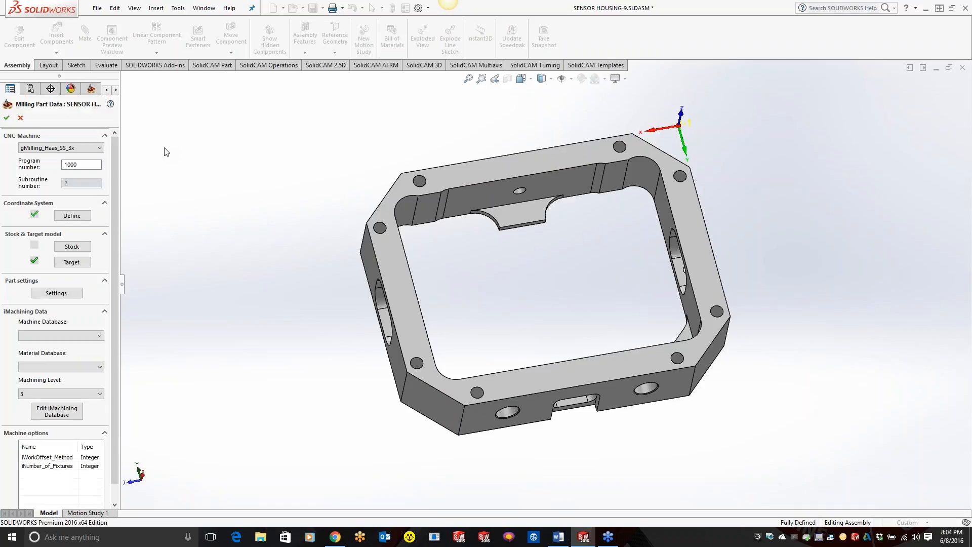
Step: Define the stock as a box relative to the model and select the housing solid for it
{"action": "left_click", "coordinate": [78, 248]}
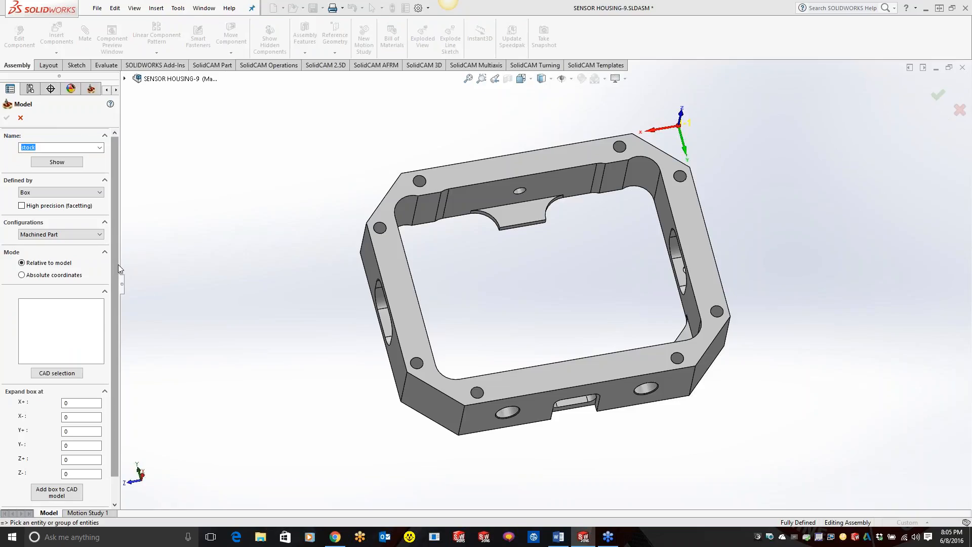
{"action": "left_click_drag", "start_coordinate": [119, 264], "coordinate": [181, 264]}
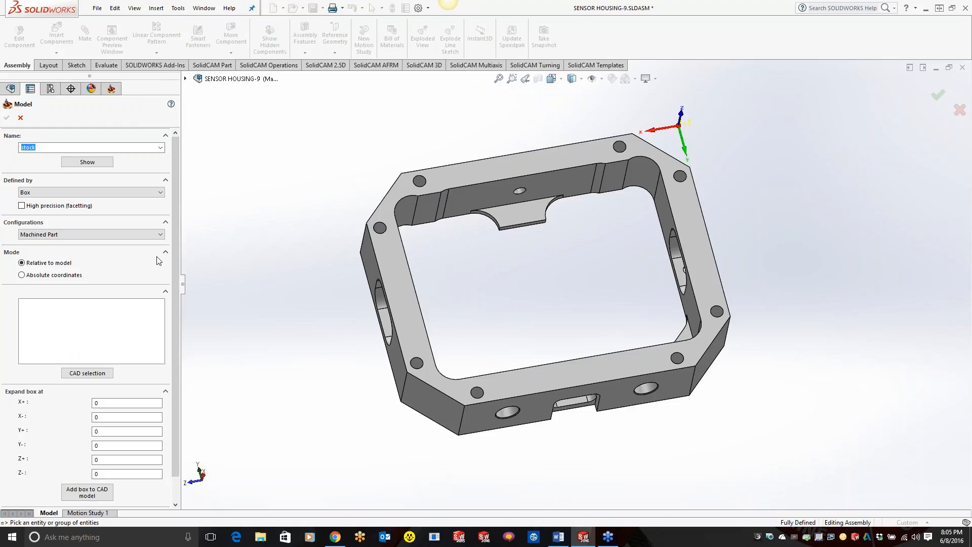
{"action": "left_click", "coordinate": [121, 195]}
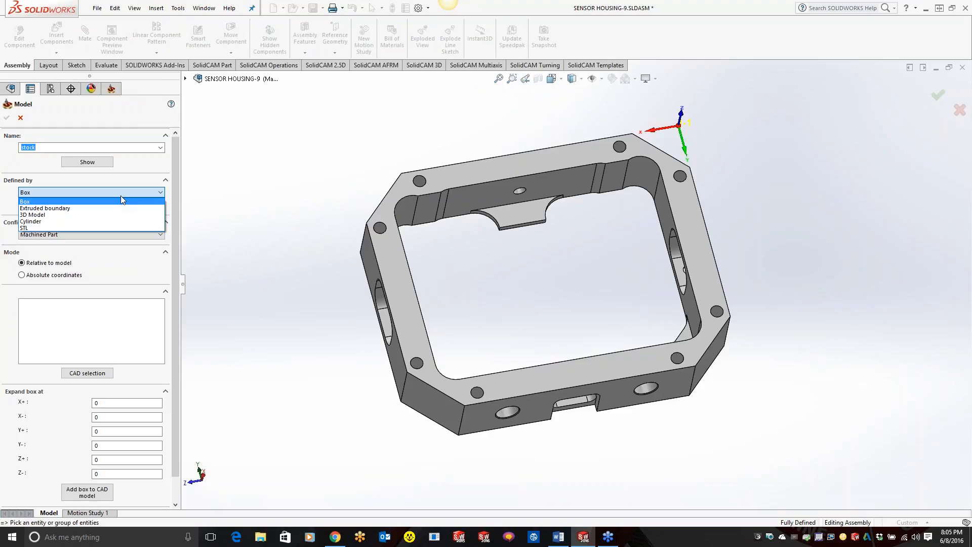
{"action": "left_click", "coordinate": [35, 202]}
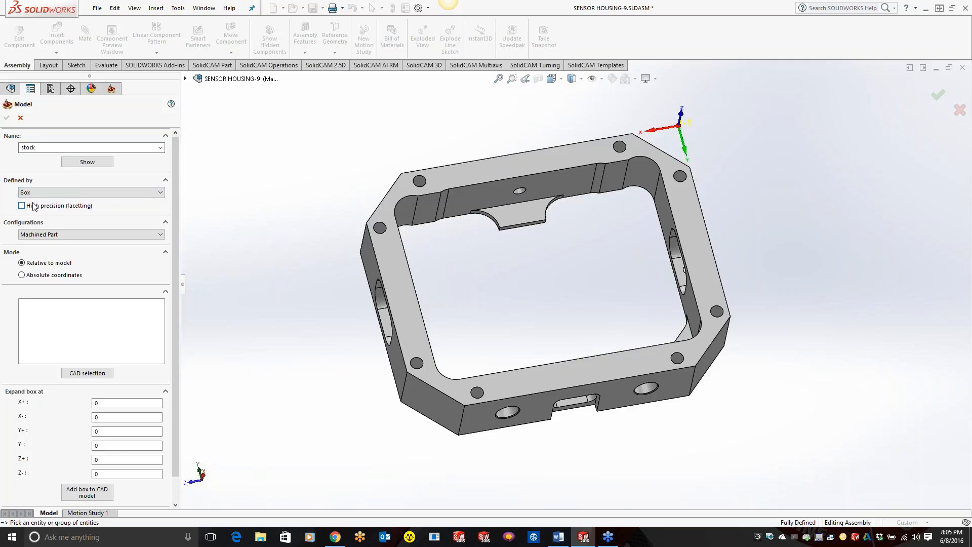
{"action": "left_click", "coordinate": [485, 173]}
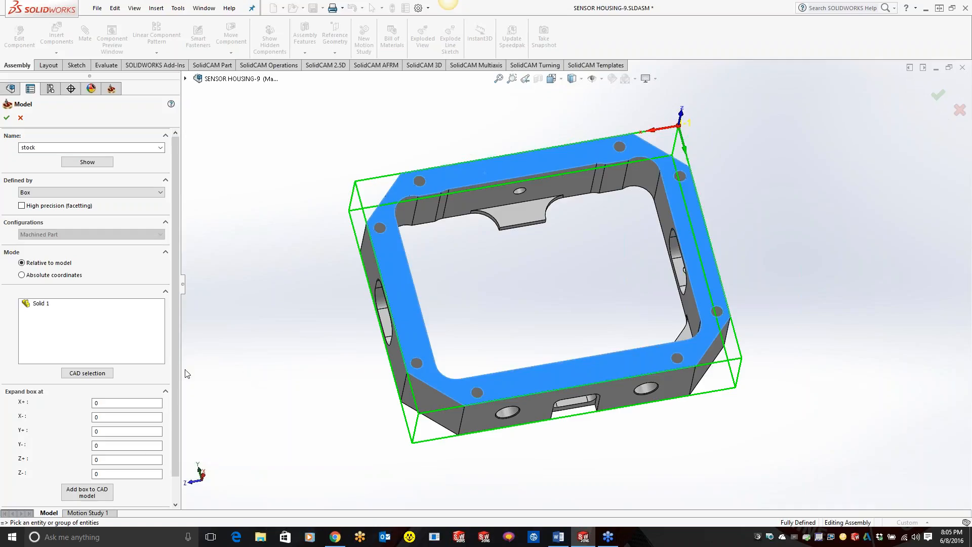
Step: Expand the stock box by .1 in both the X+ and X- directions
{"action": "scroll", "coordinate": [175, 395], "scroll_direction": "down", "scroll_amount": 1}
{"action": "scroll", "coordinate": [175, 391], "scroll_direction": "down", "scroll_amount": 2}
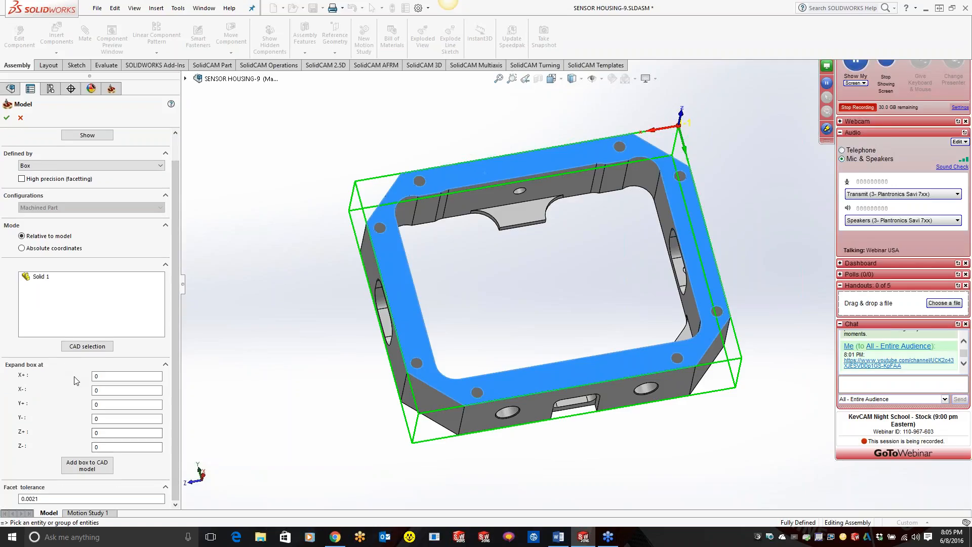
{"action": "left_click", "coordinate": [101, 377]}
{"action": "type", "text": ".1"}
{"action": "key", "text": "Tab"}
{"action": "type", "text": ".1"}
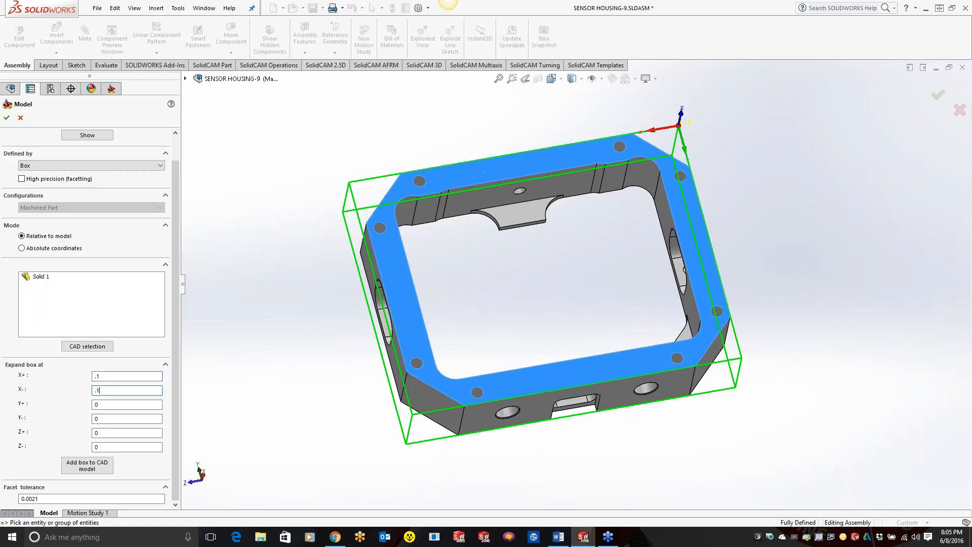
{"action": "key", "text": "Tab"}
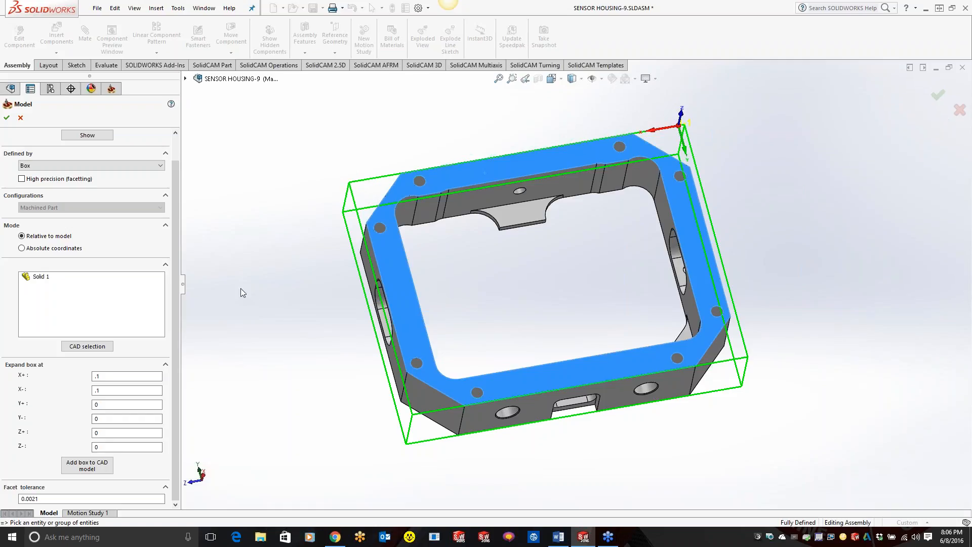
Step: Add the stock box to the CAD model, accept the stock definition, and expand the CAM component in the feature tree
{"action": "left_click", "coordinate": [106, 463]}
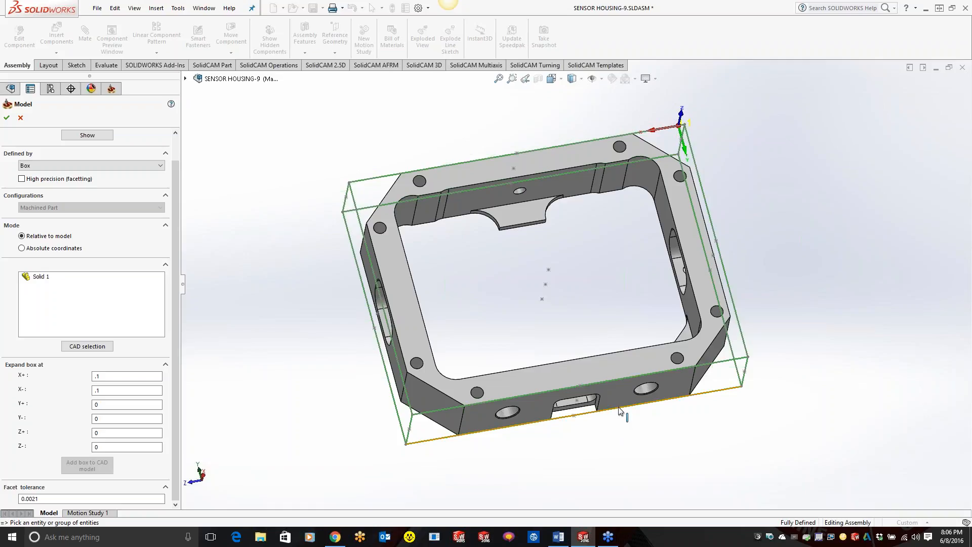
{"action": "left_click", "coordinate": [6, 117]}
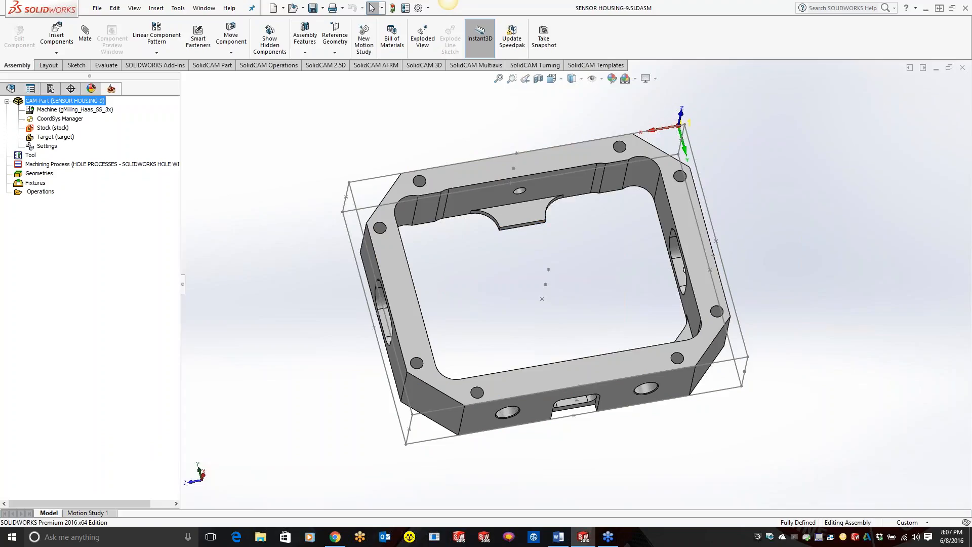
{"action": "left_click", "coordinate": [10, 88]}
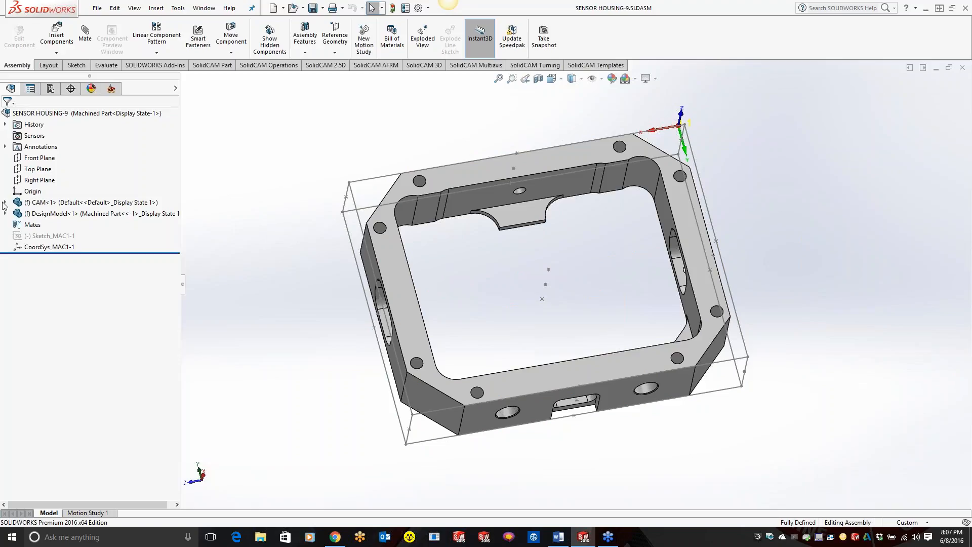
{"action": "left_click", "coordinate": [5, 203]}
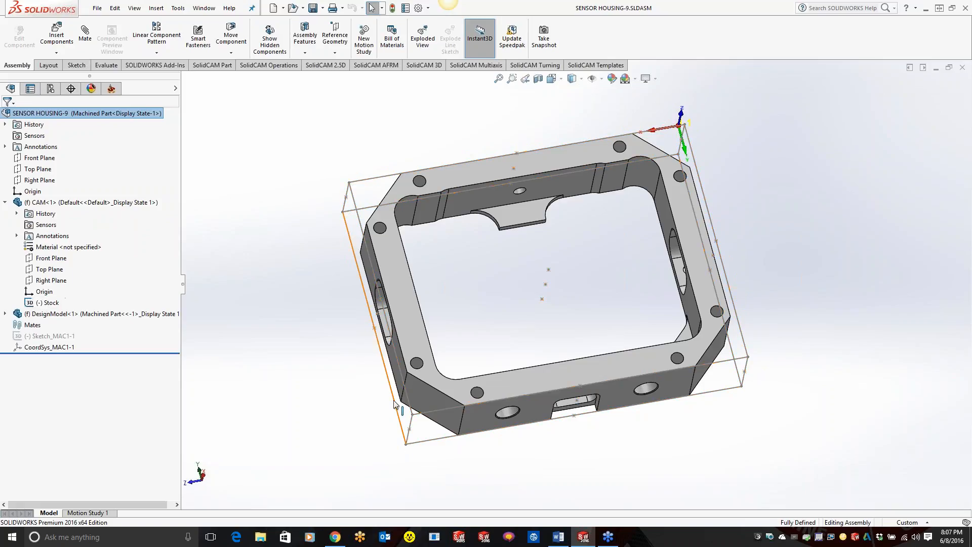
Step: Show the defined stock as a 3D model, rotate it to inspect its shape, and close the preview
{"action": "left_click", "coordinate": [111, 88]}
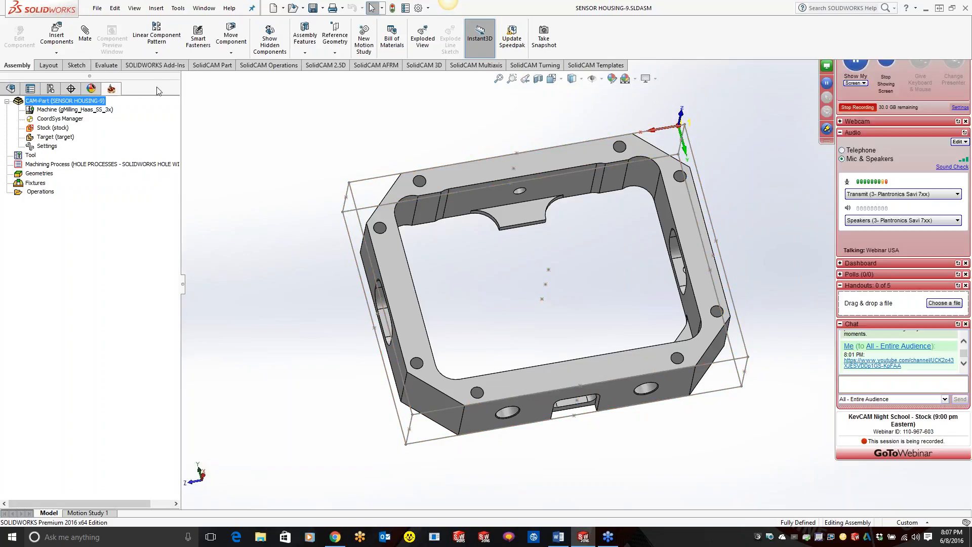
{"action": "right_click", "coordinate": [57, 129]}
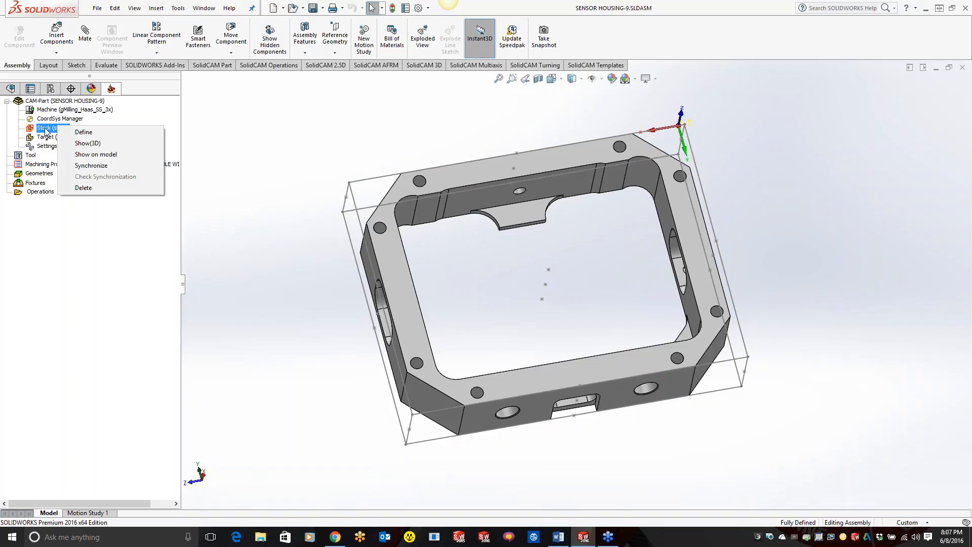
{"action": "left_click", "coordinate": [87, 143]}
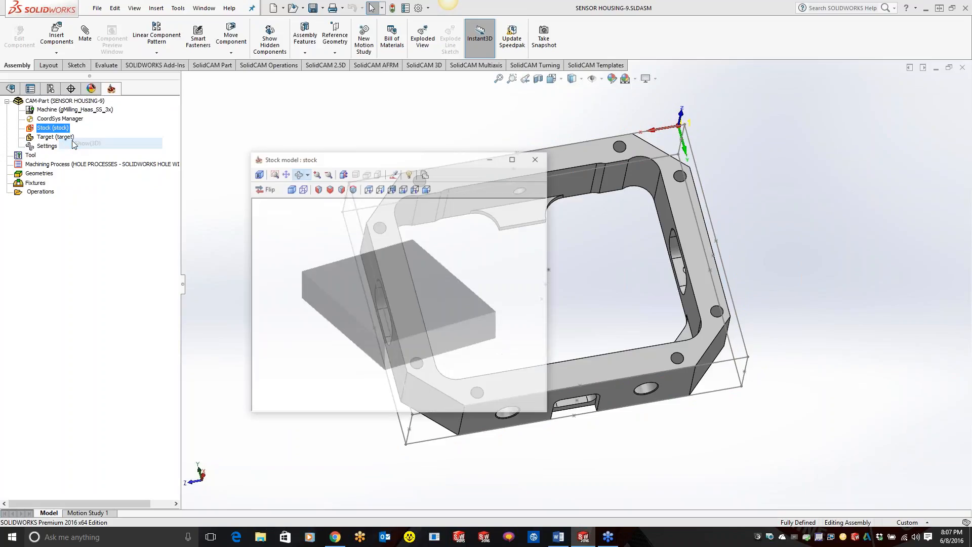
{"action": "mouse_move", "coordinate": [423, 294]}
{"action": "left_mouse_down"}
{"action": "mouse_move", "coordinate": [384, 263]}
{"action": "mouse_move", "coordinate": [349, 273]}
{"action": "mouse_move", "coordinate": [330, 293]}
{"action": "mouse_move", "coordinate": [381, 253]}
{"action": "mouse_move", "coordinate": [423, 288]}
{"action": "left_mouse_up"}
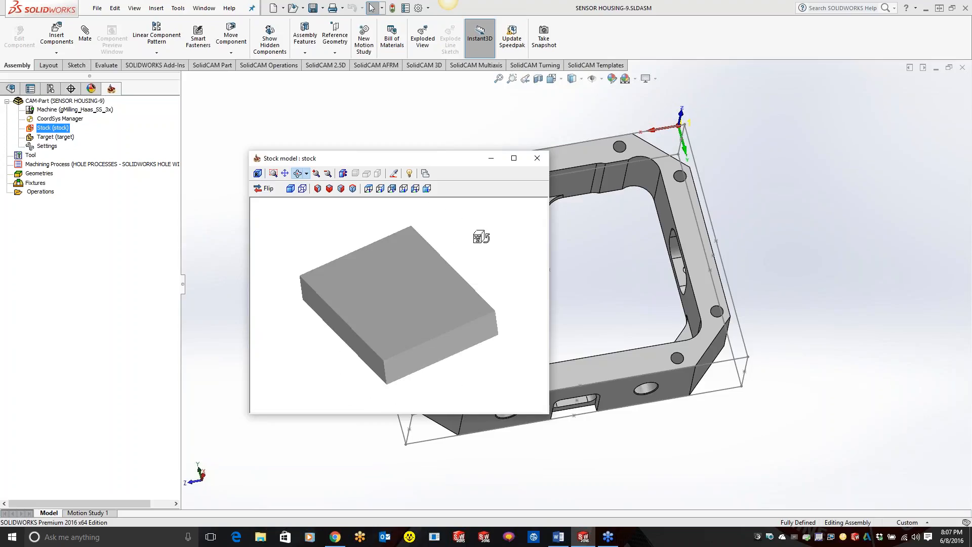
{"action": "left_click", "coordinate": [537, 158]}
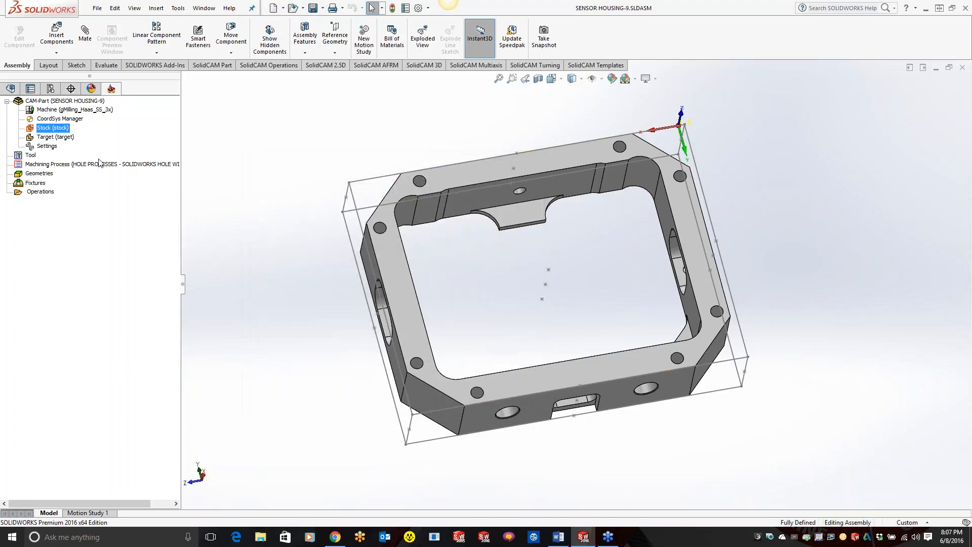
Step: Reopen the stock definition, review its facet tolerance, and enable High precision (facetting)
{"action": "double_click", "coordinate": [57, 128]}
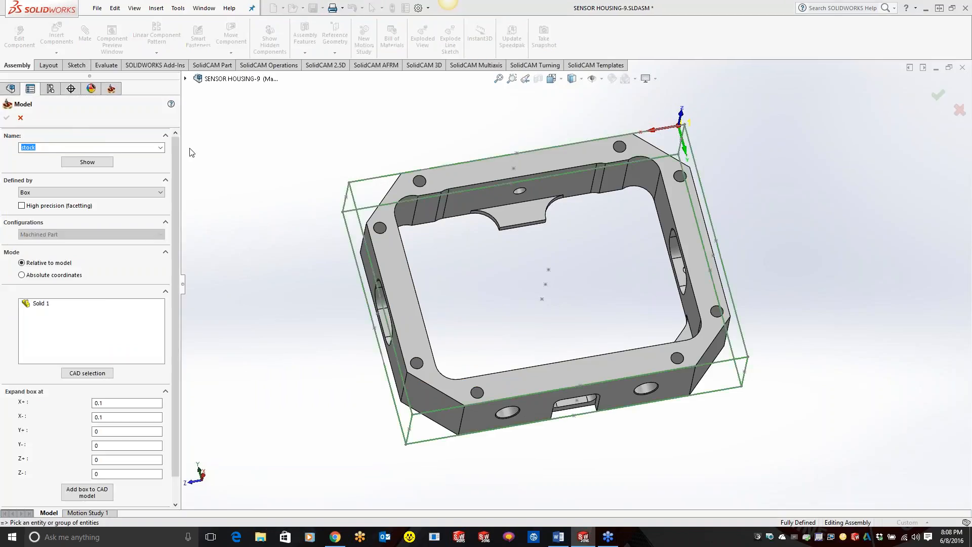
{"action": "scroll", "coordinate": [172, 363], "scroll_direction": "down", "scroll_amount": 1}
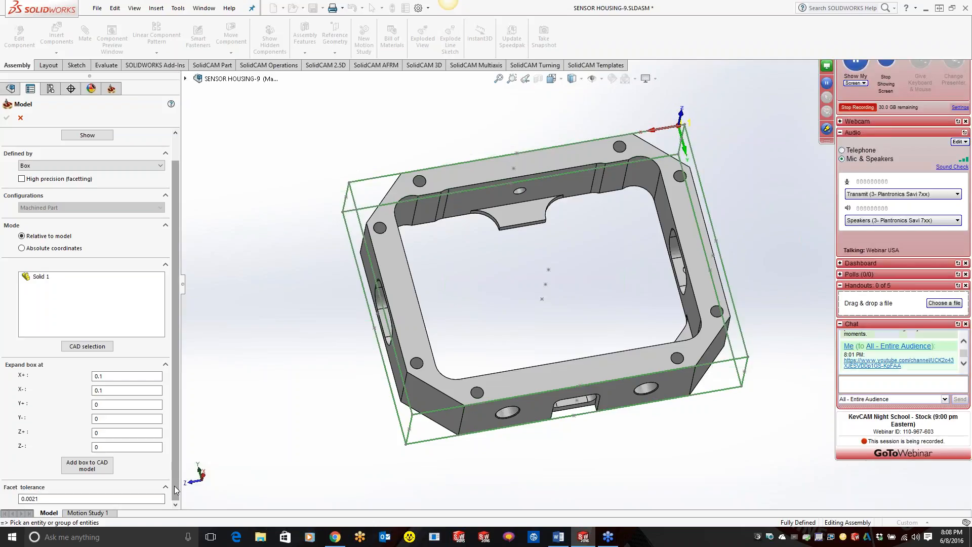
{"action": "scroll", "coordinate": [175, 489], "scroll_direction": "up", "scroll_amount": 2}
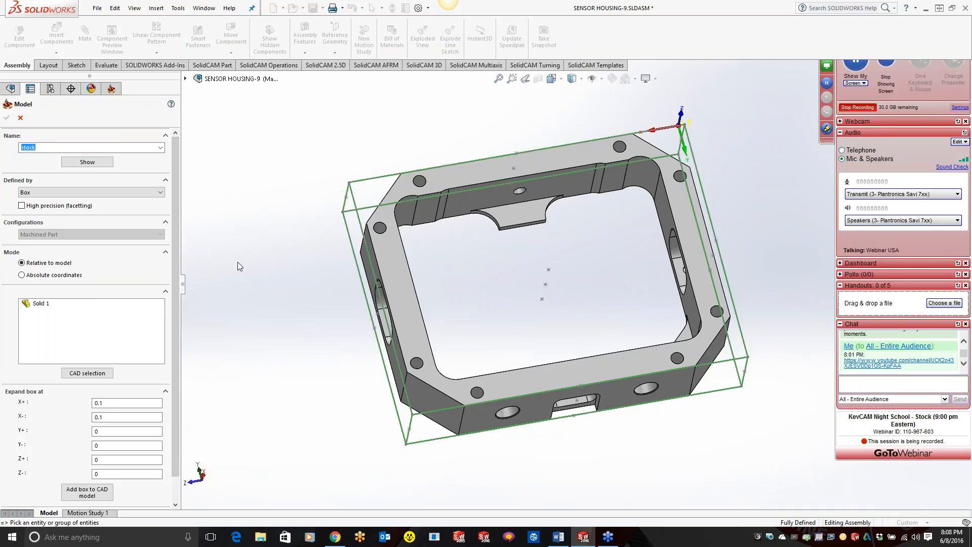
{"action": "left_click", "coordinate": [22, 205]}
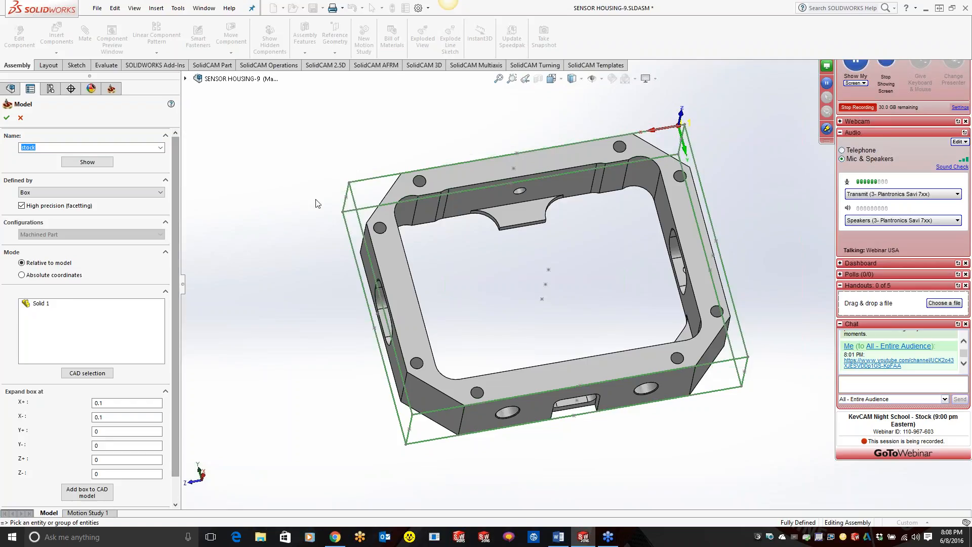
Step: Rename the stock model as "stock number2" and discard the edits to the stock definition
{"action": "left_click", "coordinate": [73, 148]}
{"action": "double_click", "coordinate": [74, 147]}
{"action": "left_click", "coordinate": [74, 147]}
{"action": "type", "text": "te"}
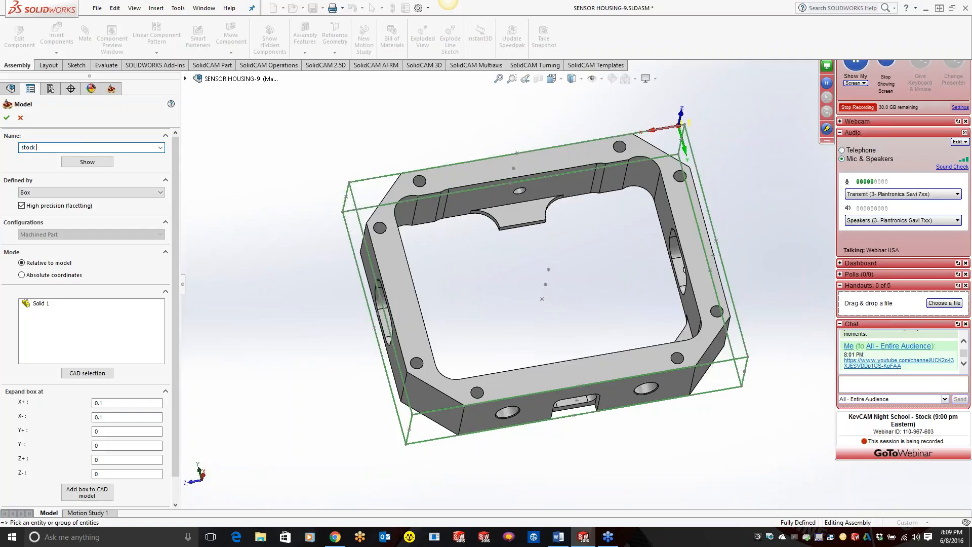
{"action": "type", "text": "number2"}
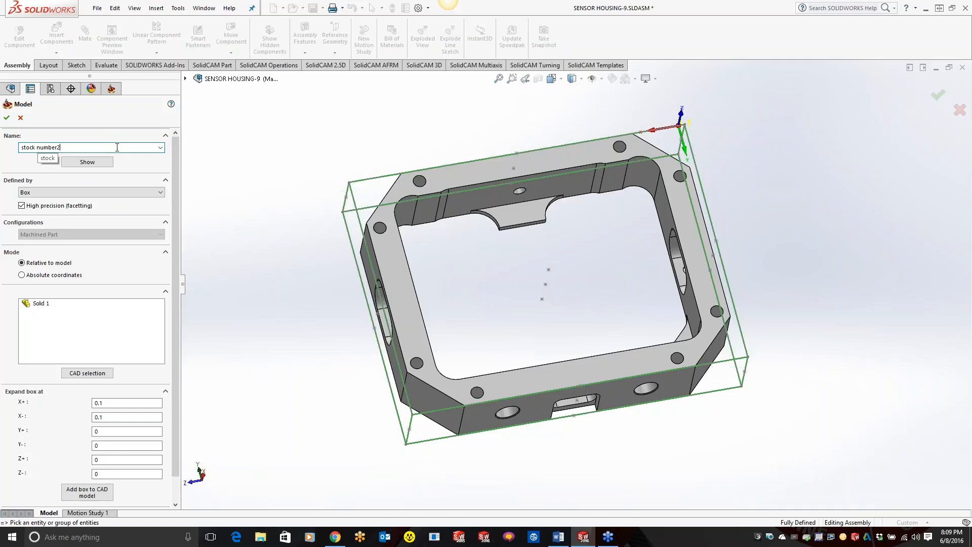
{"action": "left_click", "coordinate": [20, 118]}
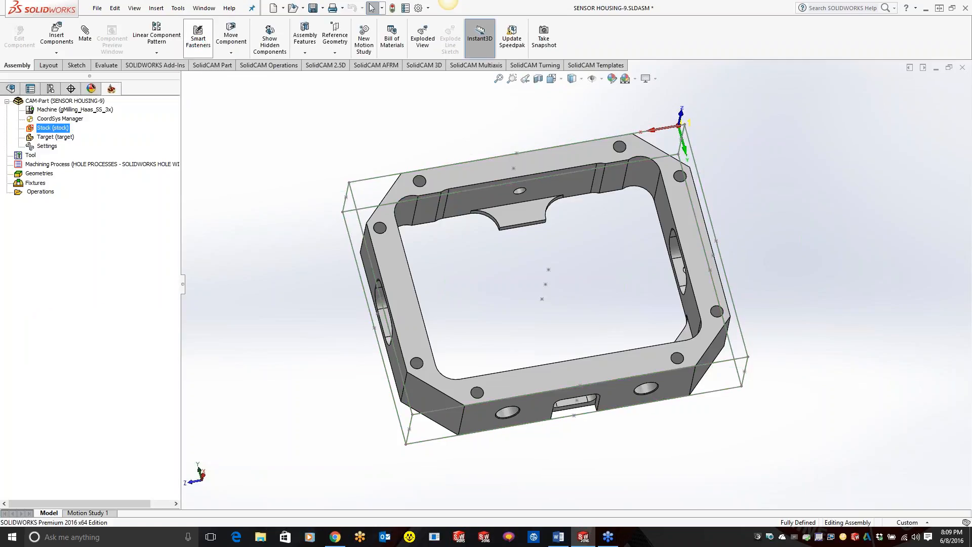
Step: In SolidCAM's automatic CAM-Part definition settings for milling, turn Definition of Stock on and back off, and accept the settings
{"action": "left_click", "coordinate": [179, 8]}
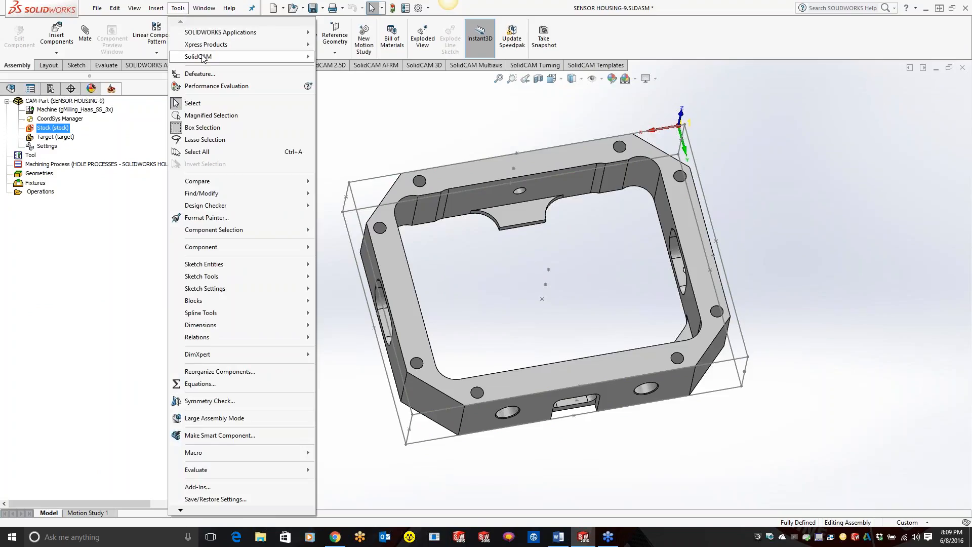
{"action": "mouse_move", "coordinate": [204, 57]}
{"action": "left_click", "coordinate": [370, 206]}
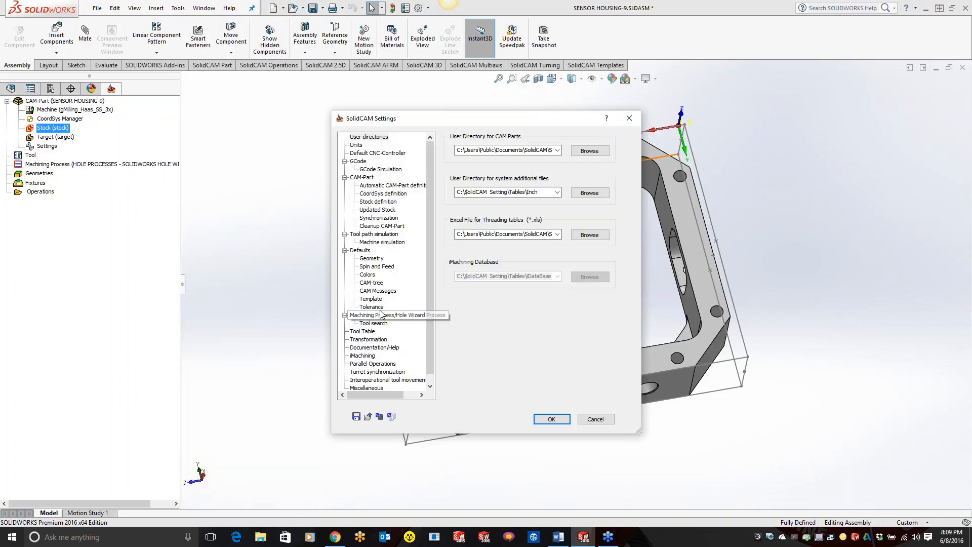
{"action": "left_click", "coordinate": [390, 186]}
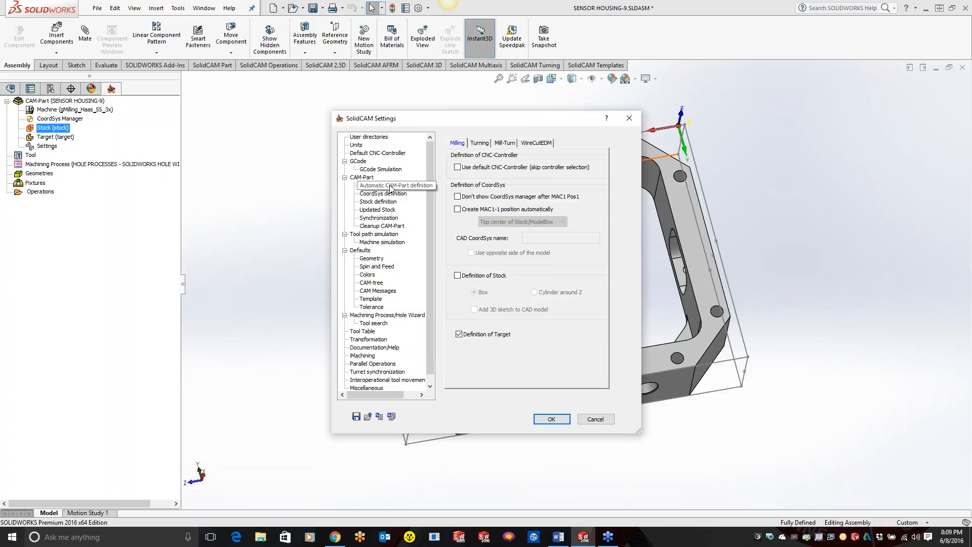
{"action": "left_click", "coordinate": [459, 276]}
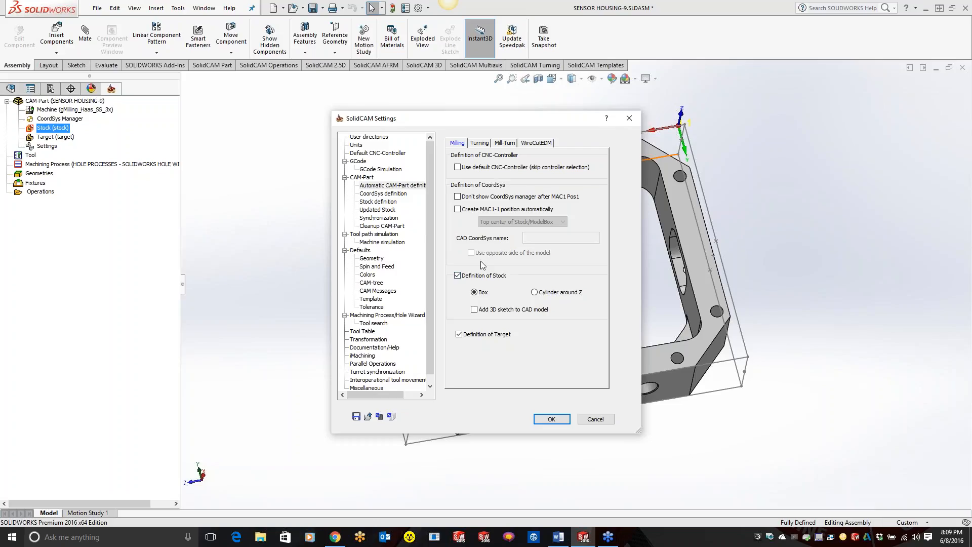
{"action": "left_click", "coordinate": [457, 275]}
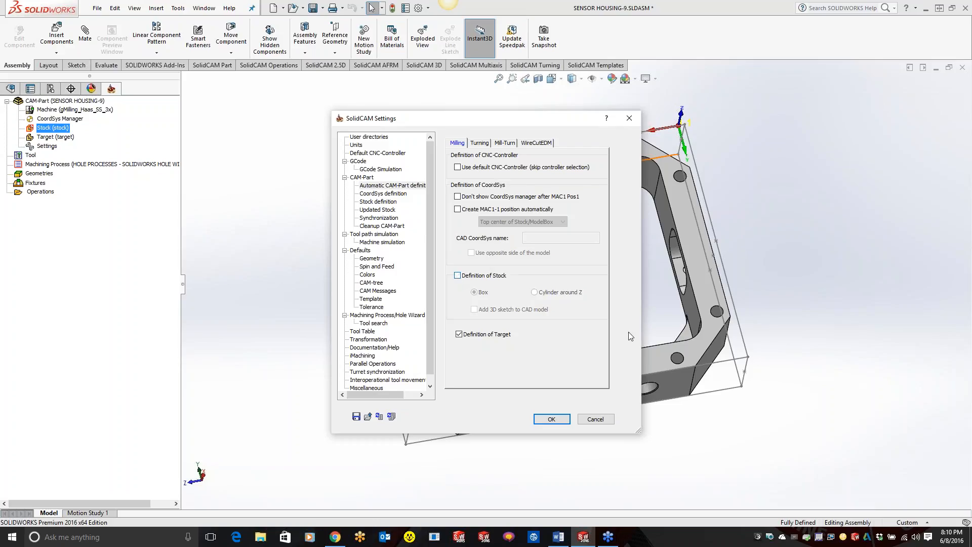
{"action": "left_click", "coordinate": [552, 419]}
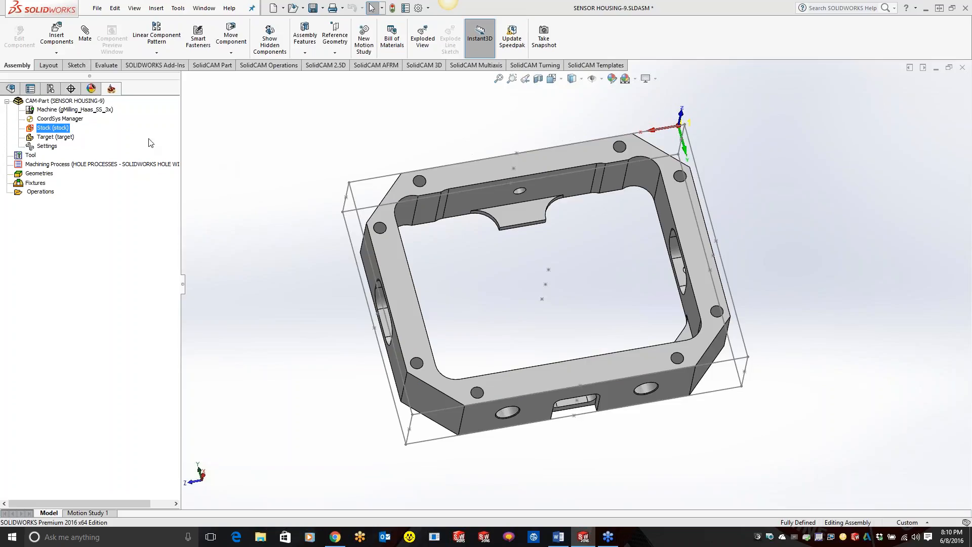
Step: Inspect the housing in the With Cast Stock configuration and switch to the With Simple Stock configuration
{"action": "left_click", "coordinate": [51, 88]}
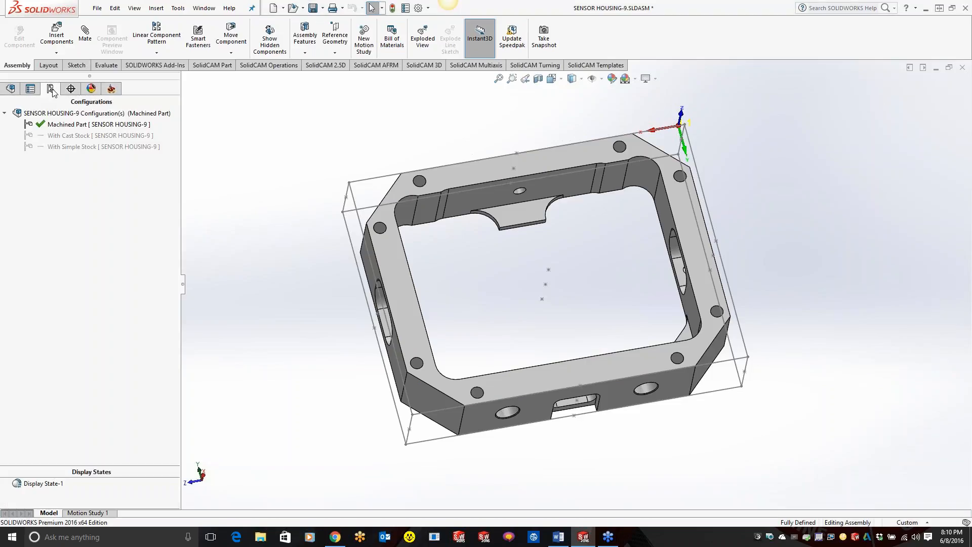
{"action": "left_click", "coordinate": [109, 136]}
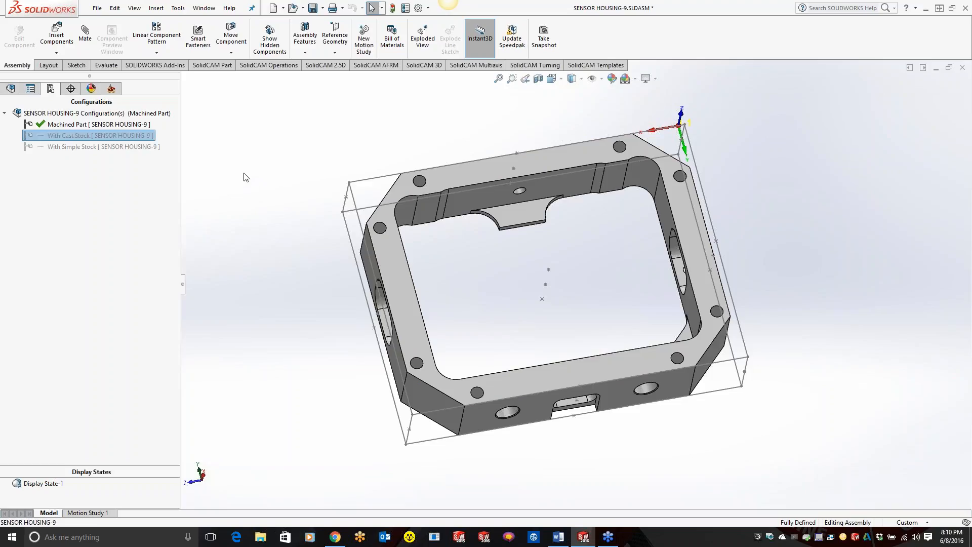
{"action": "double_click", "coordinate": [119, 137]}
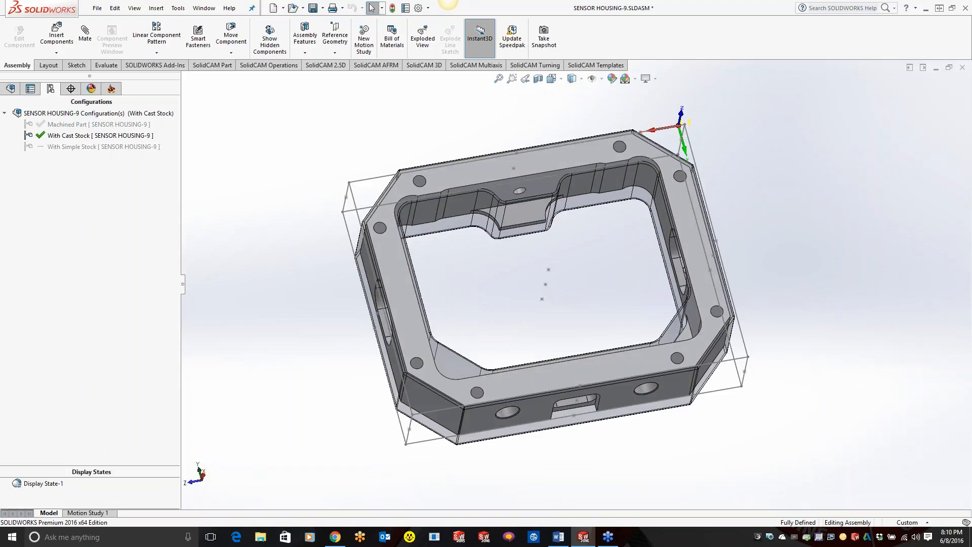
{"action": "middle_click_drag", "start_coordinate": [605, 220], "coordinate": [579, 284]}
{"action": "left_click", "coordinate": [84, 147]}
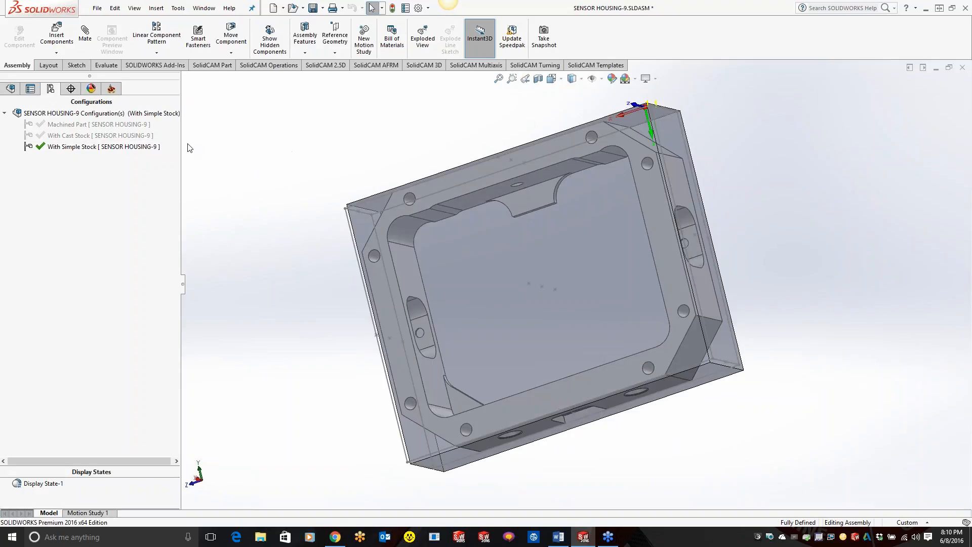
Step: Reopen the stock definition and define it by 3D Model using the With Simple Stock configuration
{"action": "left_click", "coordinate": [113, 89]}
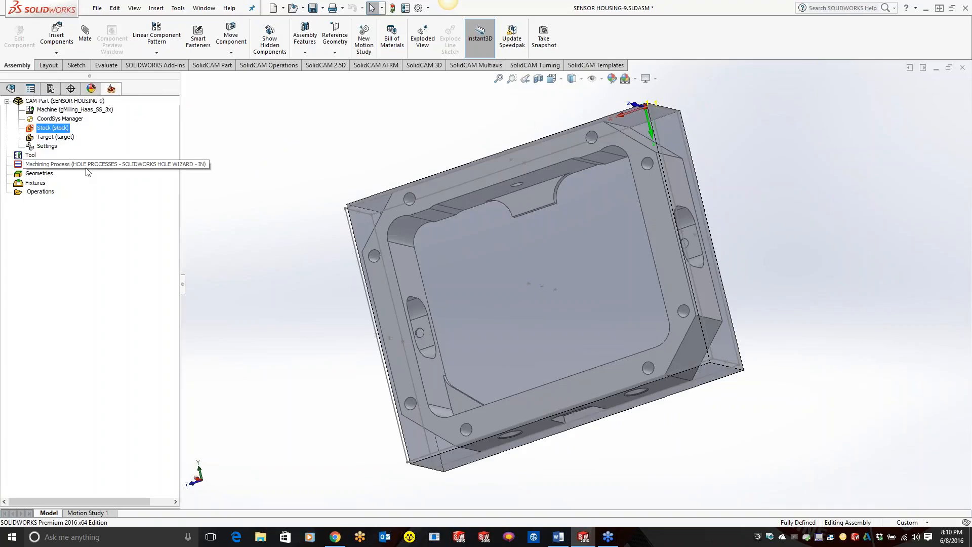
{"action": "double_click", "coordinate": [52, 128]}
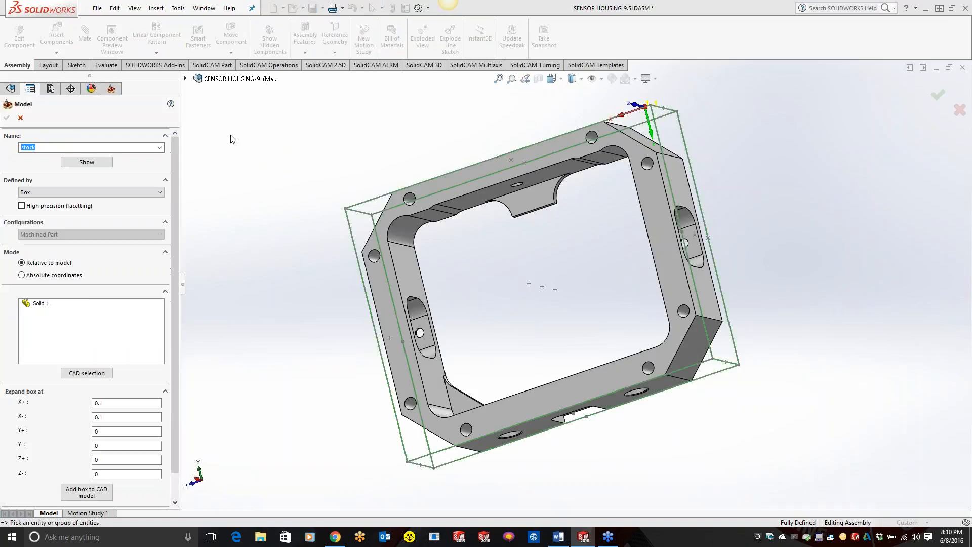
{"action": "left_click", "coordinate": [118, 193]}
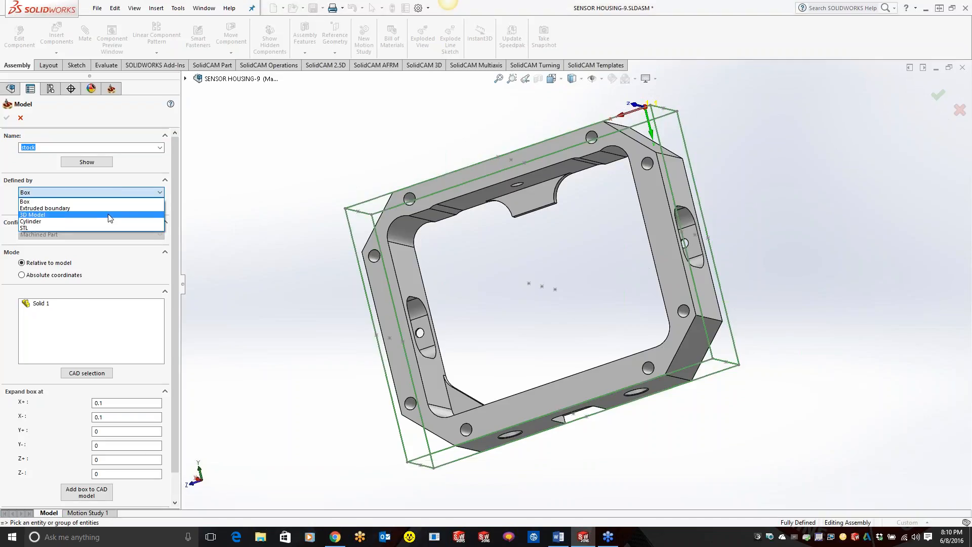
{"action": "left_click", "coordinate": [108, 215]}
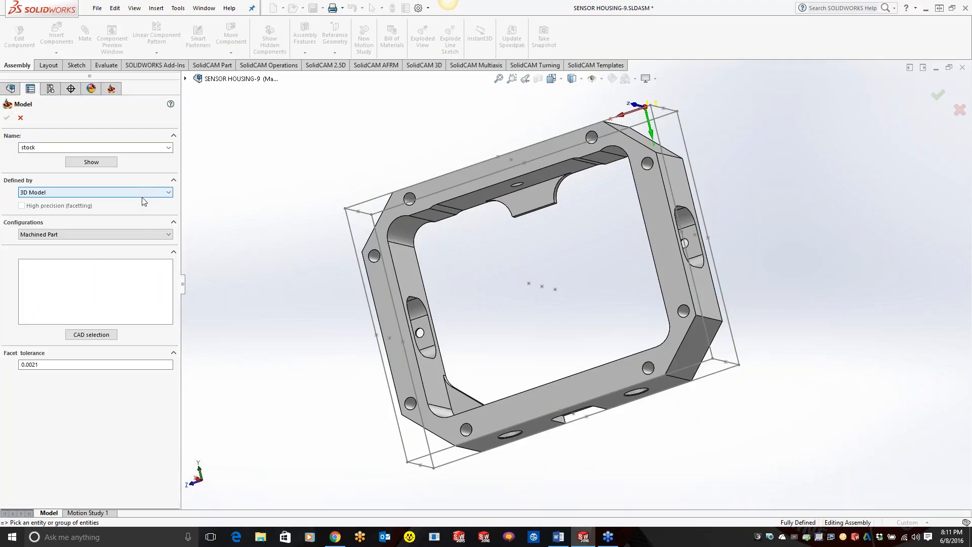
{"action": "left_click", "coordinate": [139, 236]}
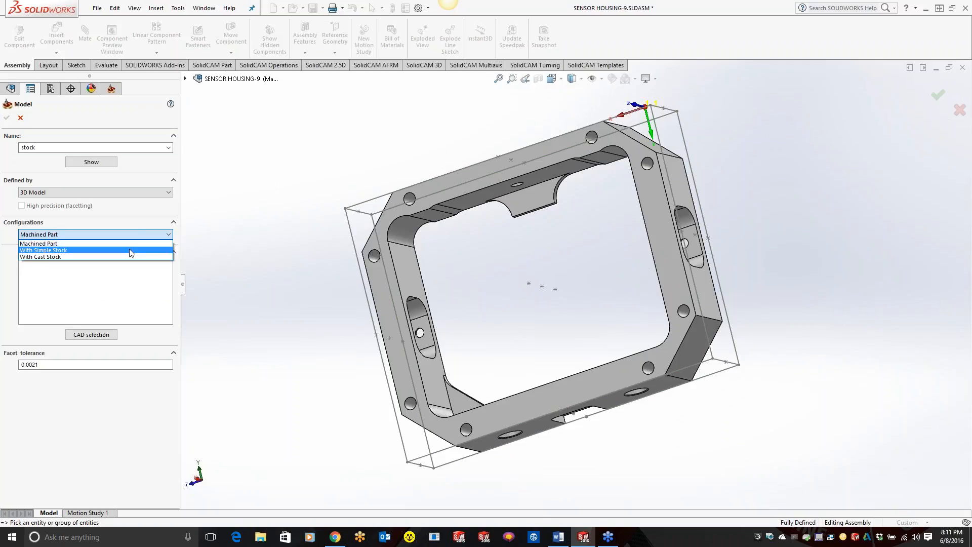
{"action": "left_click", "coordinate": [135, 250]}
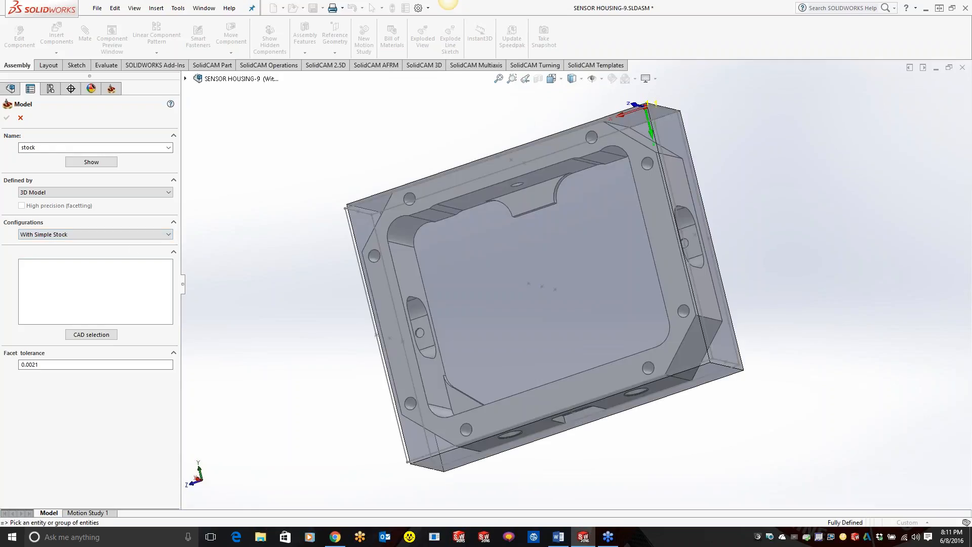
Step: Pick the simple stock block, try CAD selection with the assembly's feature tree expanded, and resume the stock definition
{"action": "left_click", "coordinate": [521, 285]}
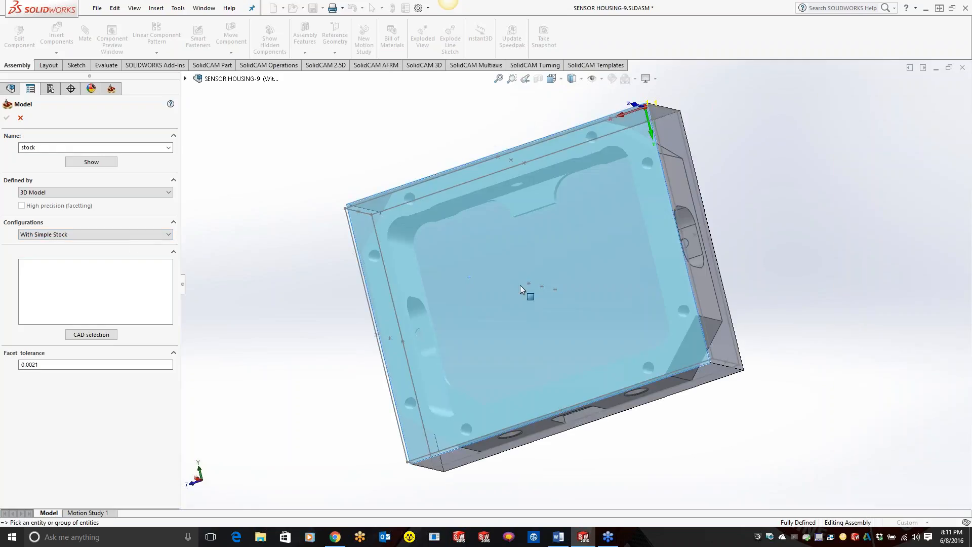
{"action": "left_click", "coordinate": [521, 284]}
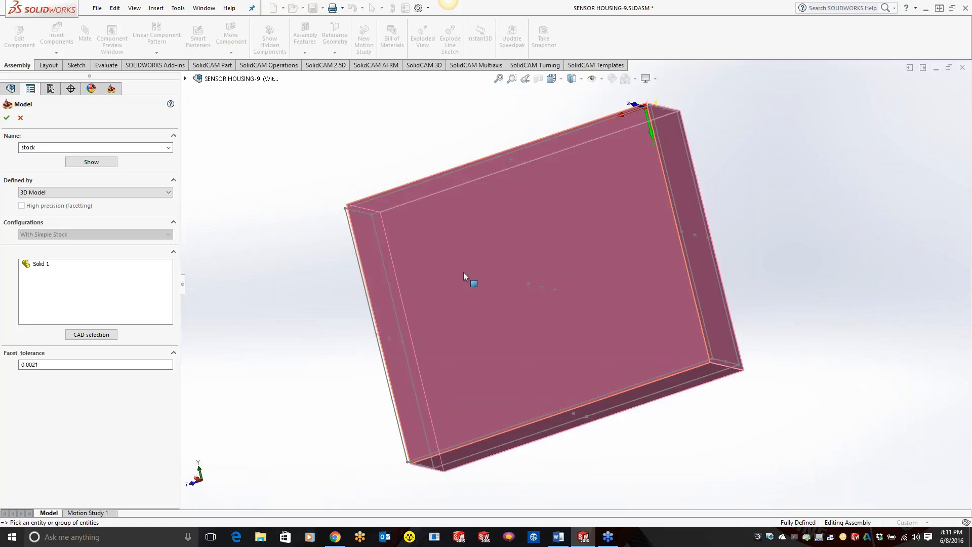
{"action": "left_click", "coordinate": [93, 334]}
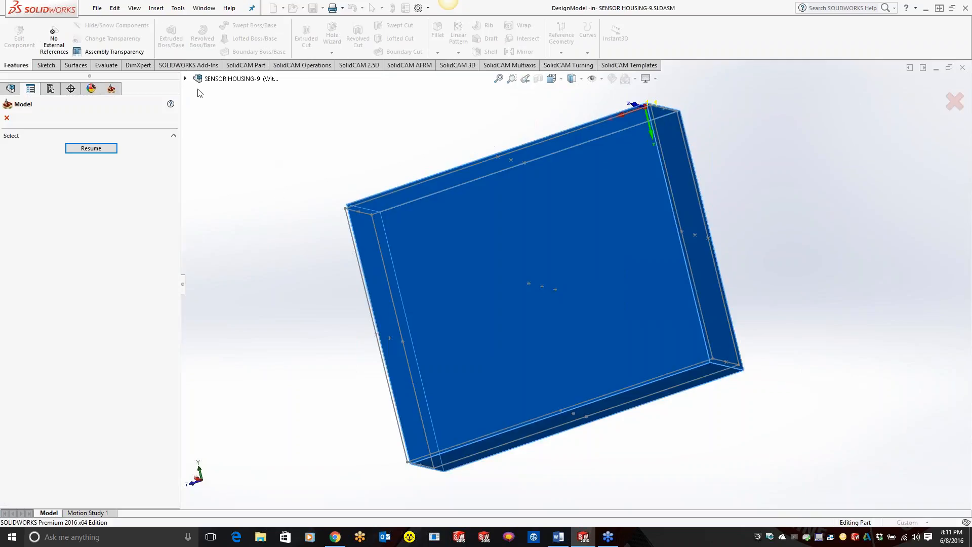
{"action": "left_click", "coordinate": [185, 79]}
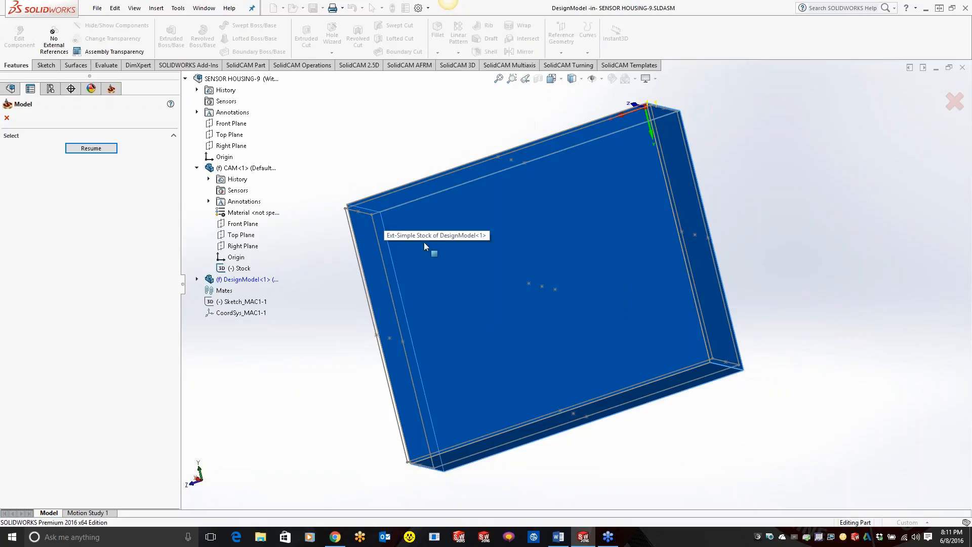
{"action": "left_click", "coordinate": [96, 148]}
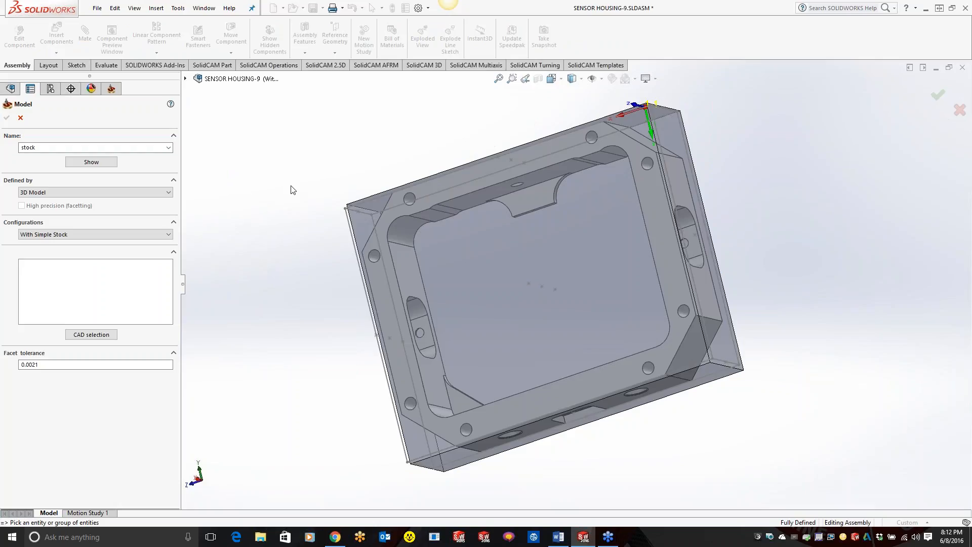
Step: Select the simple stock block around the housing as the stock solid and accept the stock definition
{"action": "left_click", "coordinate": [533, 281]}
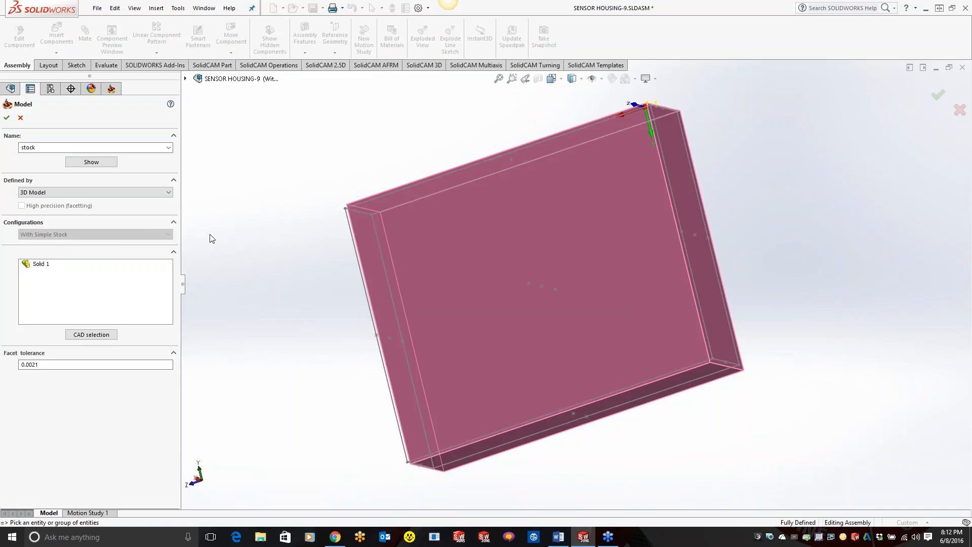
{"action": "left_click", "coordinate": [7, 117]}
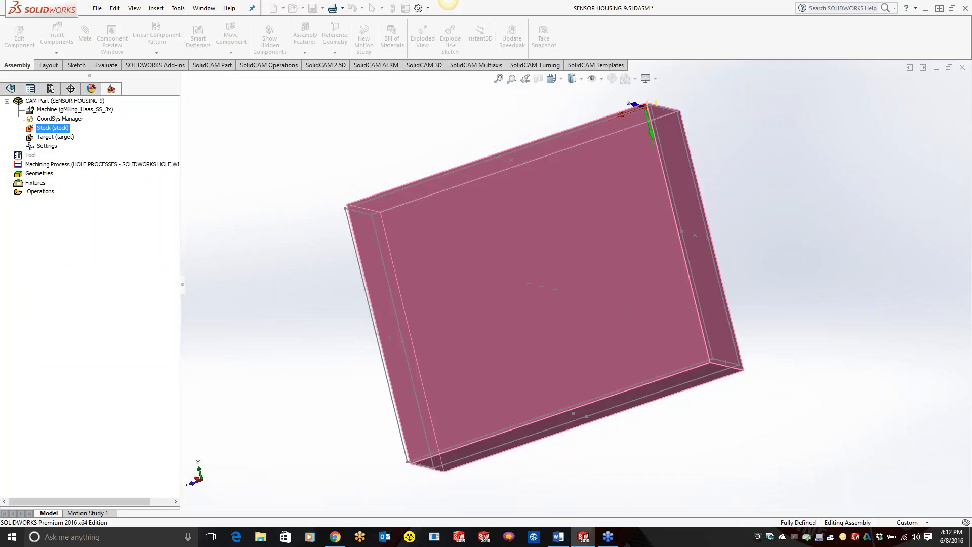
Step: Show the stock model and inspect the simple stock block from another angle before closing the preview
{"action": "right_click", "coordinate": [58, 128]}
{"action": "left_click", "coordinate": [76, 144]}
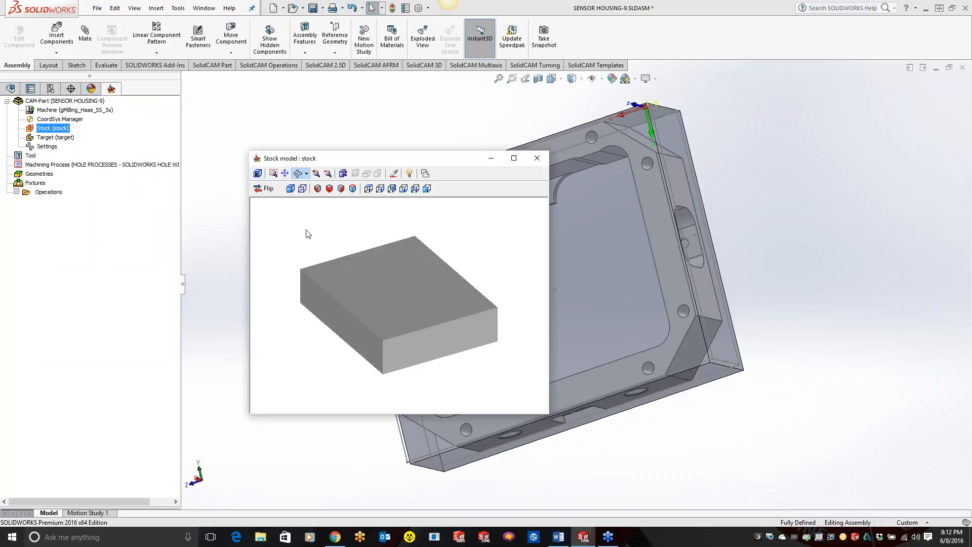
{"action": "left_click_drag", "start_coordinate": [363, 272], "coordinate": [507, 220]}
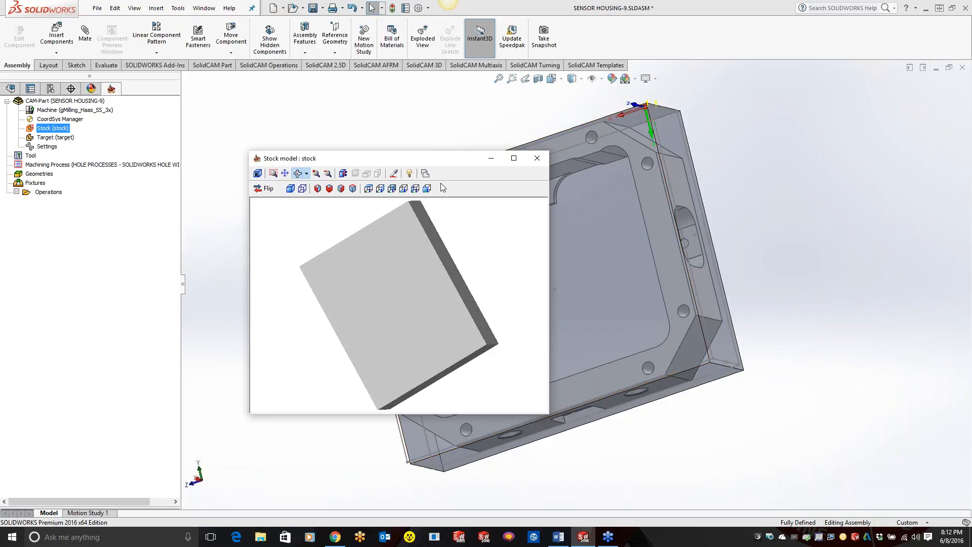
{"action": "left_click", "coordinate": [536, 157]}
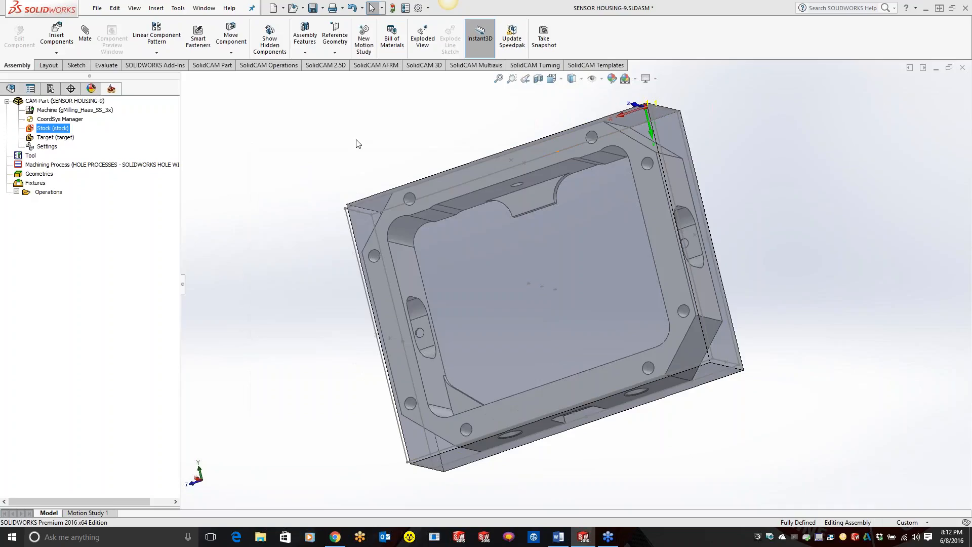
Step: Reopen the stock definition for editing and unselect the simple stock solid
{"action": "right_click", "coordinate": [53, 130]}
{"action": "left_click", "coordinate": [77, 133]}
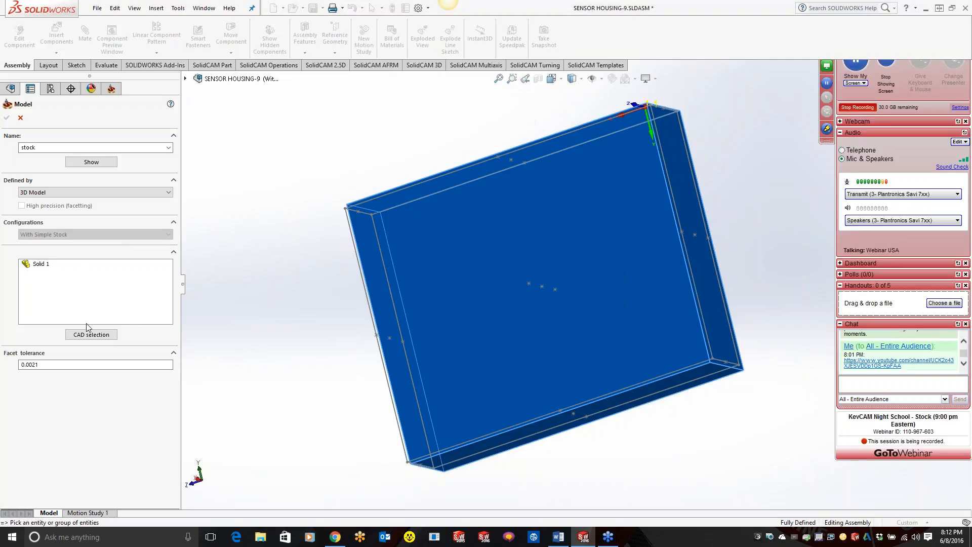
{"action": "right_click", "coordinate": [38, 264]}
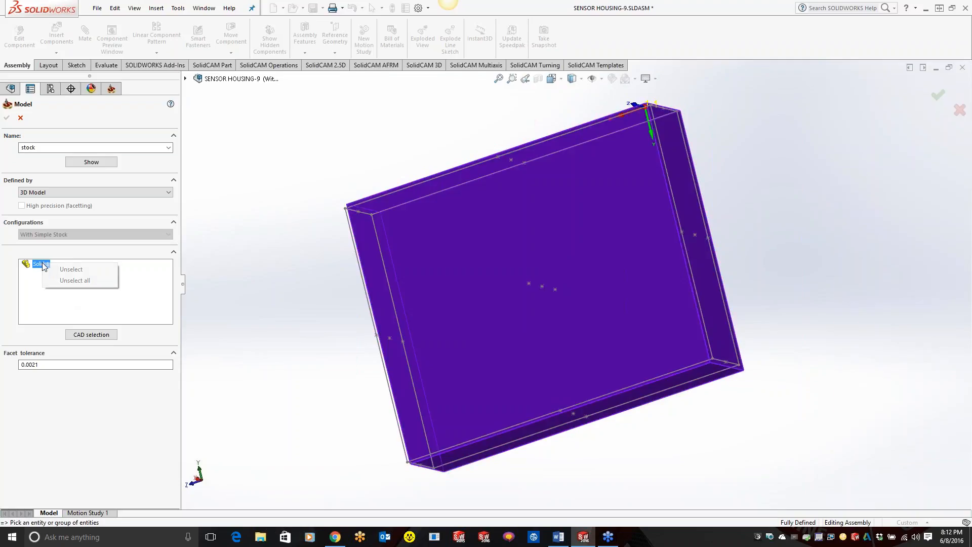
{"action": "left_click", "coordinate": [60, 269]}
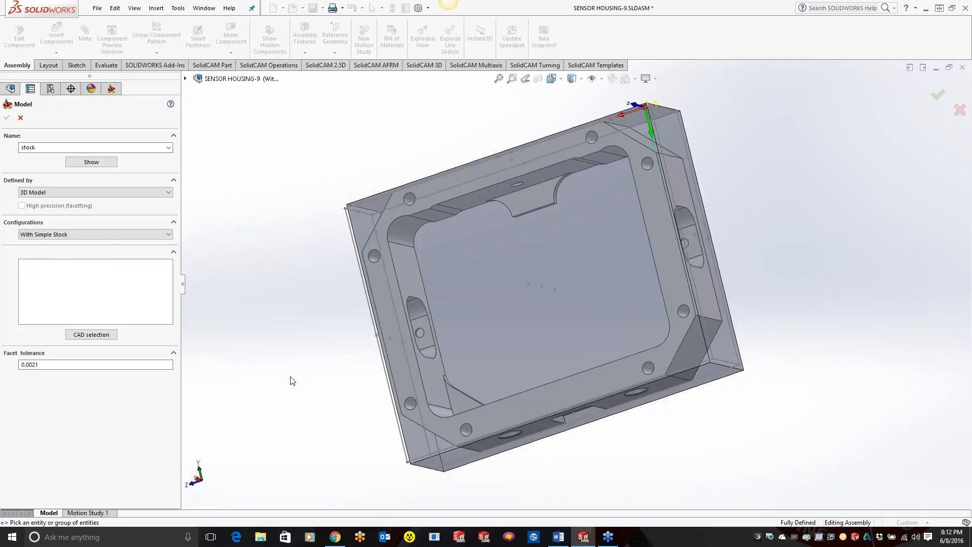
Step: Set the stock's configuration to With Cast Stock, pick the cast body around the housing as the solid, and accept the definition
{"action": "left_click", "coordinate": [106, 236]}
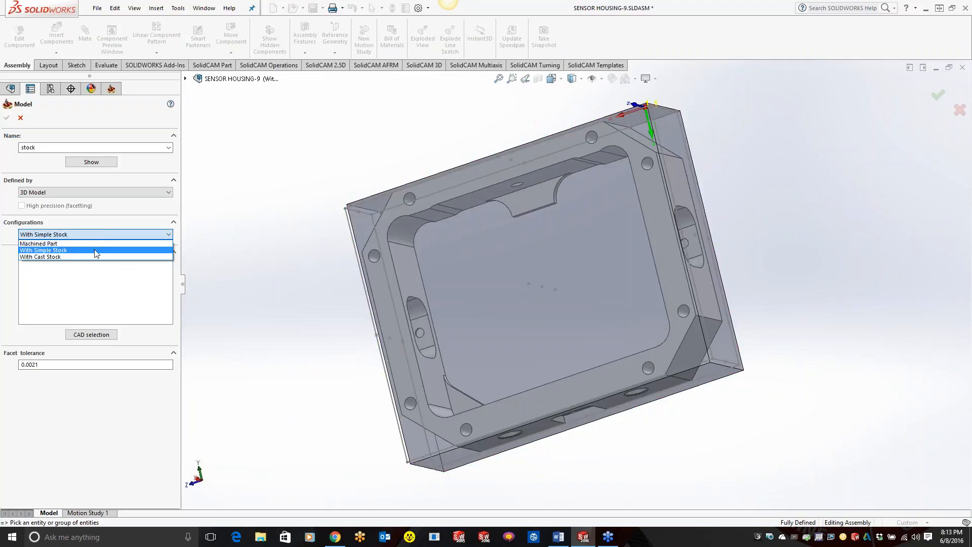
{"action": "left_click", "coordinate": [93, 255]}
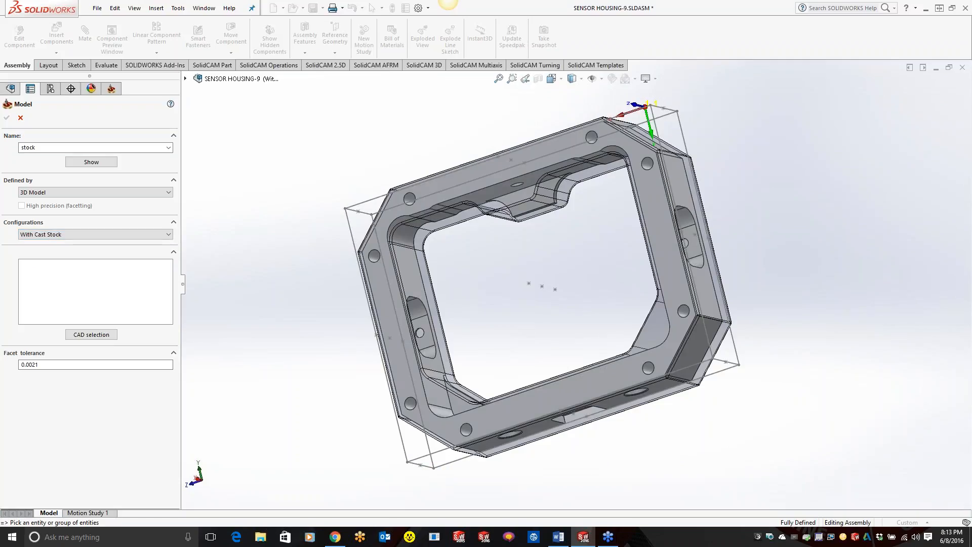
{"action": "left_click", "coordinate": [424, 238]}
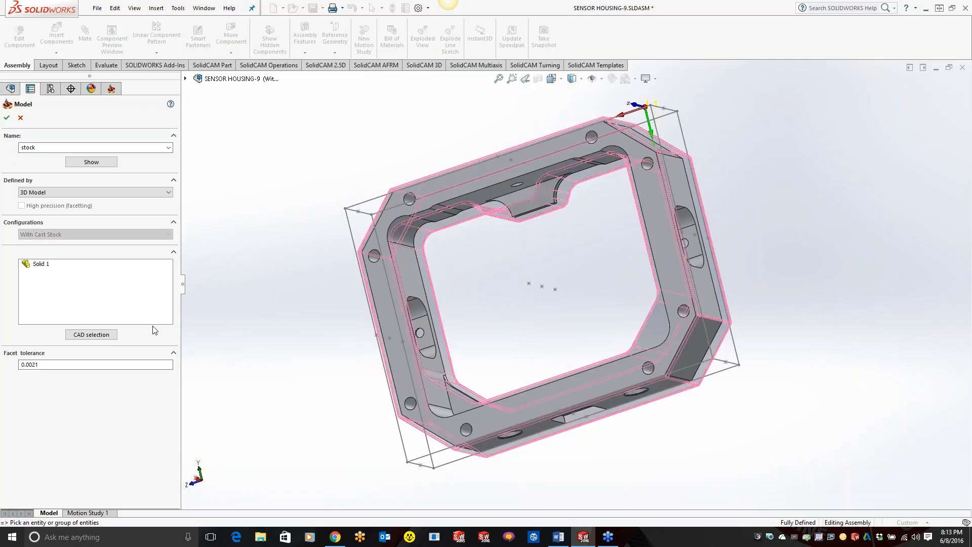
{"action": "left_click", "coordinate": [7, 118]}
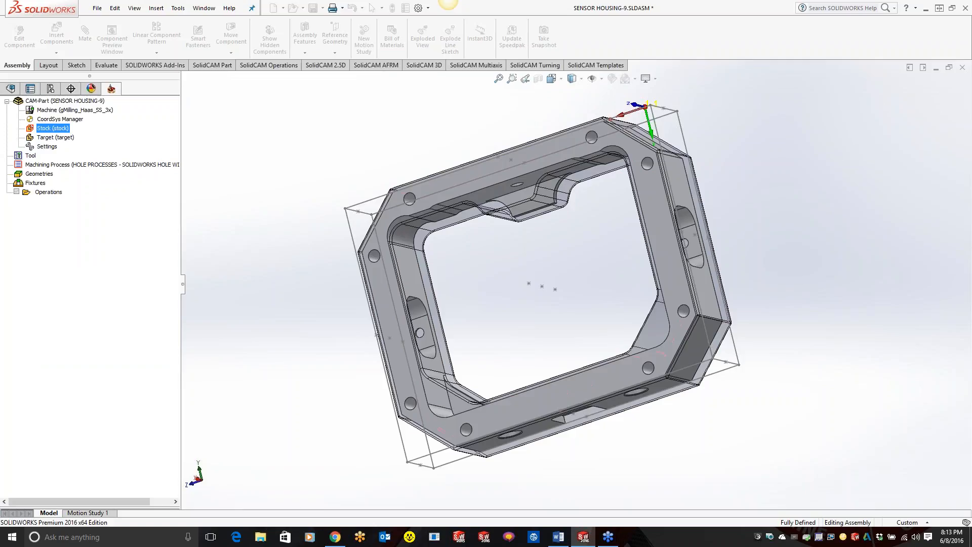
Step: Show the updated stock model and inspect the cast ring shape from another angle before closing the preview
{"action": "right_click", "coordinate": [55, 131]}
{"action": "left_click", "coordinate": [85, 148]}
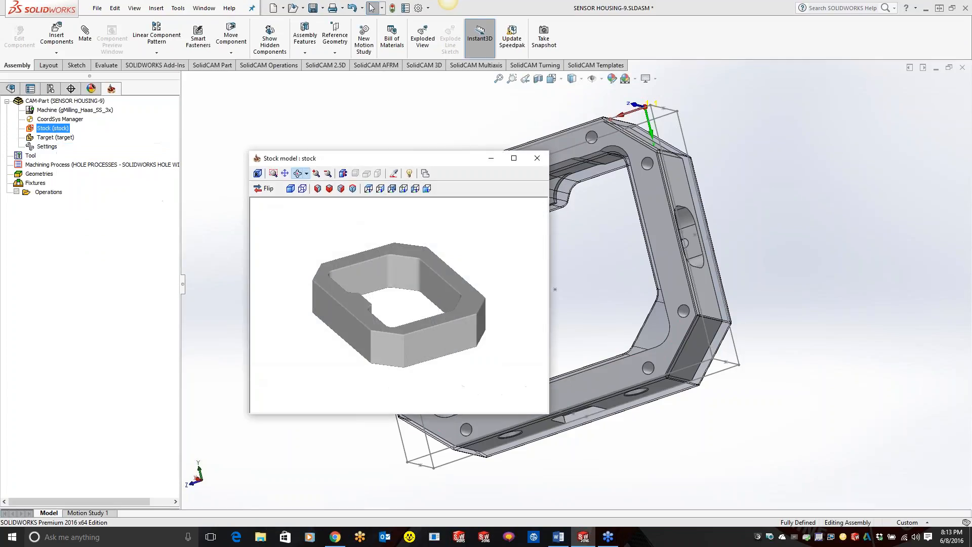
{"action": "left_click_drag", "start_coordinate": [386, 310], "coordinate": [356, 303]}
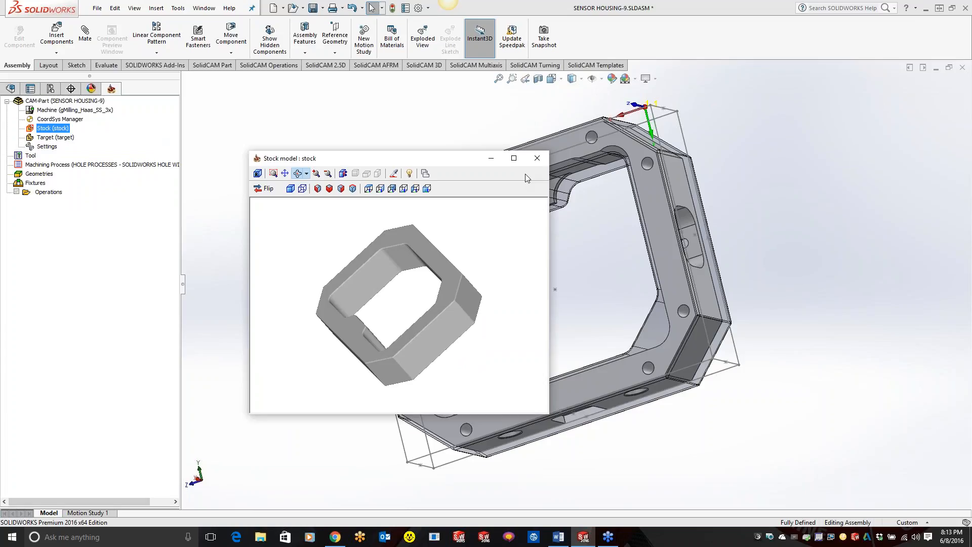
{"action": "left_click", "coordinate": [537, 158]}
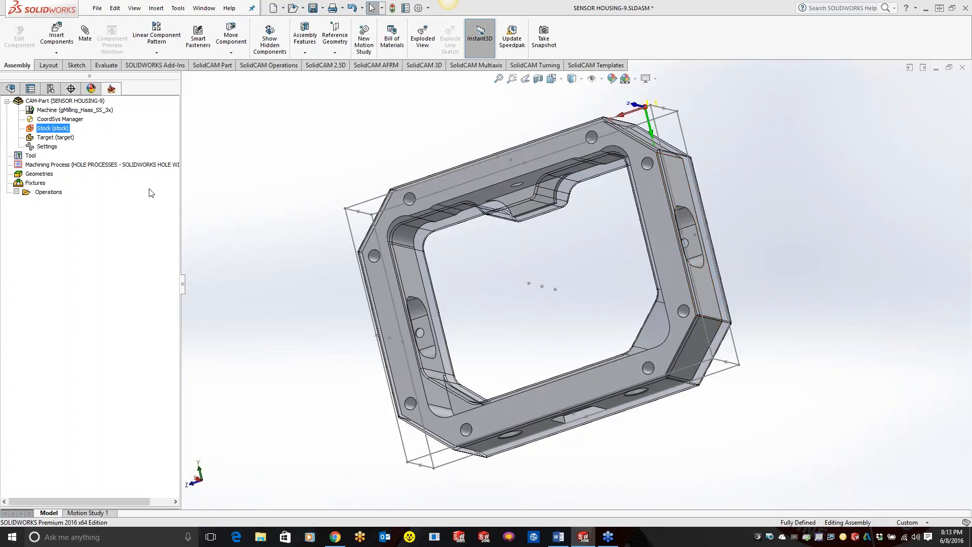
Step: Activate the Machined Part configuration and hide the Stock sketch of the CAM component
{"action": "left_click", "coordinate": [51, 89]}
{"action": "double_click", "coordinate": [96, 124]}
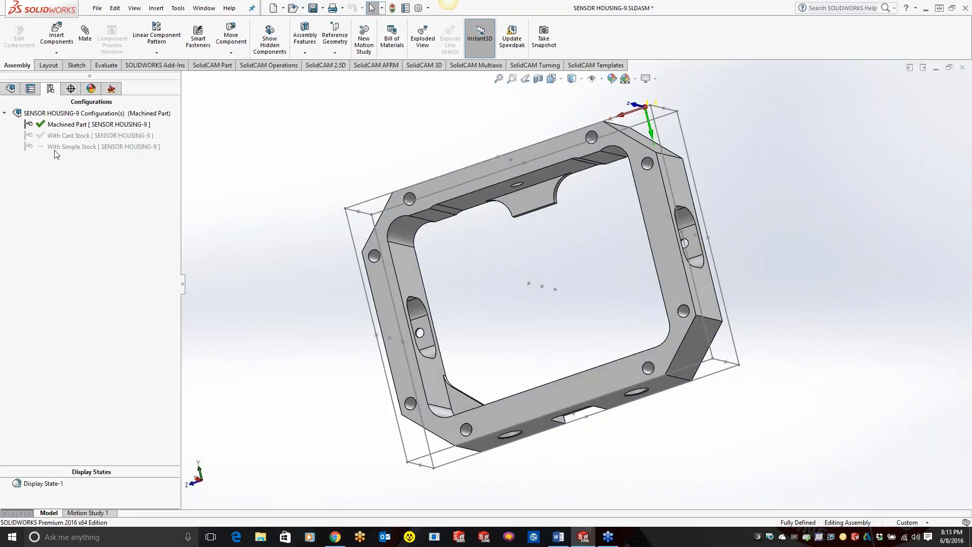
{"action": "left_click", "coordinate": [10, 89]}
{"action": "right_click", "coordinate": [41, 302]}
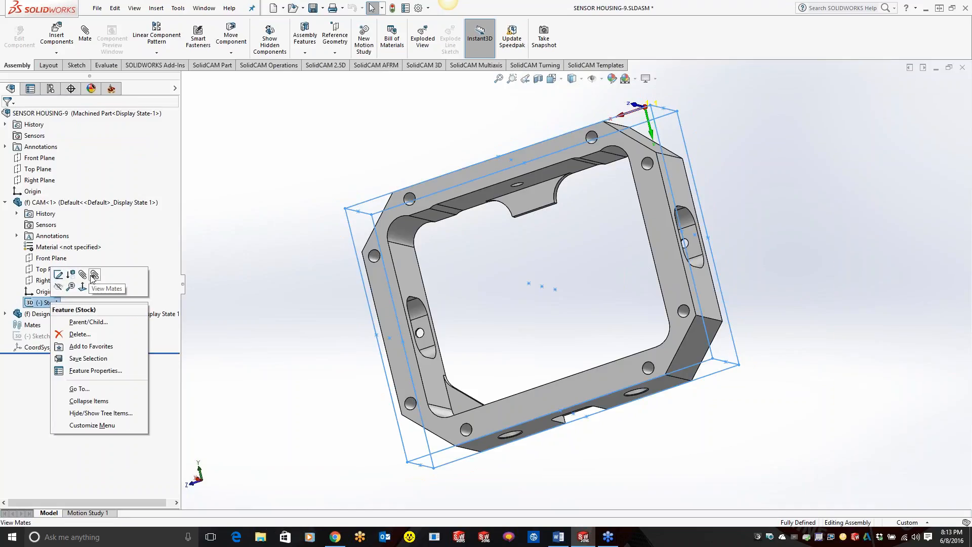
{"action": "left_click", "coordinate": [62, 287]}
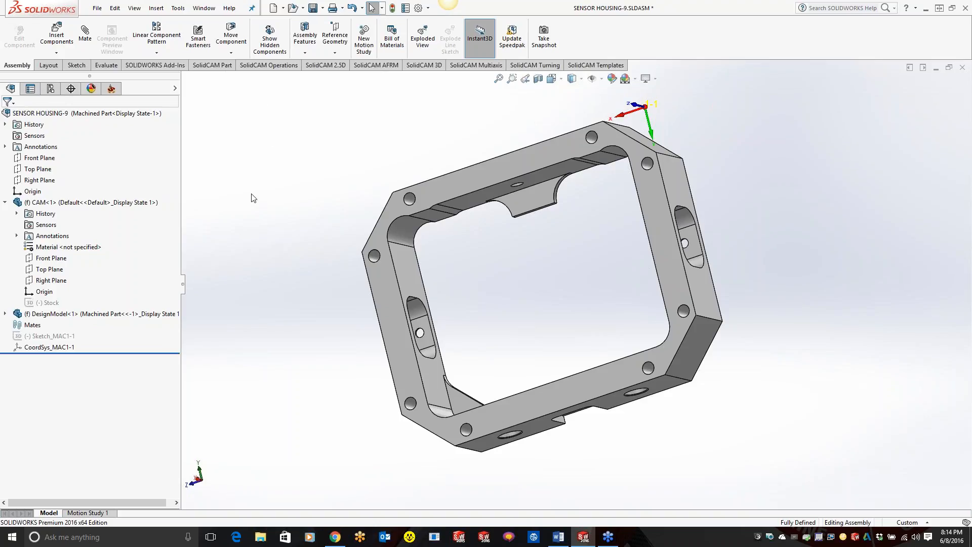
Step: Insert a new part into the assembly, positioned on the housing's flat rim face with the screw holes
{"action": "middle_click_drag", "start_coordinate": [275, 177], "coordinate": [482, 399]}
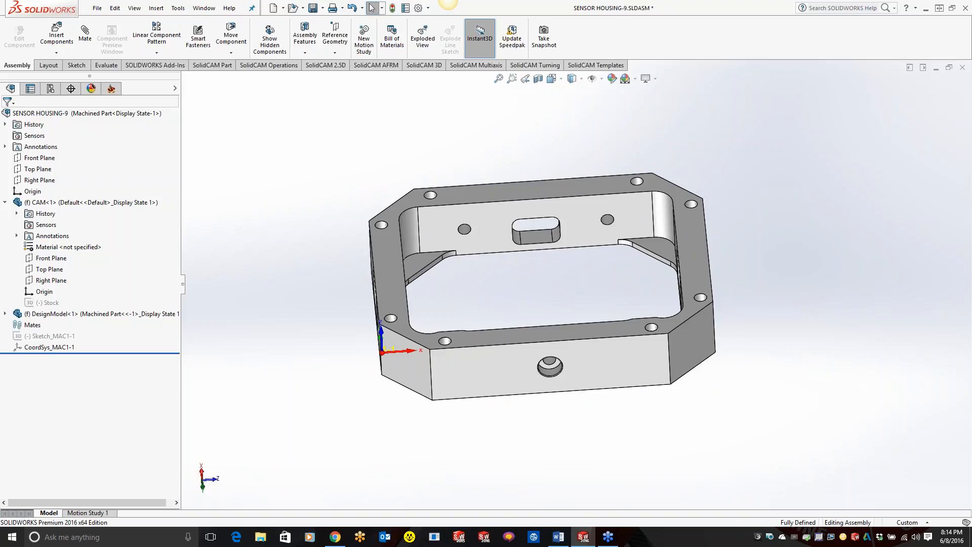
{"action": "left_click", "coordinate": [57, 53]}
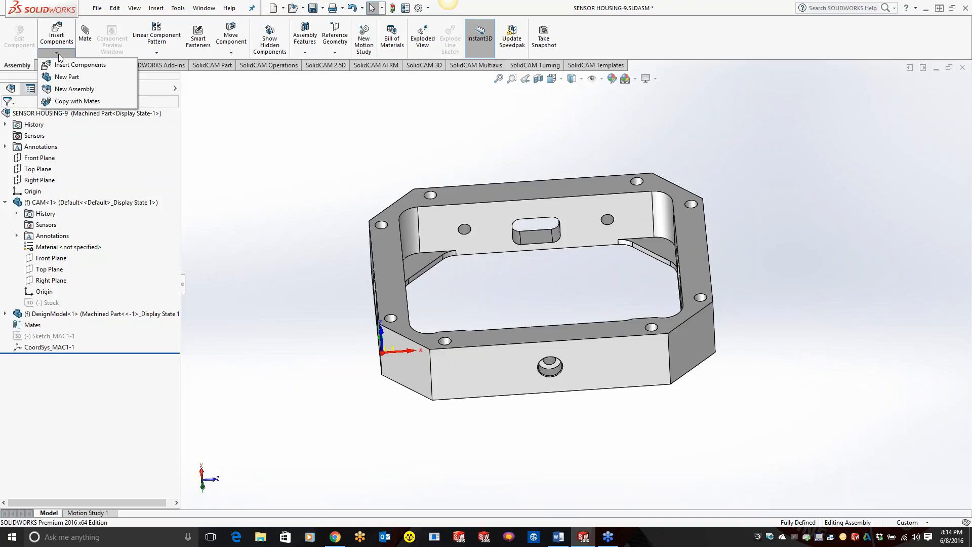
{"action": "left_click", "coordinate": [67, 77]}
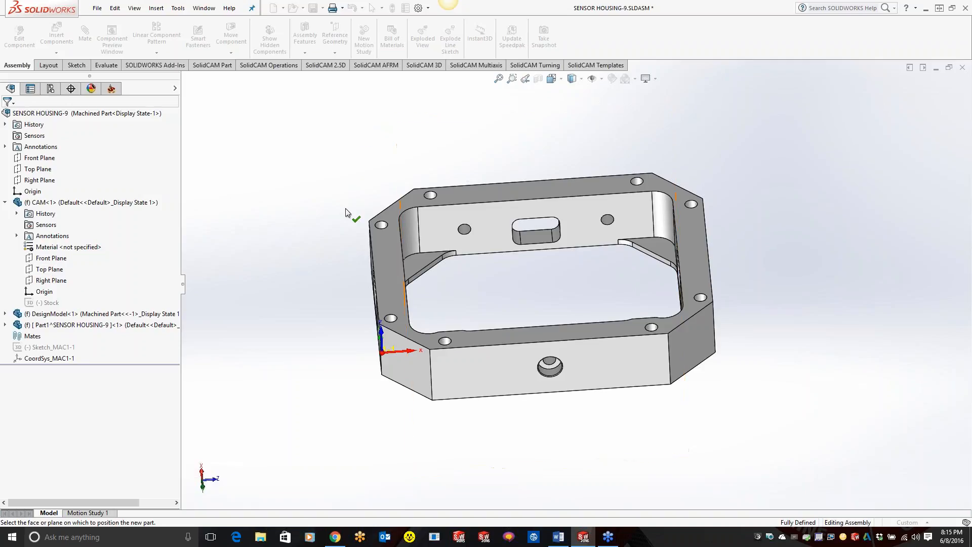
{"action": "left_click", "coordinate": [396, 251]}
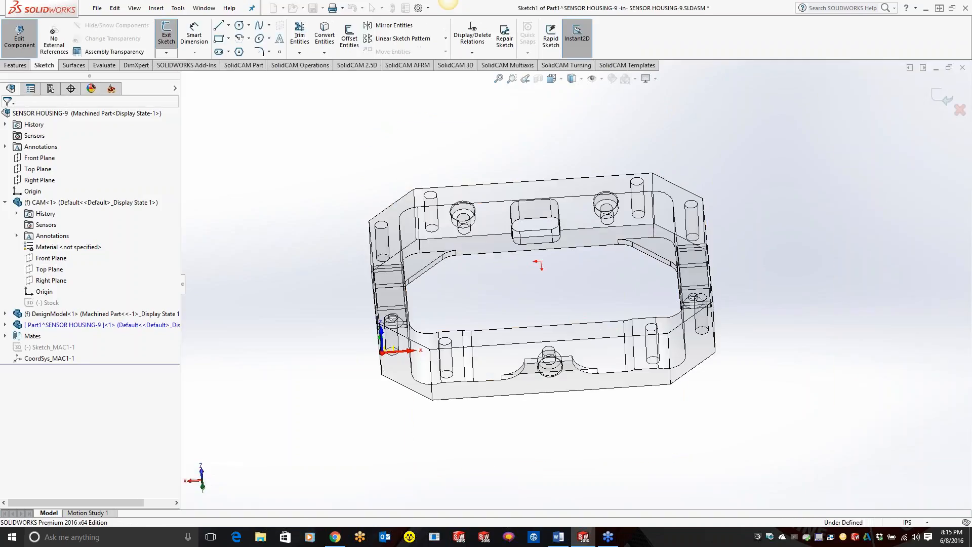
Step: Offset all eight outer edges of the housing's rim outward by 0.1 in to sketch a closed stock outline
{"action": "left_click", "coordinate": [553, 79]}
{"action": "left_click", "coordinate": [610, 142]}
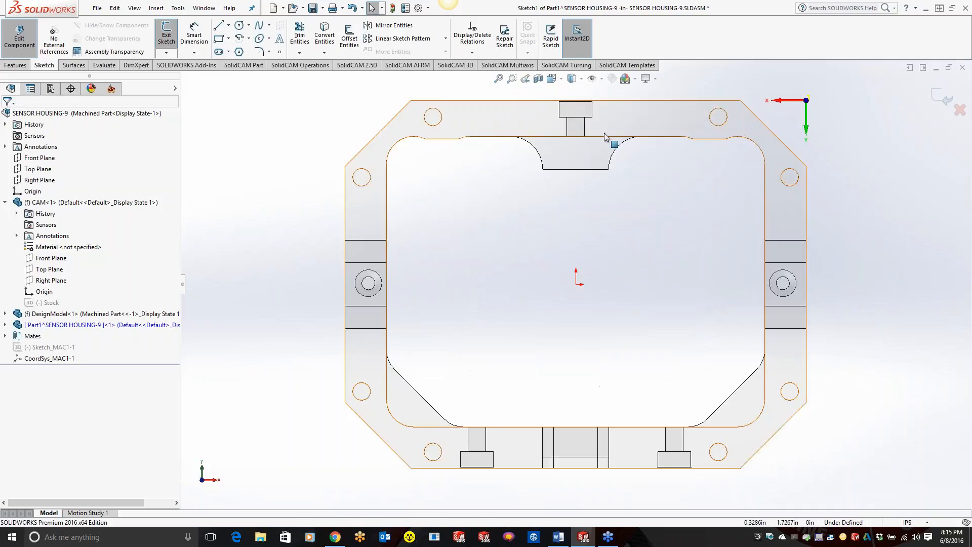
{"action": "scroll", "coordinate": [749, 260], "scroll_direction": "down", "scroll_amount": 2}
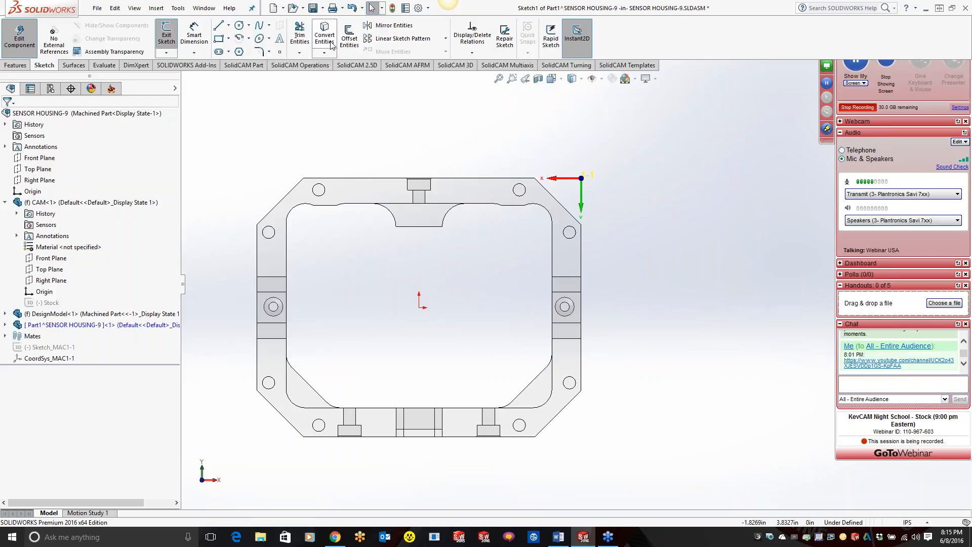
{"action": "left_click", "coordinate": [349, 37]}
{"action": "left_click", "coordinate": [285, 196]}
{"action": "left_click", "coordinate": [326, 179]}
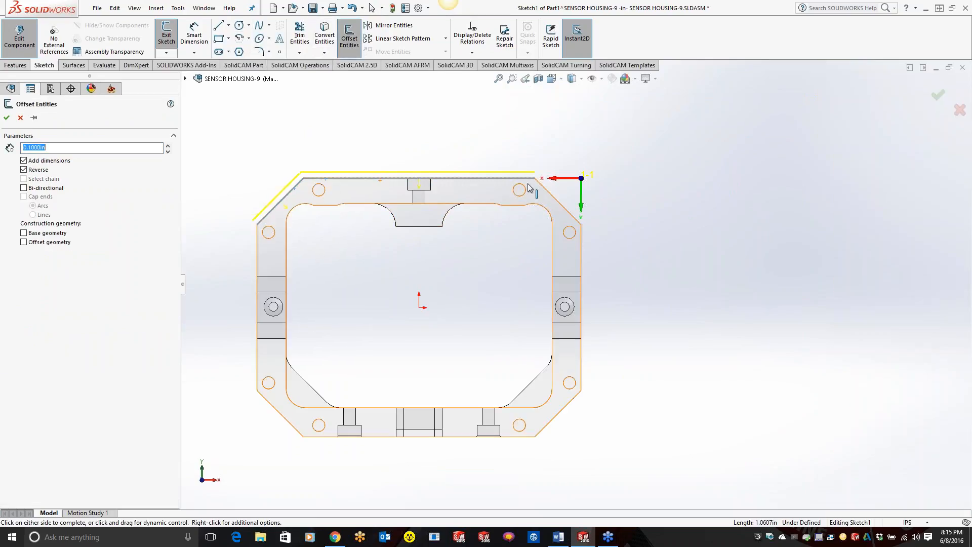
{"action": "left_click", "coordinate": [560, 201]}
{"action": "left_click", "coordinate": [581, 269]}
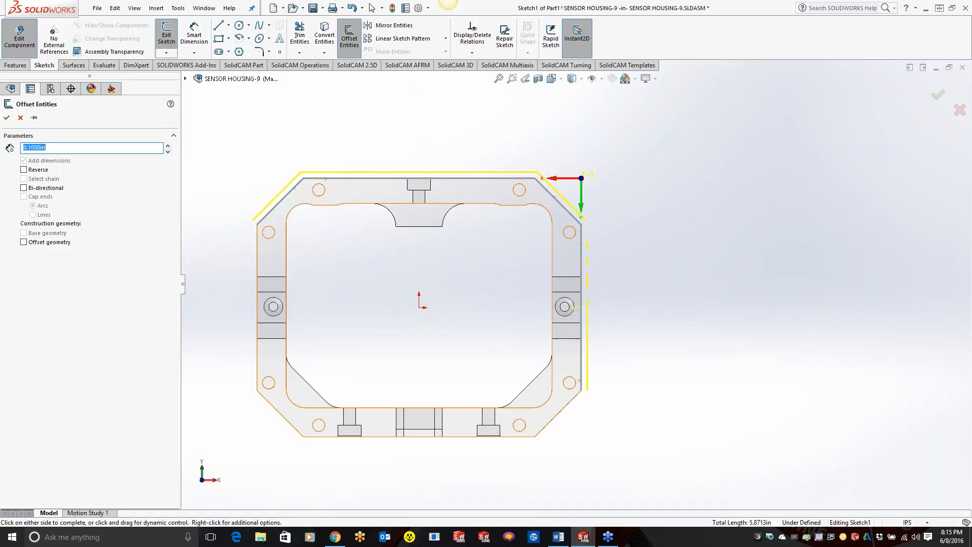
{"action": "left_click", "coordinate": [554, 417]}
{"action": "left_click", "coordinate": [508, 436]}
{"action": "left_click", "coordinate": [280, 414]}
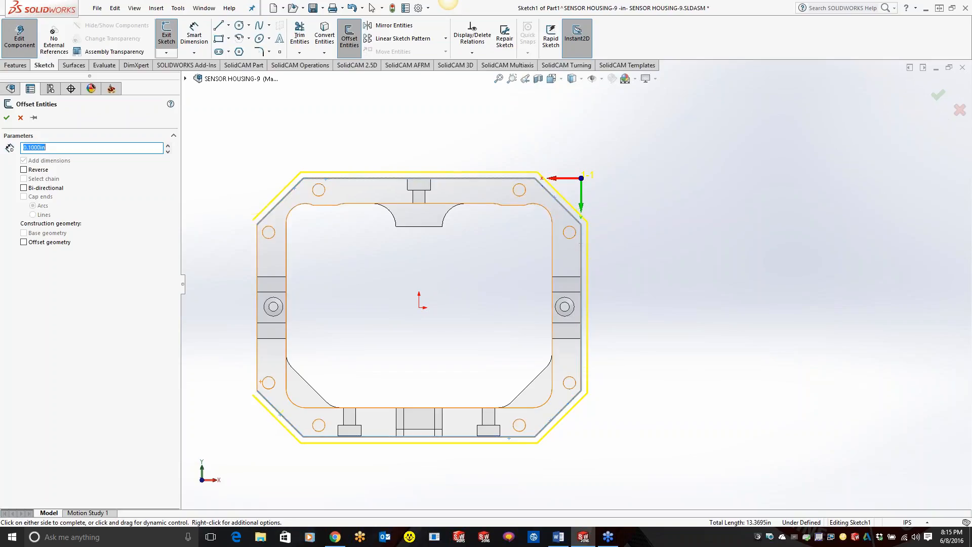
{"action": "left_click", "coordinate": [258, 367]}
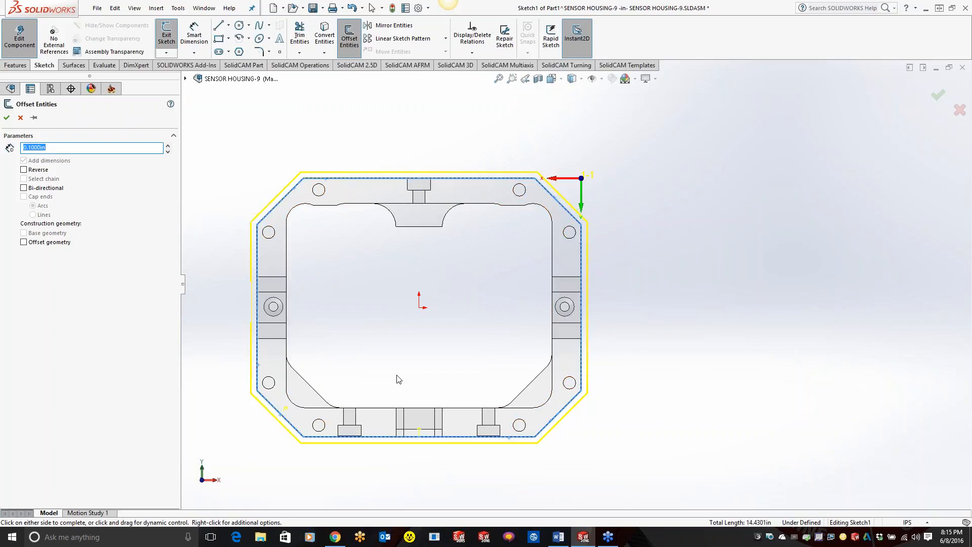
{"action": "left_click", "coordinate": [7, 117]}
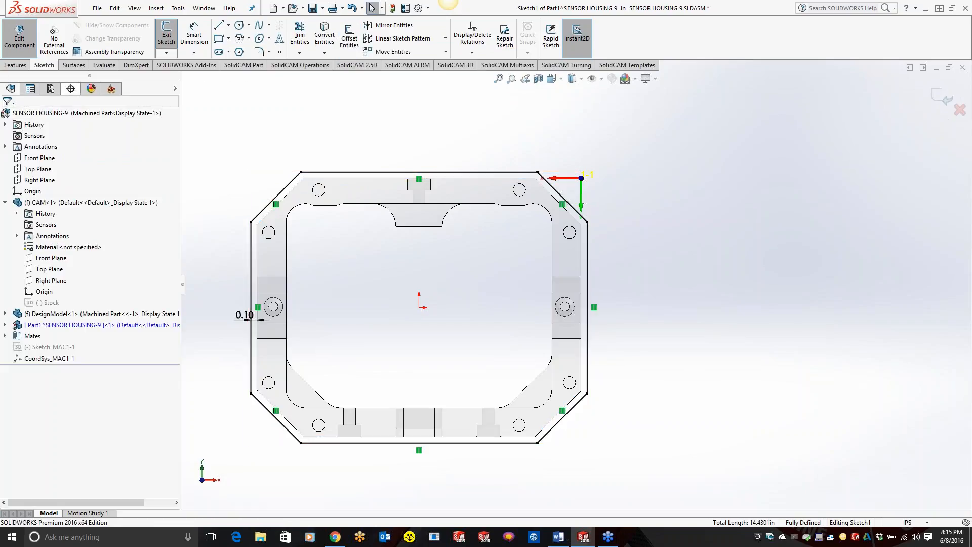
Step: Extrude the offset outline as a boss Up To Vertex, using an outer corner on the housing's opposite face
{"action": "left_click", "coordinate": [22, 67]}
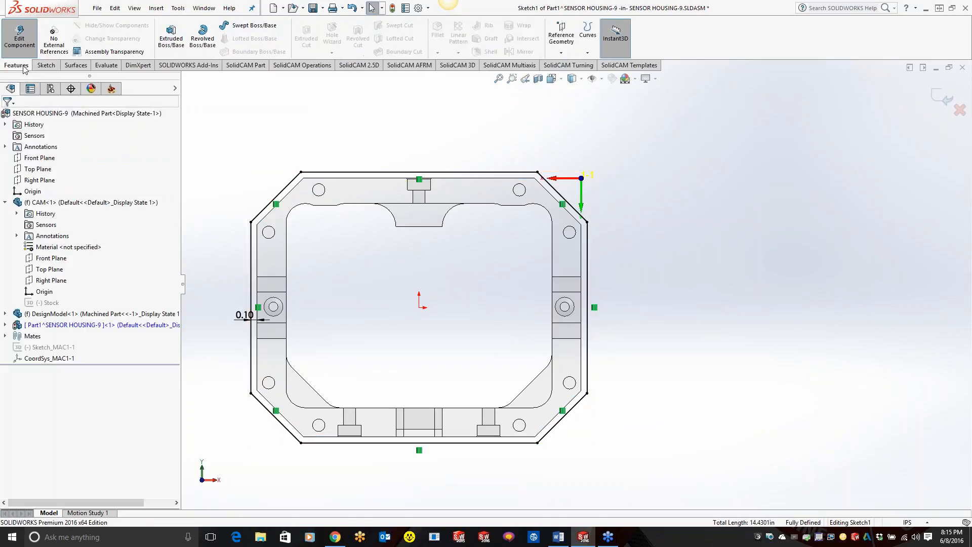
{"action": "left_click", "coordinate": [171, 38]}
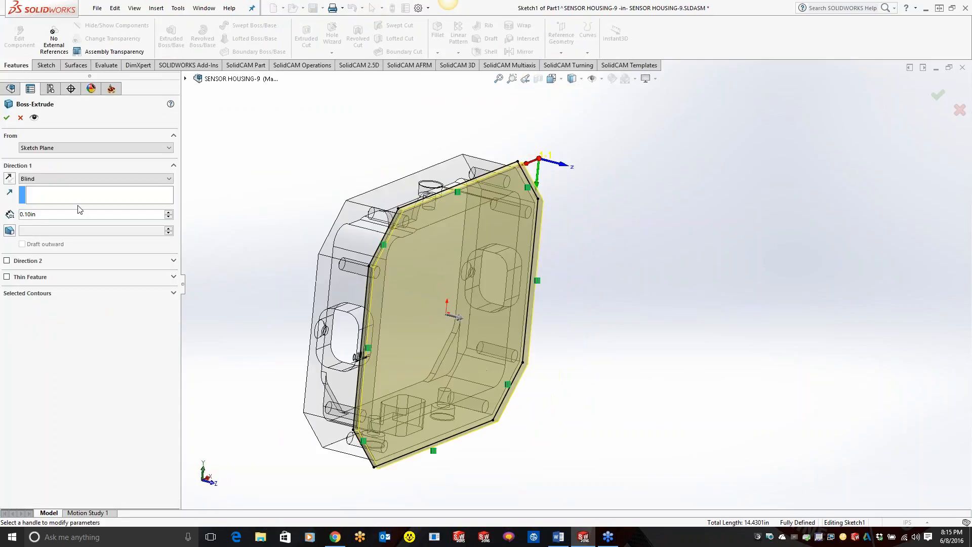
{"action": "left_click", "coordinate": [45, 179]}
{"action": "left_click", "coordinate": [51, 191]}
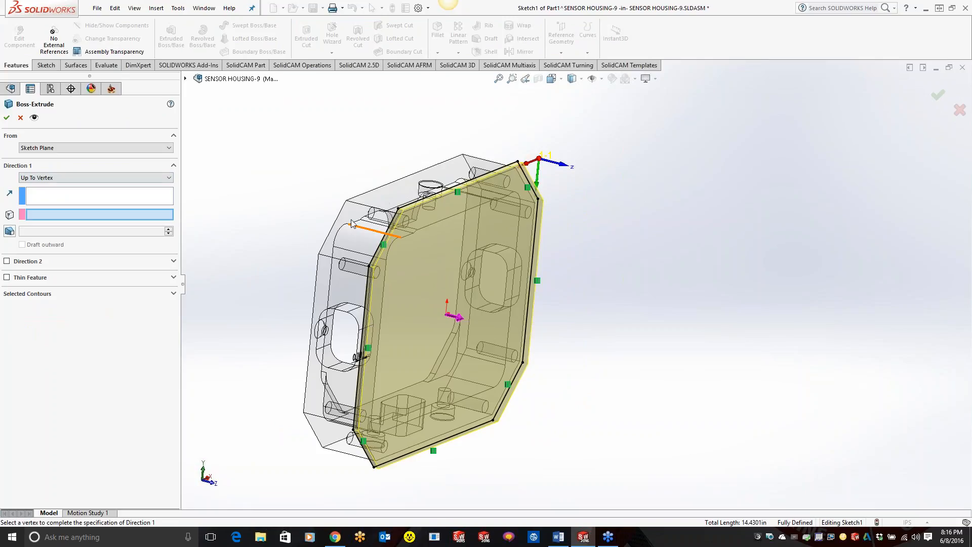
{"action": "left_click", "coordinate": [346, 200]}
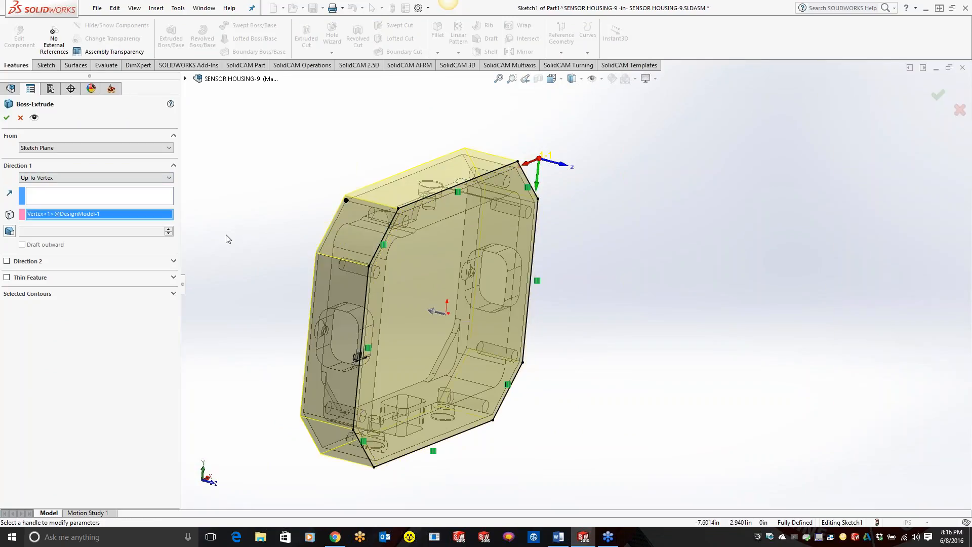
{"action": "left_click", "coordinate": [7, 117]}
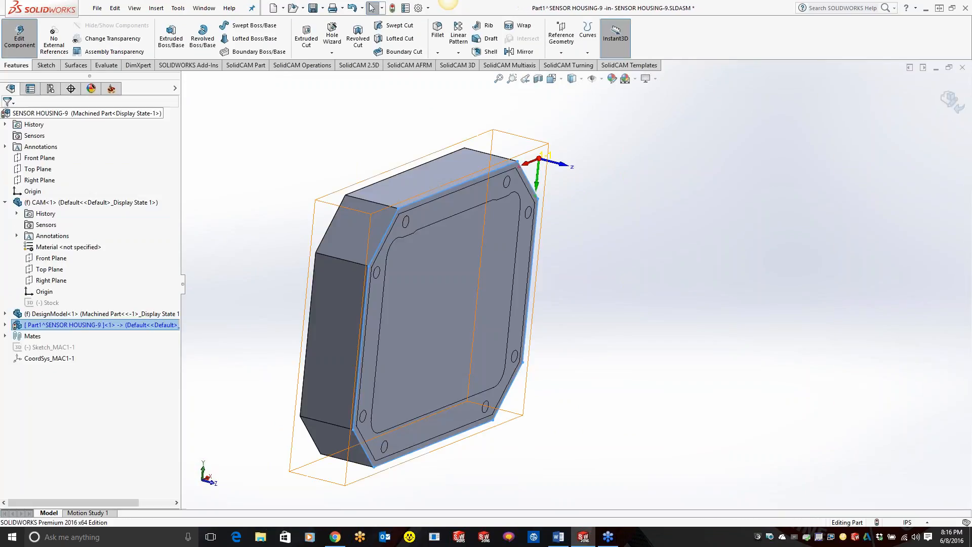
Step: Finish editing the new part and rebuild the assembly
{"action": "left_click", "coordinate": [645, 241]}
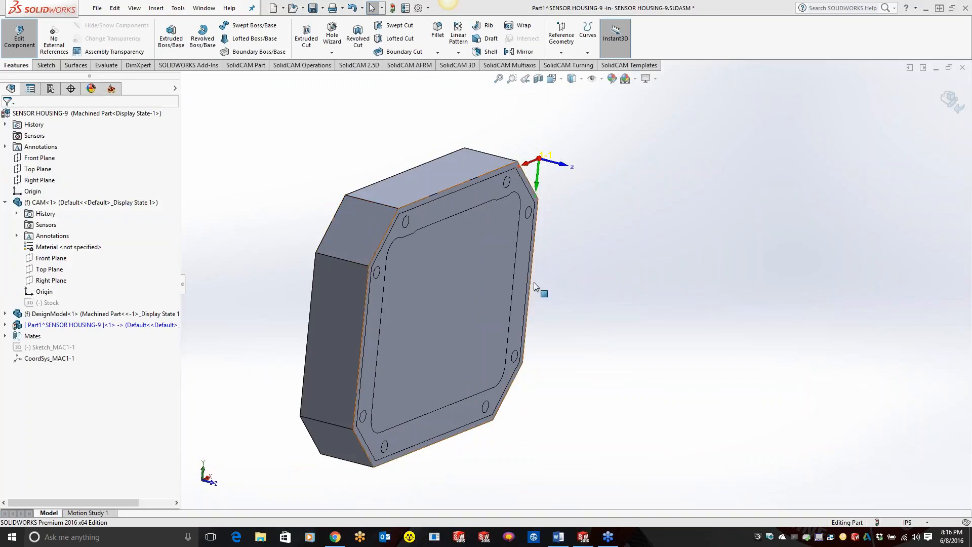
{"action": "left_click", "coordinate": [952, 101]}
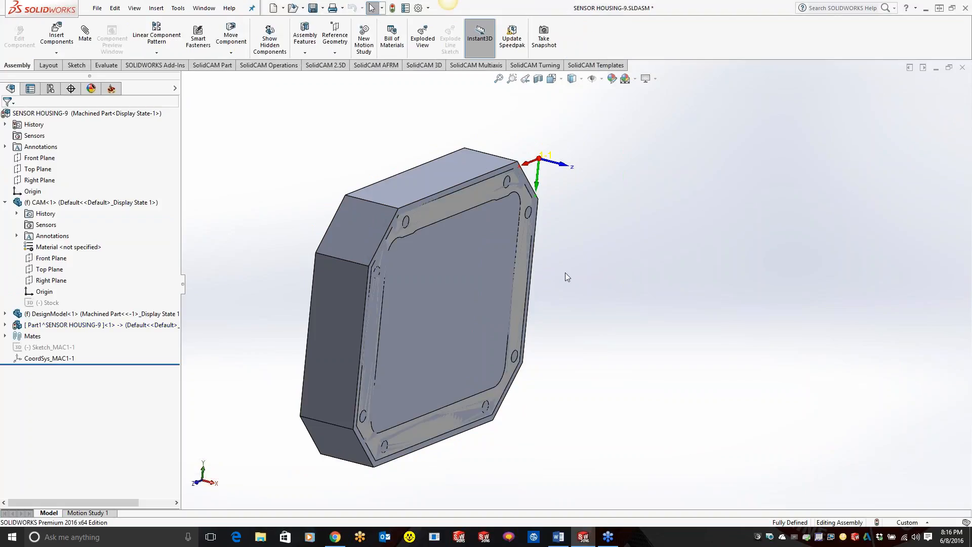
{"action": "middle_click_drag", "start_coordinate": [521, 212], "coordinate": [457, 112]}
{"action": "key", "text": "ctrl+b"}
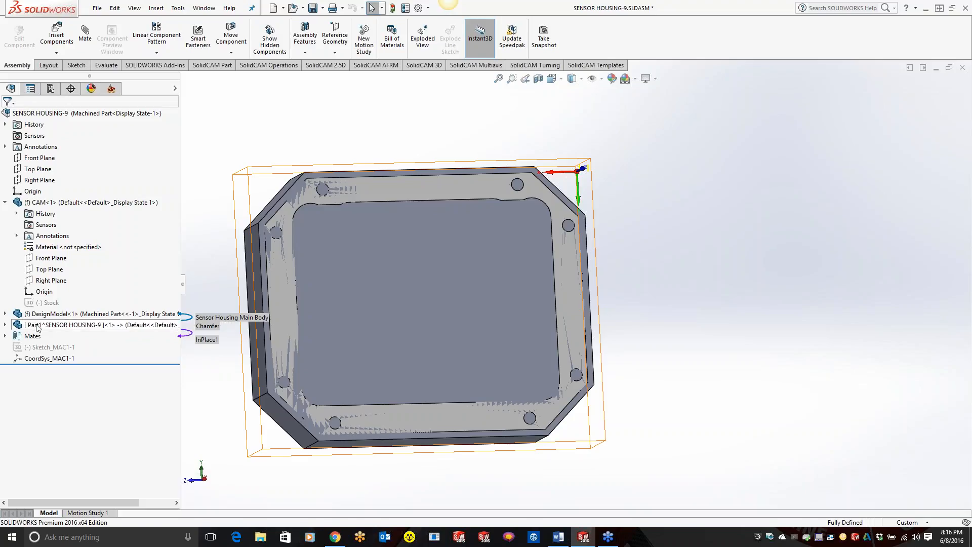
Step: Make the new stock part transparent so the sensor housing inside it can be seen
{"action": "right_click", "coordinate": [381, 271]}
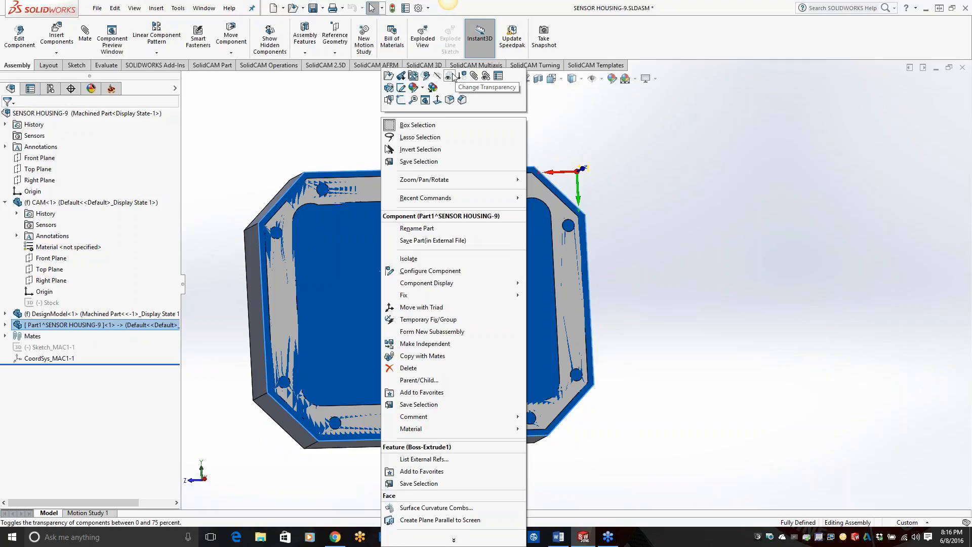
{"action": "left_click", "coordinate": [449, 76]}
{"action": "left_click", "coordinate": [657, 309]}
{"action": "middle_click_drag", "start_coordinate": [503, 309], "coordinate": [594, 178]}
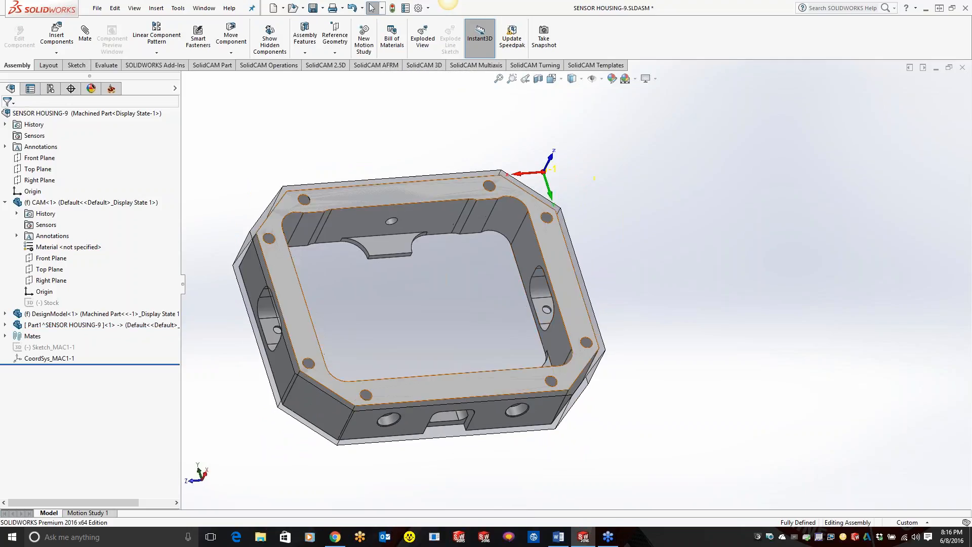
Step: Edit the CAM-Part's stock definition, removing the existing solid and setting the configuration to Machined Part
{"action": "left_click", "coordinate": [112, 88]}
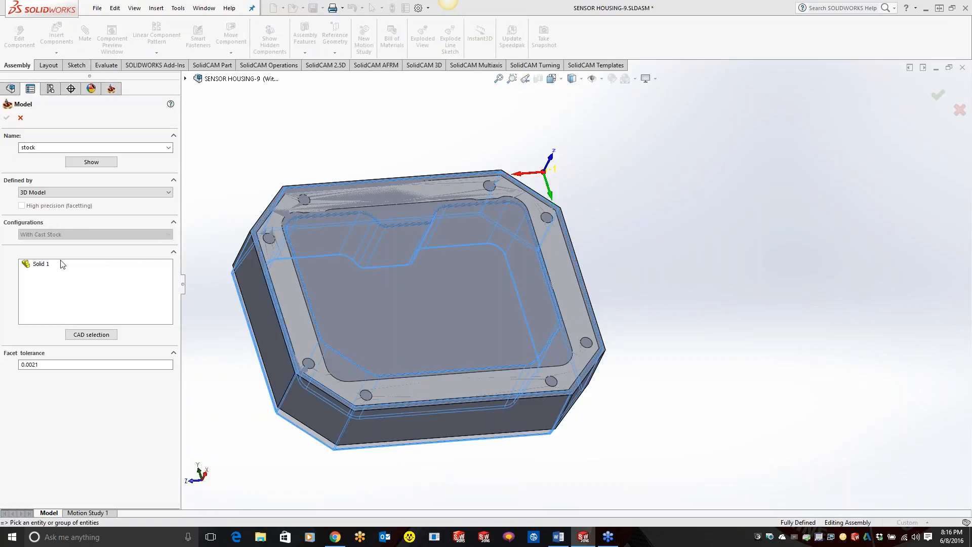
{"action": "right_click", "coordinate": [44, 264]}
{"action": "left_click", "coordinate": [70, 280]}
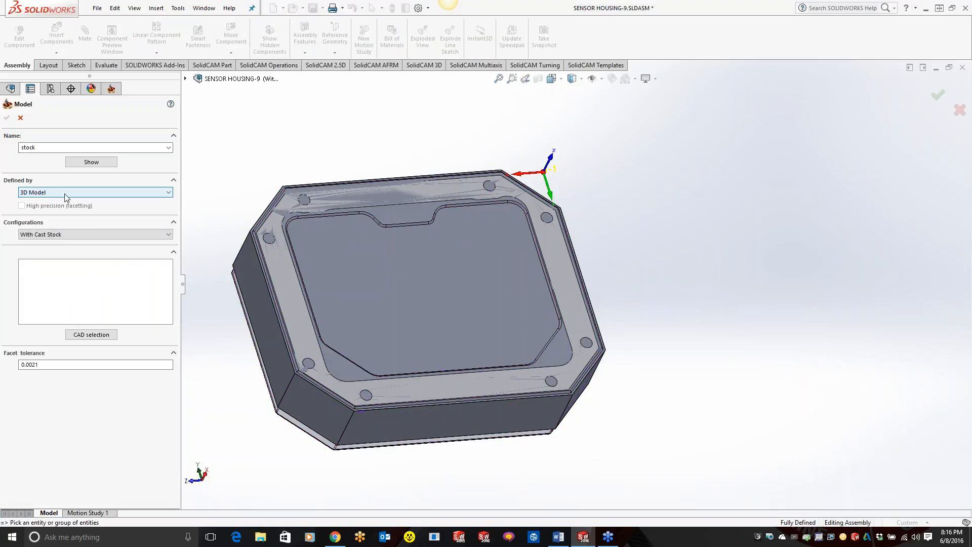
{"action": "left_click", "coordinate": [70, 235]}
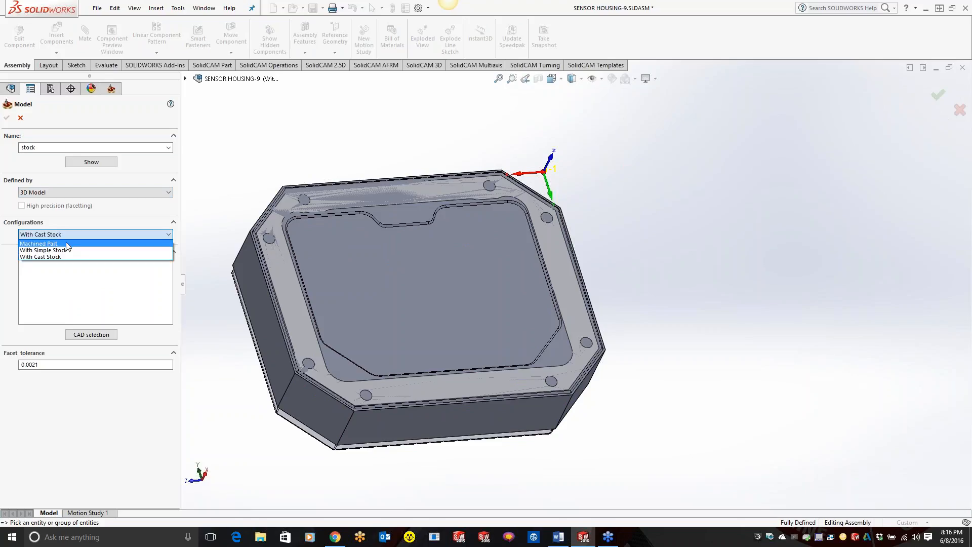
{"action": "left_click", "coordinate": [67, 246]}
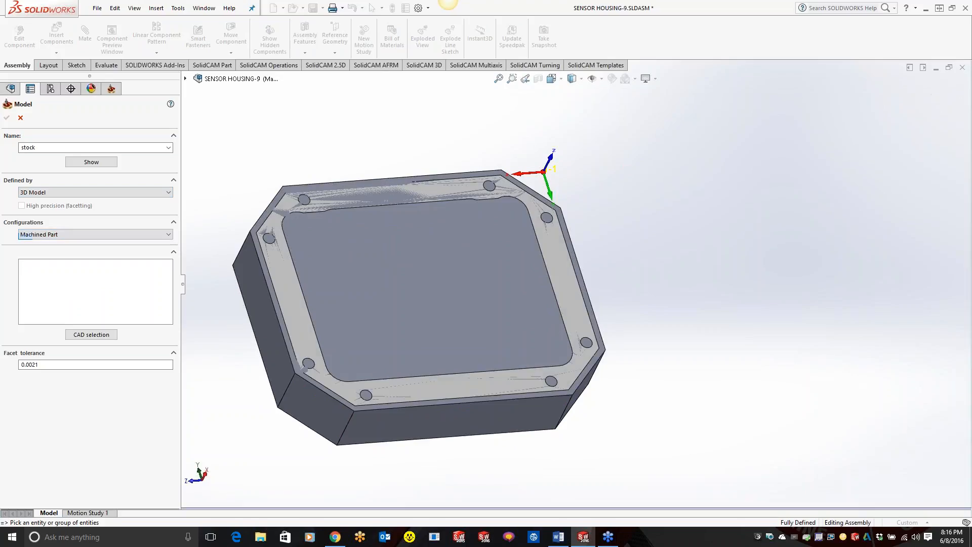
Step: Choose the new part's solid as the 3D model for the stock and accept the stock definition
{"action": "left_click", "coordinate": [376, 256]}
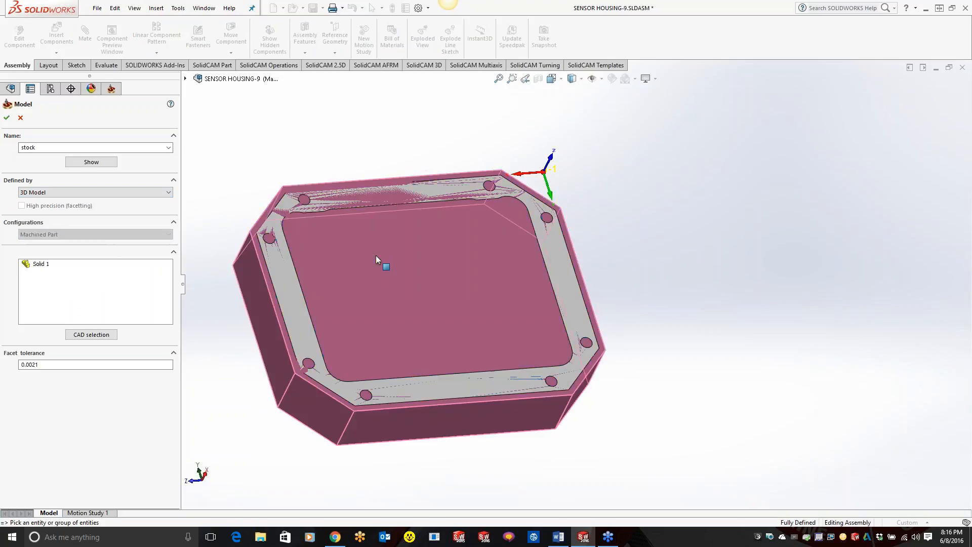
{"action": "left_click", "coordinate": [418, 261]}
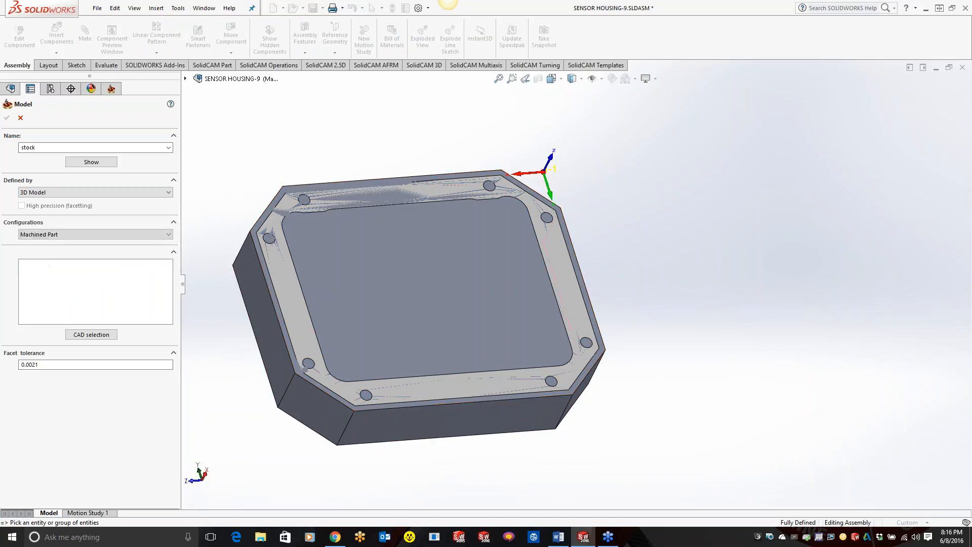
{"action": "left_click", "coordinate": [185, 78]}
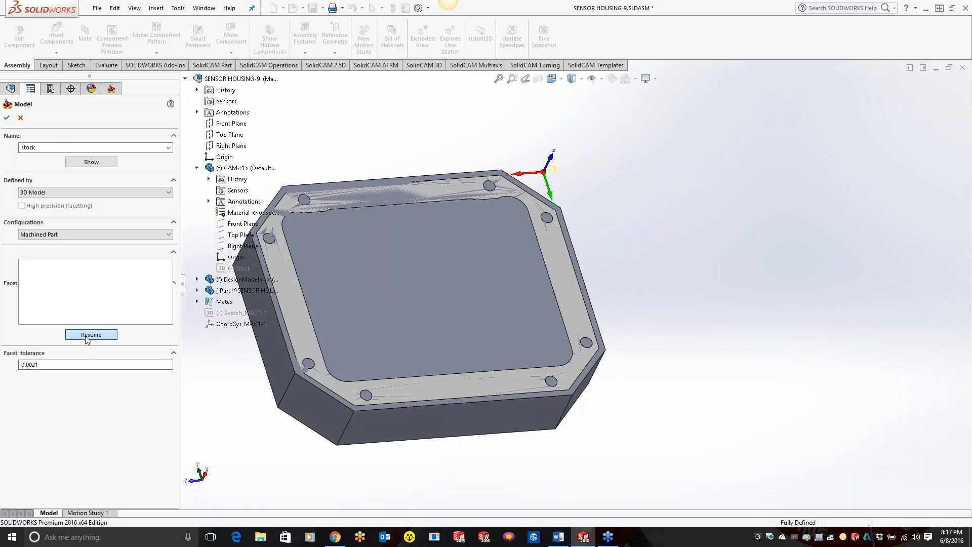
{"action": "left_click", "coordinate": [87, 335]}
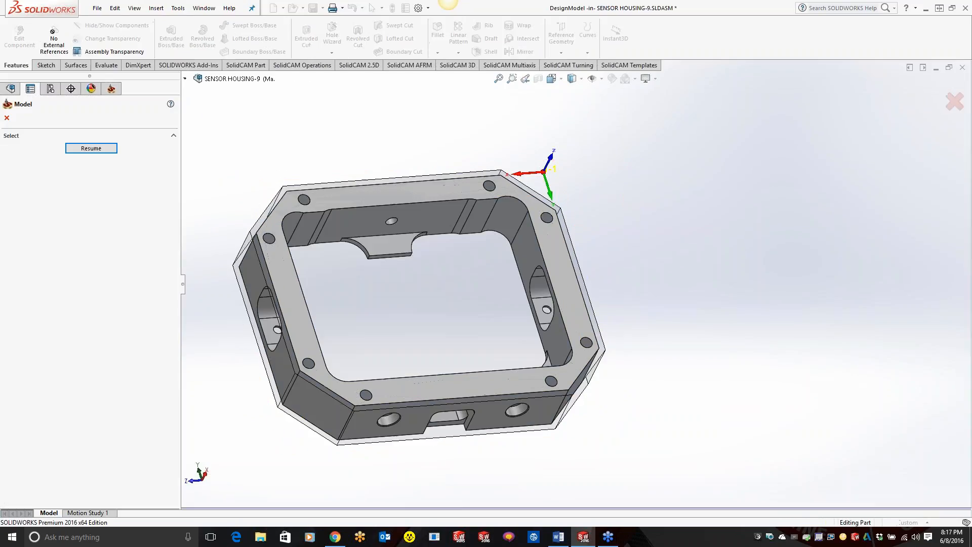
{"action": "left_click", "coordinate": [186, 79]}
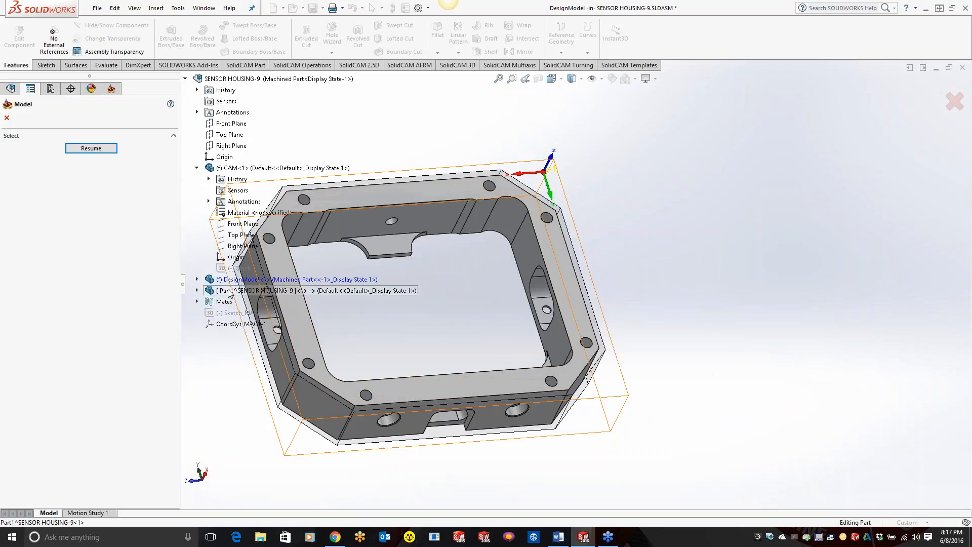
{"action": "left_click", "coordinate": [230, 292]}
{"action": "left_click", "coordinate": [82, 149]}
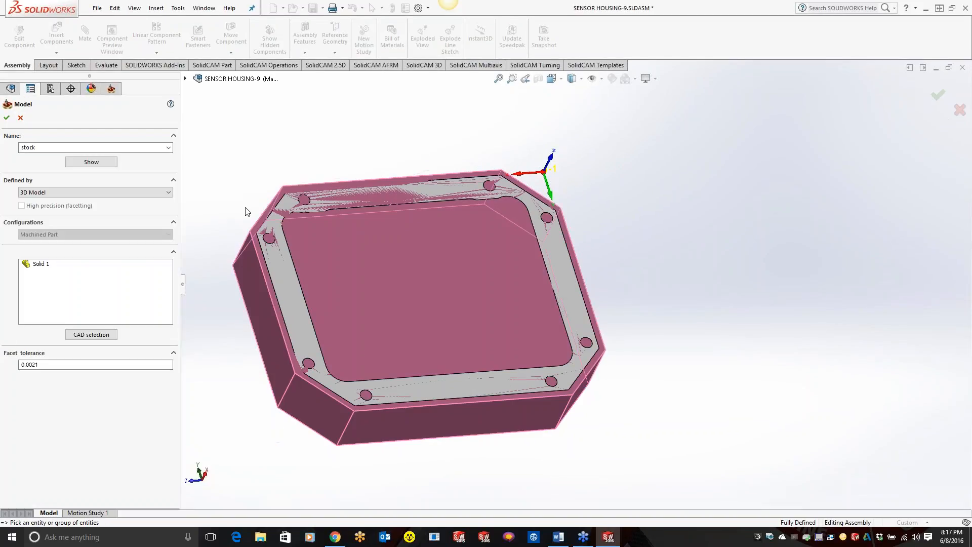
{"action": "left_click", "coordinate": [7, 117]}
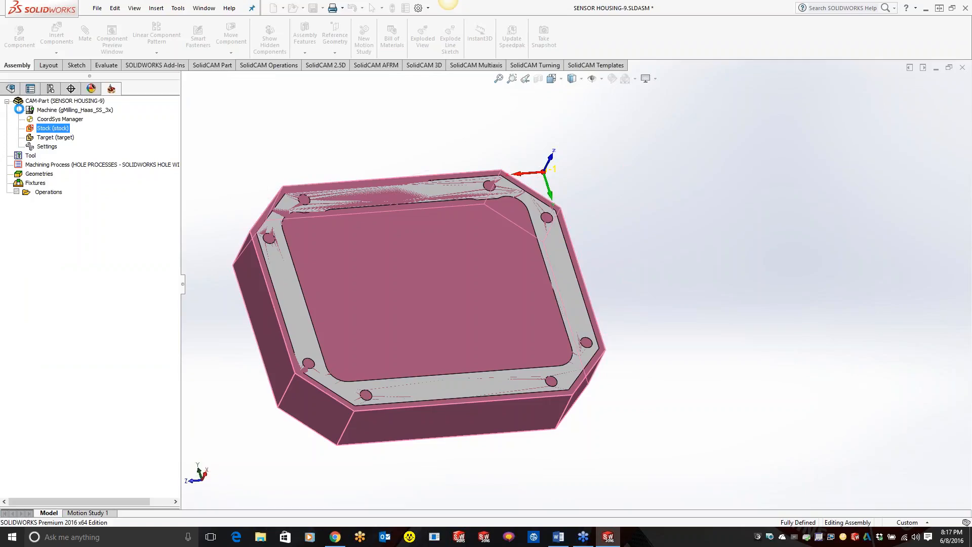
Step: Preview the defined stock model from different angles and close the preview
{"action": "right_click", "coordinate": [59, 128]}
{"action": "left_click", "coordinate": [71, 144]}
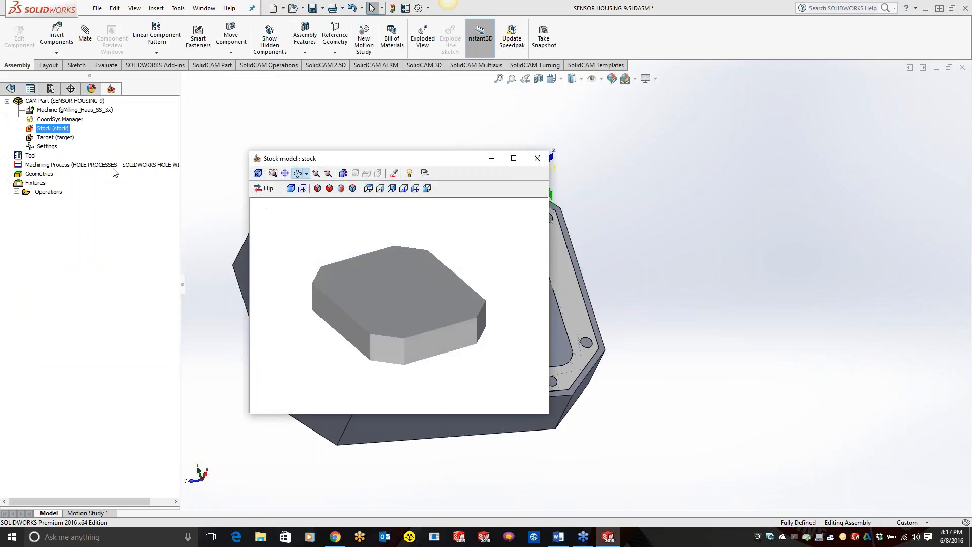
{"action": "mouse_move", "coordinate": [368, 300]}
{"action": "left_mouse_down"}
{"action": "mouse_move", "coordinate": [420, 275]}
{"action": "mouse_move", "coordinate": [445, 294]}
{"action": "mouse_move", "coordinate": [449, 317]}
{"action": "mouse_move", "coordinate": [380, 347]}
{"action": "mouse_move", "coordinate": [368, 302]}
{"action": "mouse_move", "coordinate": [385, 283]}
{"action": "mouse_move", "coordinate": [377, 291]}
{"action": "left_mouse_up"}
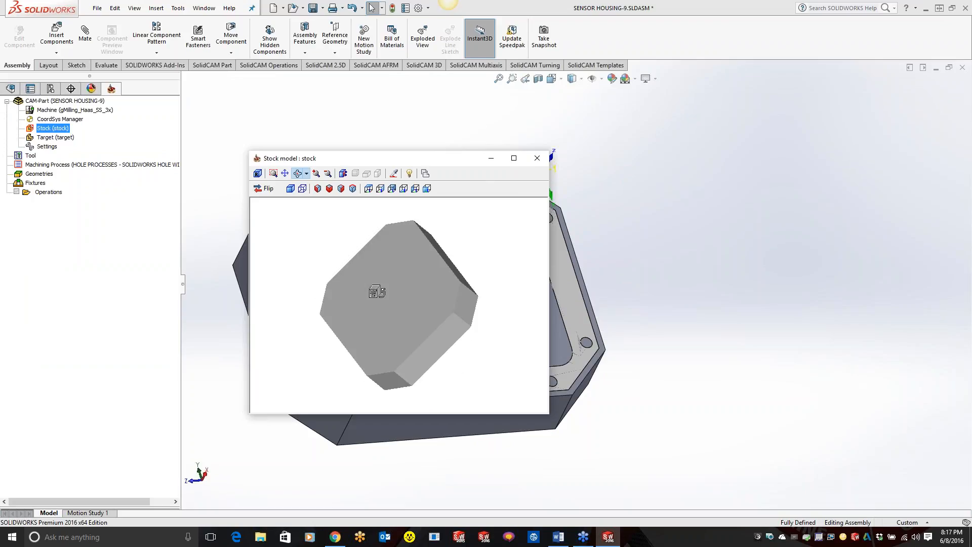
{"action": "left_click", "coordinate": [537, 159]}
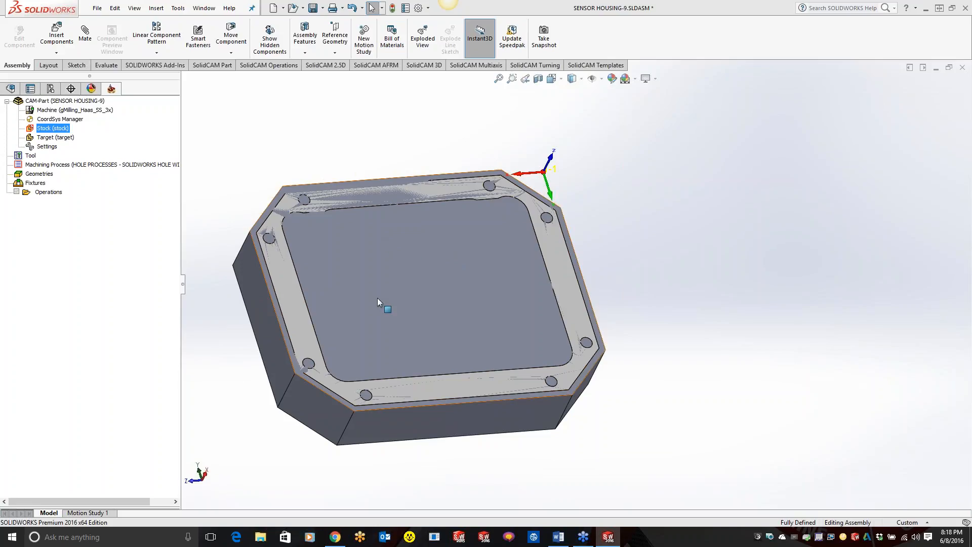
Step: Change the stock part's transparency again to reveal the housing within the assembly
{"action": "right_click", "coordinate": [420, 280]}
{"action": "left_click", "coordinate": [486, 76]}
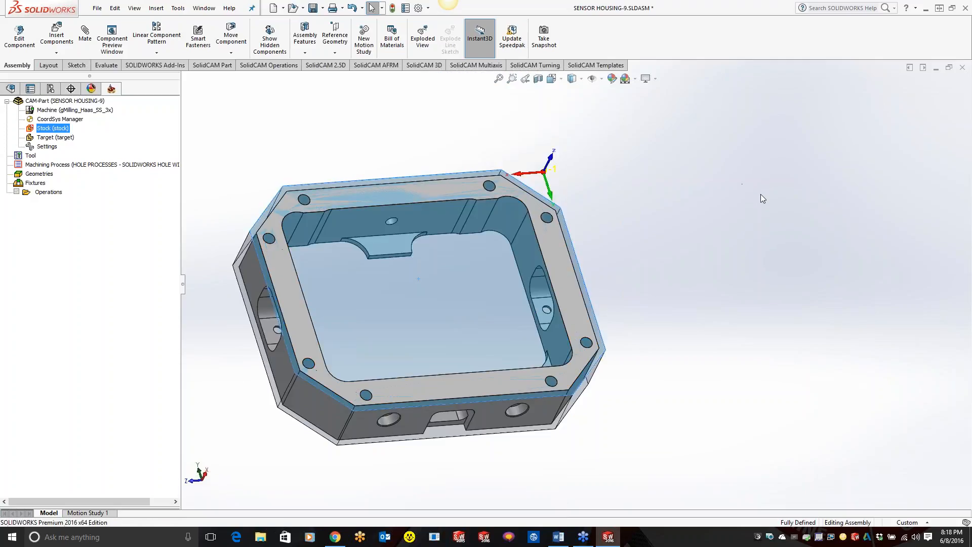
{"action": "middle_click_drag", "start_coordinate": [693, 292], "coordinate": [666, 369]}
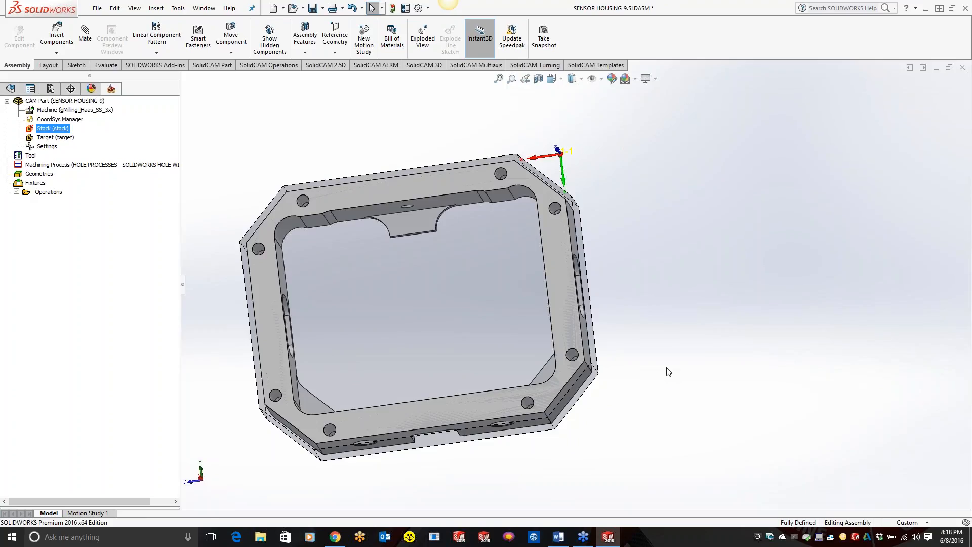
Step: Examine the features and references of the stock part in the assembly's feature tree
{"action": "left_click", "coordinate": [10, 88]}
{"action": "left_click", "coordinate": [80, 325]}
{"action": "right_click", "coordinate": [80, 326]}
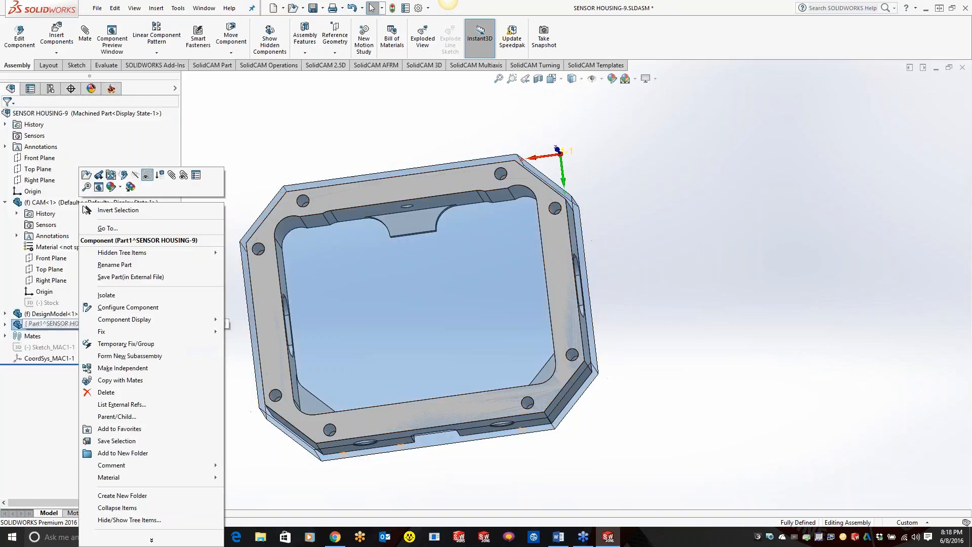
{"action": "left_click", "coordinate": [5, 324]}
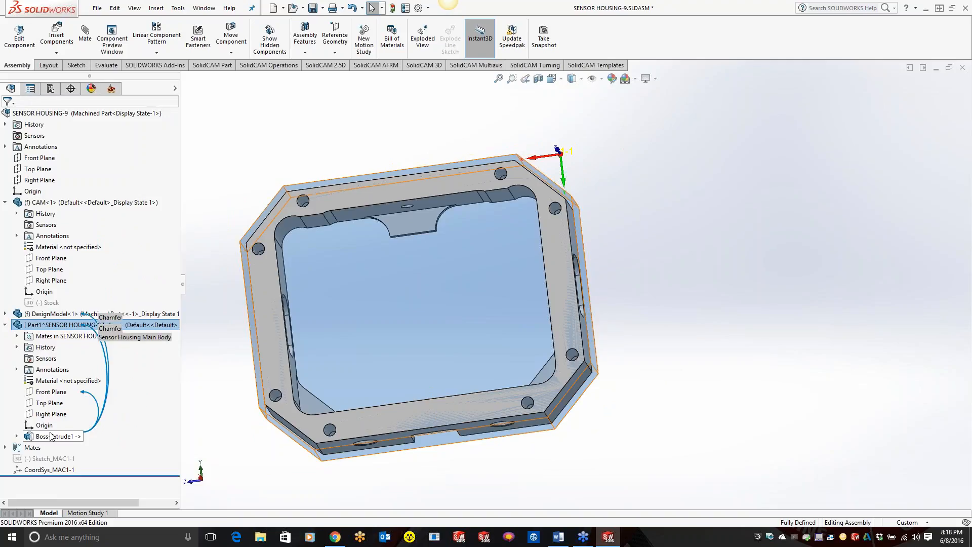
{"action": "left_click", "coordinate": [742, 353]}
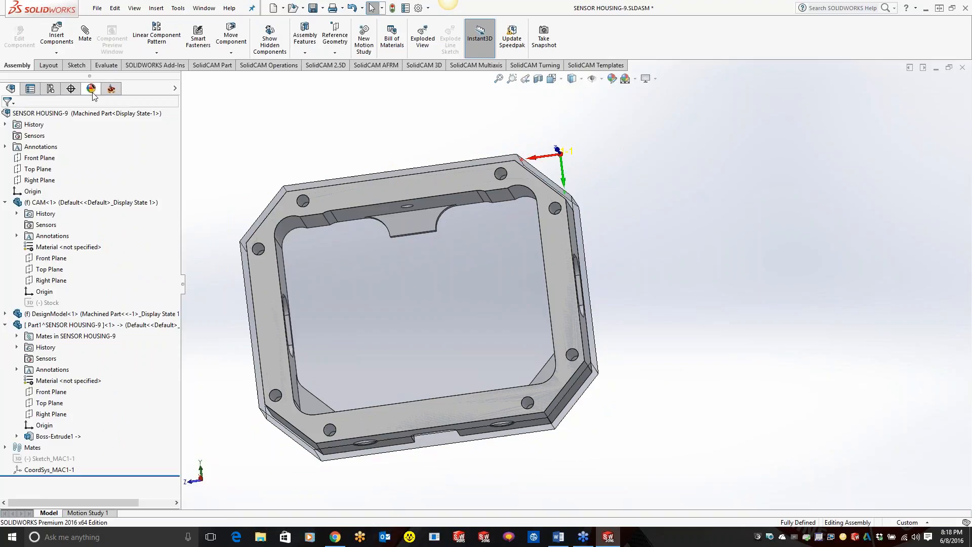
Step: Add a milling operation to the CAM-Part, defining the machine as Haas VF1 and the material as 1018 cold rolled
{"action": "left_click", "coordinate": [111, 89]}
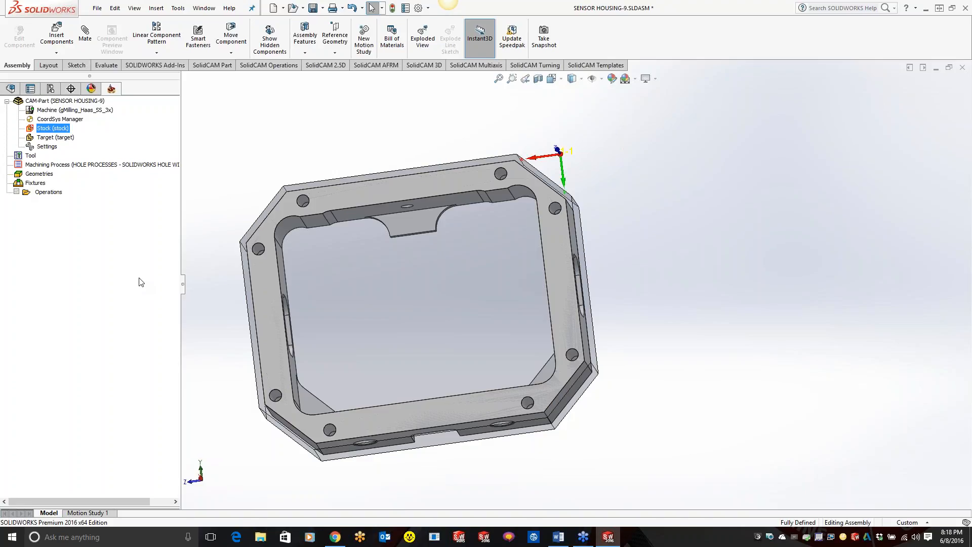
{"action": "right_click", "coordinate": [50, 193]}
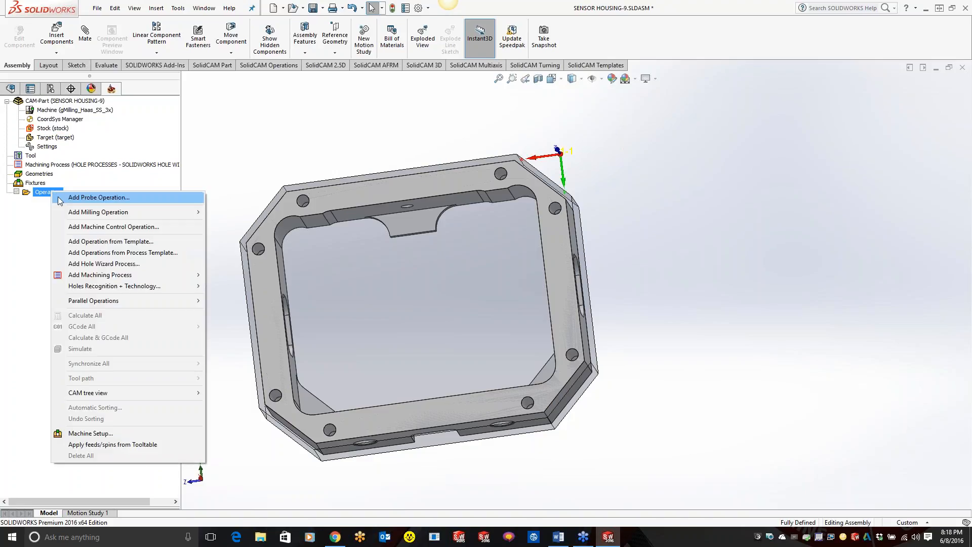
{"action": "mouse_move", "coordinate": [92, 213]}
{"action": "left_click", "coordinate": [245, 199]}
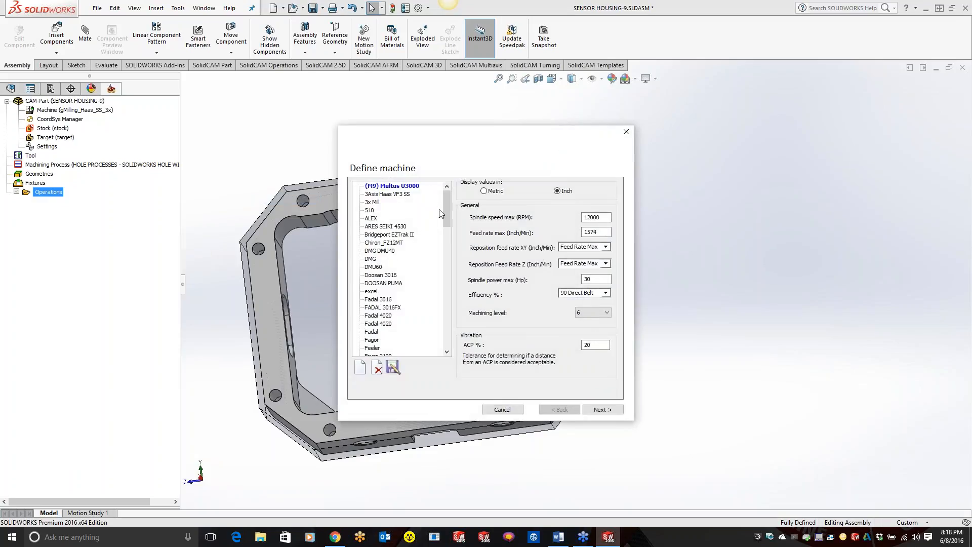
{"action": "left_click_drag", "start_coordinate": [447, 219], "coordinate": [448, 262]}
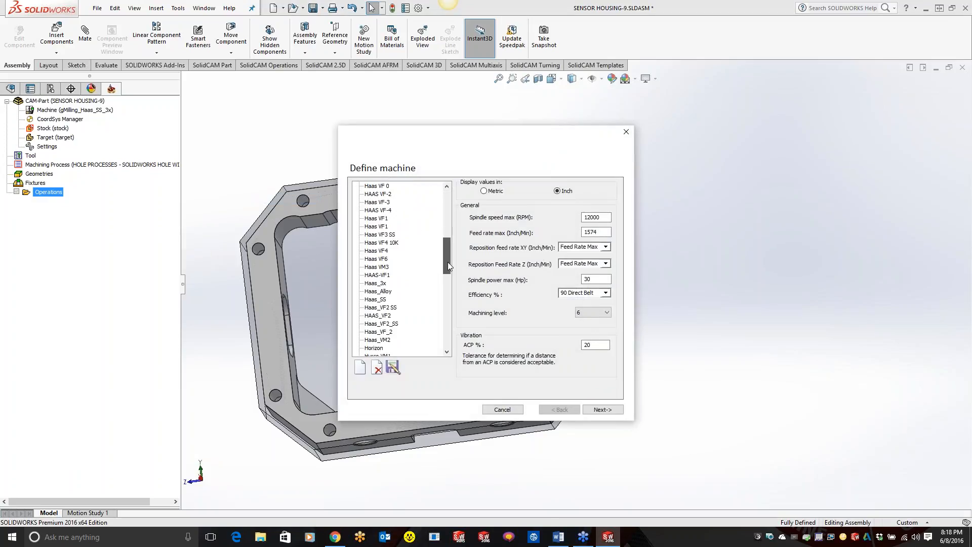
{"action": "left_click", "coordinate": [370, 227]}
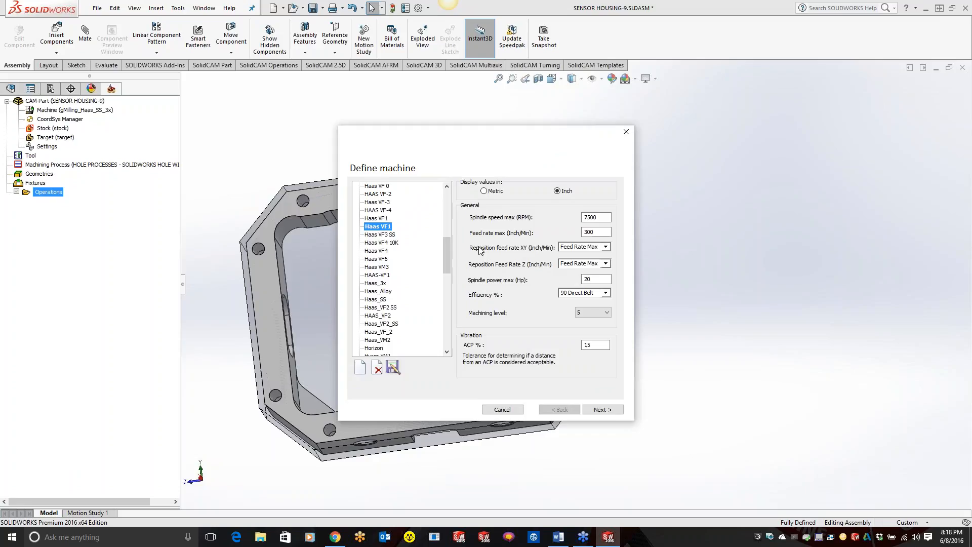
{"action": "left_click", "coordinate": [601, 409]}
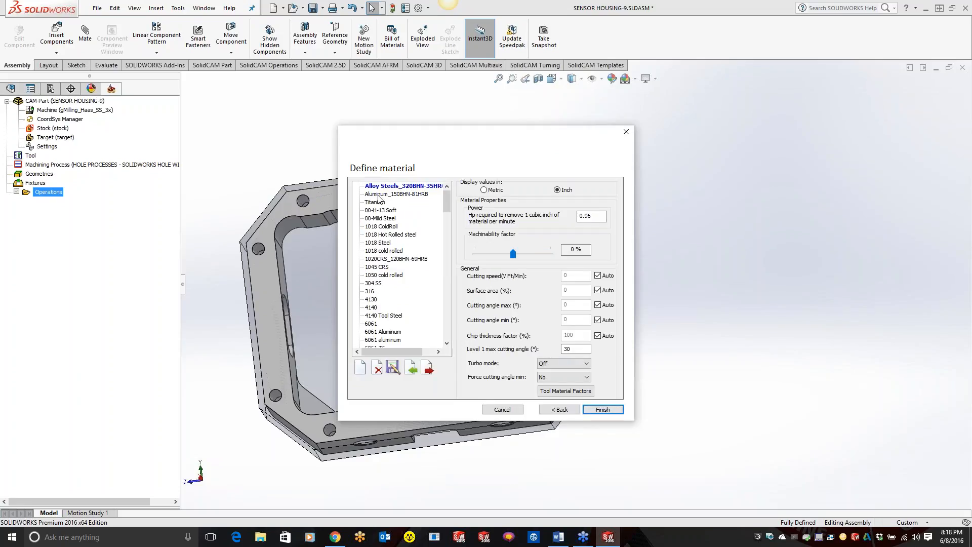
{"action": "left_click", "coordinate": [398, 251]}
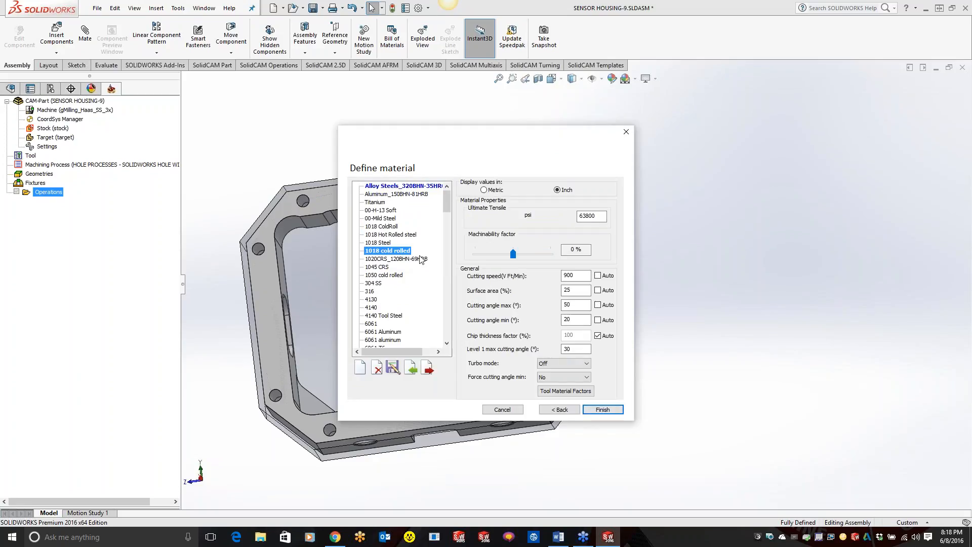
{"action": "left_click", "coordinate": [599, 412]}
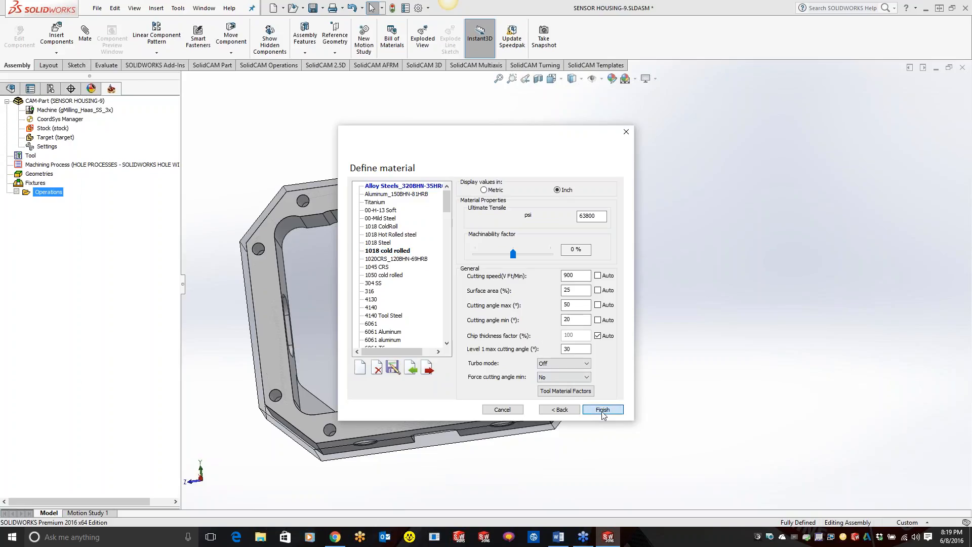
Step: Create a contour geometry from the edge chain around the housing's inner opening, including the tab, using Auto-constant Z
{"action": "left_click", "coordinate": [208, 177]}
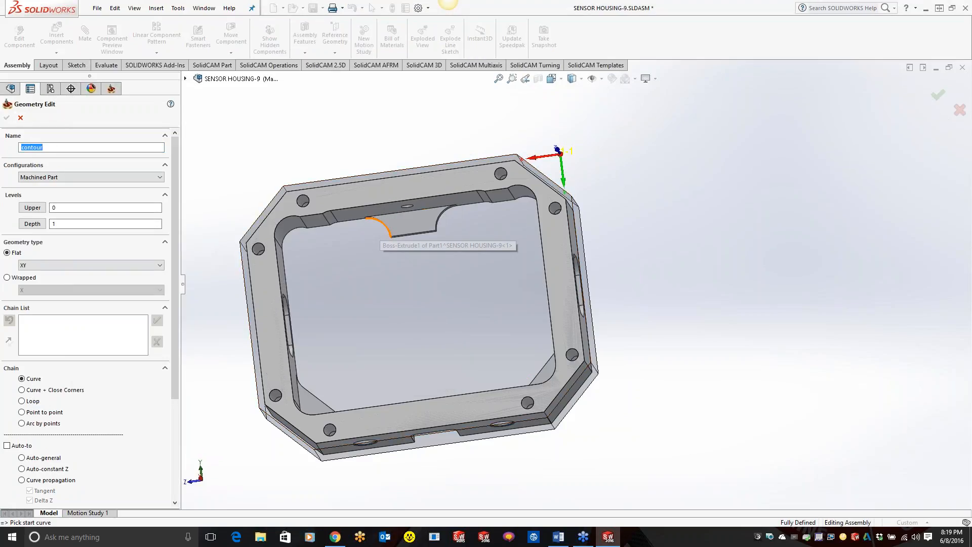
{"action": "middle_click_drag", "start_coordinate": [387, 230], "coordinate": [401, 218]}
{"action": "left_click", "coordinate": [373, 243]}
{"action": "left_click", "coordinate": [22, 469]}
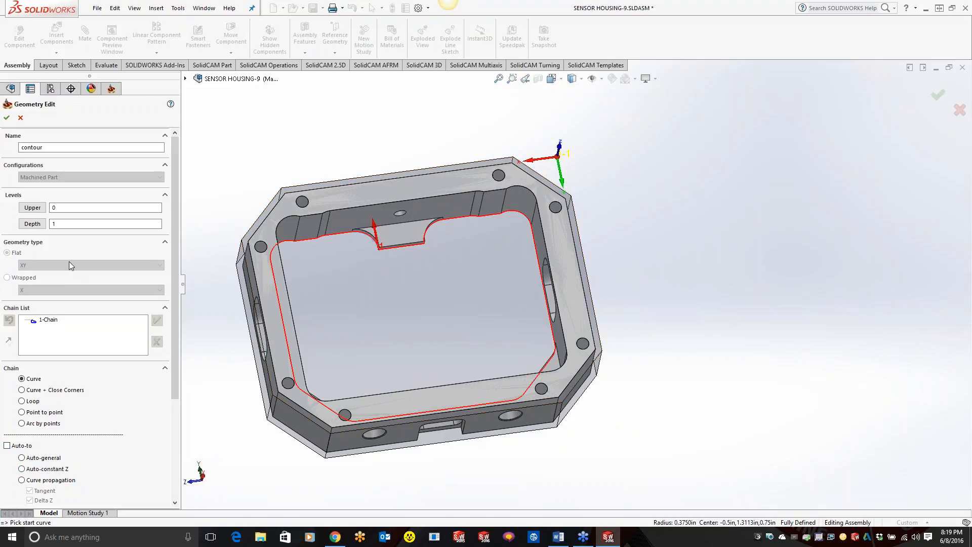
Step: Set the contour geometry's upper level from the housing's top face and its depth from the stock's bottom corner, and accept the geometry
{"action": "left_click", "coordinate": [39, 210]}
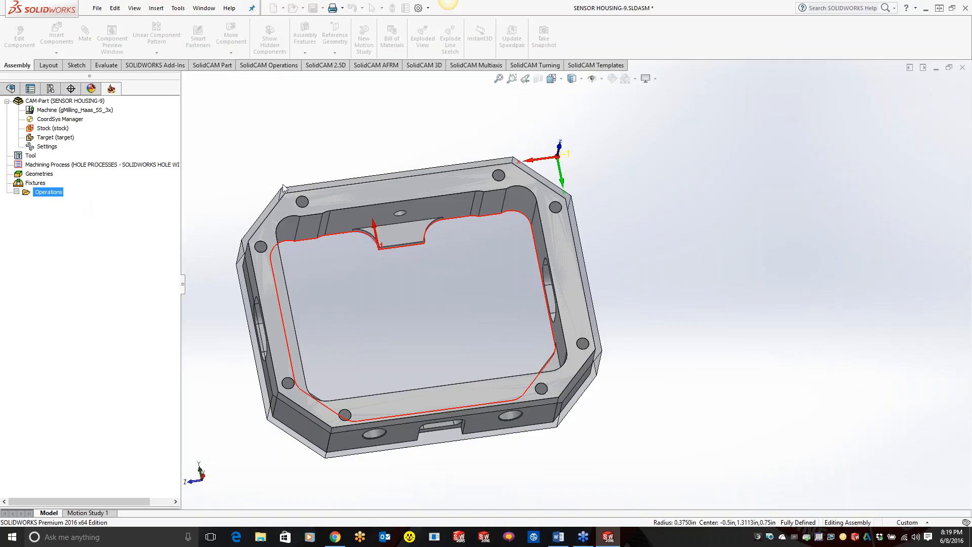
{"action": "left_click", "coordinate": [315, 192]}
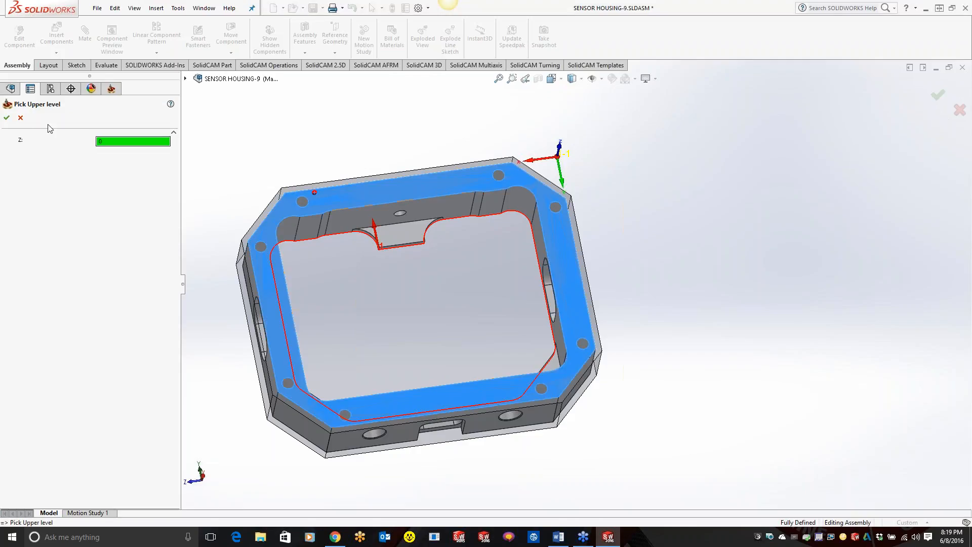
{"action": "left_click", "coordinate": [7, 118]}
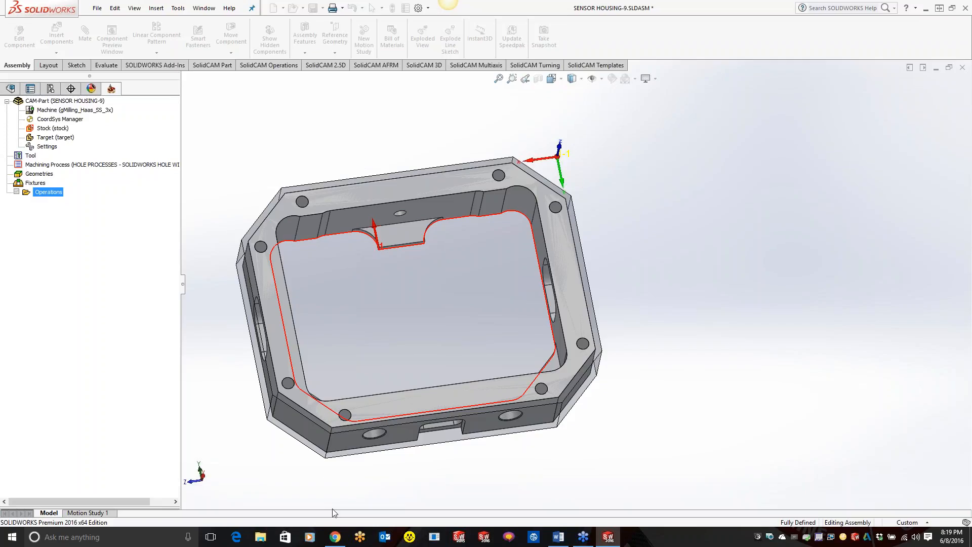
{"action": "left_click", "coordinate": [325, 458]}
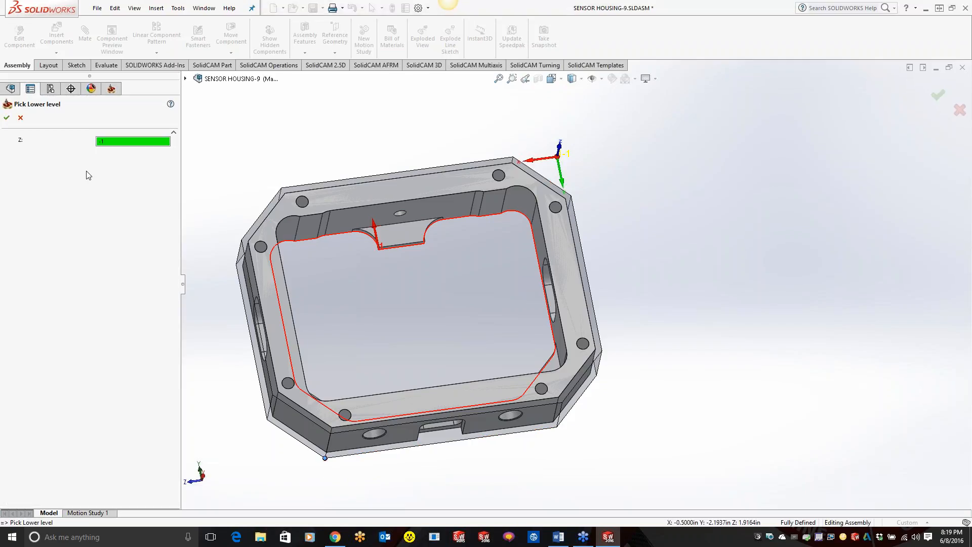
{"action": "left_click", "coordinate": [6, 118]}
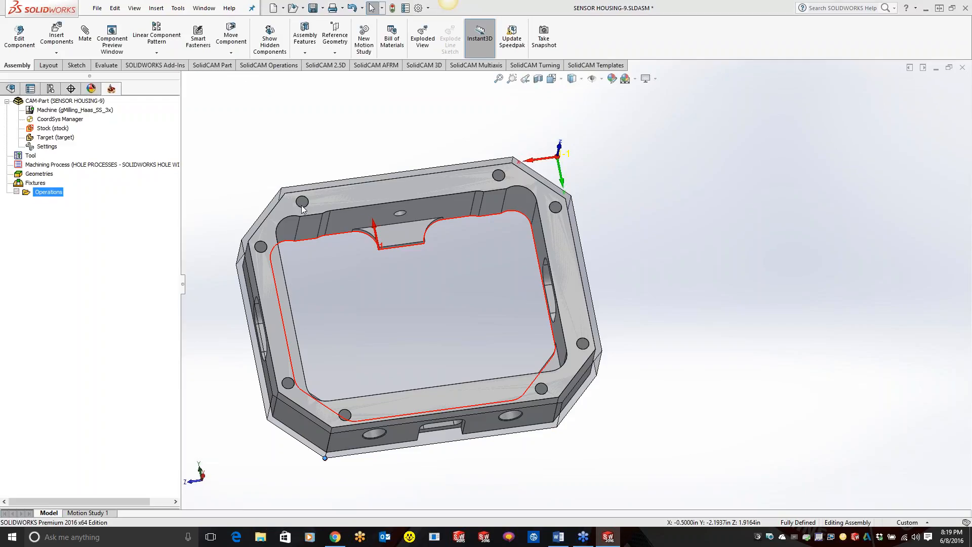
{"action": "left_click", "coordinate": [7, 118]}
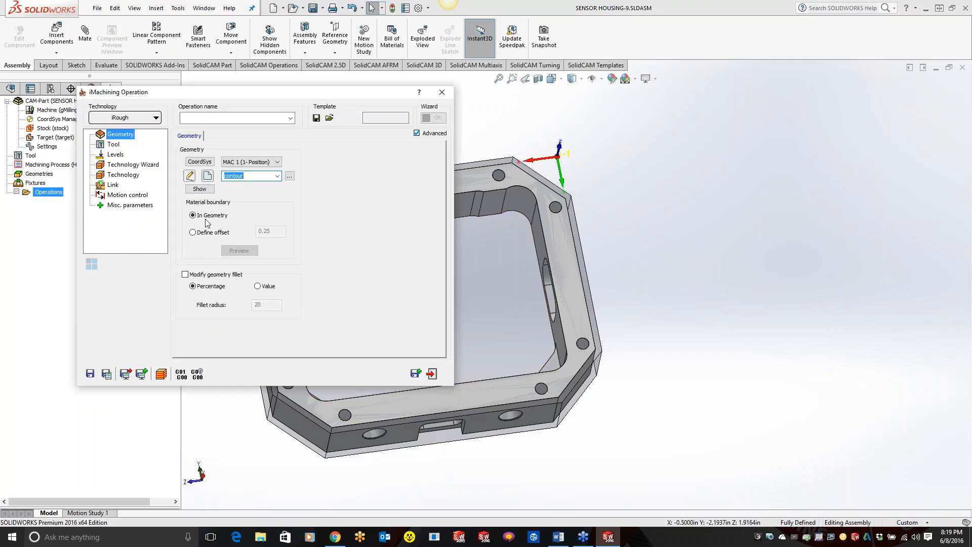
Step: Add an end mill to the iRough operation with a 0.5 inch diameter, 0.5 inch arbor diameter and 4 flutes
{"action": "left_click", "coordinate": [113, 145]}
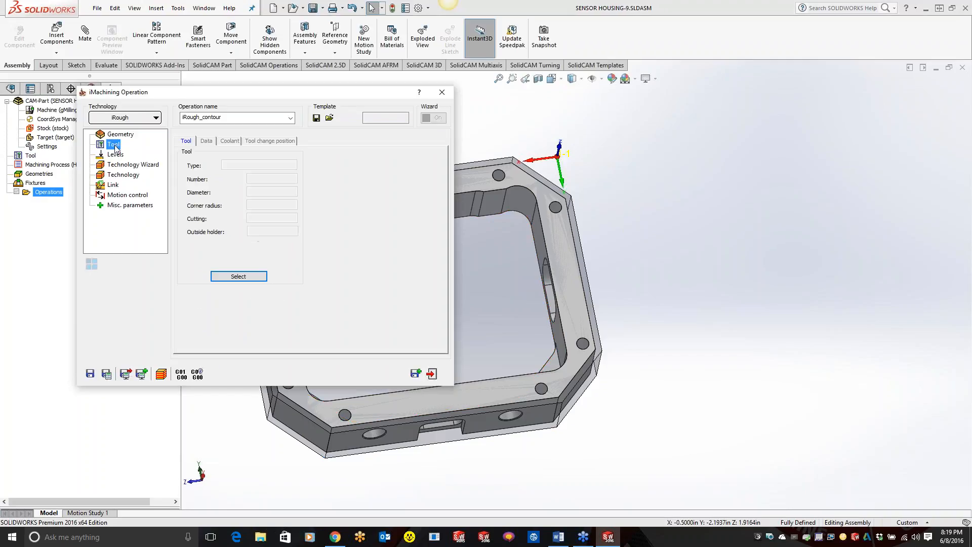
{"action": "left_click", "coordinate": [248, 276]}
{"action": "left_click", "coordinate": [218, 421]}
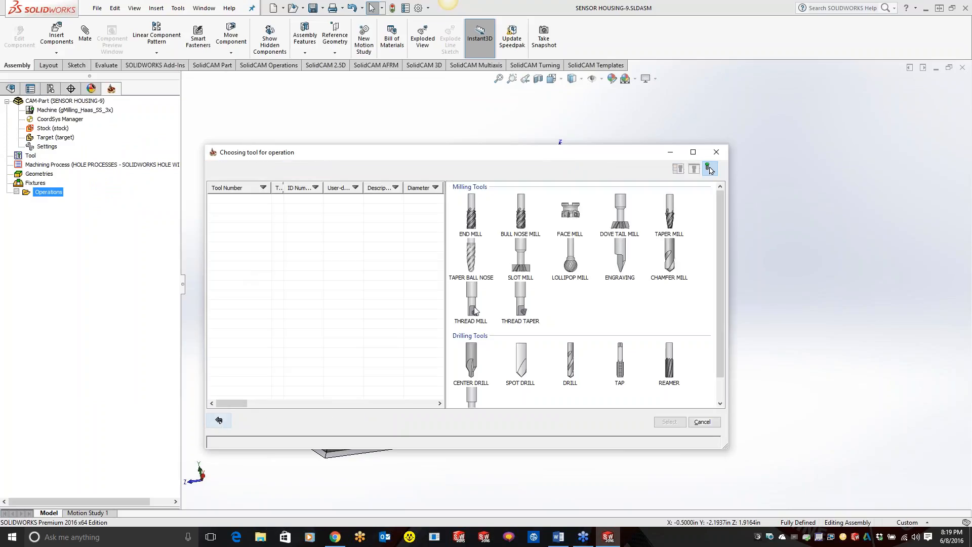
{"action": "left_click", "coordinate": [472, 217]}
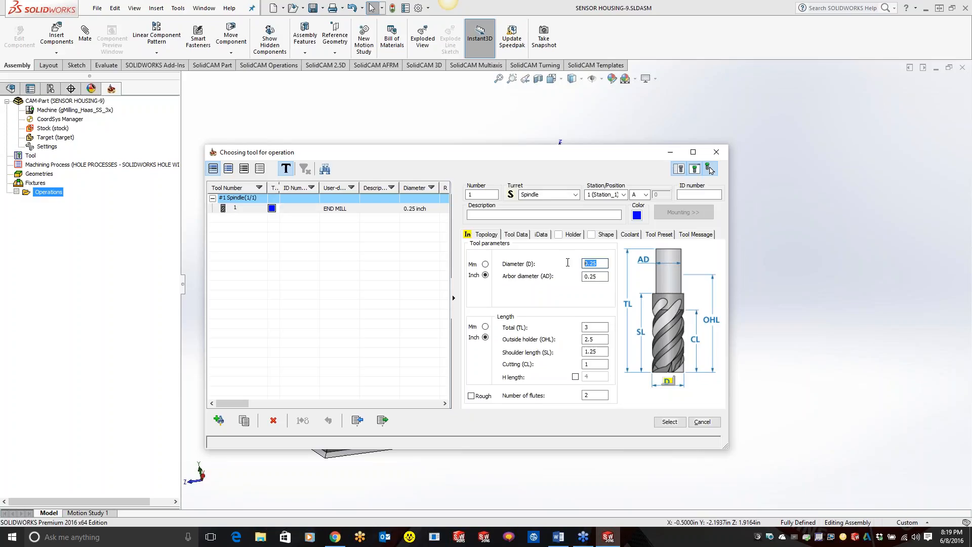
{"action": "type", "text": "5"}
{"action": "key", "text": "Tab"}
{"action": "left_click", "coordinate": [593, 395]}
{"action": "type", "text": "4"}
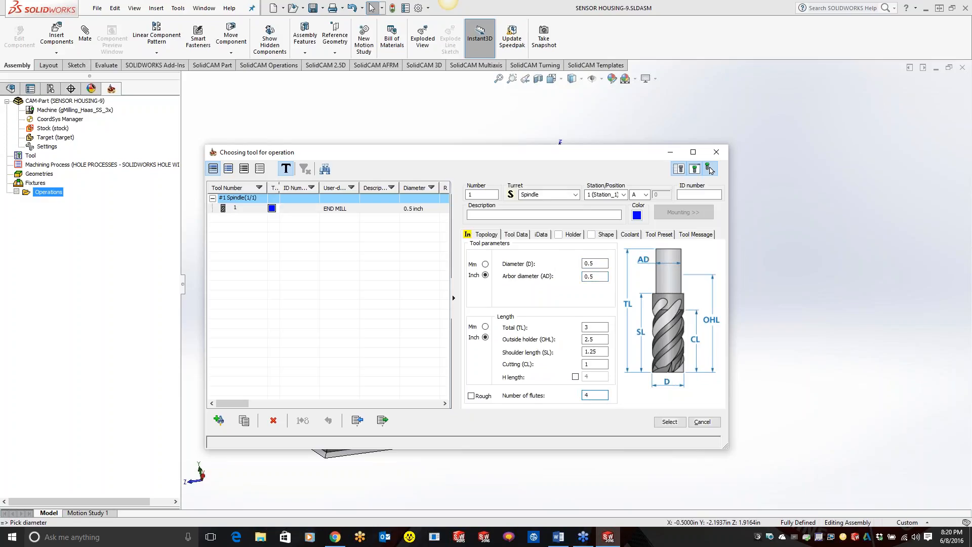
Step: Set the end mill's tool material to Premium Carbide and select the tool for the operation
{"action": "left_click", "coordinate": [541, 235]}
{"action": "left_click", "coordinate": [627, 258]}
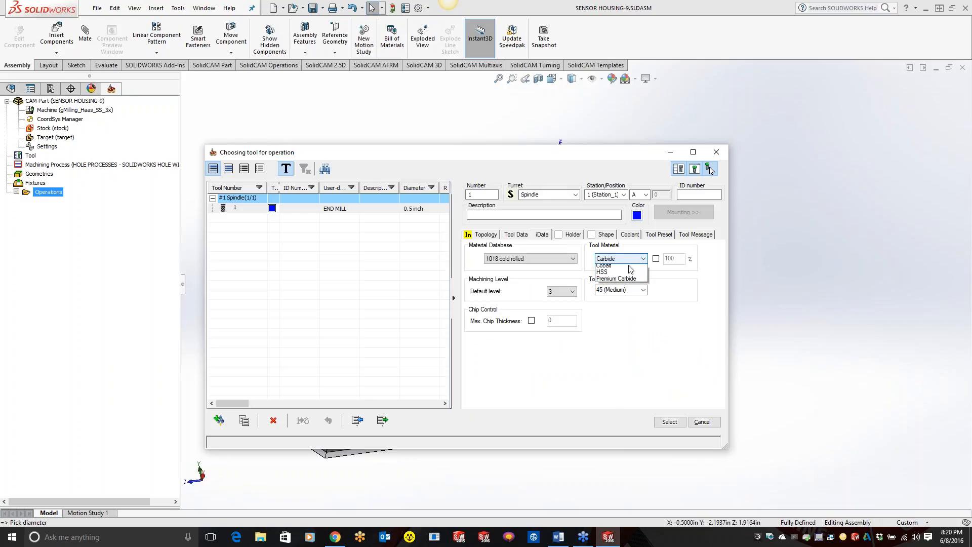
{"action": "left_click", "coordinate": [623, 278]}
{"action": "left_click", "coordinate": [669, 422]}
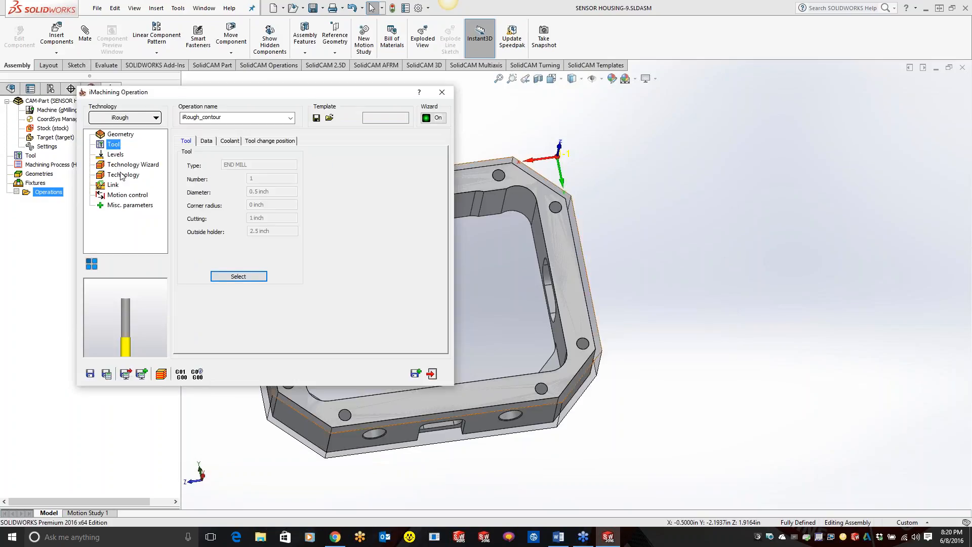
Step: Save and calculate the iRough_contour operation, and run its SolidVerify simulation
{"action": "left_click", "coordinate": [106, 374]}
{"action": "left_click", "coordinate": [160, 376]}
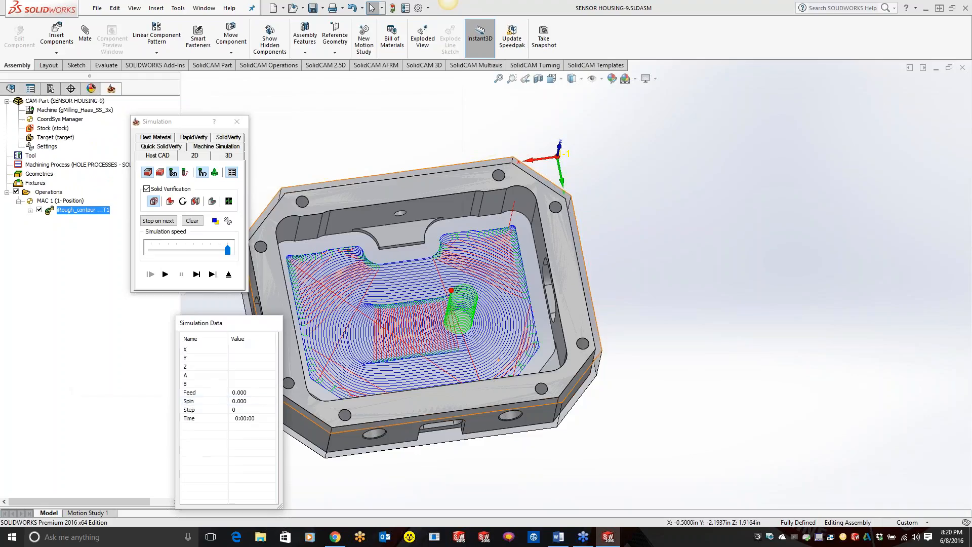
{"action": "left_click", "coordinate": [165, 274]}
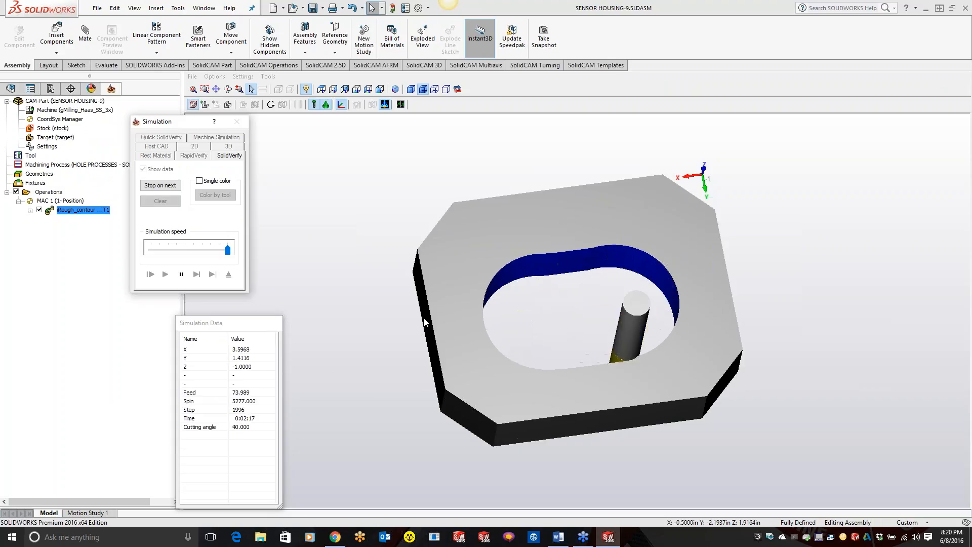
Step: Examine the machined stock in the simulation, including the inner opening, the tab and the outer edges
{"action": "scroll", "coordinate": [441, 305], "scroll_direction": "up", "scroll_amount": 5}
{"action": "scroll", "coordinate": [312, 384], "scroll_direction": "up", "scroll_amount": 4}
{"action": "scroll", "coordinate": [312, 384], "scroll_direction": "down", "scroll_amount": 4}
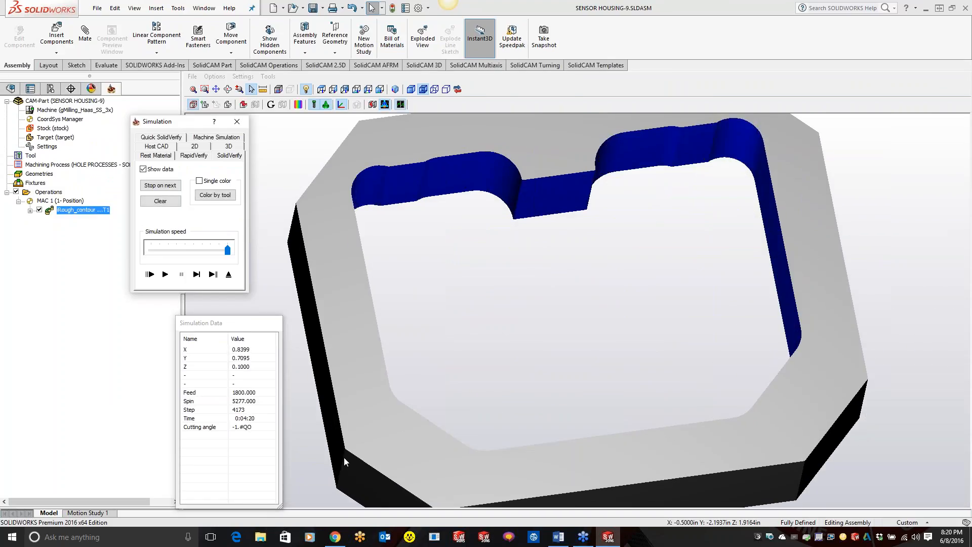
{"action": "scroll", "coordinate": [291, 250], "scroll_direction": "up", "scroll_amount": 3}
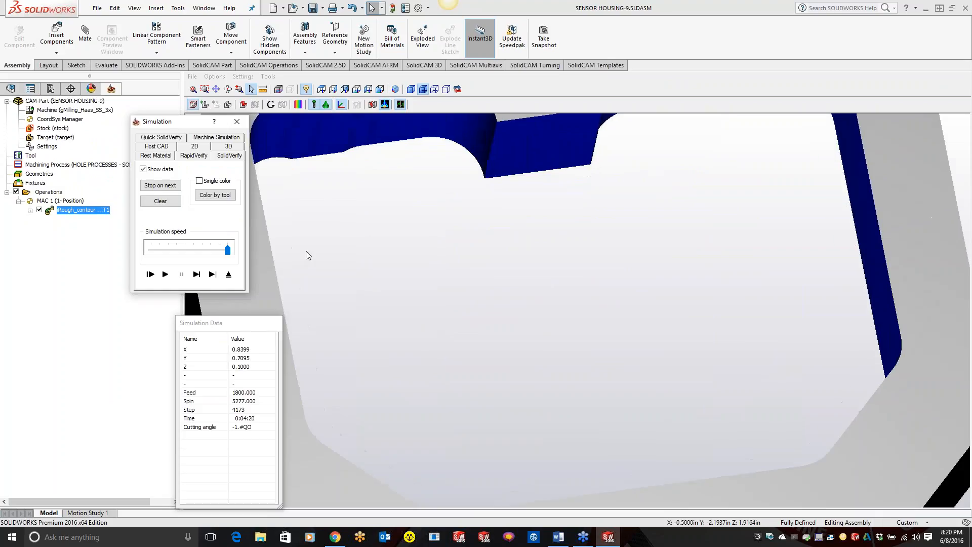
{"action": "left_click", "coordinate": [216, 89]}
{"action": "left_click_drag", "start_coordinate": [308, 226], "coordinate": [627, 217]}
{"action": "scroll", "coordinate": [608, 223], "scroll_direction": "up", "scroll_amount": 4}
{"action": "scroll", "coordinate": [434, 262], "scroll_direction": "up", "scroll_amount": 2}
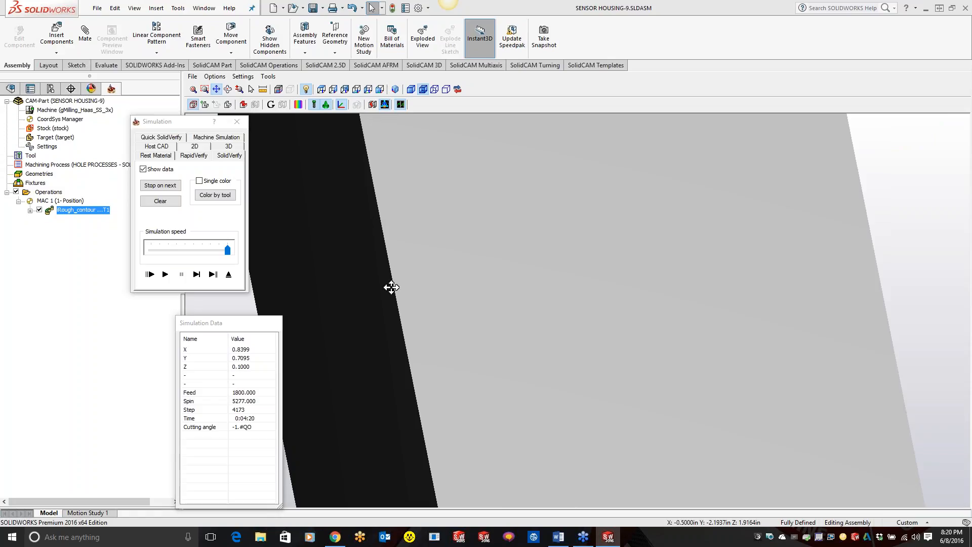
{"action": "scroll", "coordinate": [408, 353], "scroll_direction": "down", "scroll_amount": 2}
{"action": "scroll", "coordinate": [440, 336], "scroll_direction": "up", "scroll_amount": 4}
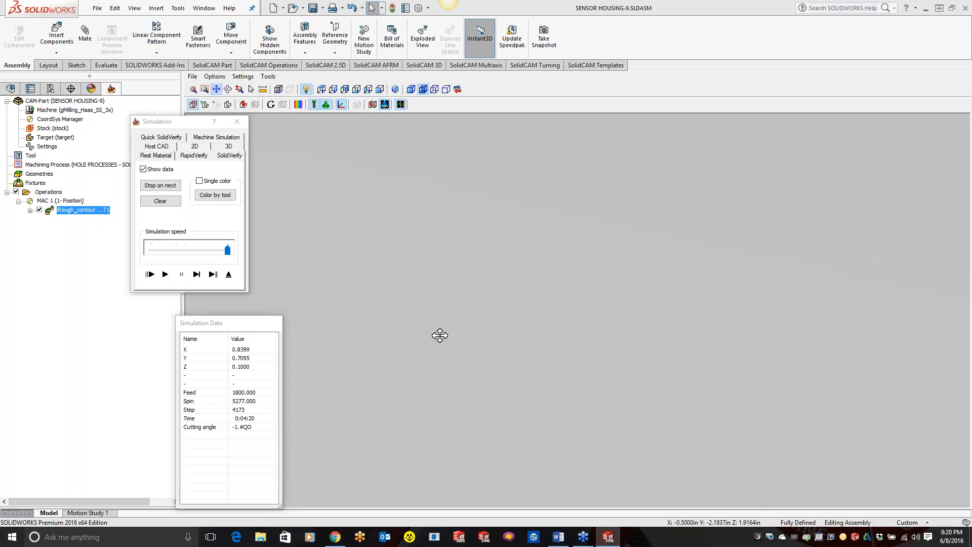
{"action": "left_click_drag", "start_coordinate": [371, 341], "coordinate": [734, 347]}
{"action": "scroll", "coordinate": [733, 348], "scroll_direction": "down", "scroll_amount": 4}
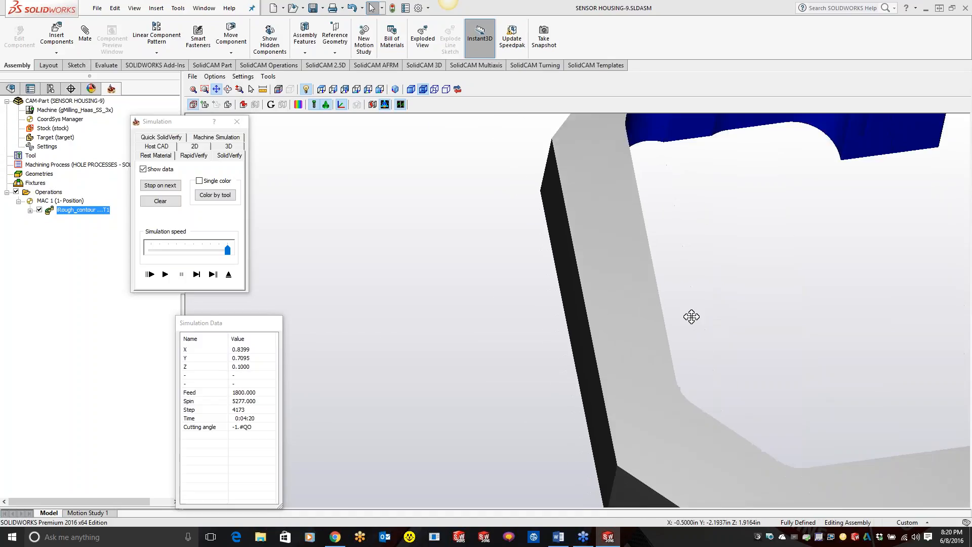
{"action": "scroll", "coordinate": [759, 280], "scroll_direction": "down", "scroll_amount": 3}
{"action": "left_click_drag", "start_coordinate": [766, 302], "coordinate": [584, 334]}
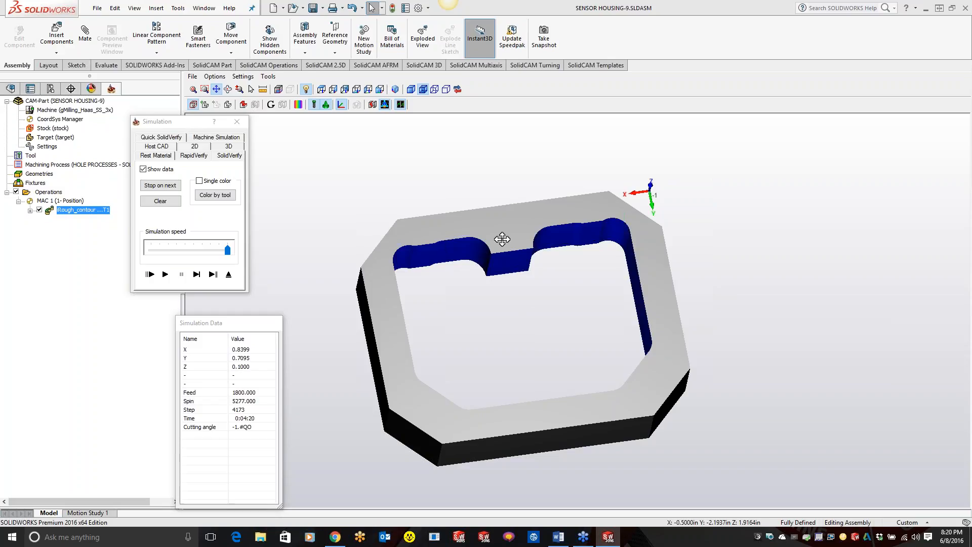
Step: Save the machined stock to an STL file named "stock for class" on the Desktop, and close the simulation and the operation
{"action": "left_click", "coordinate": [192, 77]}
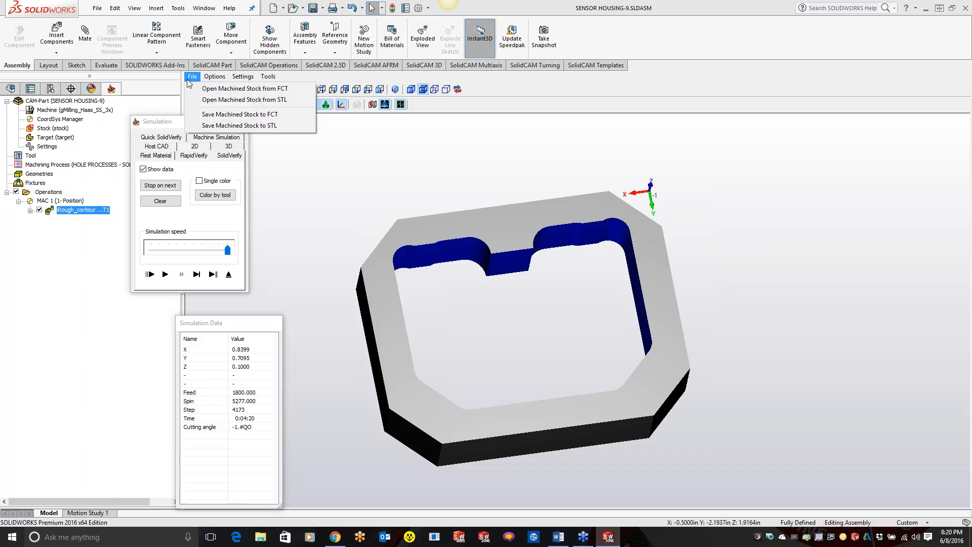
{"action": "left_click", "coordinate": [221, 126]}
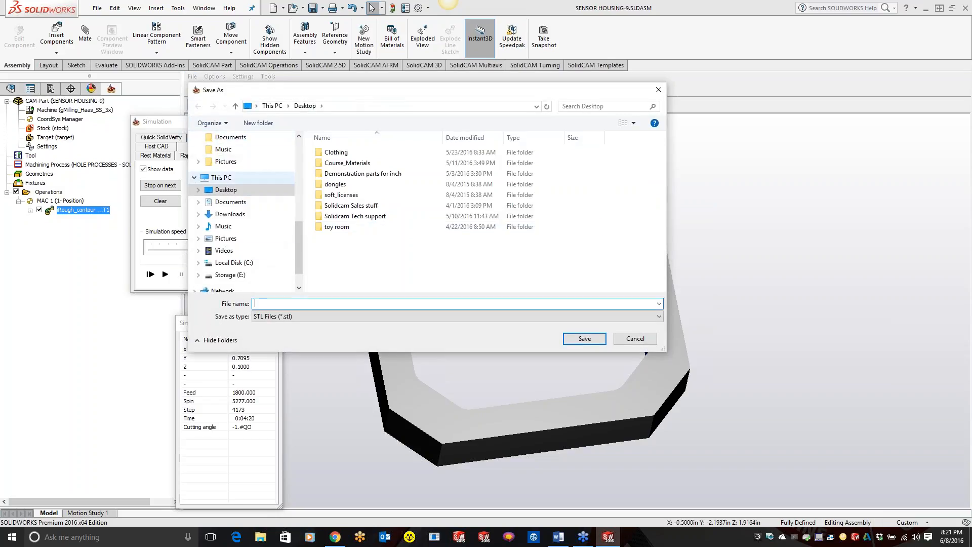
{"action": "left_click", "coordinate": [223, 190]}
{"action": "left_click", "coordinate": [309, 304]}
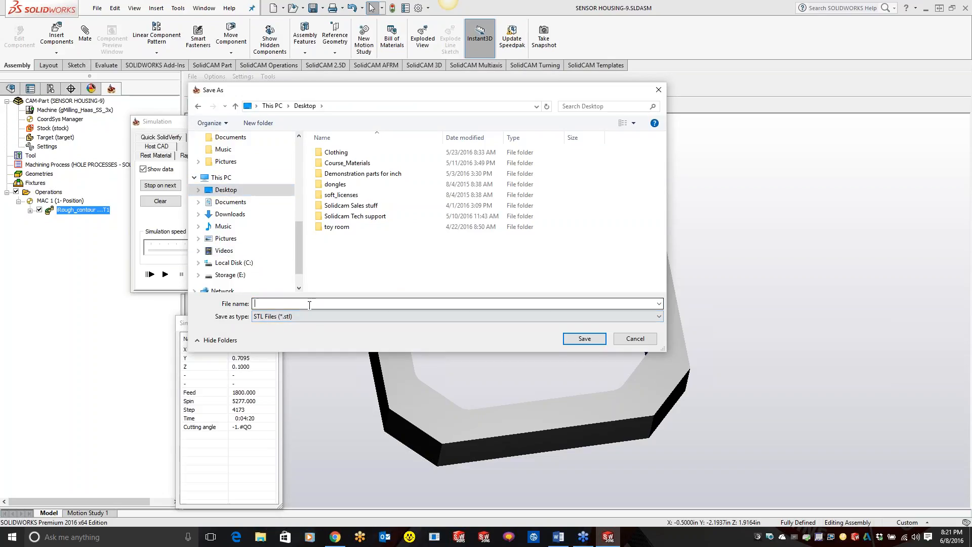
{"action": "type", "text": "st"}
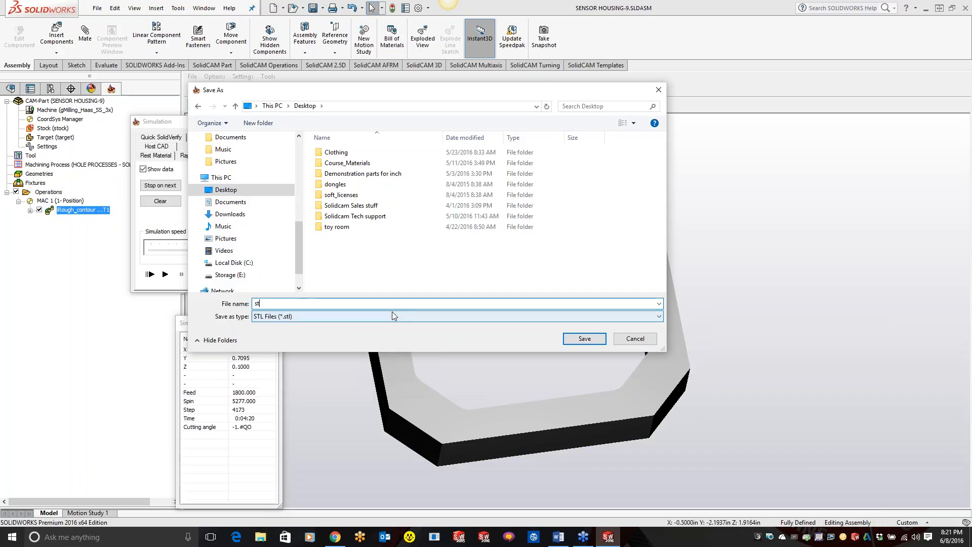
{"action": "type", "text": "ock for class"}
{"action": "left_click", "coordinate": [574, 337]}
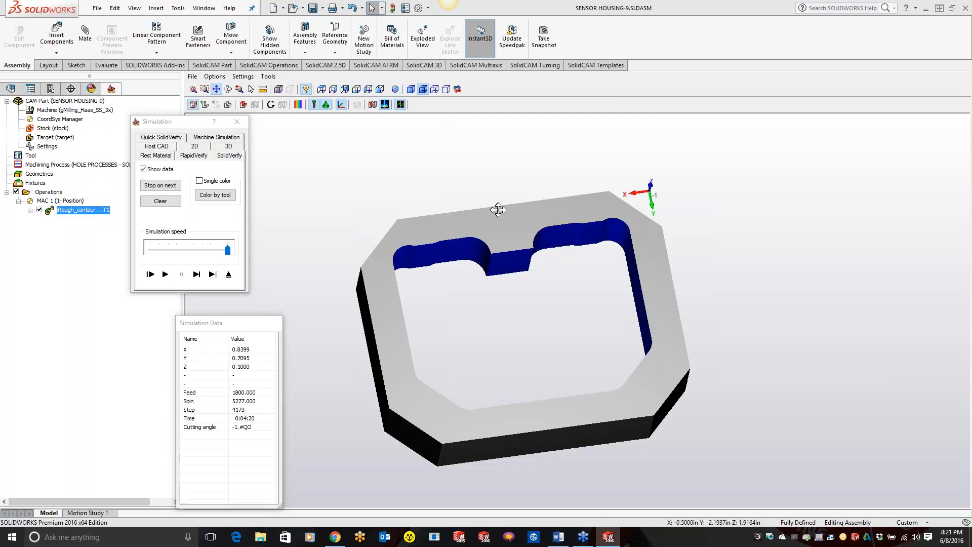
{"action": "left_click", "coordinate": [237, 121]}
{"action": "left_click", "coordinate": [438, 92]}
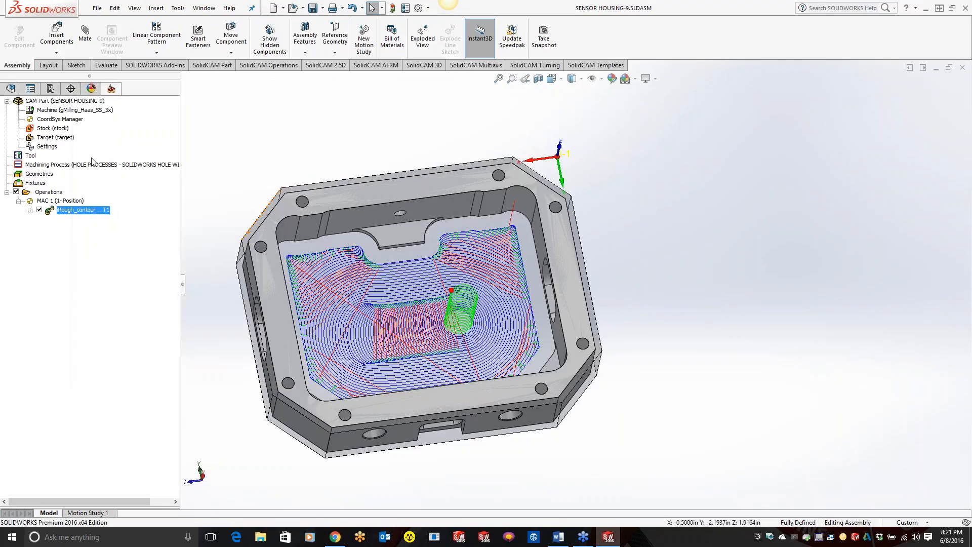
Step: Edit the CAM-Part's stock definition, unselecting all solids and changing its definition from 3D Model to STL
{"action": "left_click", "coordinate": [67, 129]}
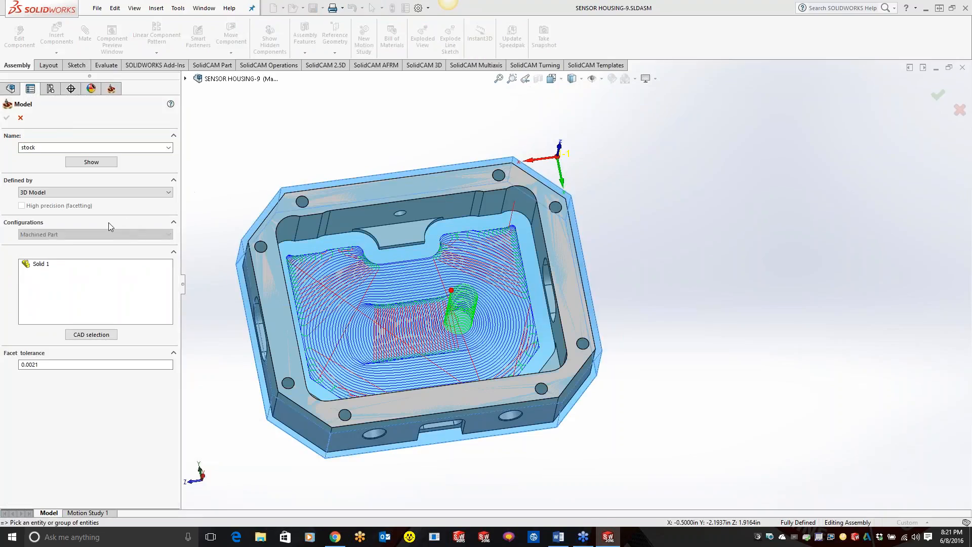
{"action": "right_click", "coordinate": [34, 264]}
{"action": "left_click", "coordinate": [54, 281]}
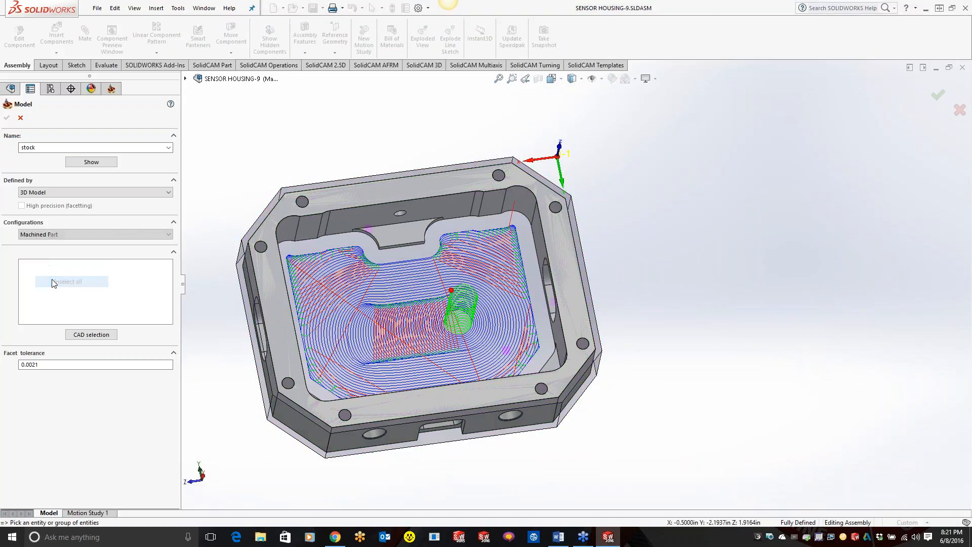
{"action": "left_click", "coordinate": [84, 193]}
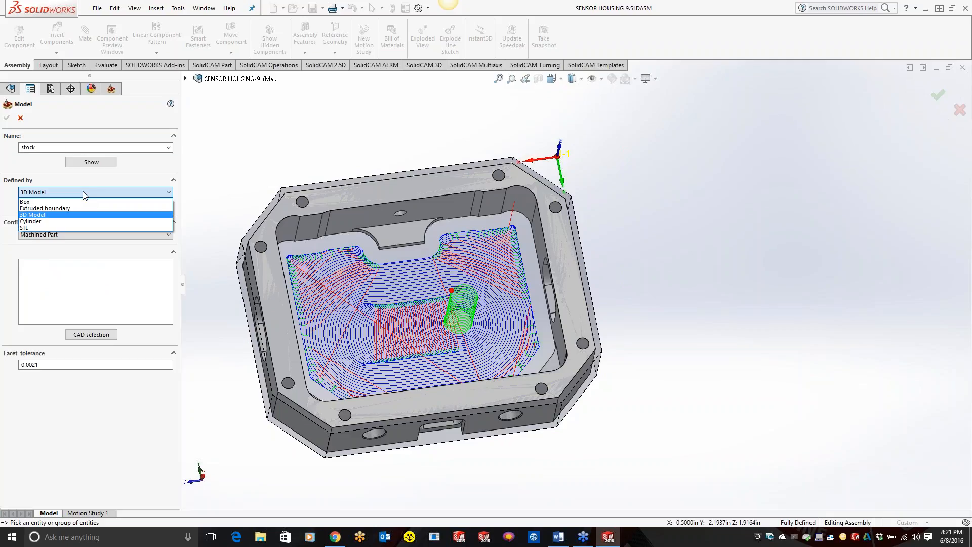
{"action": "left_click", "coordinate": [76, 225]}
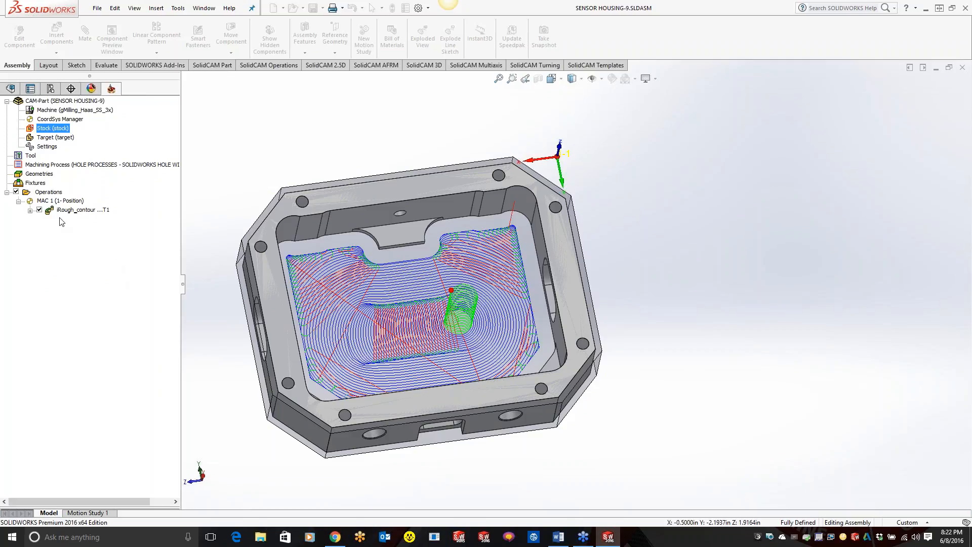
{"action": "right_click", "coordinate": [661, 532]}
{"action": "left_click", "coordinate": [682, 489]}
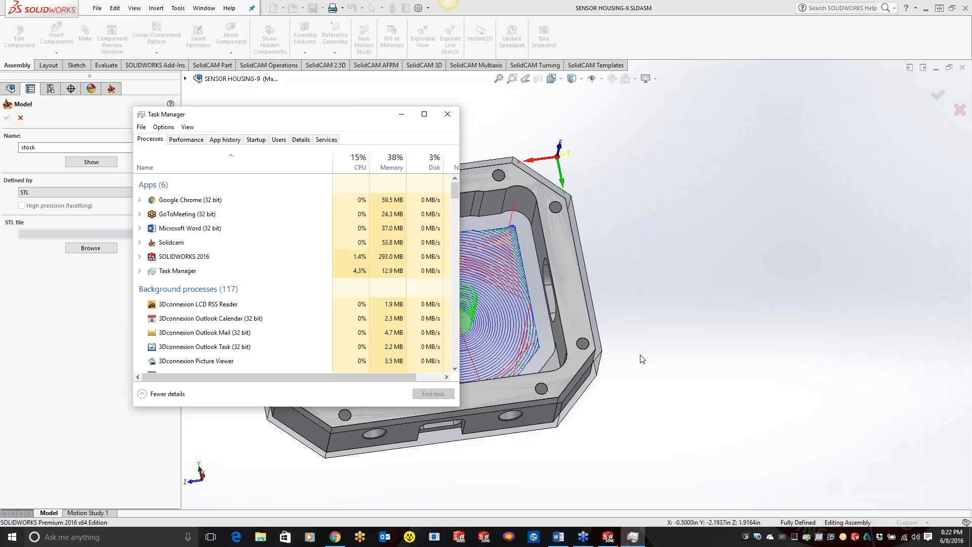
{"action": "left_click", "coordinate": [401, 114]}
Step: Load "stock for class.STL" from the Desktop as the stock's STL file
{"action": "left_click", "coordinate": [92, 247]}
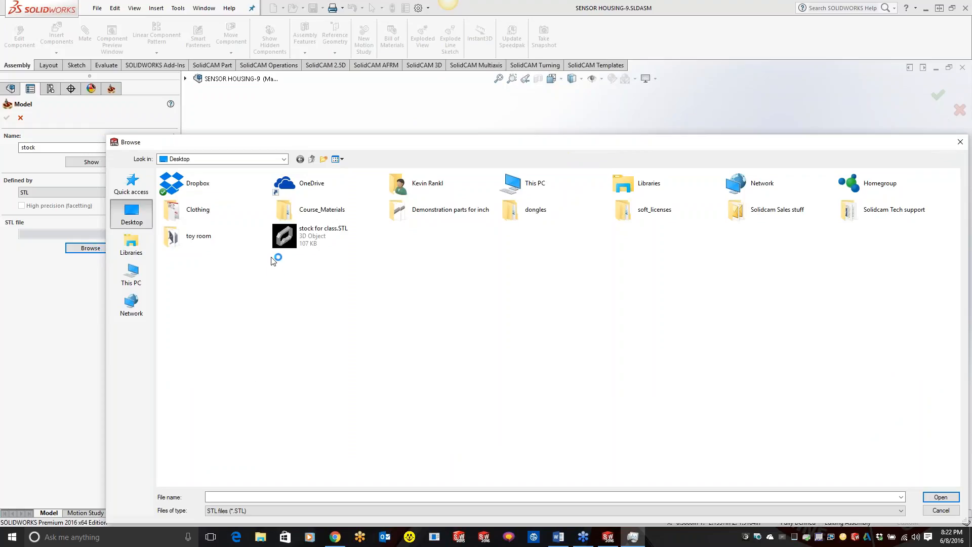
{"action": "left_click", "coordinate": [304, 232]}
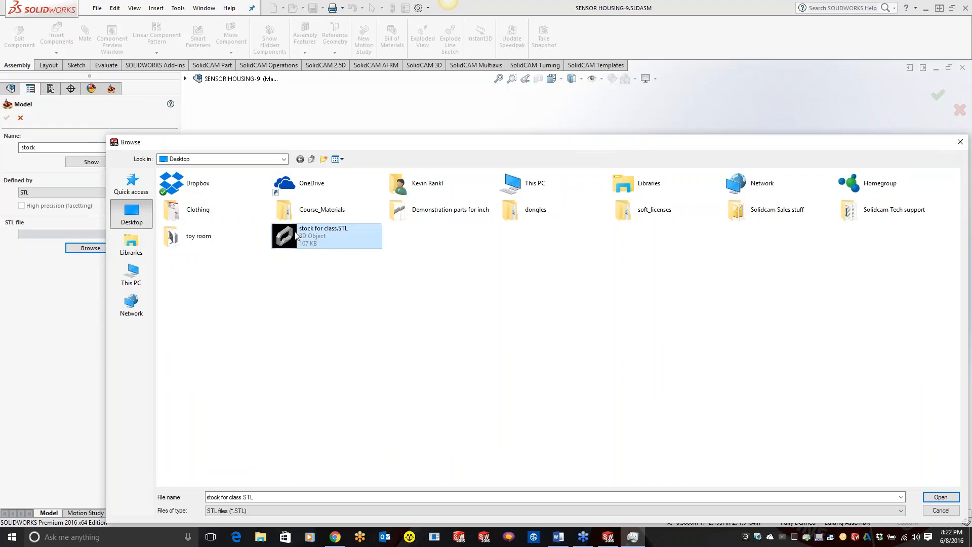
{"action": "left_click", "coordinate": [940, 497]}
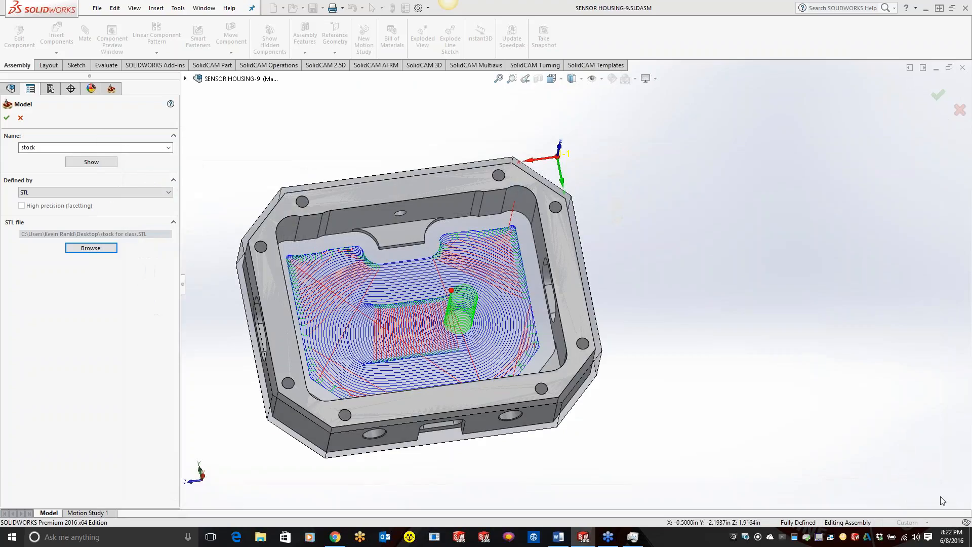
Step: Confirm the STL stock definition and check the CAM-Part's stock in its separate 3D model view, closing the view when done
{"action": "left_click", "coordinate": [7, 118]}
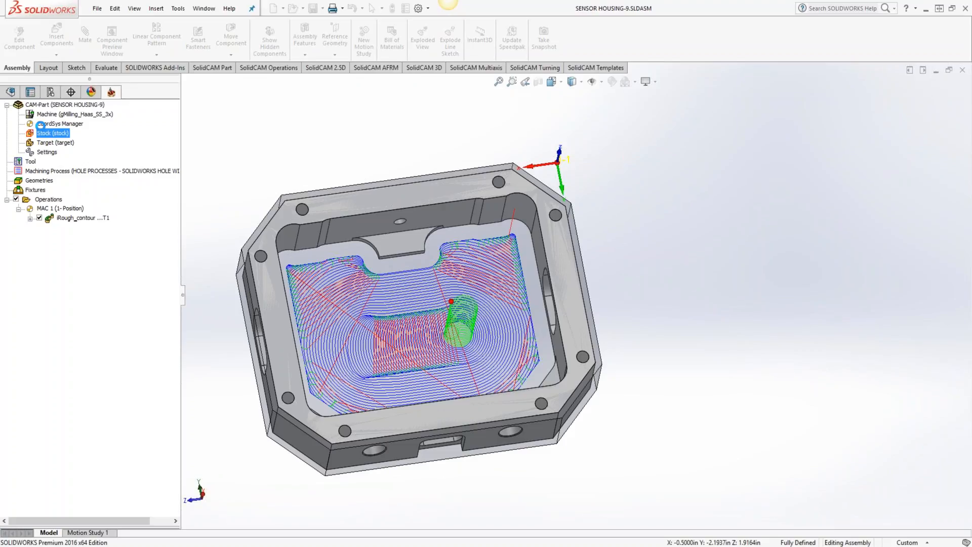
{"action": "right_click", "coordinate": [51, 128]}
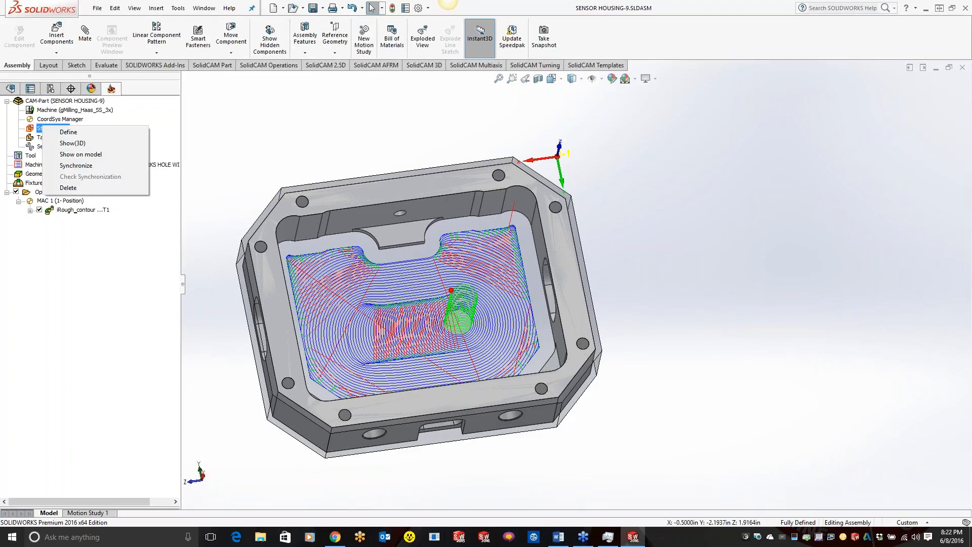
{"action": "left_click", "coordinate": [63, 141]}
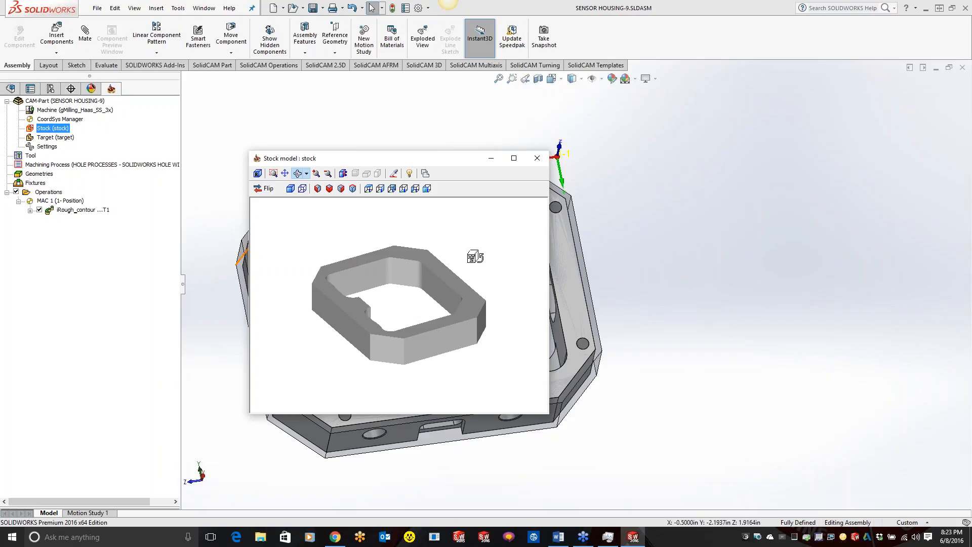
{"action": "left_click", "coordinate": [536, 159]}
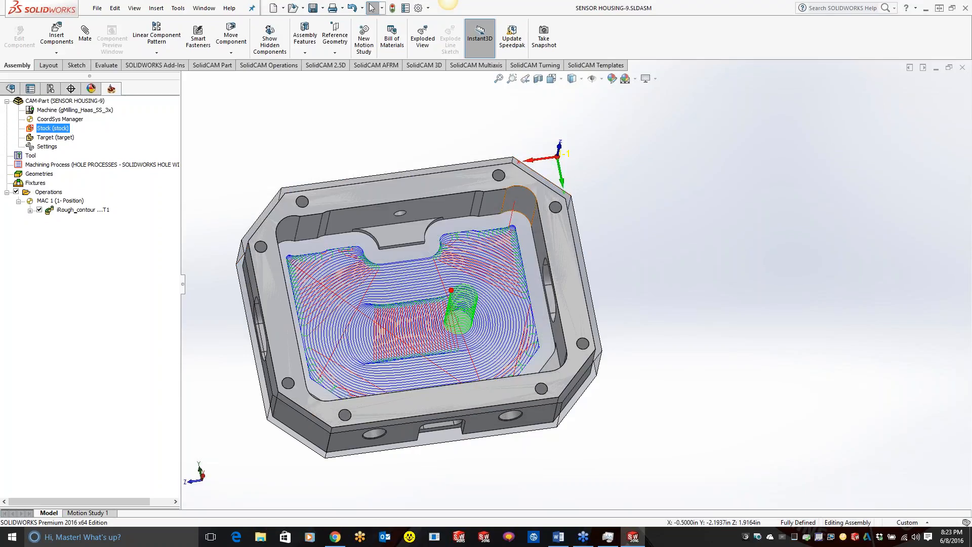
Step: Hide the iRough_contour operation's toolpath and edit the CAM-Part's stock definition, setting it to be defined by Extruded boundary
{"action": "left_click", "coordinate": [39, 209]}
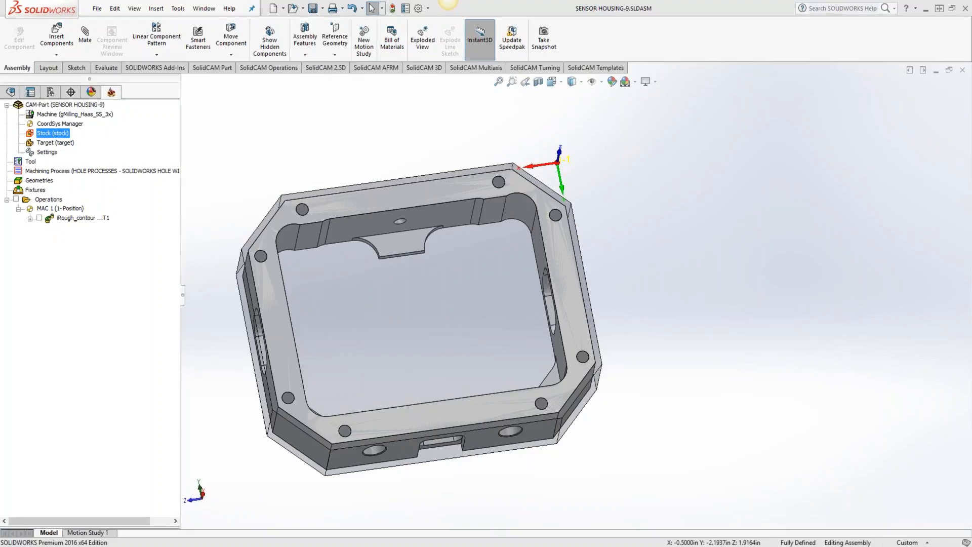
{"action": "double_click", "coordinate": [53, 133]}
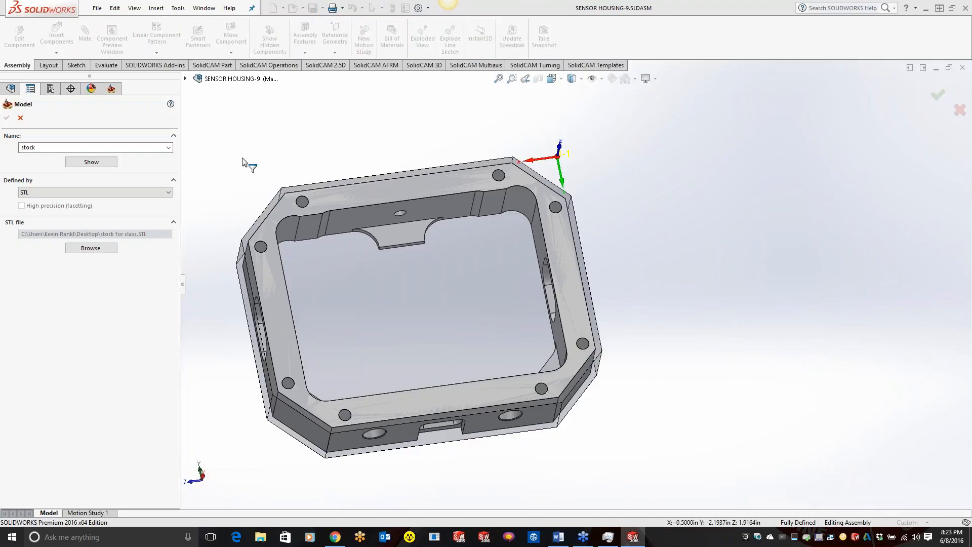
{"action": "left_click", "coordinate": [83, 195]}
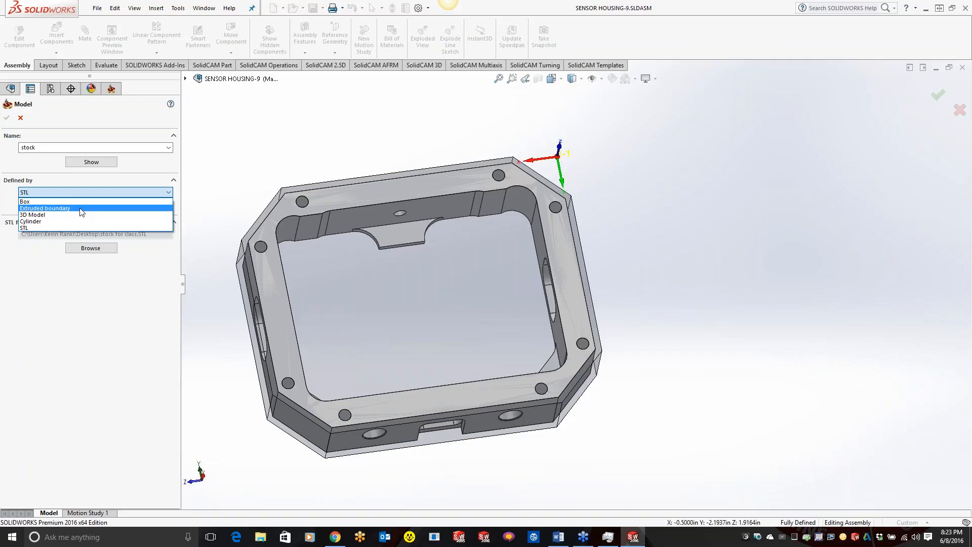
{"action": "left_click", "coordinate": [45, 208]}
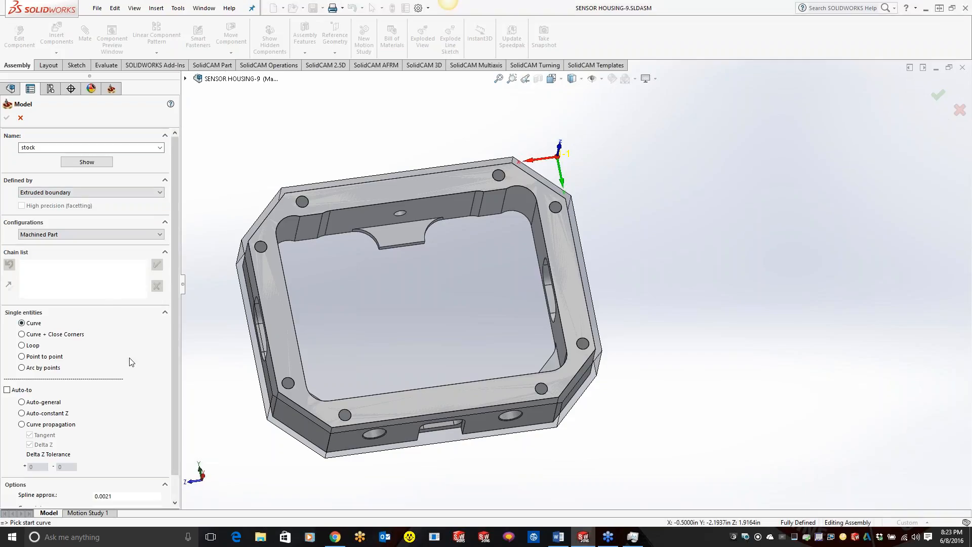
{"action": "left_click", "coordinate": [632, 536]}
{"action": "left_click", "coordinate": [448, 113]}
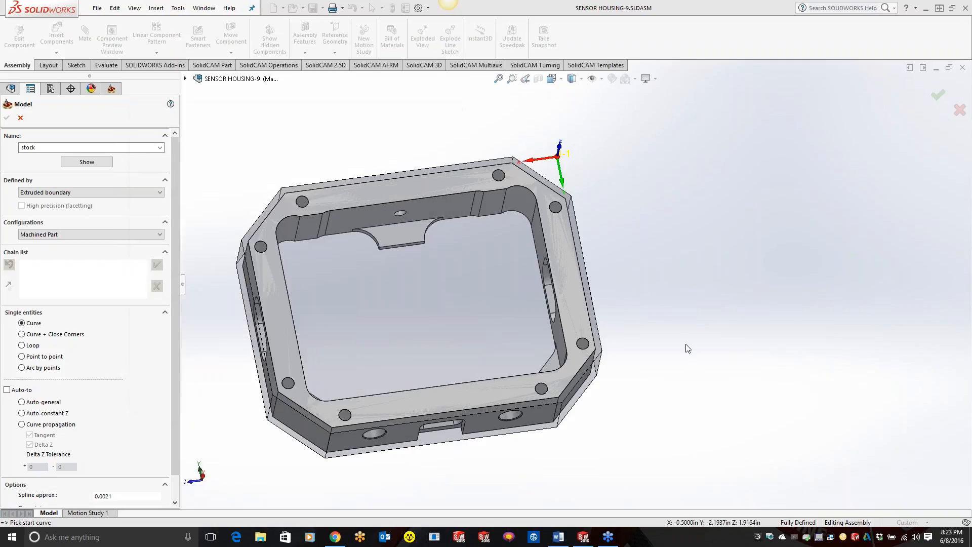
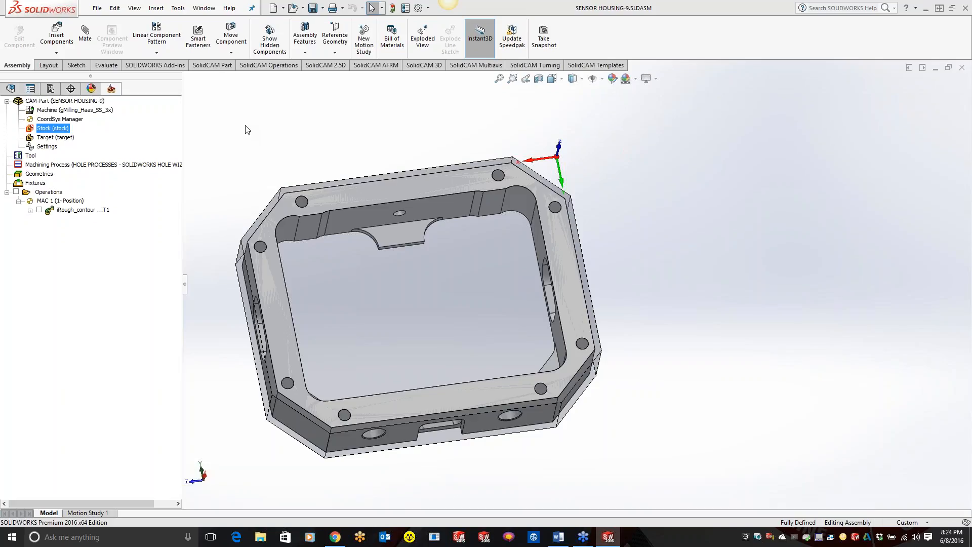
Step: Define the stock by Extruded boundary from the outer edge chain of the housing's top face, and confirm the definition
{"action": "left_click", "coordinate": [155, 193]}
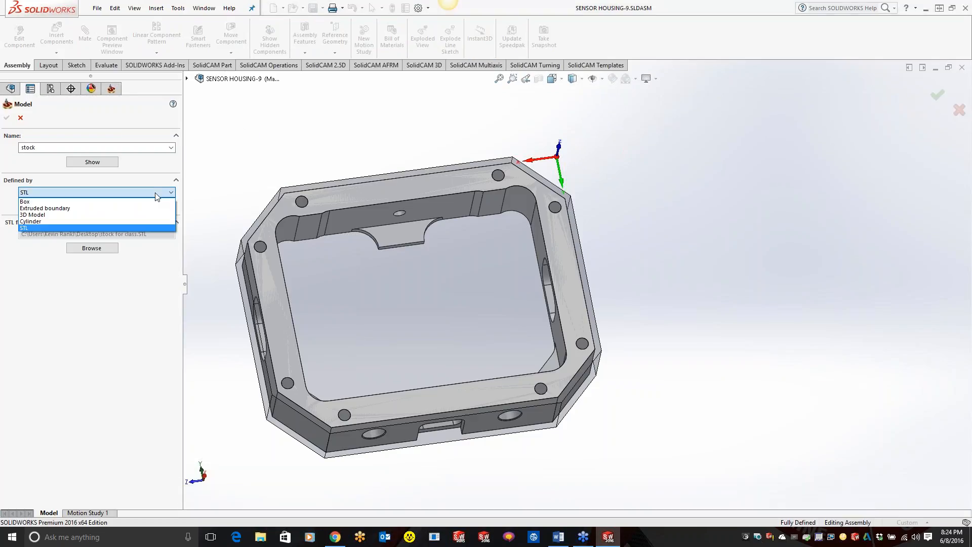
{"action": "left_click", "coordinate": [133, 211]}
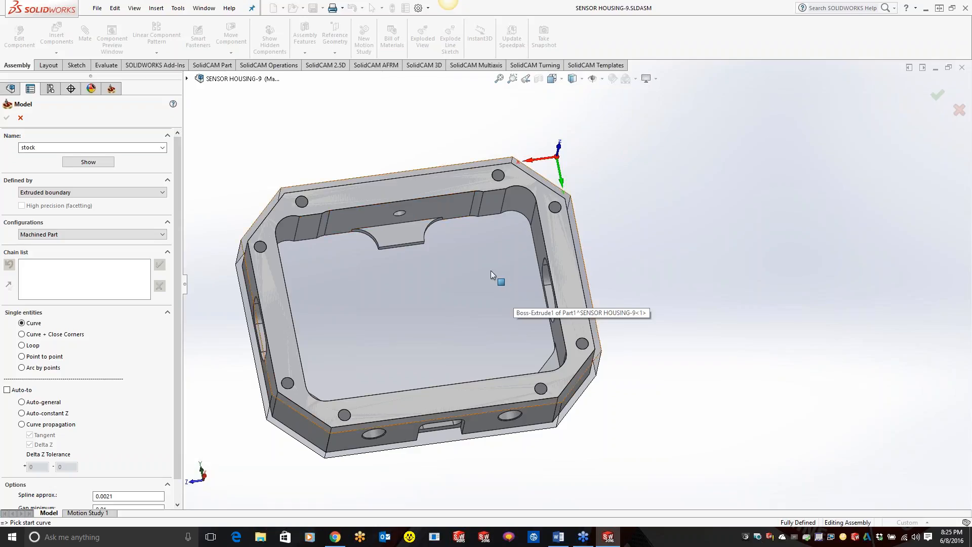
{"action": "left_click", "coordinate": [349, 182]}
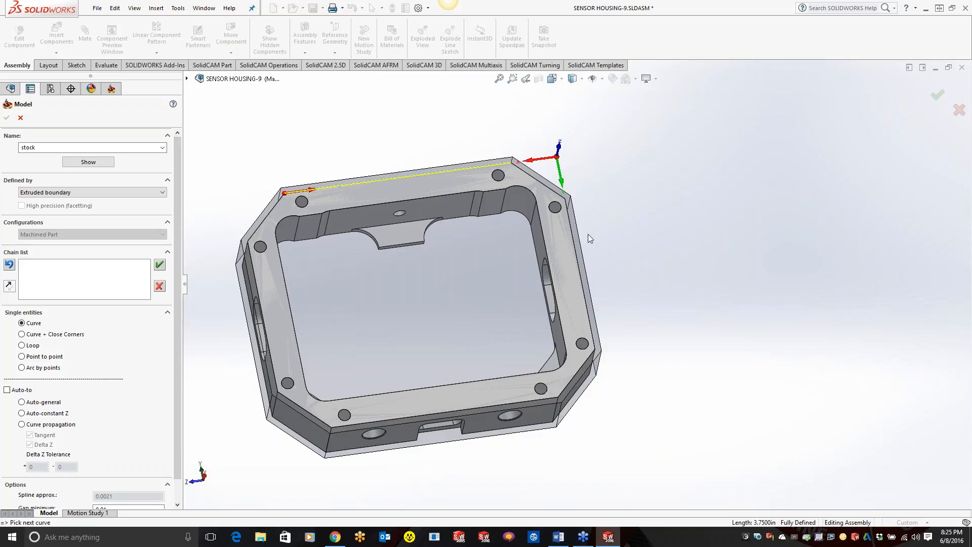
{"action": "left_click", "coordinate": [472, 309]}
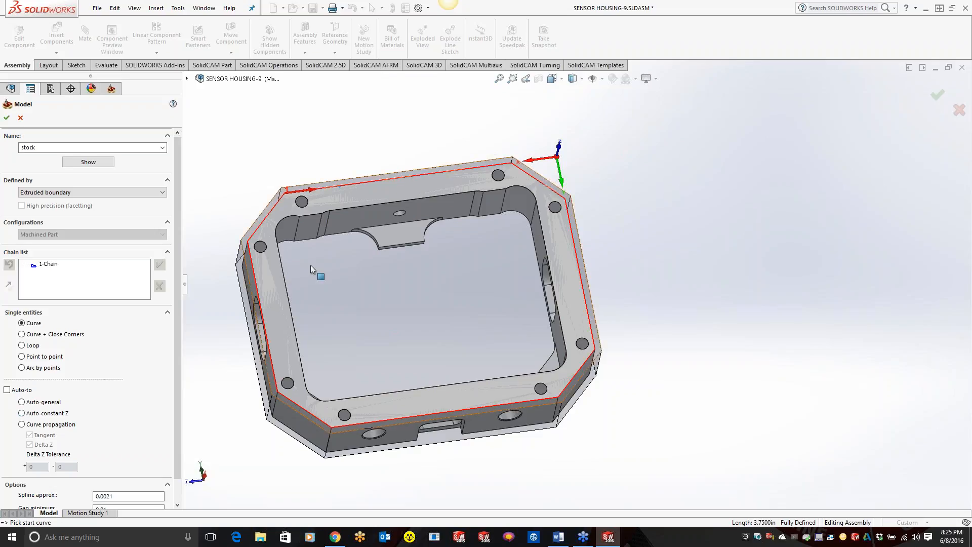
{"action": "left_click", "coordinate": [7, 118]}
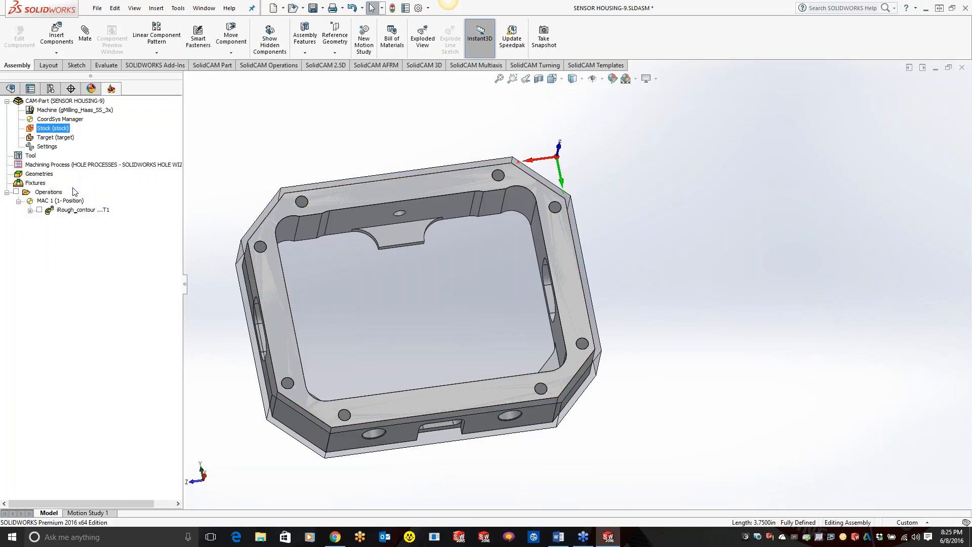
Step: Check the extruded boundary stock in its separate 3D model view, closing the view when done
{"action": "right_click", "coordinate": [64, 128]}
{"action": "left_click", "coordinate": [94, 140]}
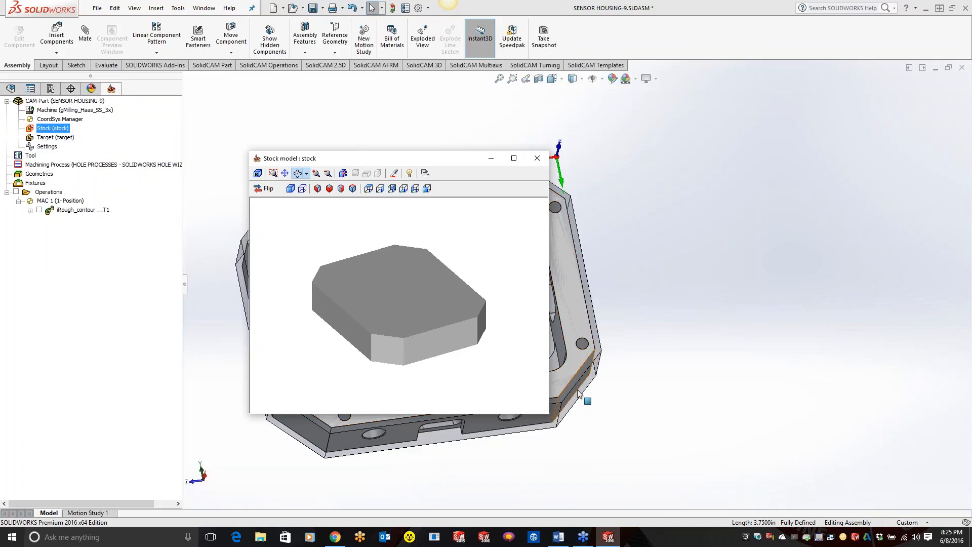
{"action": "left_click", "coordinate": [538, 158]}
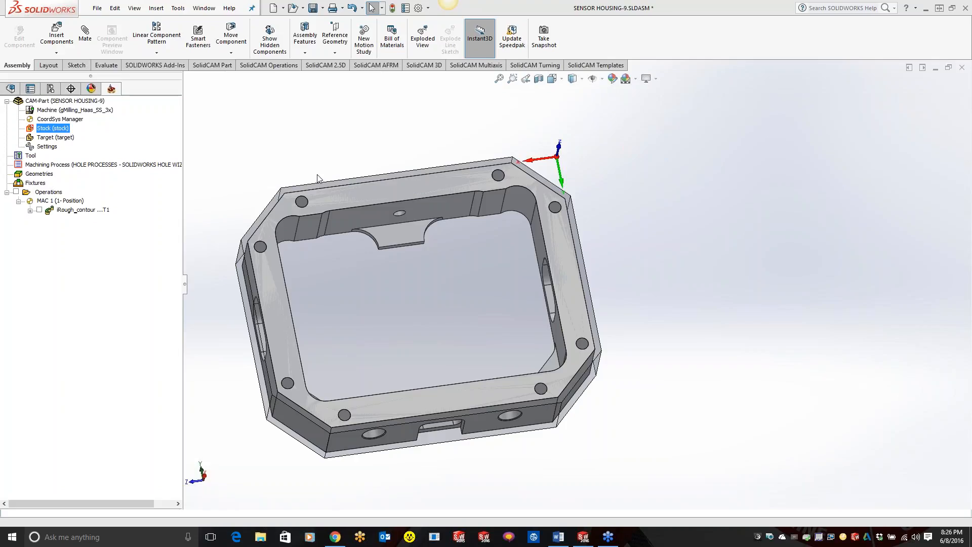
Step: Reopen the CAM-Part's stock definition to review the available definition methods, and exit keeping Extruded boundary
{"action": "double_click", "coordinate": [55, 129]}
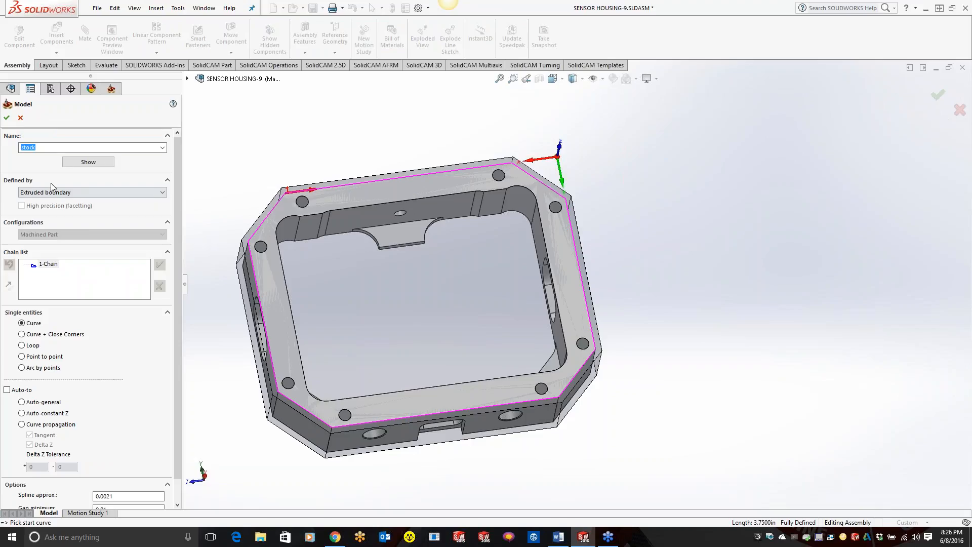
{"action": "left_click", "coordinate": [60, 193]}
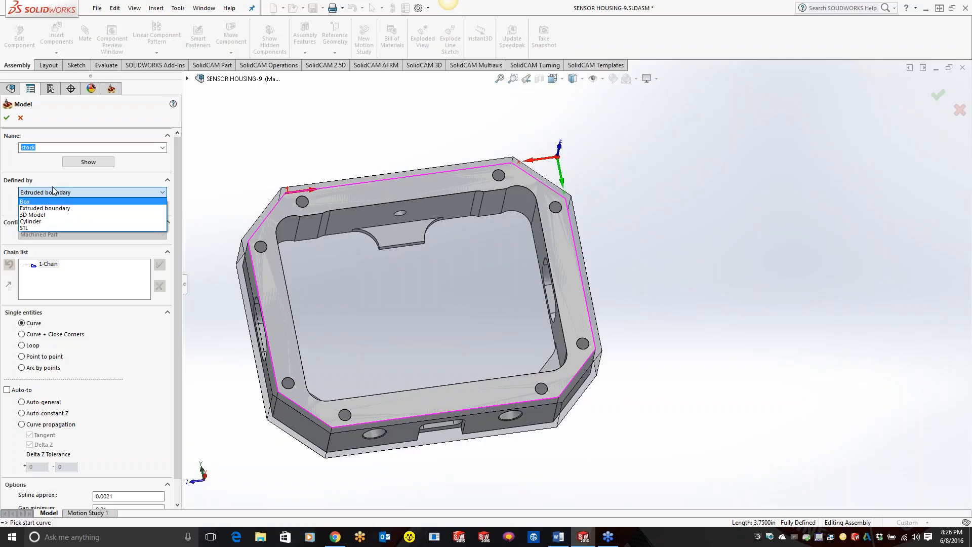
{"action": "left_click", "coordinate": [253, 162]}
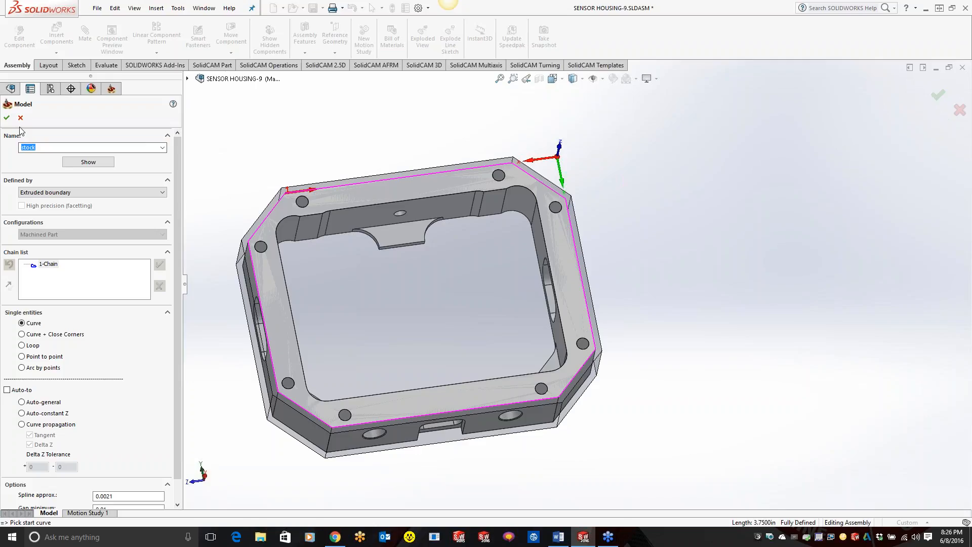
{"action": "left_click", "coordinate": [7, 118]}
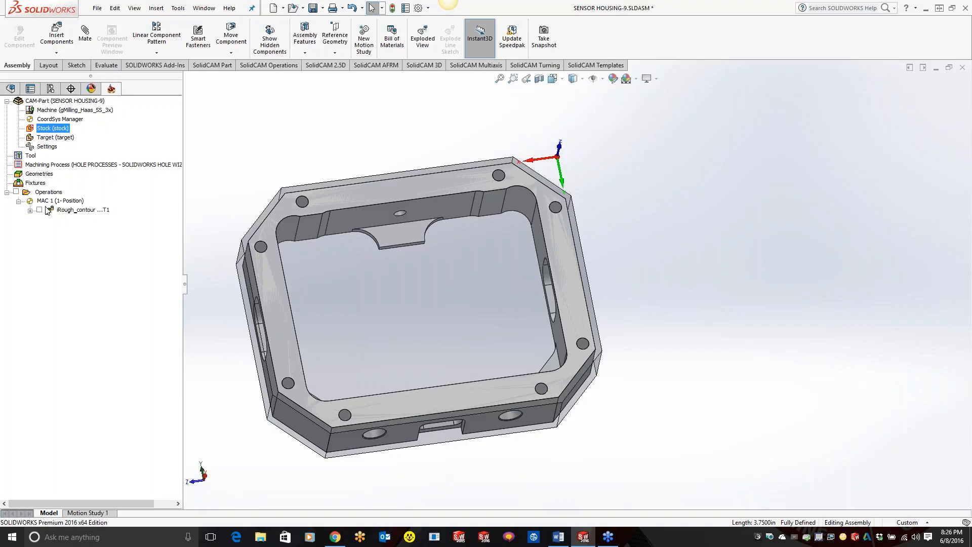
Step: Close the SENSOR HOUSING-9 CAM-Part
{"action": "right_click", "coordinate": [77, 102]}
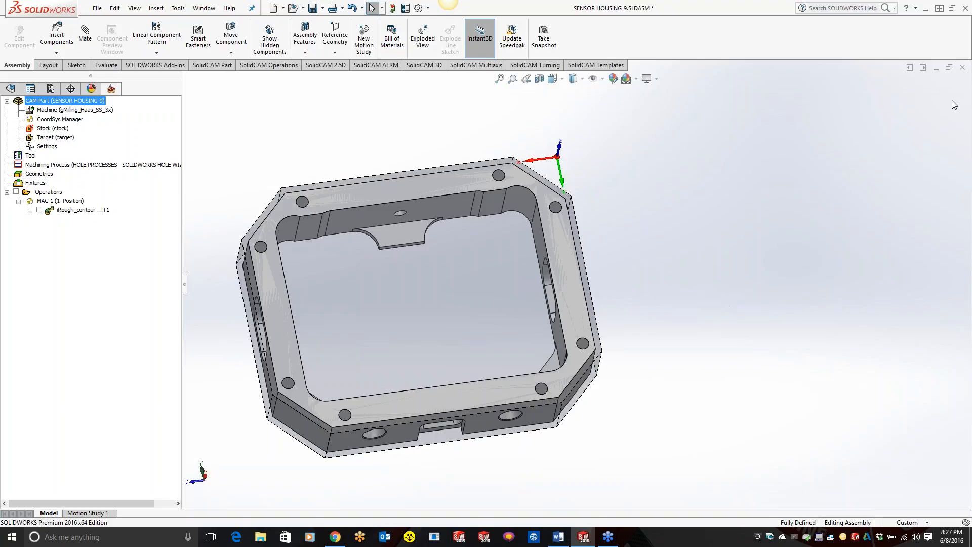
{"action": "right_click", "coordinate": [80, 110]}
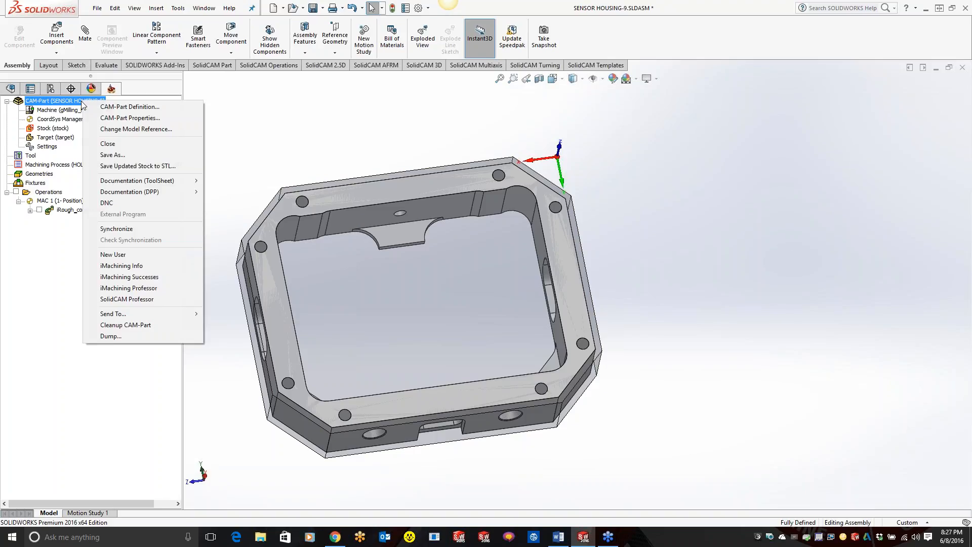
{"action": "left_click", "coordinate": [102, 144]}
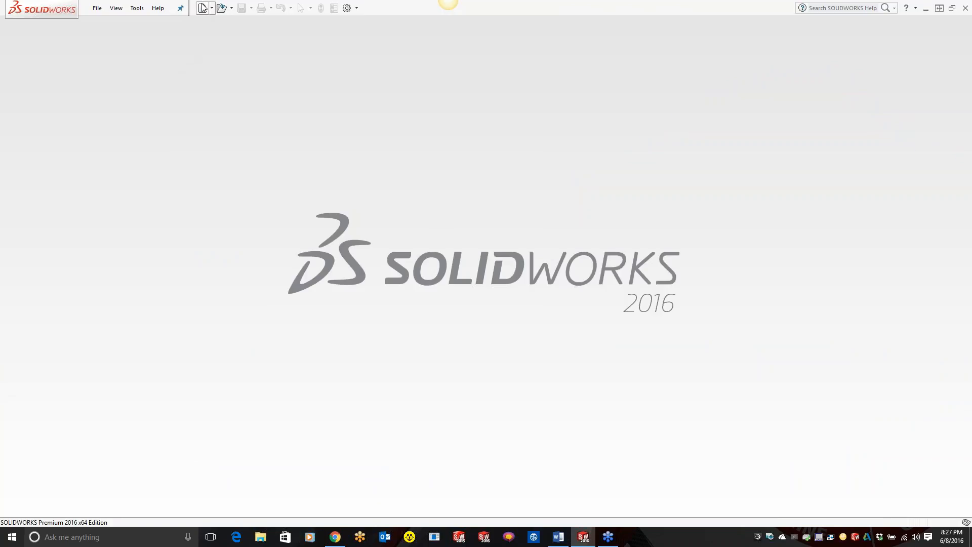
Step: Create a new part and sketch a corner rectangle about 8.58 by 4.24 in on the Front Plane, around the origin
{"action": "left_click", "coordinate": [203, 7]}
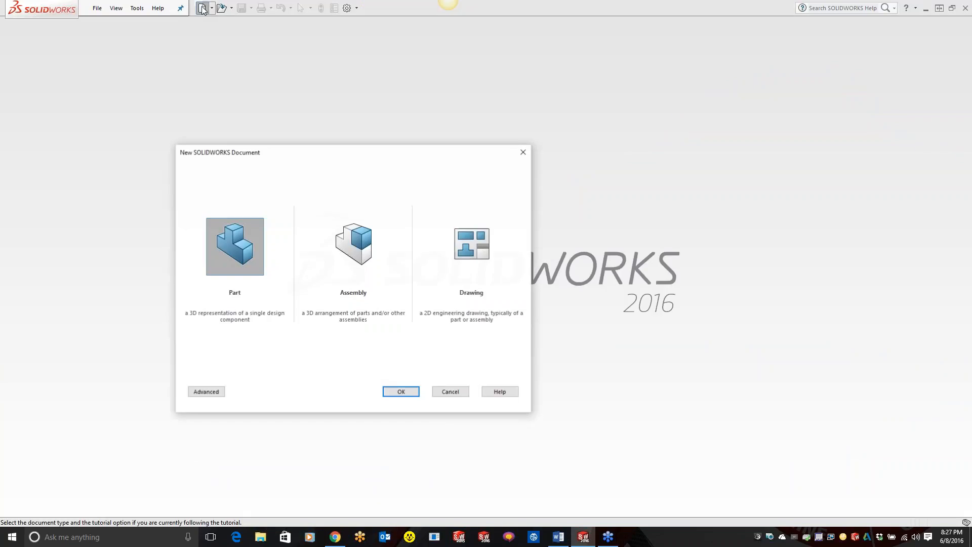
{"action": "left_click", "coordinate": [382, 391]}
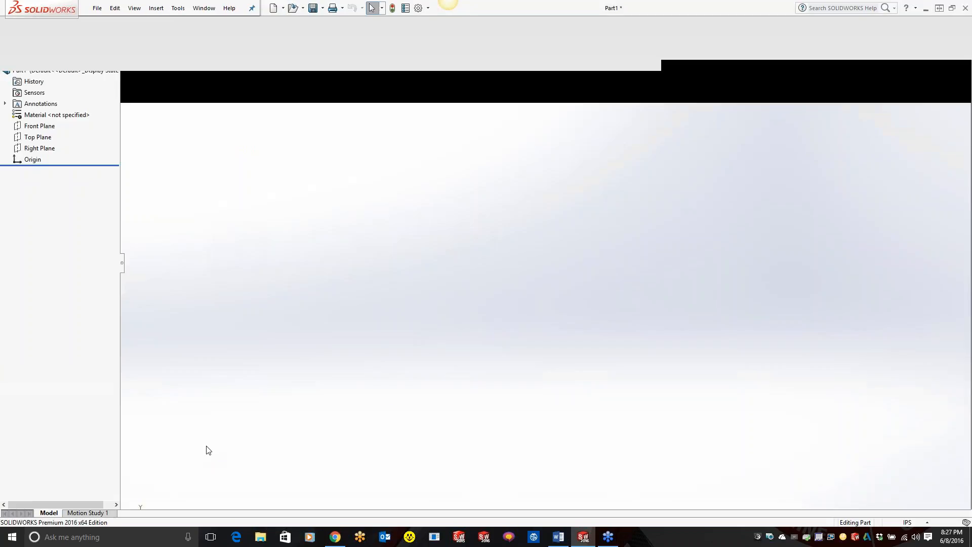
{"action": "left_click", "coordinate": [42, 171]}
{"action": "left_click", "coordinate": [50, 157]}
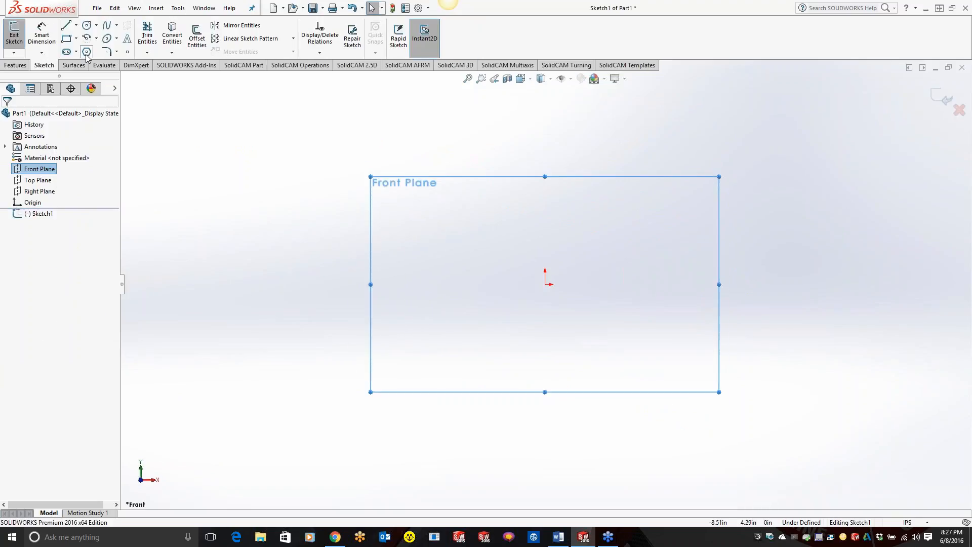
{"action": "left_click", "coordinate": [66, 39]}
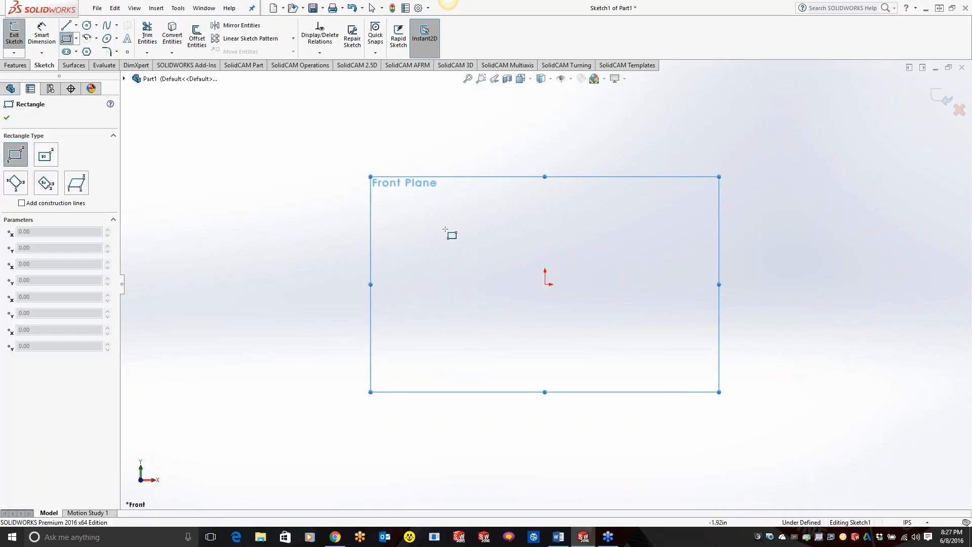
{"action": "left_click", "coordinate": [411, 211]}
{"action": "left_click", "coordinate": [839, 421]}
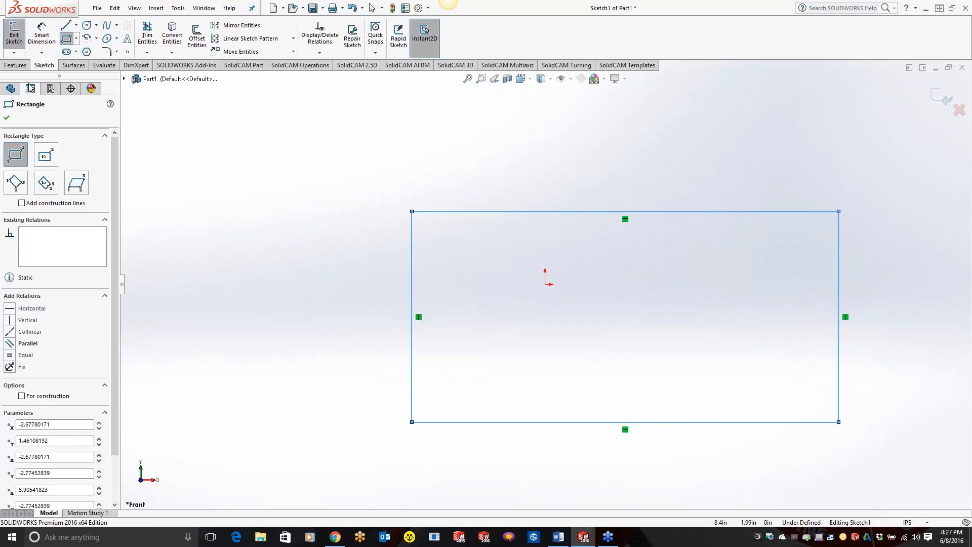
Step: Extrude the rectangle as a blind boss 1.0 in deep
{"action": "left_click", "coordinate": [15, 65]}
{"action": "left_click", "coordinate": [20, 41]}
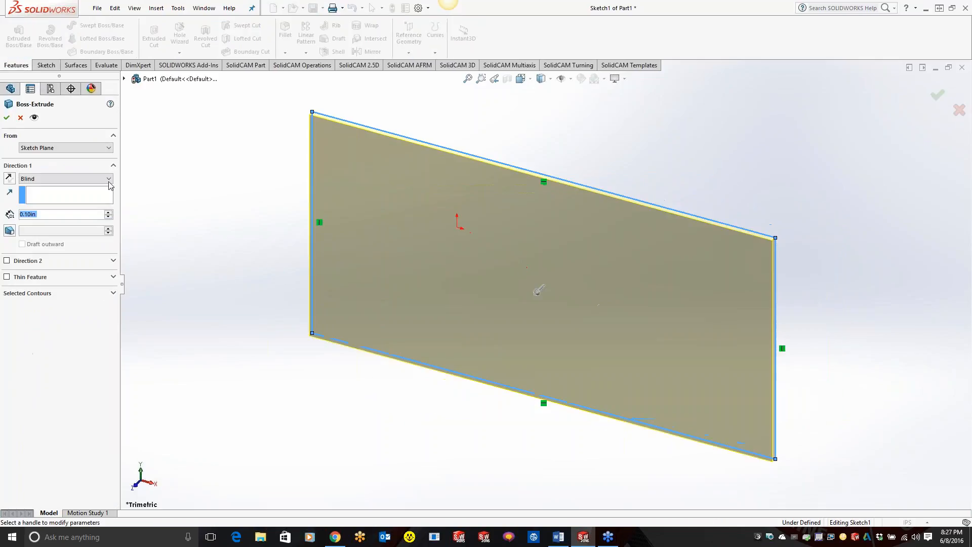
{"action": "type", "text": "1.0"}
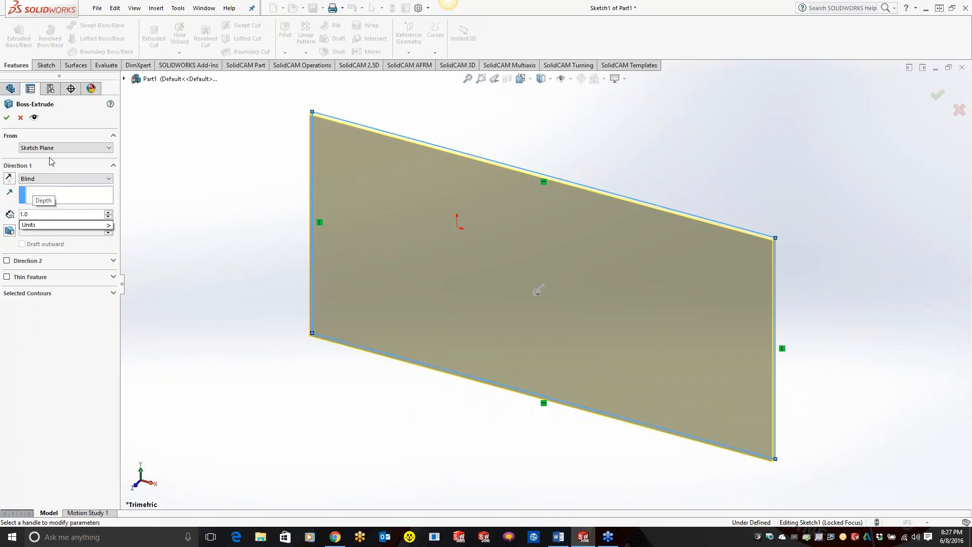
{"action": "key", "text": "Return"}
{"action": "left_click", "coordinate": [6, 117]}
{"action": "left_click", "coordinate": [234, 218]}
{"action": "scroll", "coordinate": [232, 228], "scroll_direction": "up", "scroll_amount": 2}
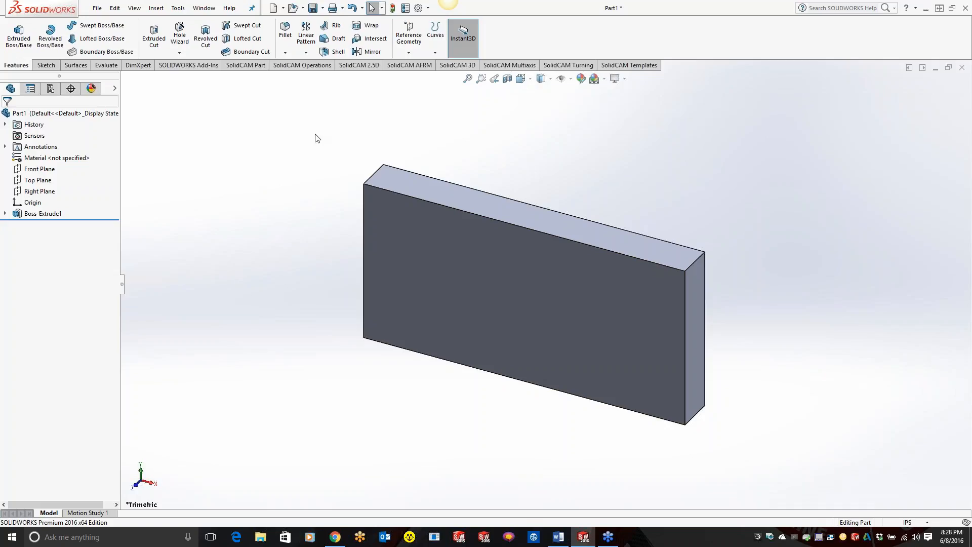
Step: Save the block part as "stock" in the Desktop's toy room folder and close the part
{"action": "left_click", "coordinate": [312, 9]}
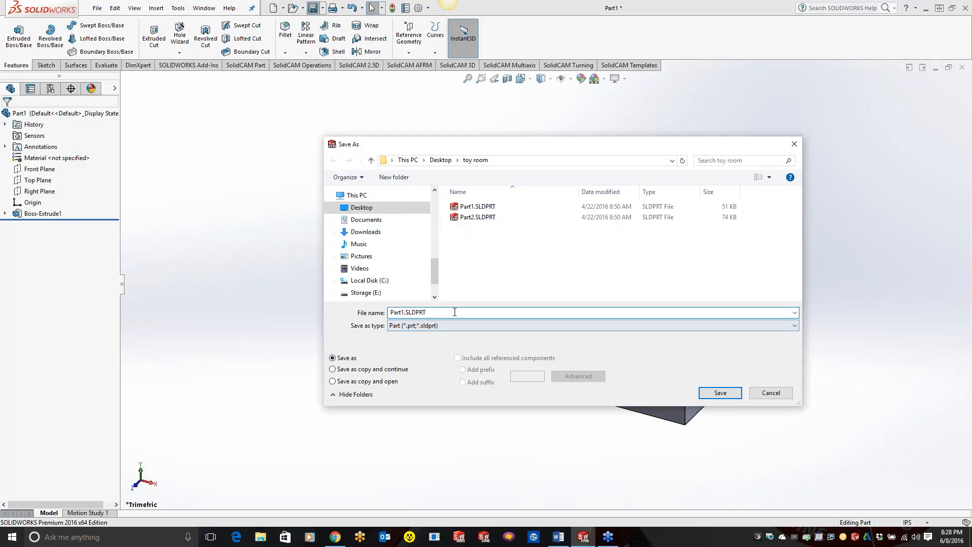
{"action": "type", "text": "stock"}
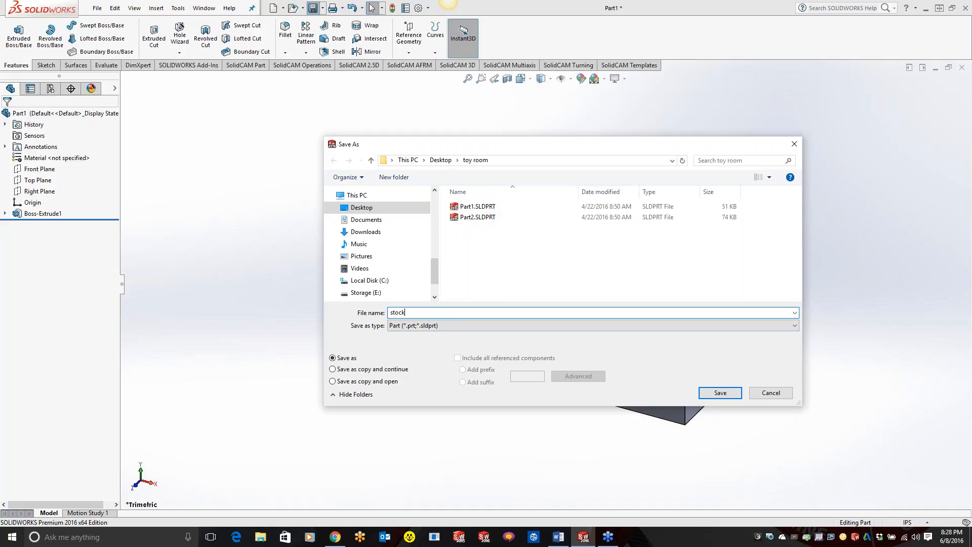
{"action": "left_click", "coordinate": [719, 395]}
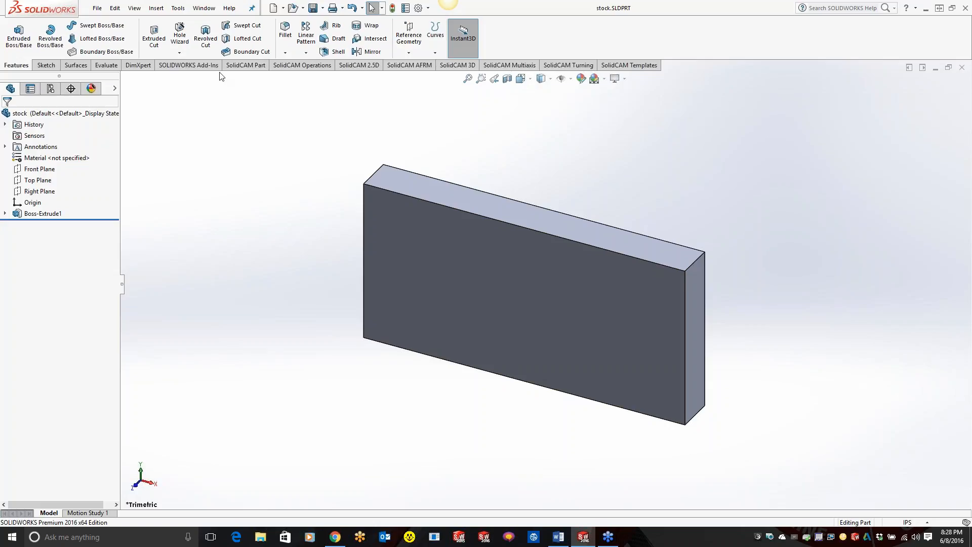
{"action": "left_click", "coordinate": [961, 67]}
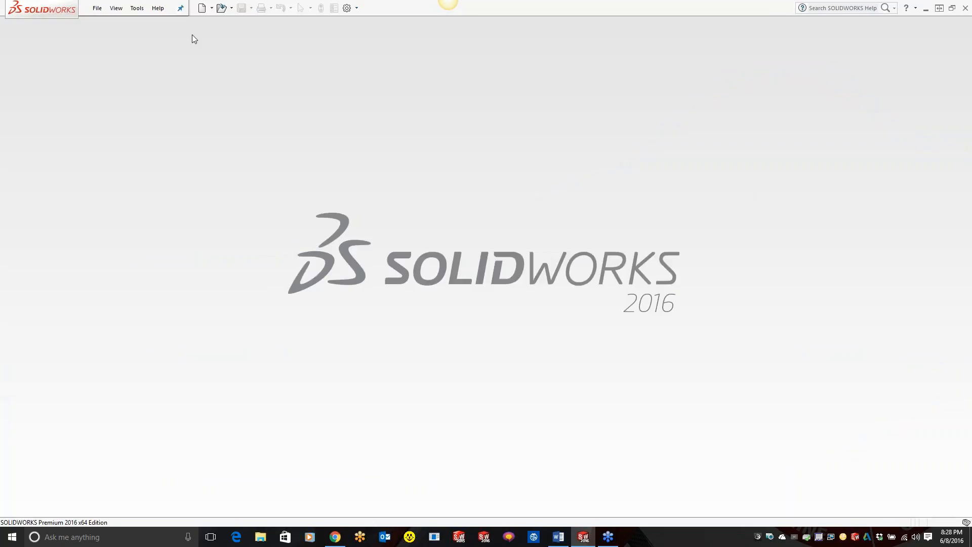
Step: Reopen the SENSOR HOUSING-9 CAM-Part from SolidCAM's recent CAM-Parts
{"action": "left_click", "coordinate": [136, 8]}
{"action": "mouse_move", "coordinate": [162, 47]}
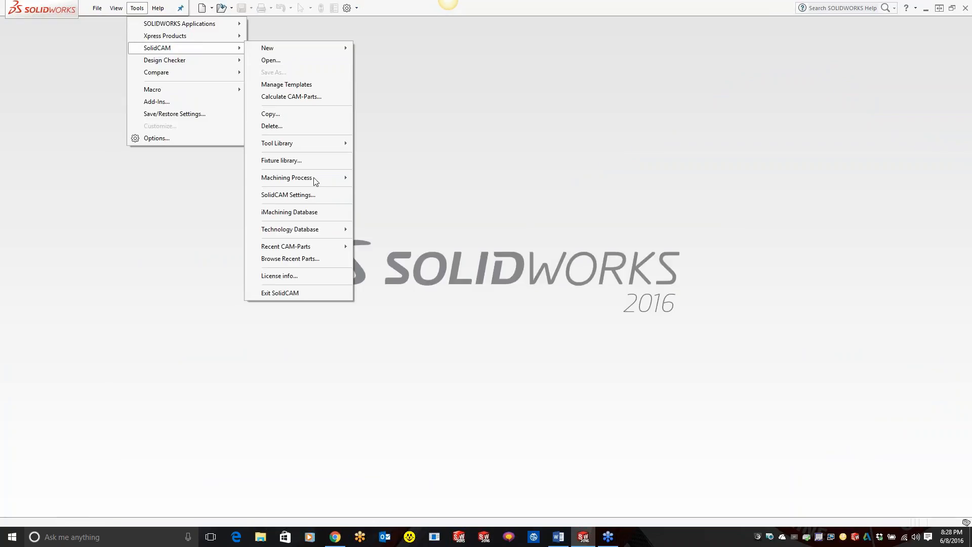
{"action": "mouse_move", "coordinate": [319, 246]}
{"action": "left_click", "coordinate": [409, 248]}
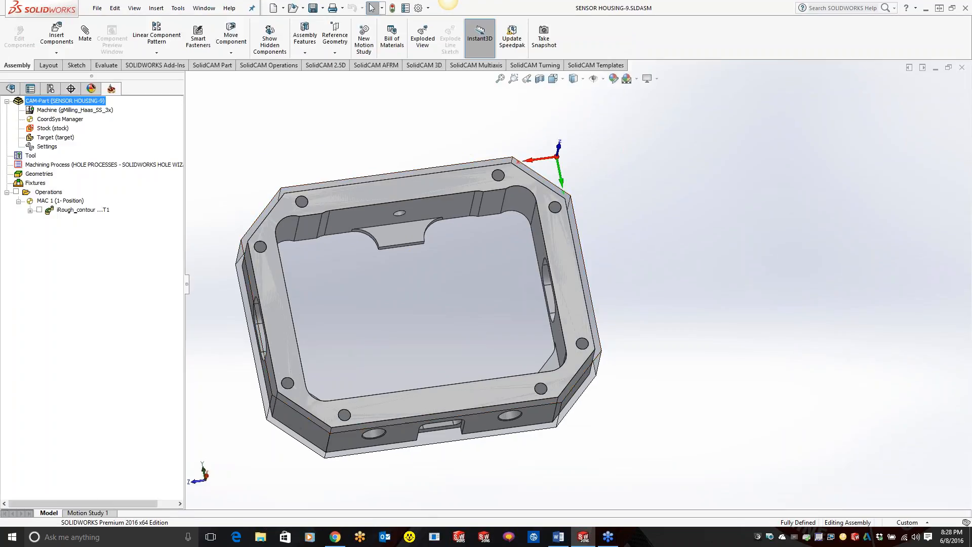
{"action": "scroll", "coordinate": [643, 305], "scroll_direction": "up", "scroll_amount": 3}
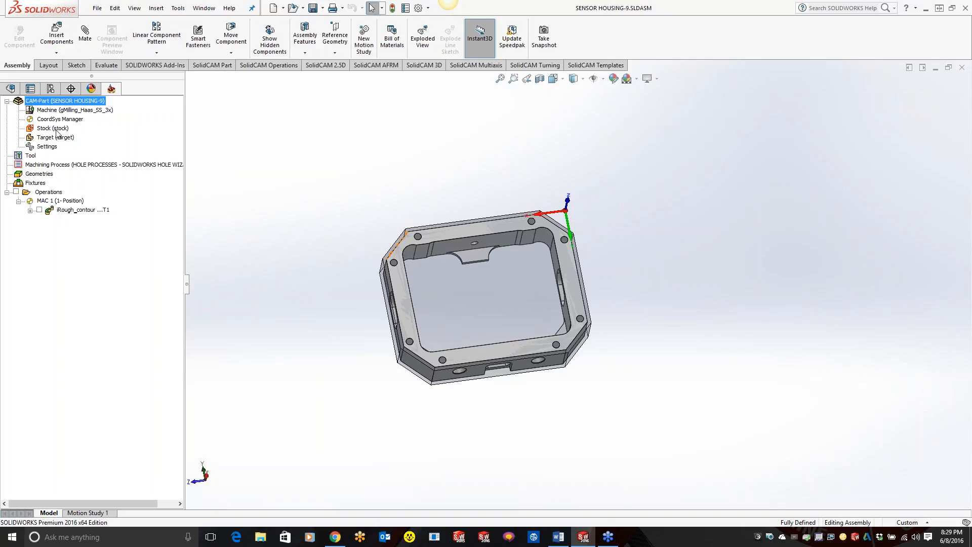
{"action": "left_click", "coordinate": [56, 32]}
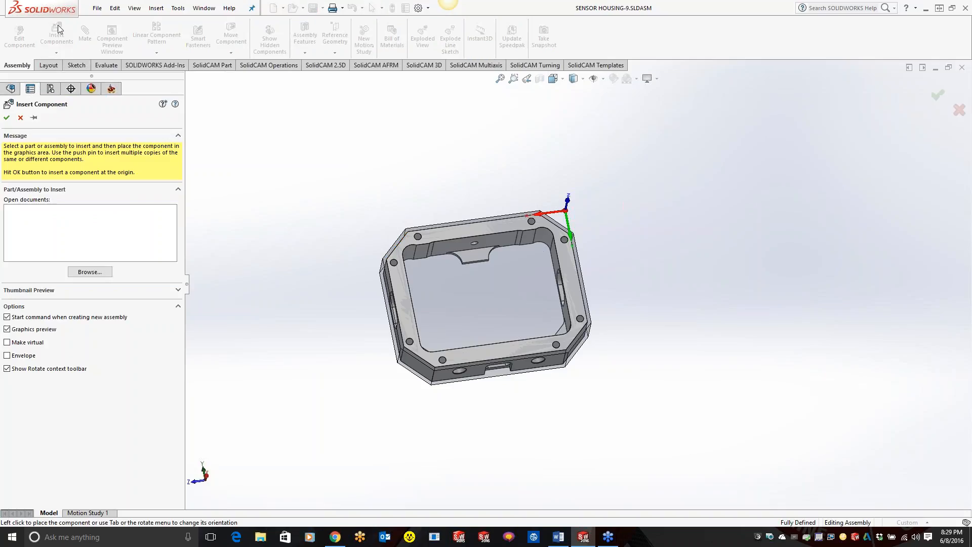
{"action": "left_click", "coordinate": [90, 271]}
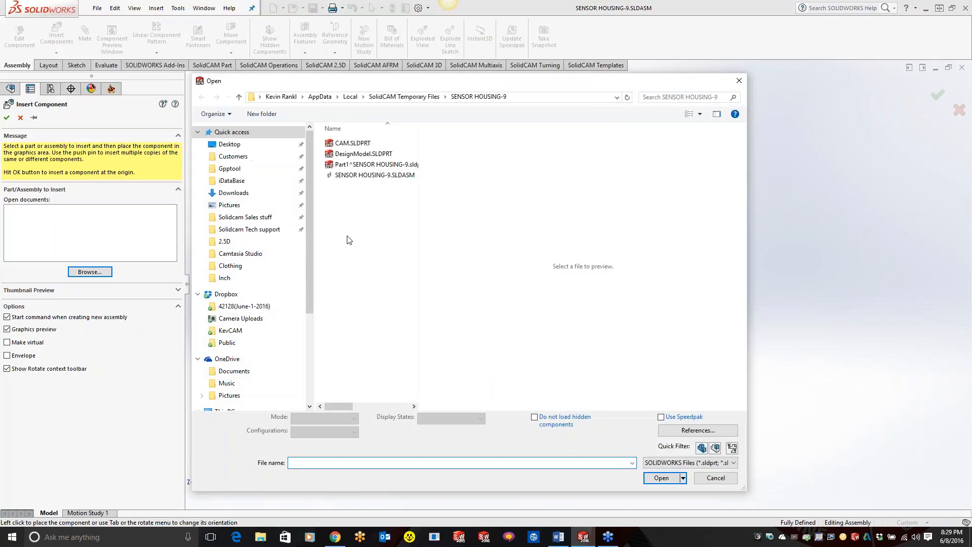
{"action": "left_click", "coordinate": [233, 145]}
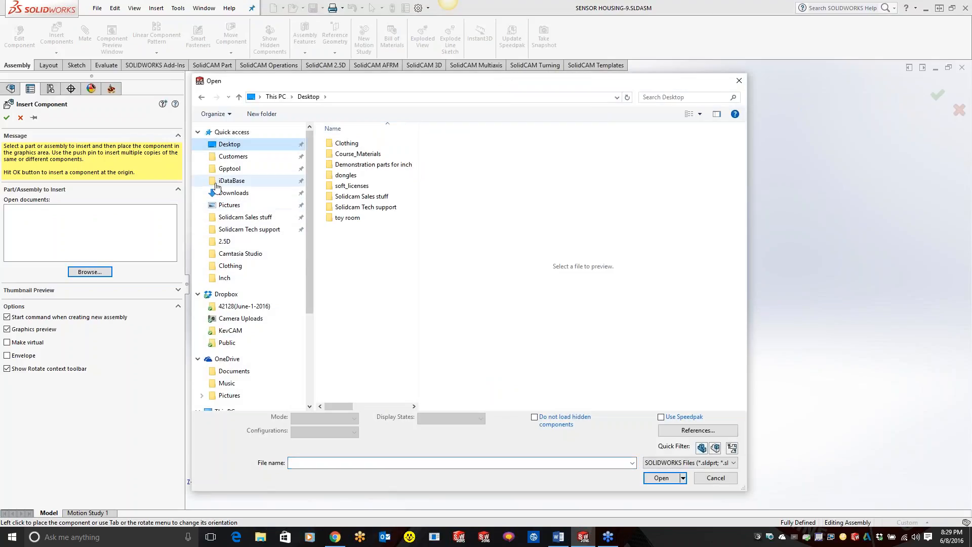
{"action": "left_click", "coordinate": [708, 462]}
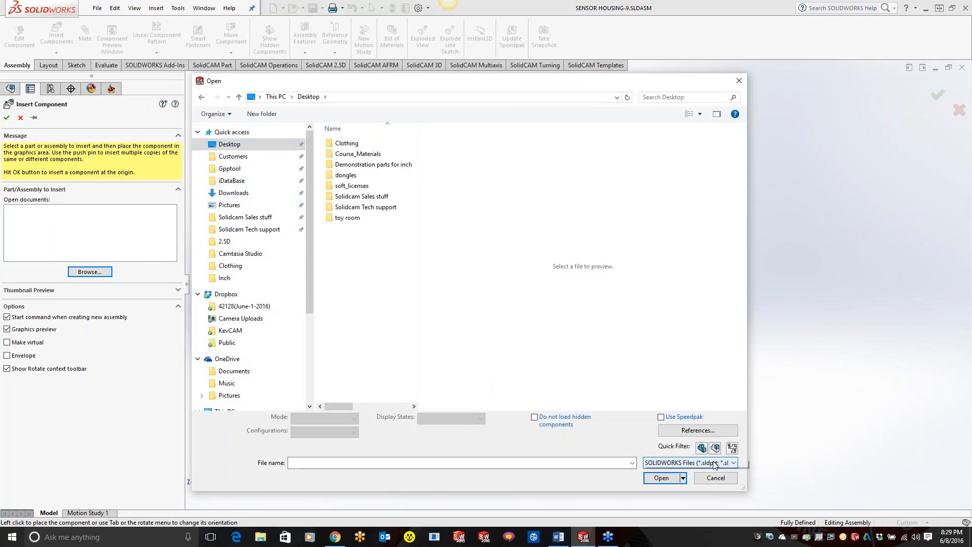
{"action": "left_click", "coordinate": [694, 480]}
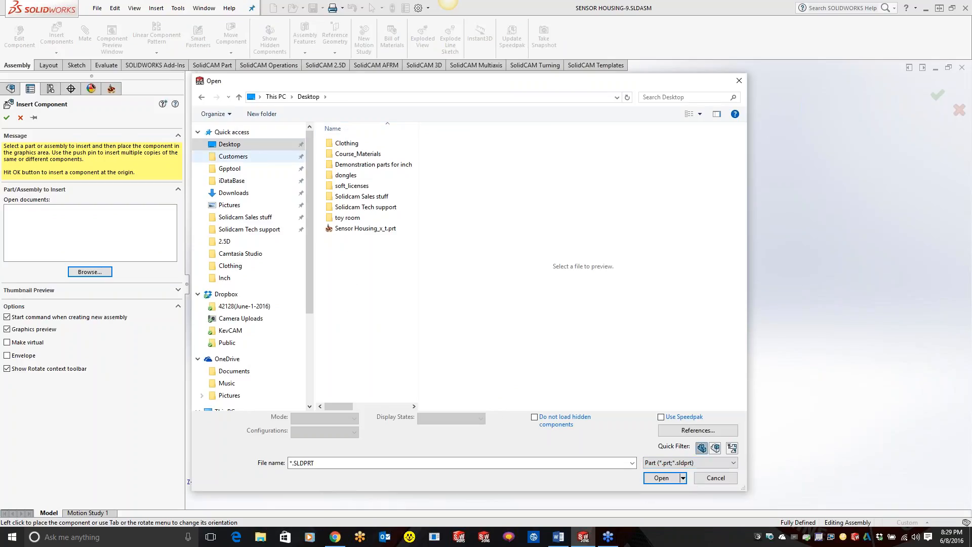
{"action": "left_click", "coordinate": [739, 80]}
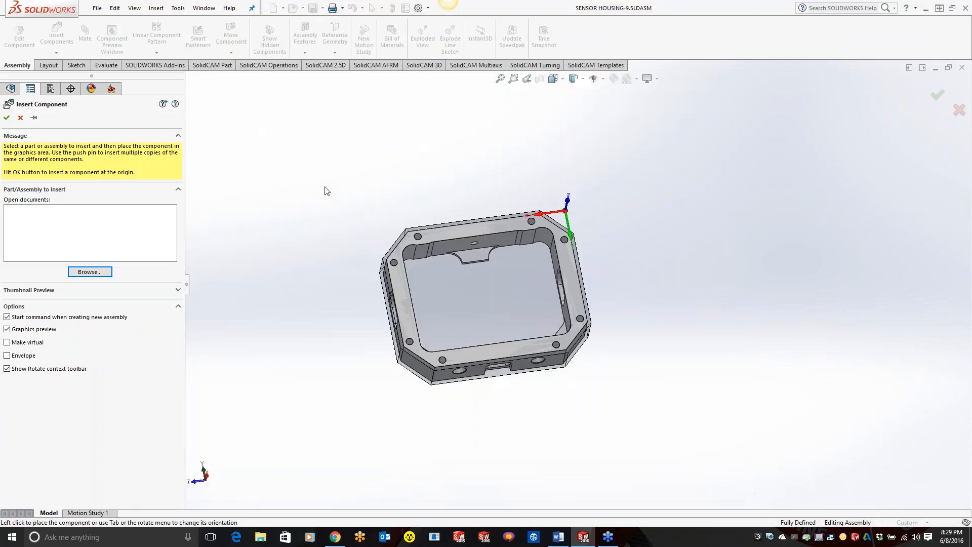
{"action": "left_click", "coordinate": [21, 118]}
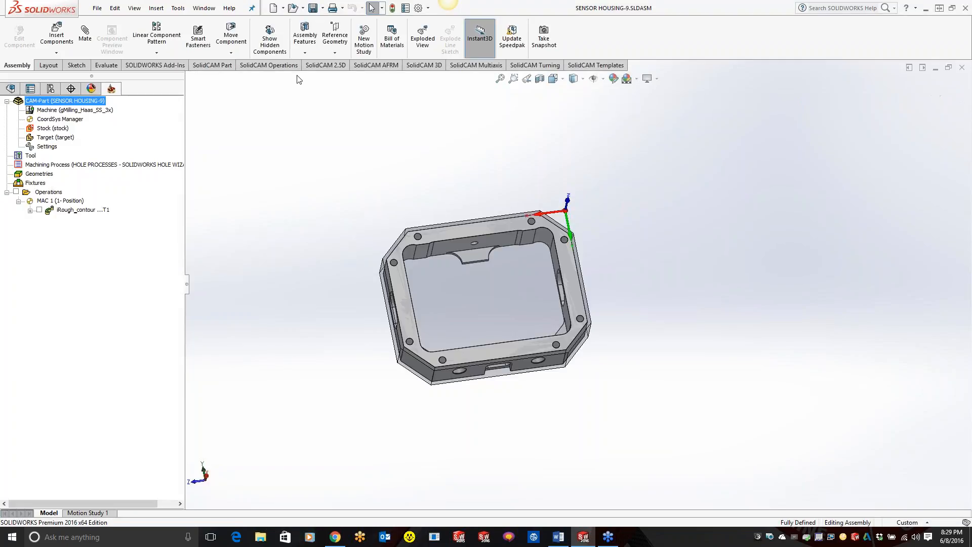
Step: Look up the folder location of the stock part in the recent documents
{"action": "left_click", "coordinate": [283, 9]}
{"action": "mouse_move", "coordinate": [297, 10]}
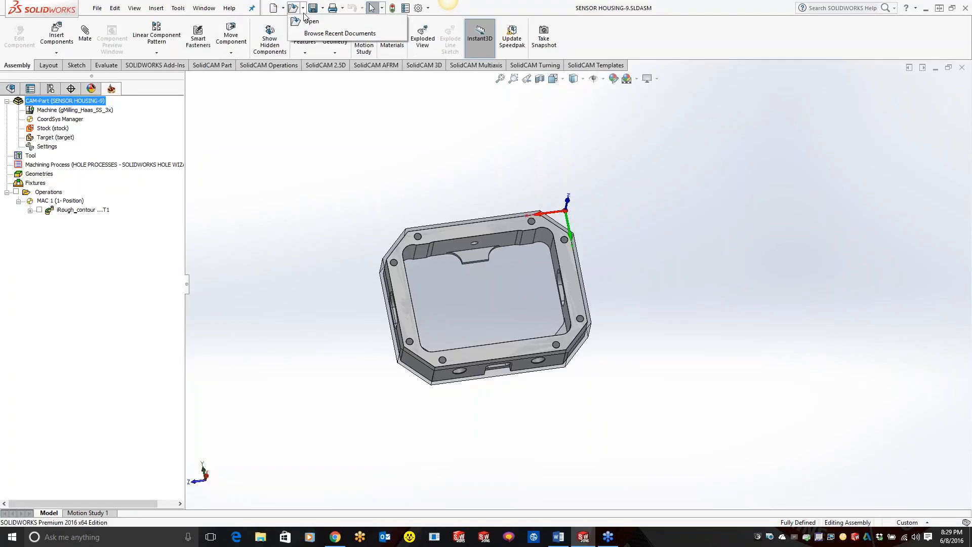
{"action": "left_click", "coordinate": [313, 34]}
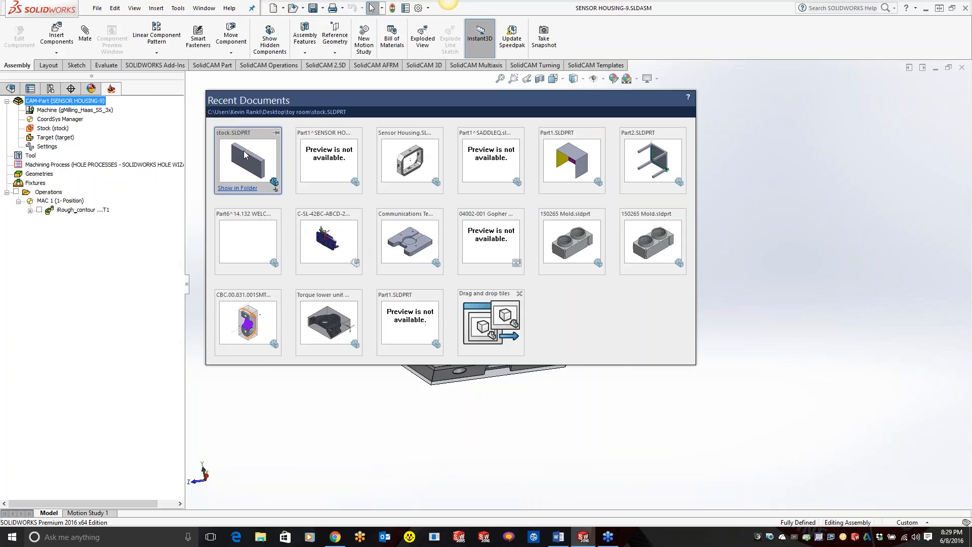
{"action": "left_click", "coordinate": [739, 175]}
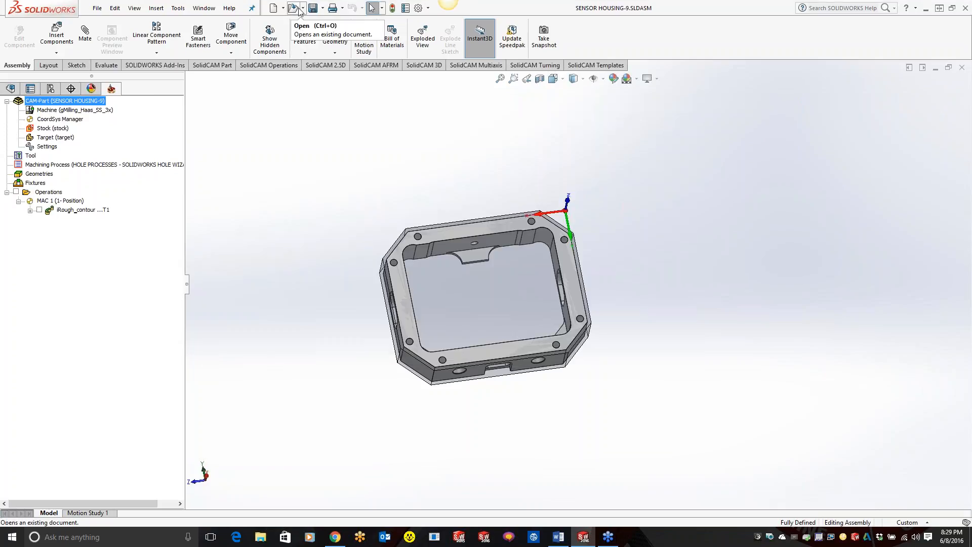
Step: Insert stock.SLDPRT from the Desktop's toy room folder into the assembly and place it beside the sensor housing
{"action": "left_click", "coordinate": [58, 38]}
{"action": "left_click", "coordinate": [89, 272]}
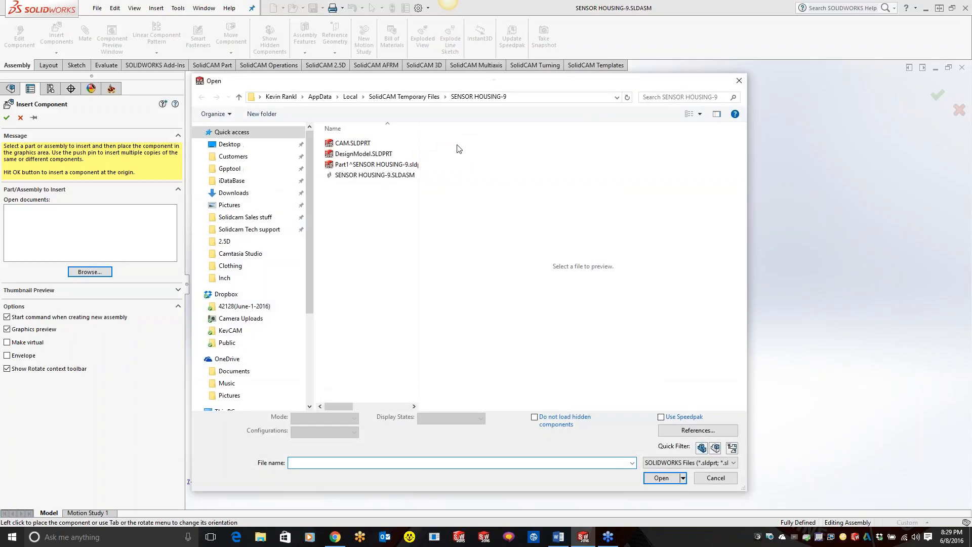
{"action": "left_click", "coordinate": [243, 144]}
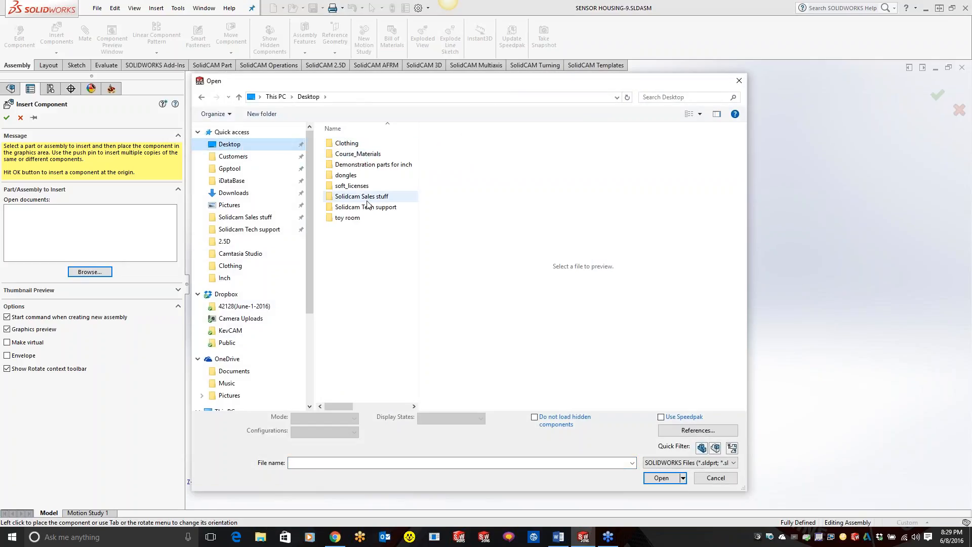
{"action": "double_click", "coordinate": [348, 218]}
{"action": "left_click", "coordinate": [348, 165]}
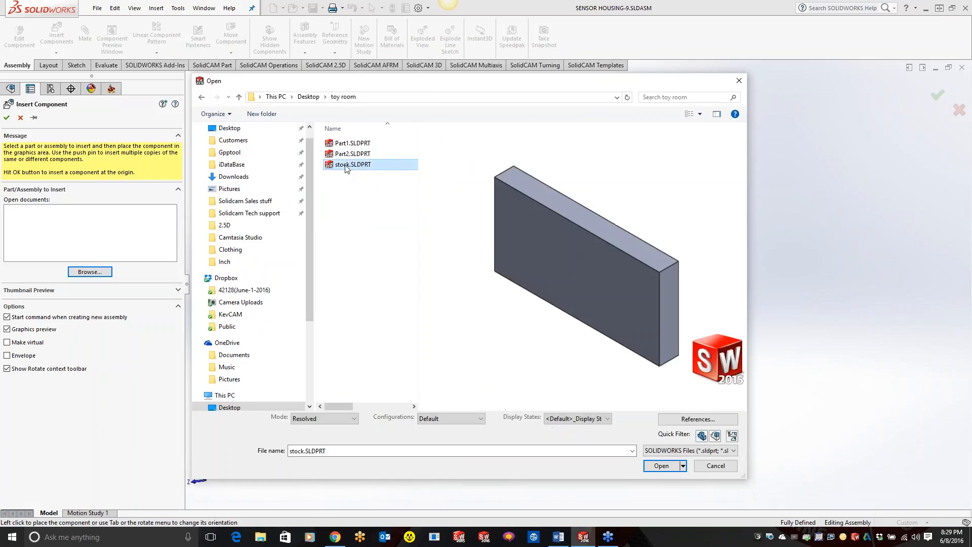
{"action": "left_click", "coordinate": [670, 468]}
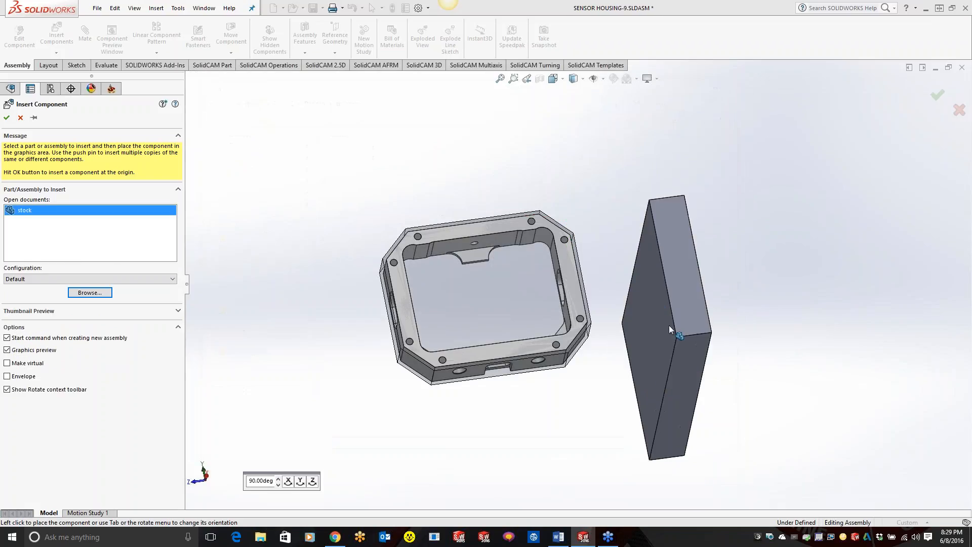
{"action": "left_click", "coordinate": [722, 322]}
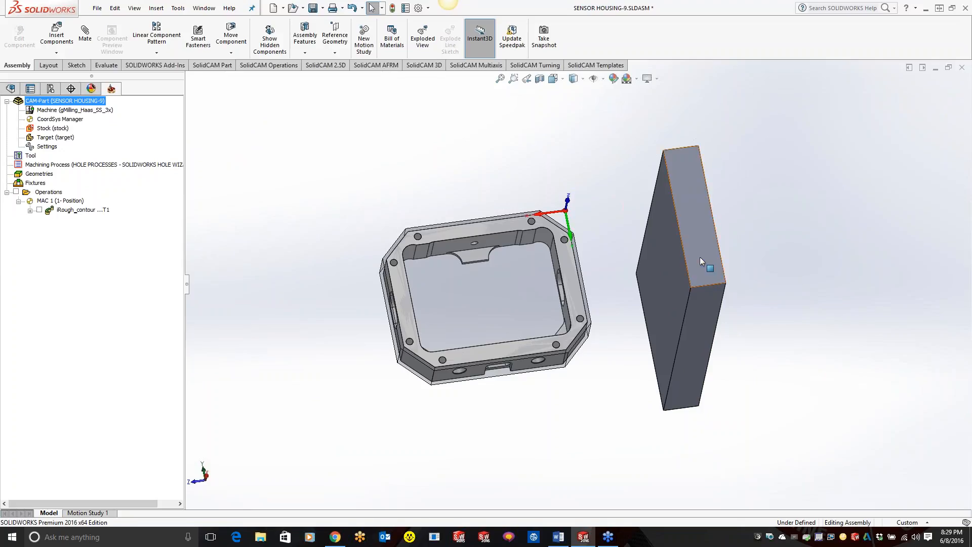
Step: Rotate the inserted stock block so its large face points the same way as the housing's top face
{"action": "right_click_drag", "start_coordinate": [702, 259], "coordinate": [810, 255]}
{"action": "mouse_move", "coordinate": [810, 258]}
{"action": "left_mouse_down"}
{"action": "mouse_move", "coordinate": [760, 266]}
{"action": "mouse_move", "coordinate": [819, 286]}
{"action": "mouse_move", "coordinate": [815, 311]}
{"action": "mouse_move", "coordinate": [664, 437]}
{"action": "mouse_move", "coordinate": [851, 280]}
{"action": "mouse_move", "coordinate": [829, 256]}
{"action": "left_mouse_up"}
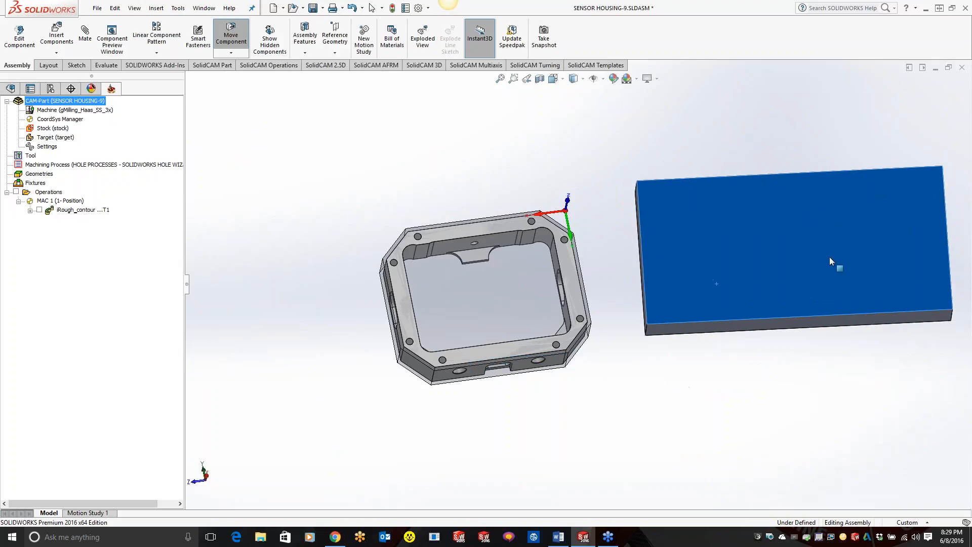
{"action": "key", "text": "Escape"}
Step: Add coincident mates between the stock's large face and the housing's top face, and between the long side faces of both parts
{"action": "left_click", "coordinate": [90, 40]}
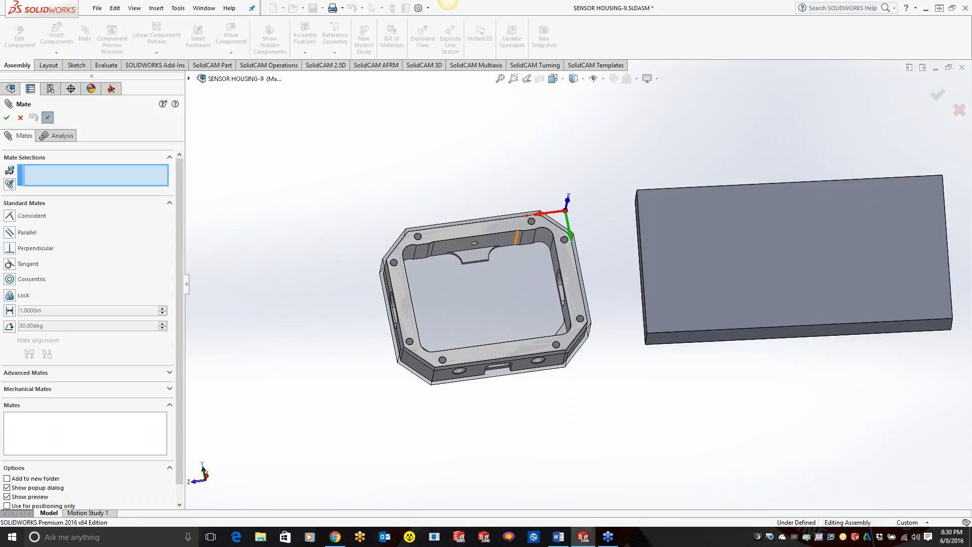
{"action": "left_click", "coordinate": [779, 229]}
{"action": "left_click", "coordinate": [490, 230]}
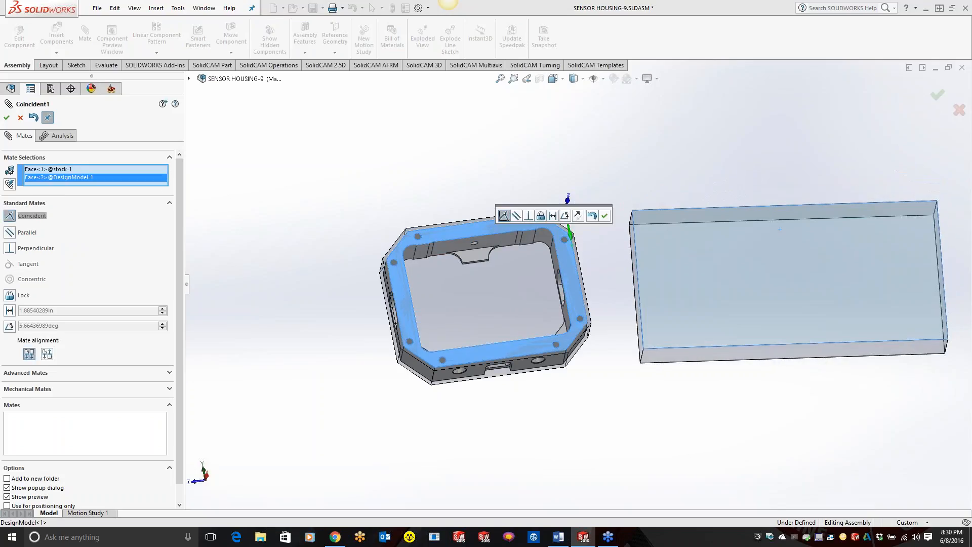
{"action": "left_click", "coordinate": [607, 213]}
{"action": "left_click", "coordinate": [677, 355]}
{"action": "left_click", "coordinate": [474, 374]}
{"action": "left_click", "coordinate": [460, 387]}
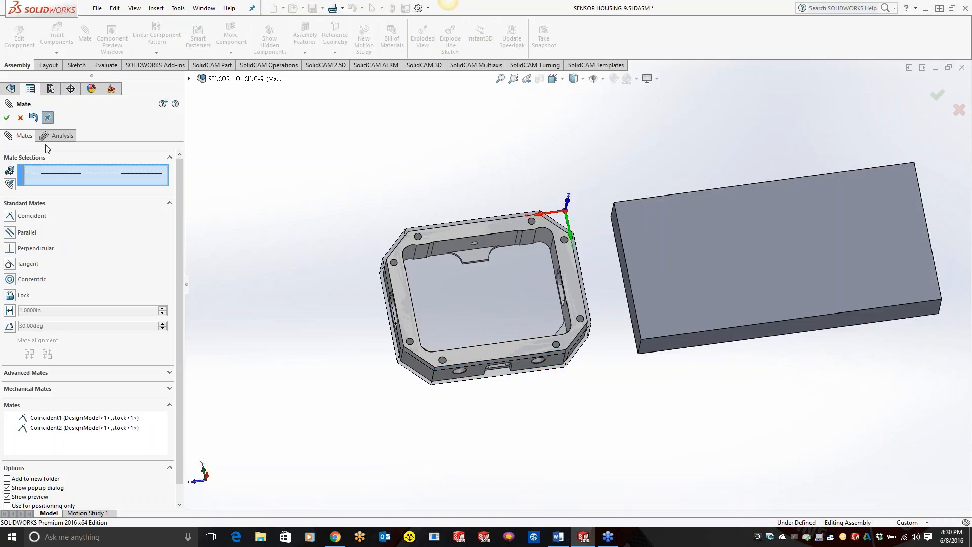
Step: Center the stock on the housing with a Centered Width mate using two opposite housing side faces and the stock's two end faces
{"action": "left_click", "coordinate": [23, 374]}
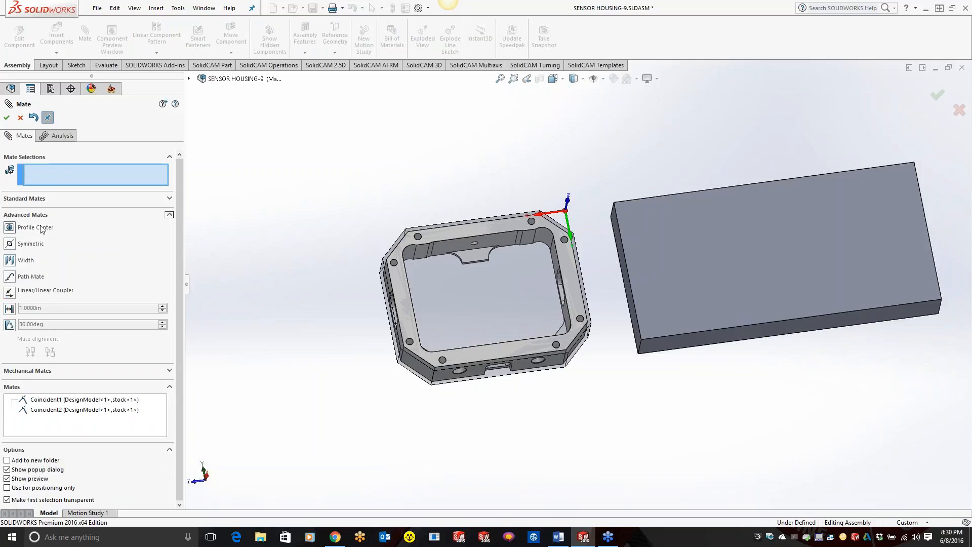
{"action": "left_click", "coordinate": [19, 263]}
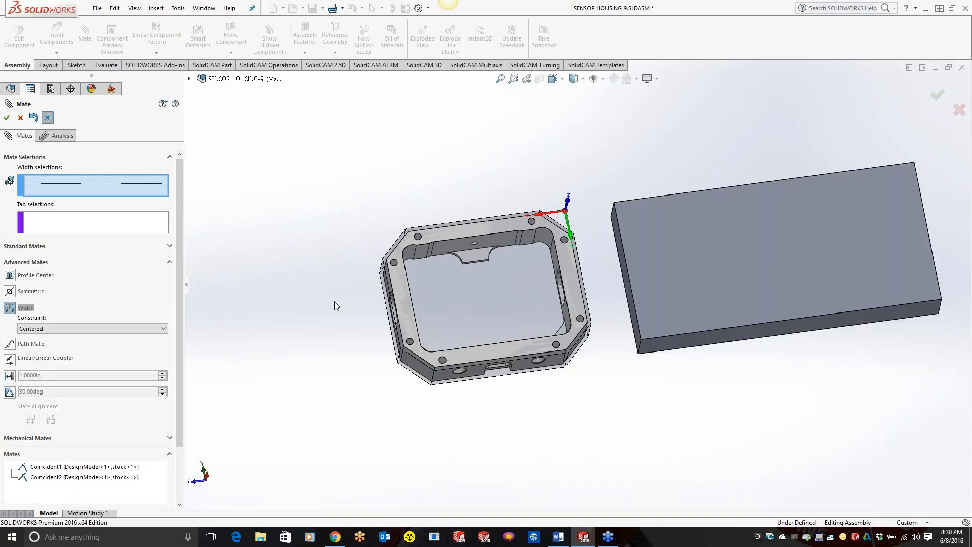
{"action": "scroll", "coordinate": [380, 273], "scroll_direction": "down", "scroll_amount": 3}
{"action": "left_click", "coordinate": [431, 333]}
{"action": "middle_click_drag", "start_coordinate": [431, 333], "coordinate": [677, 329]}
{"action": "left_click", "coordinate": [707, 303]}
{"action": "middle_click_drag", "start_coordinate": [685, 383], "coordinate": [769, 354]}
{"action": "left_click", "coordinate": [756, 326]}
{"action": "scroll", "coordinate": [765, 271], "scroll_direction": "up", "scroll_amount": 6}
{"action": "middle_click_drag", "start_coordinate": [766, 270], "coordinate": [763, 282]}
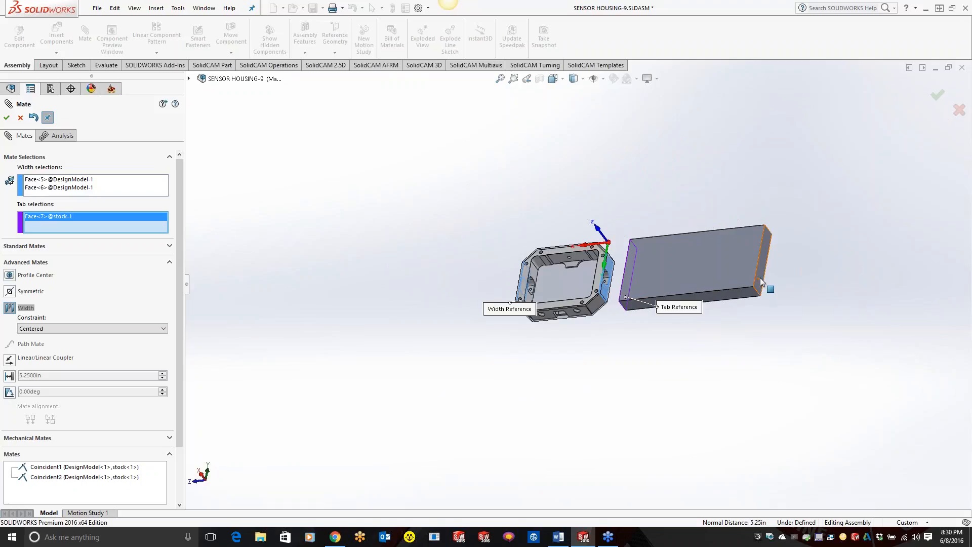
{"action": "left_click", "coordinate": [760, 277]}
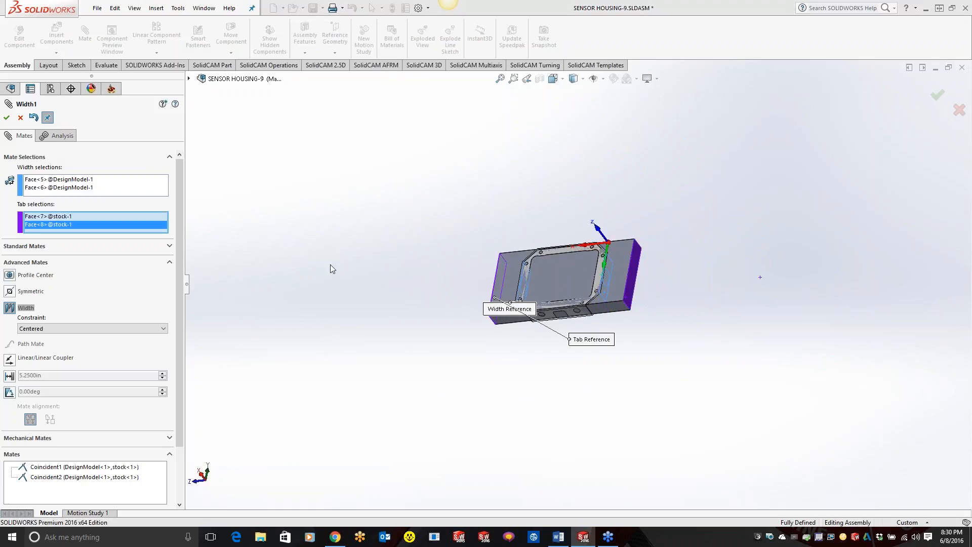
{"action": "left_click", "coordinate": [10, 116]}
{"action": "left_click", "coordinate": [10, 116]}
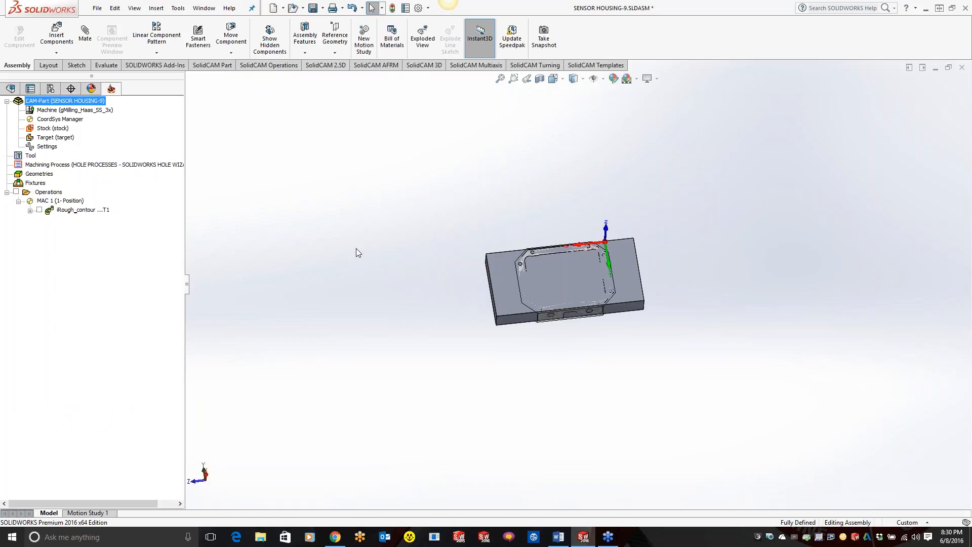
Step: Redefine the CAM-Part's stock as a 3D Model using the inserted stock block
{"action": "left_click", "coordinate": [55, 129]}
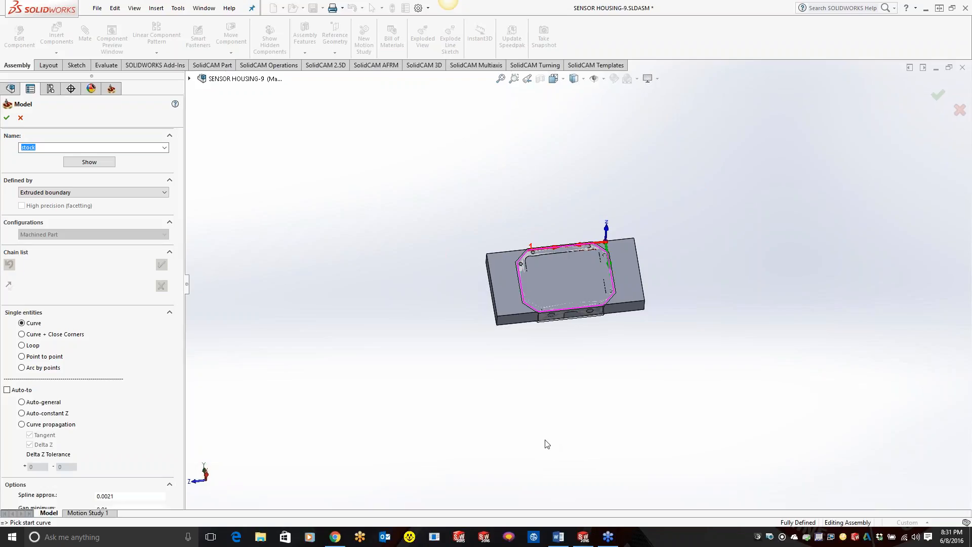
{"action": "left_click", "coordinate": [121, 195]}
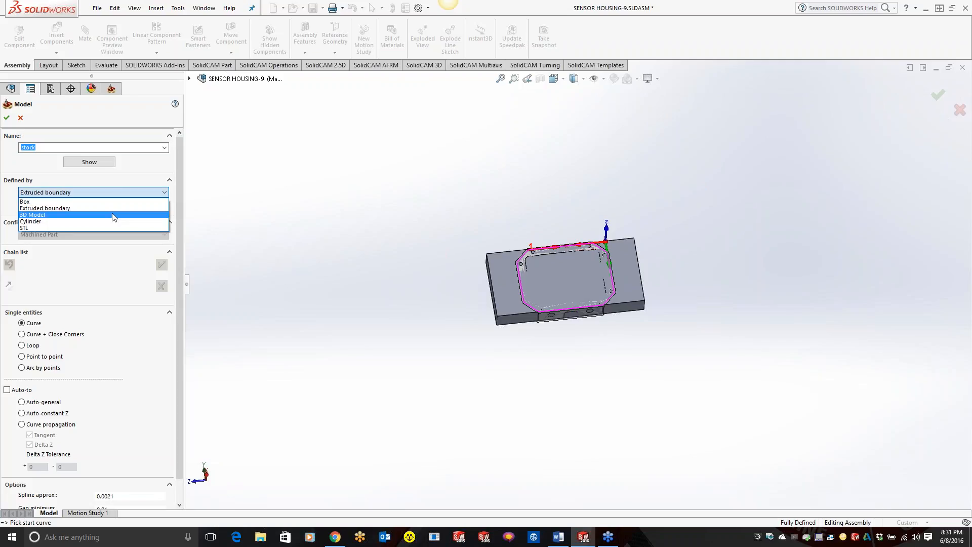
{"action": "left_click", "coordinate": [114, 217]}
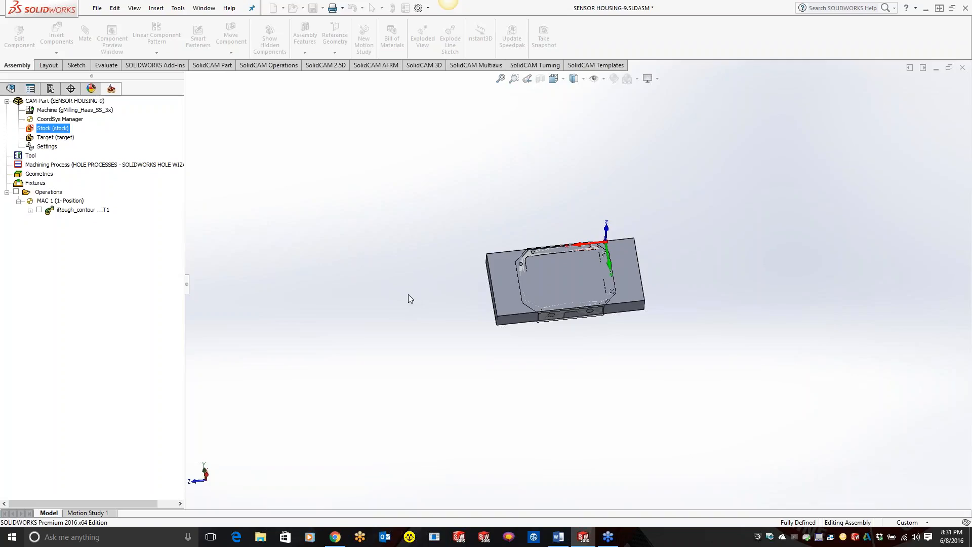
{"action": "left_click", "coordinate": [505, 291]}
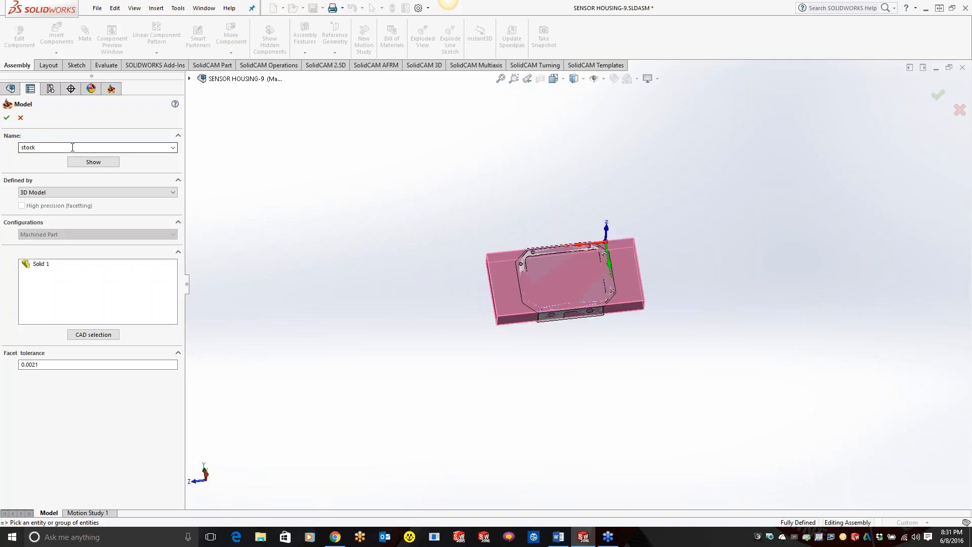
{"action": "left_click", "coordinate": [189, 78]}
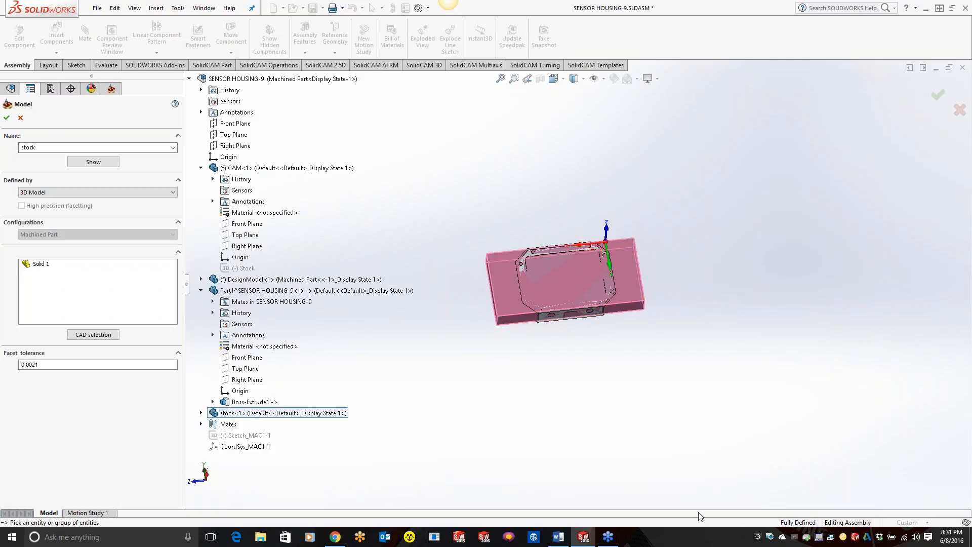
{"action": "left_click", "coordinate": [7, 118]}
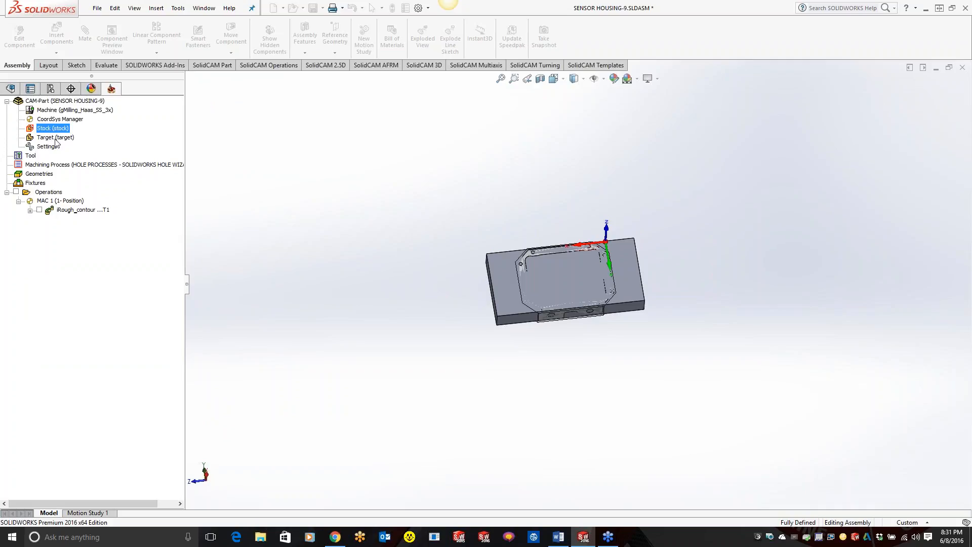
Step: Simulate the iRough_contour operation in SolidVerify, set the simulation's tool facet tolerance to 0.004, and exit the simulation
{"action": "right_click", "coordinate": [82, 210]}
{"action": "left_click", "coordinate": [111, 205]}
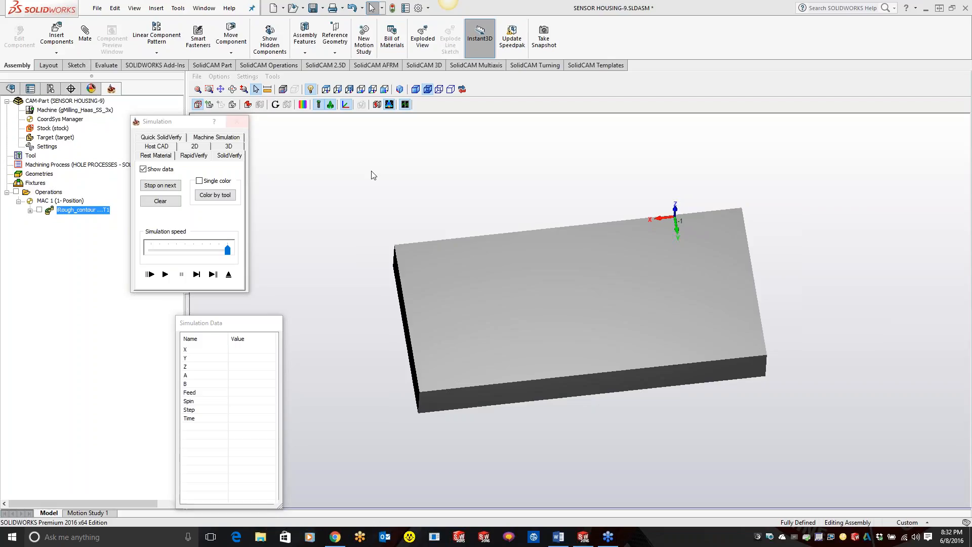
{"action": "left_click", "coordinate": [247, 76]}
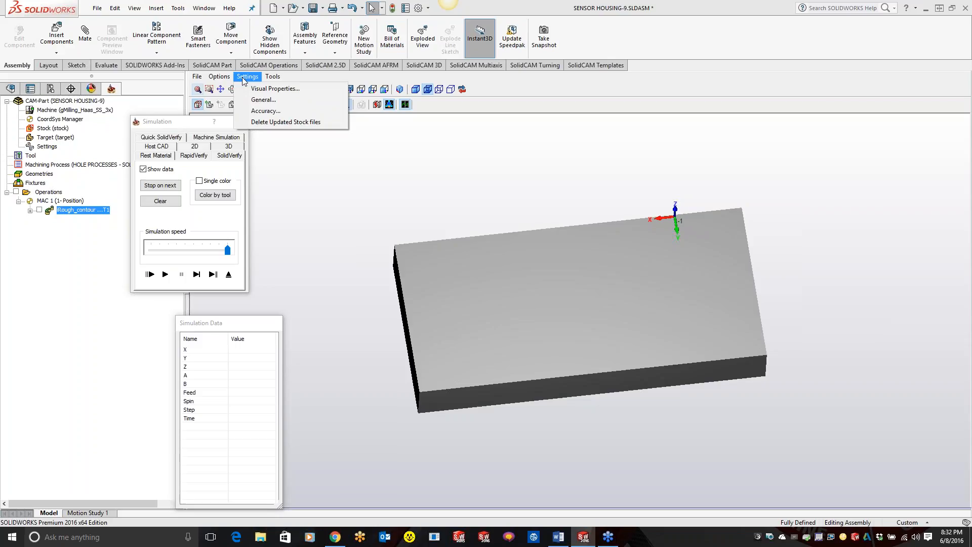
{"action": "left_click", "coordinate": [264, 110]}
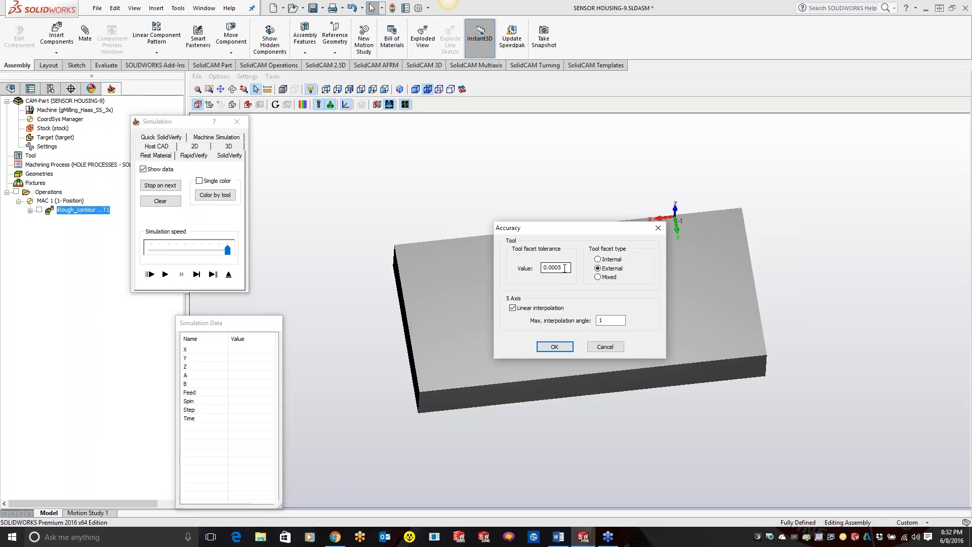
{"action": "left_click_drag", "start_coordinate": [565, 269], "coordinate": [556, 267]}
{"action": "type", "text": "4"}
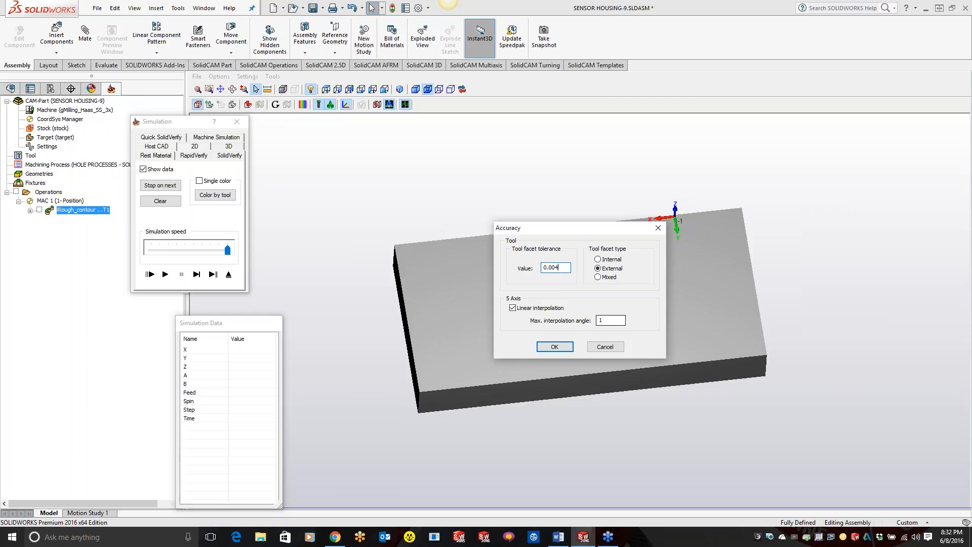
{"action": "left_click", "coordinate": [548, 348]}
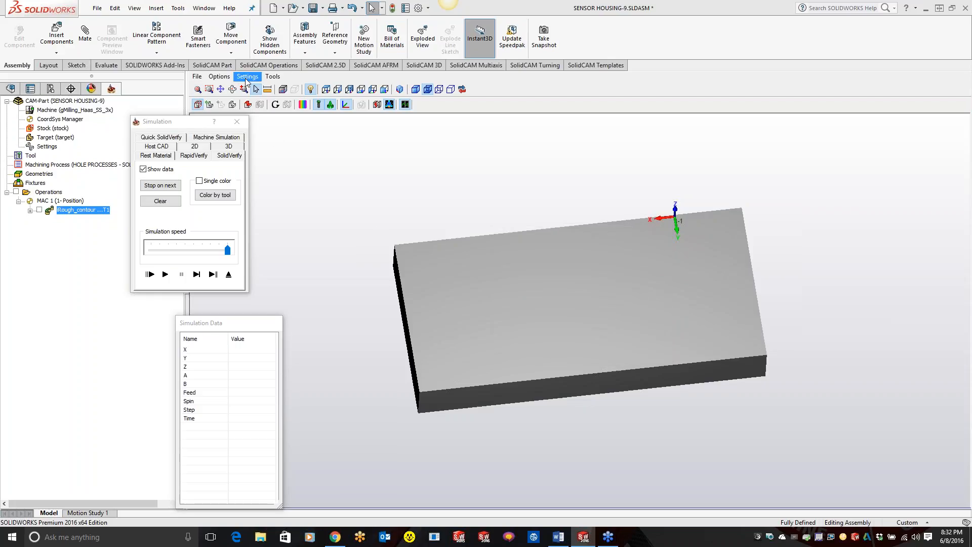
{"action": "left_click", "coordinate": [237, 122]}
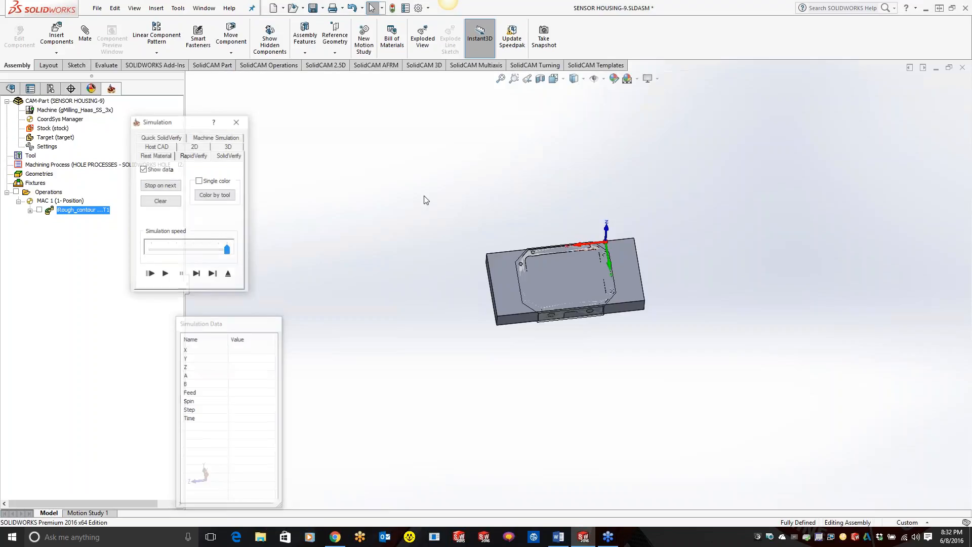
Step: Examine the Updated Stock calculation method in the part settings and the Tool path simulation options in the SolidCAM settings
{"action": "double_click", "coordinate": [47, 146]}
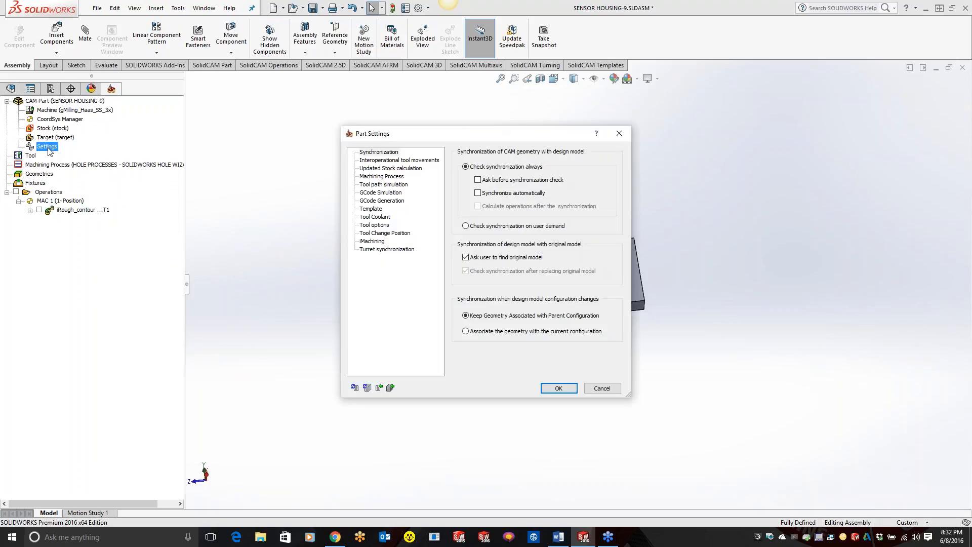
{"action": "left_click", "coordinate": [388, 170]}
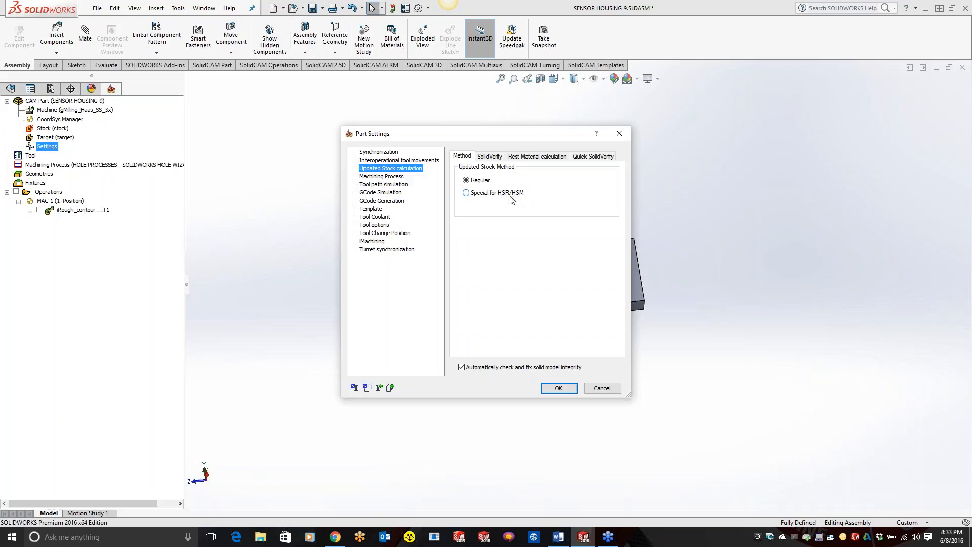
{"action": "left_click", "coordinate": [559, 388]}
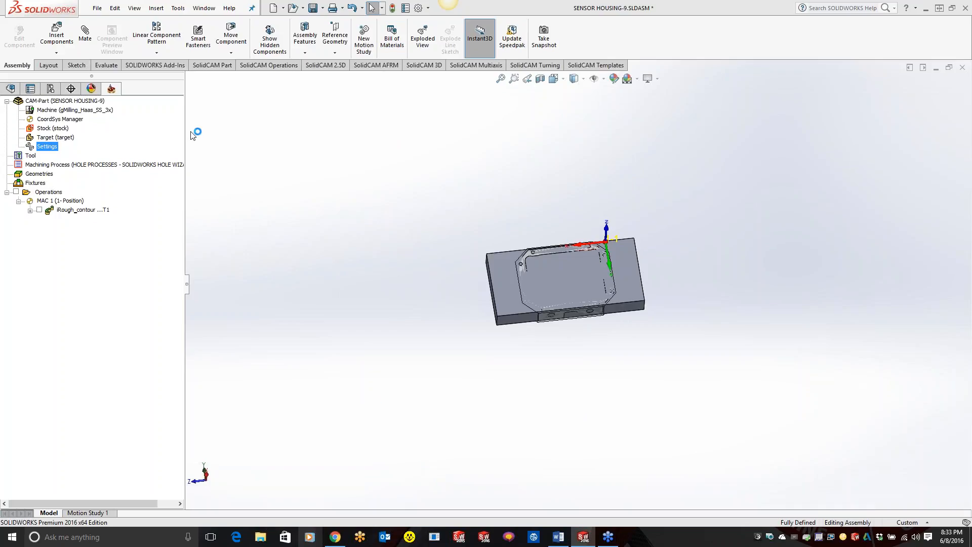
{"action": "left_click", "coordinate": [177, 8]}
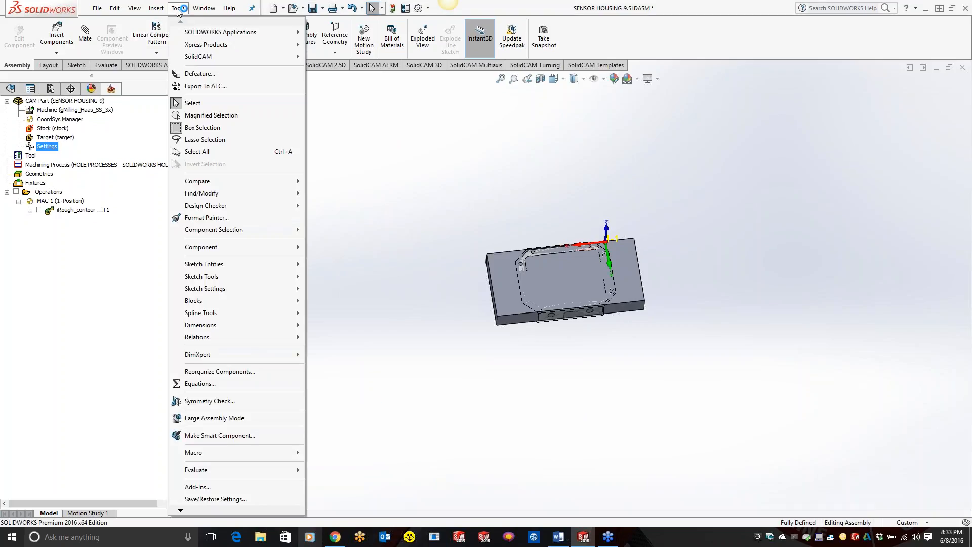
{"action": "mouse_move", "coordinate": [195, 56]}
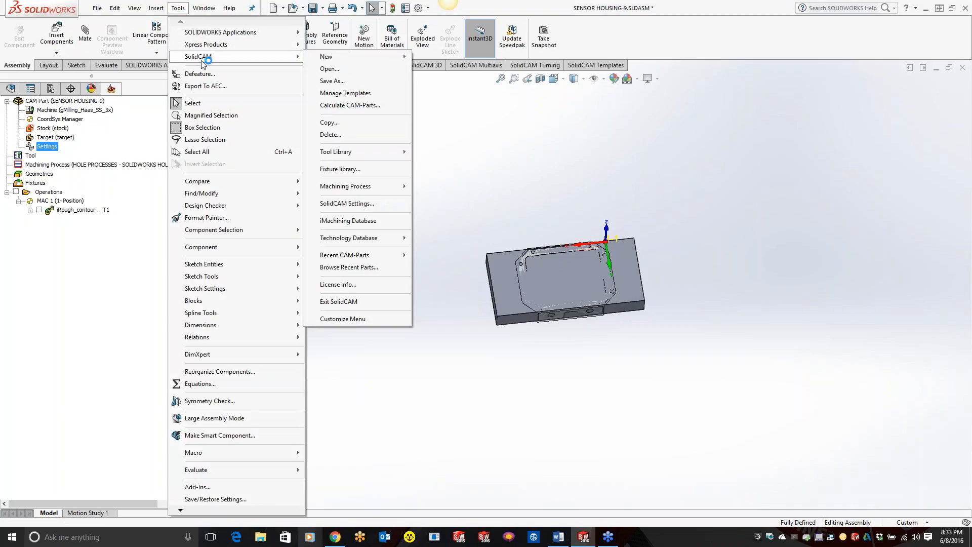
{"action": "left_click", "coordinate": [383, 205]}
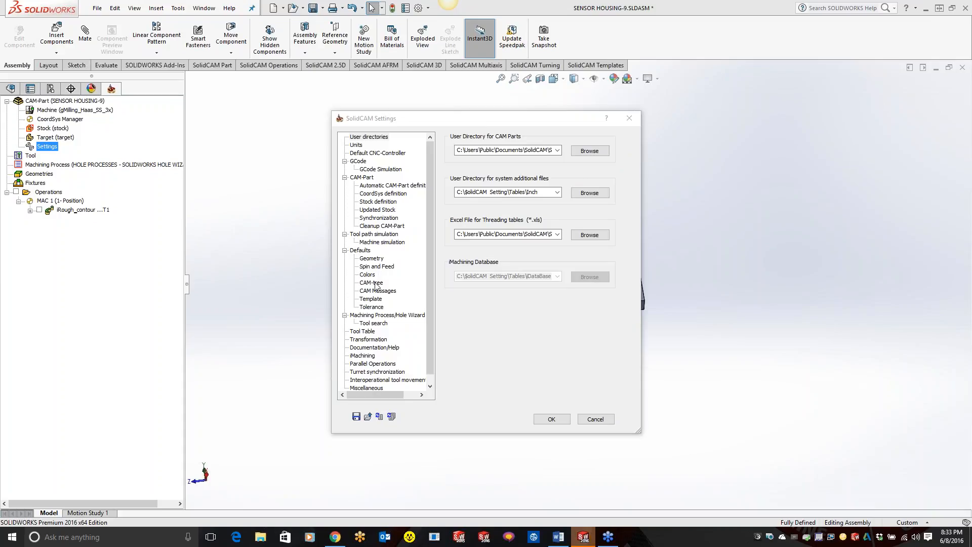
{"action": "left_click", "coordinate": [374, 235]}
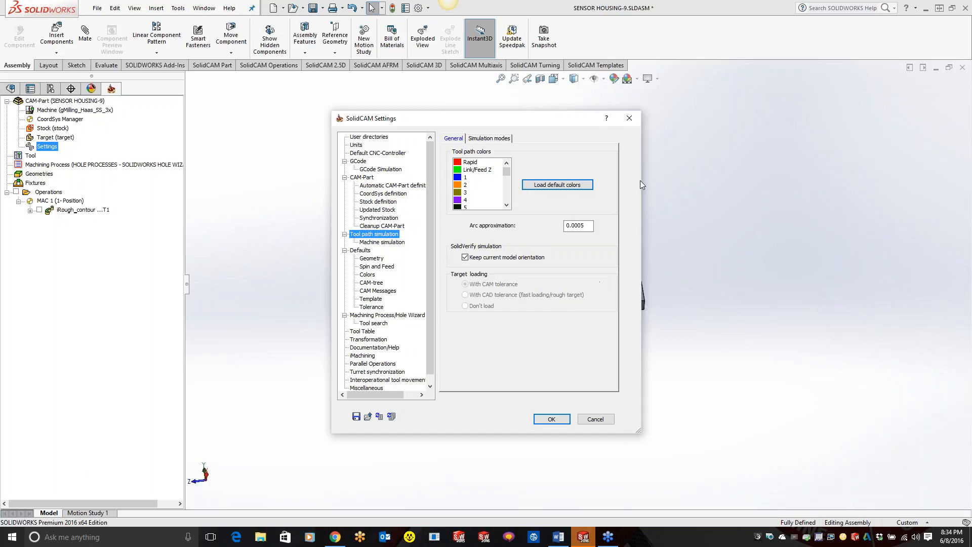
{"action": "left_click", "coordinate": [629, 118]}
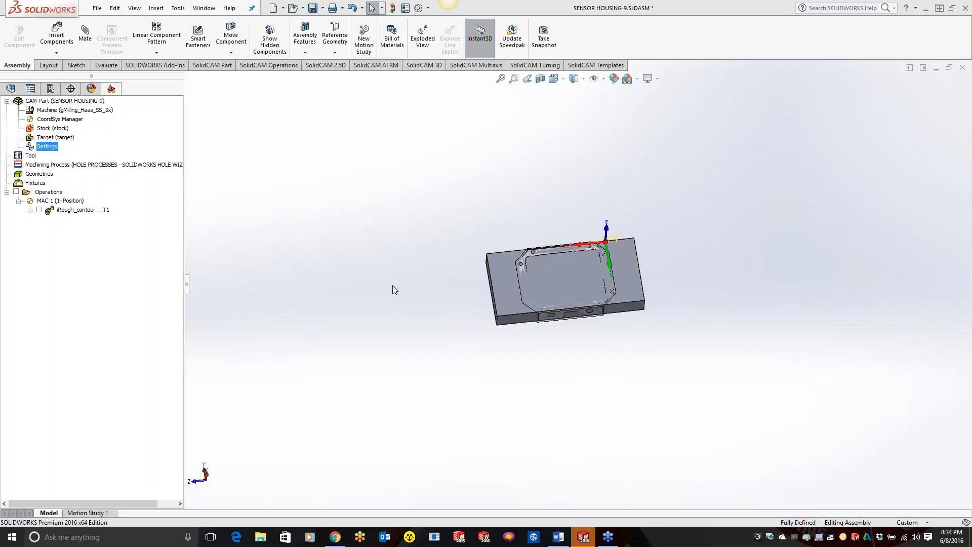
Step: Close the Sensor Housing CAM-Part and create a new part document
{"action": "right_click", "coordinate": [89, 103]}
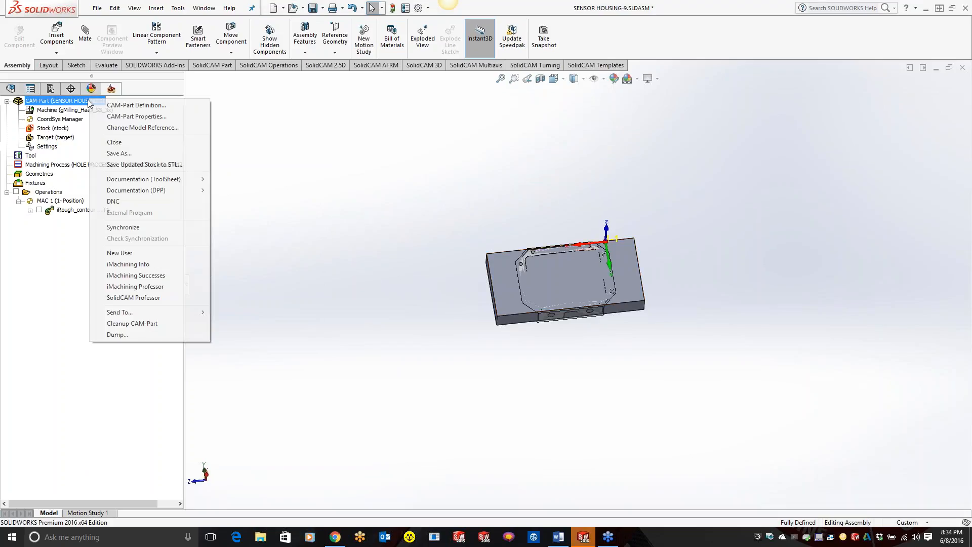
{"action": "left_click", "coordinate": [111, 141]}
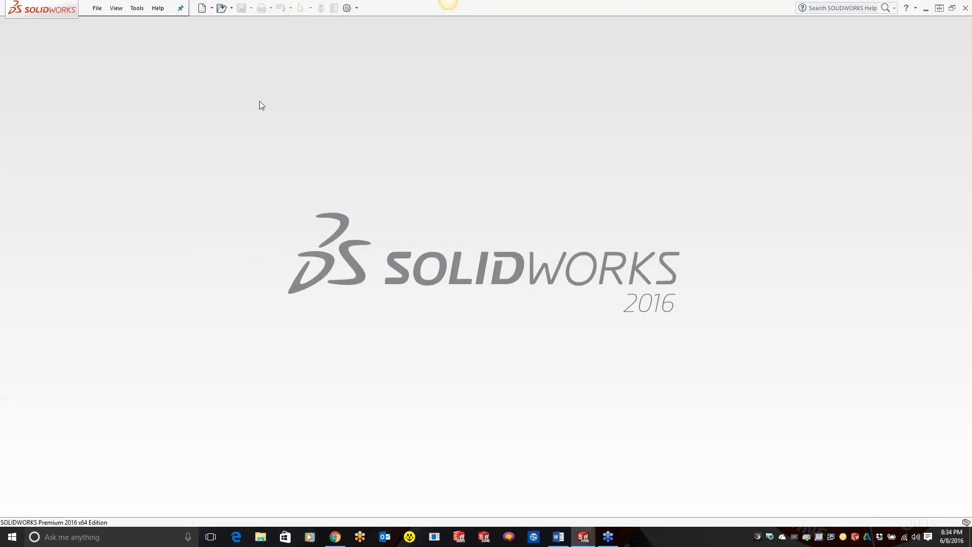
{"action": "left_click", "coordinate": [203, 8]}
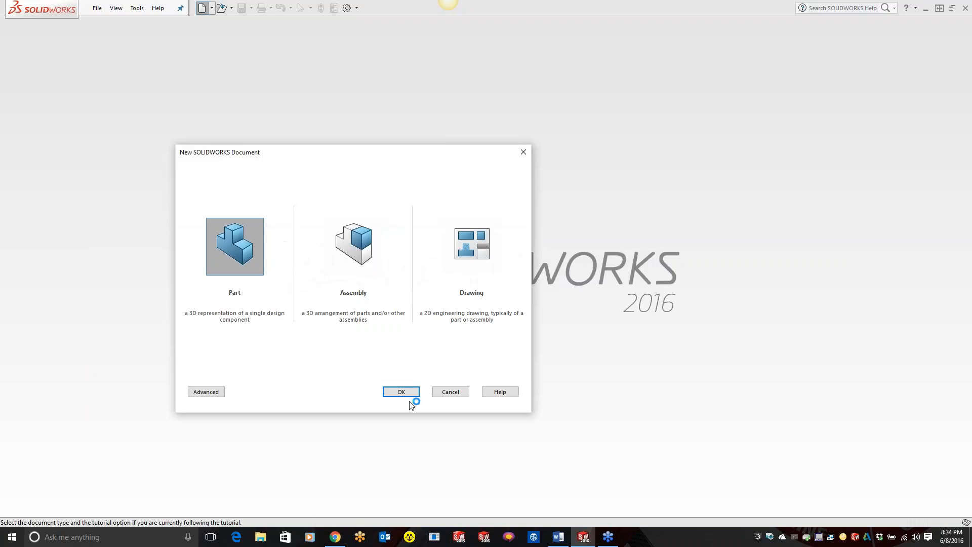
{"action": "left_click", "coordinate": [401, 391]}
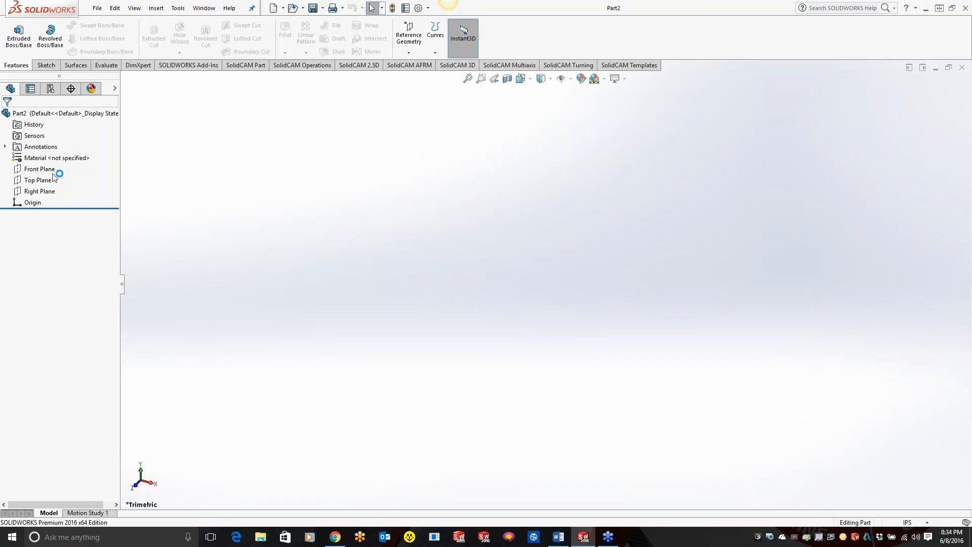
Step: Sketch two concentric circles centered on the origin of the Front Plane, with radii of about 2.6 in and 1.9 in
{"action": "right_click", "coordinate": [50, 166]}
{"action": "left_click", "coordinate": [55, 155]}
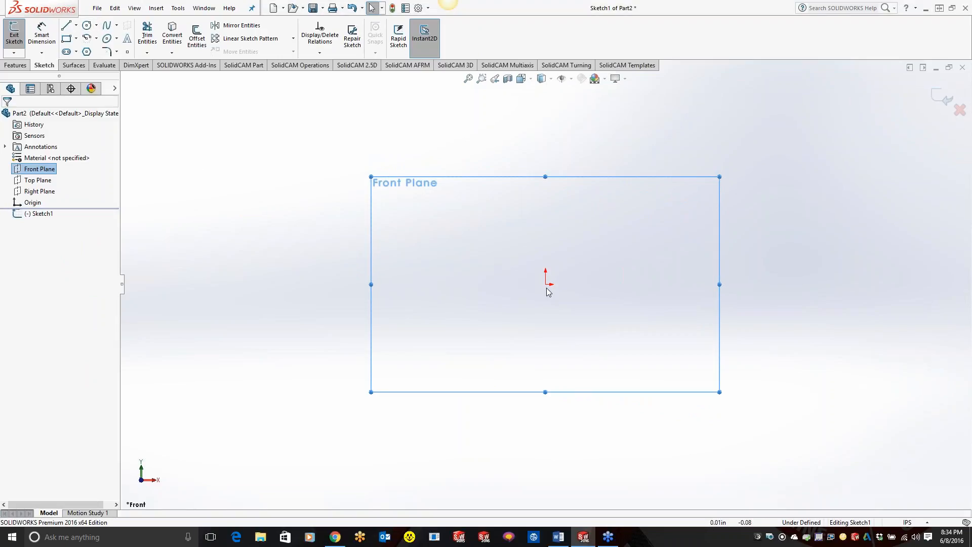
{"action": "left_click", "coordinate": [86, 25]}
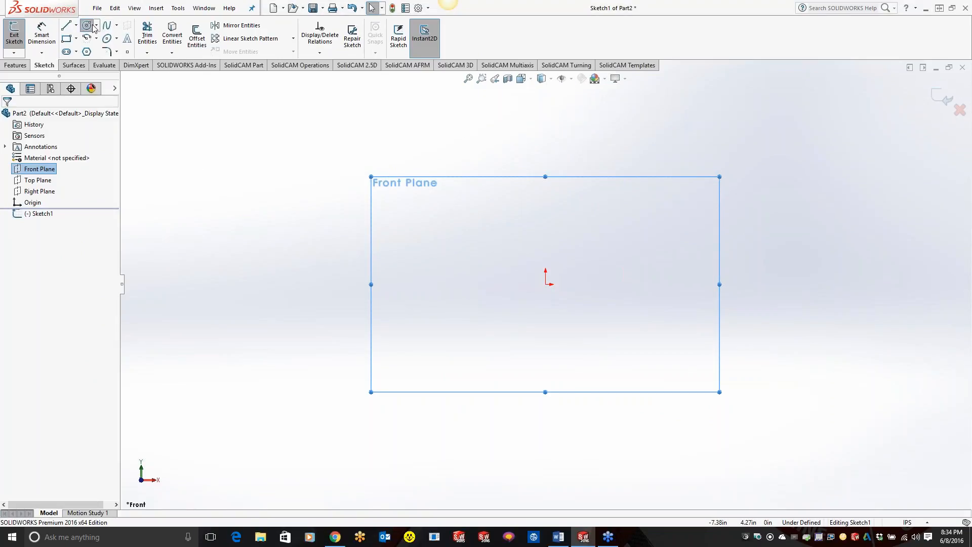
{"action": "left_click", "coordinate": [545, 284]}
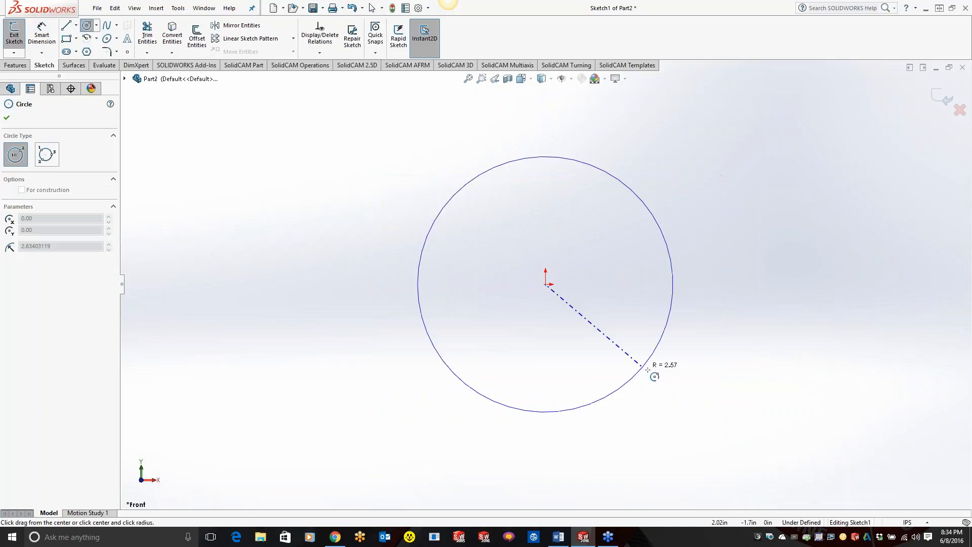
{"action": "left_click", "coordinate": [645, 368]}
{"action": "left_click", "coordinate": [545, 284]}
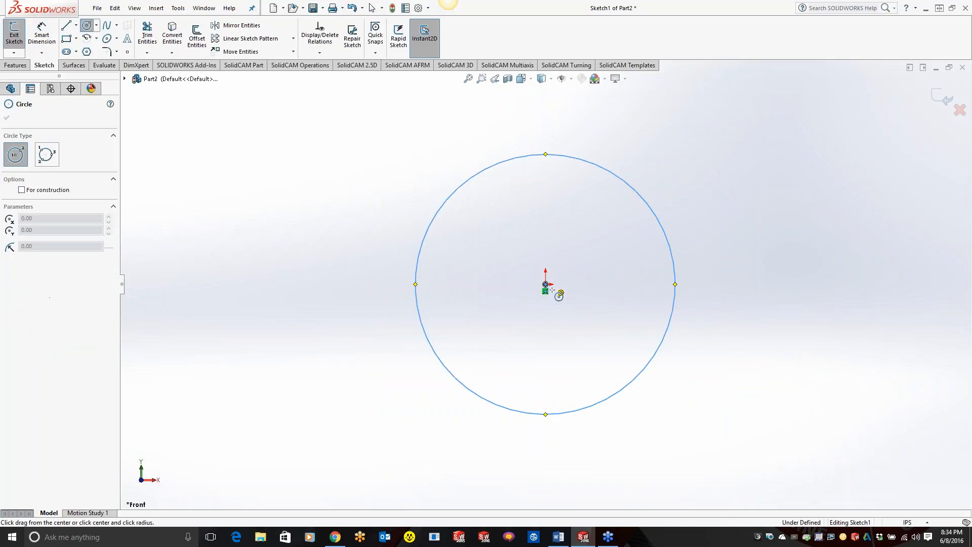
{"action": "left_click", "coordinate": [622, 340]}
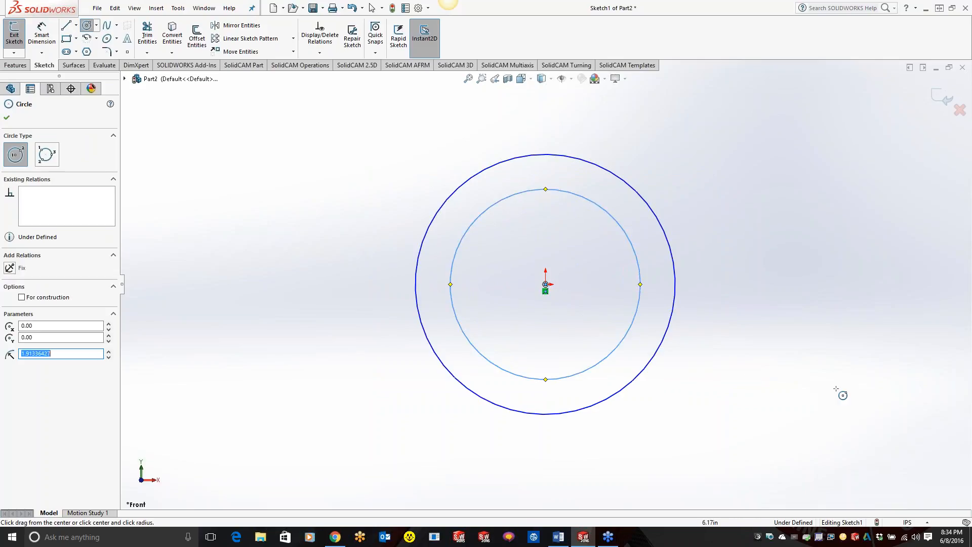
Step: Extrude the ring between the circles to a 7.10 in long tube and save the part on the desktop as Part2.SLDPRT
{"action": "left_click", "coordinate": [16, 65]}
{"action": "left_click", "coordinate": [19, 38]}
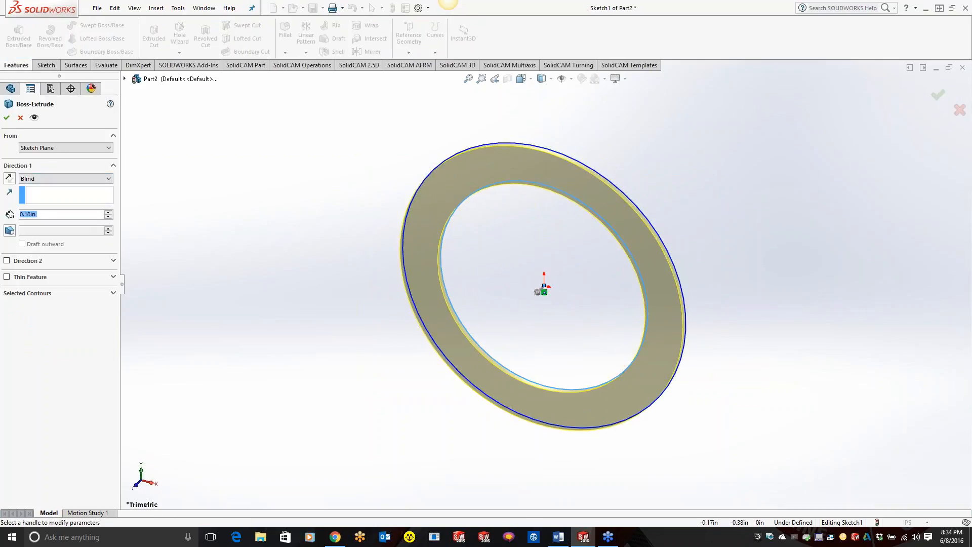
{"action": "left_click", "coordinate": [543, 279]}
{"action": "left_click", "coordinate": [236, 460]}
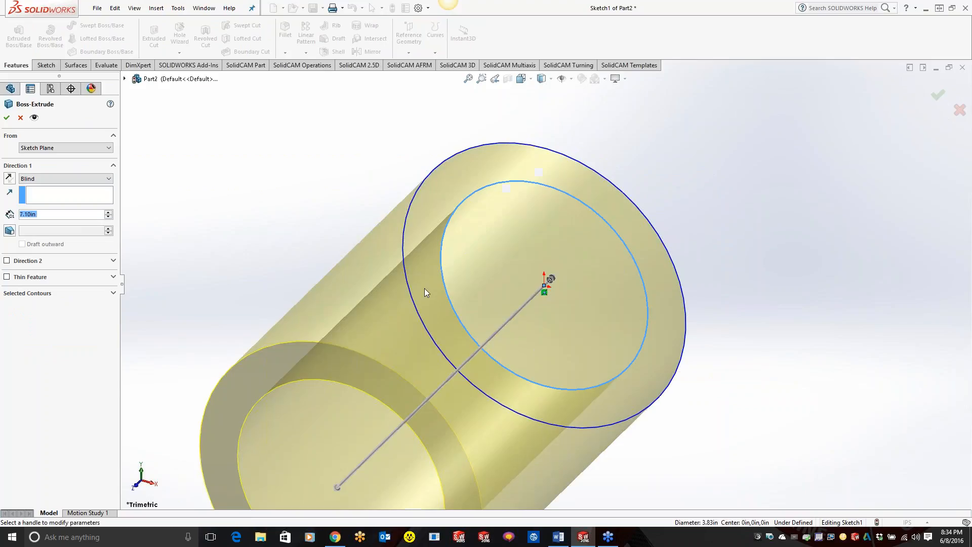
{"action": "scroll", "coordinate": [424, 288], "scroll_direction": "up", "scroll_amount": 4}
{"action": "left_click", "coordinate": [7, 118]}
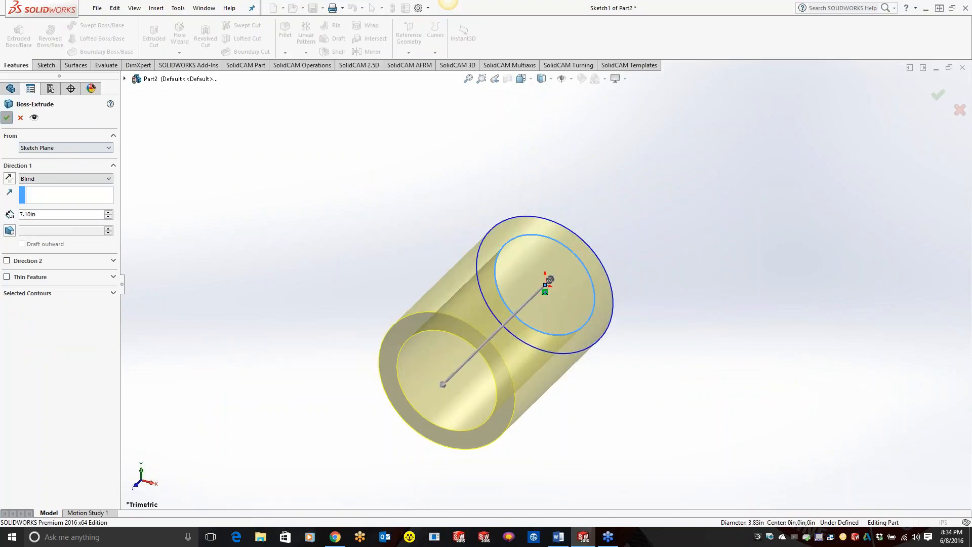
{"action": "left_click", "coordinate": [313, 7]}
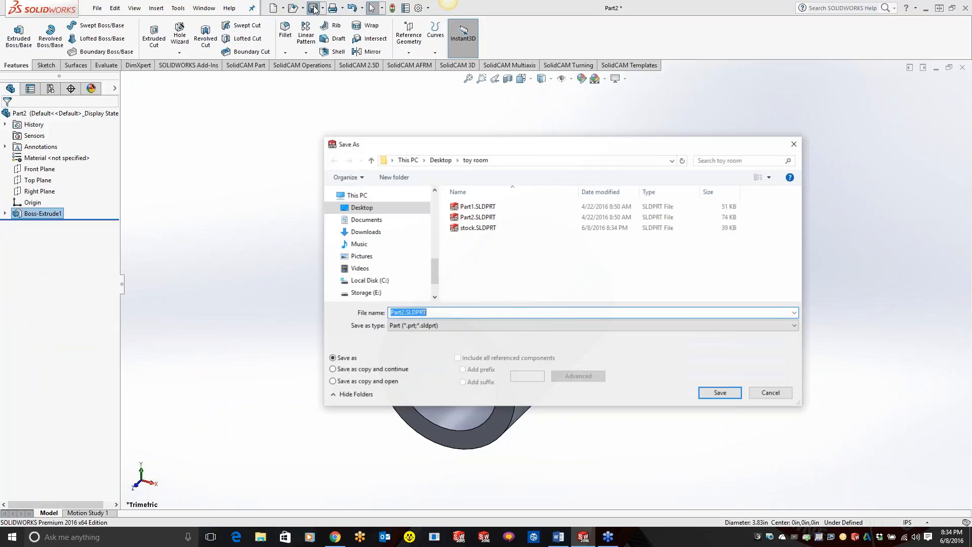
{"action": "left_click", "coordinate": [719, 393]}
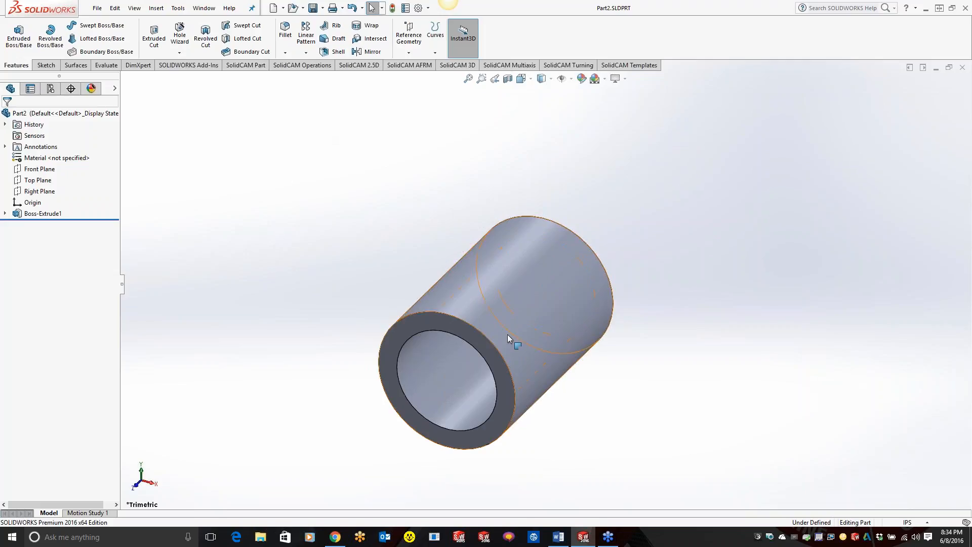
Step: Create an external Mill-Turn CAM-Part named Part2 in inches from the tube model, stored in the model file directory
{"action": "middle_click_drag", "start_coordinate": [497, 278], "coordinate": [349, 395]}
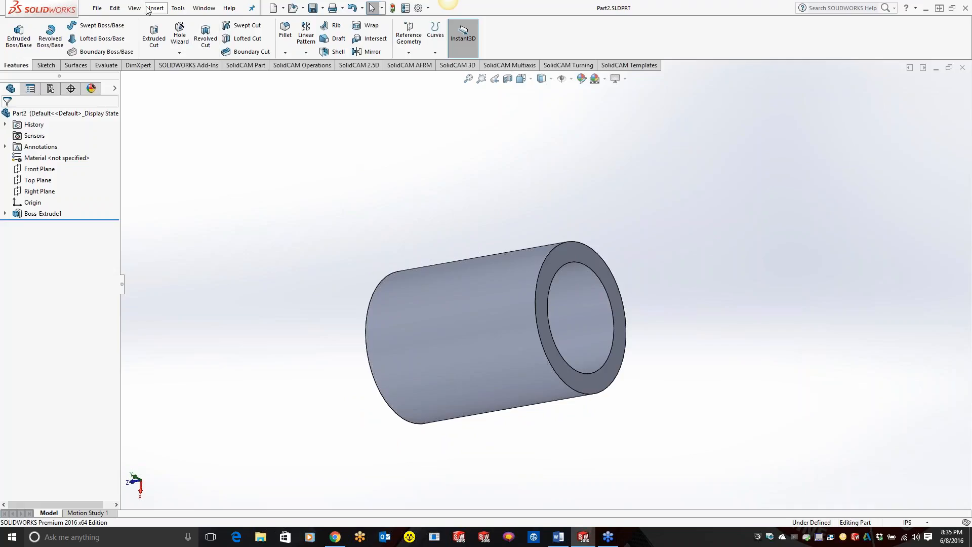
{"action": "left_click", "coordinate": [179, 8]}
{"action": "mouse_move", "coordinate": [208, 49]}
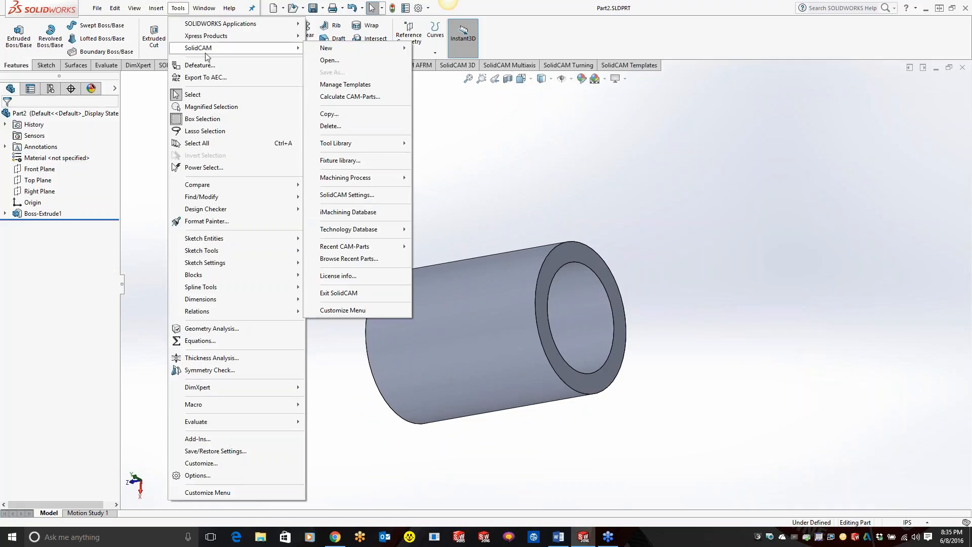
{"action": "mouse_move", "coordinate": [344, 49]}
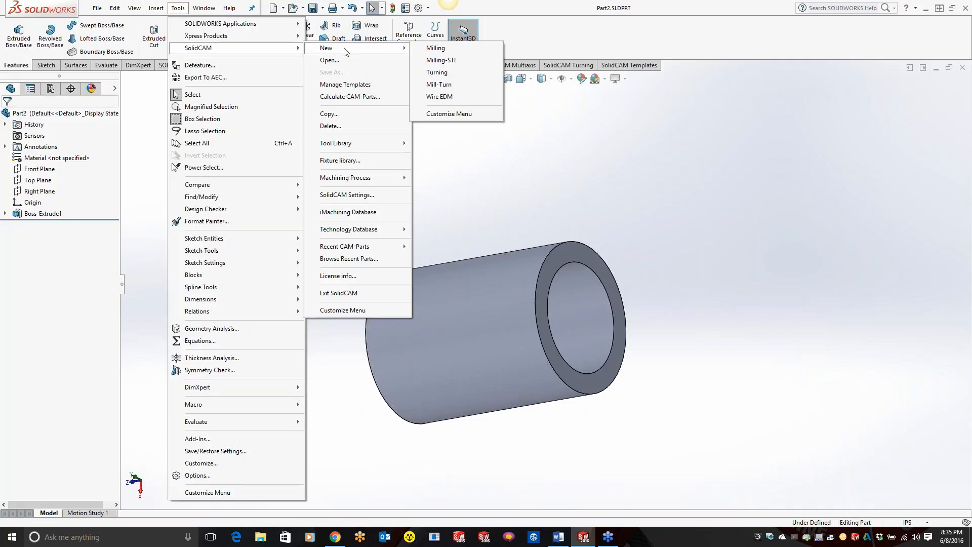
{"action": "left_click", "coordinate": [454, 86]}
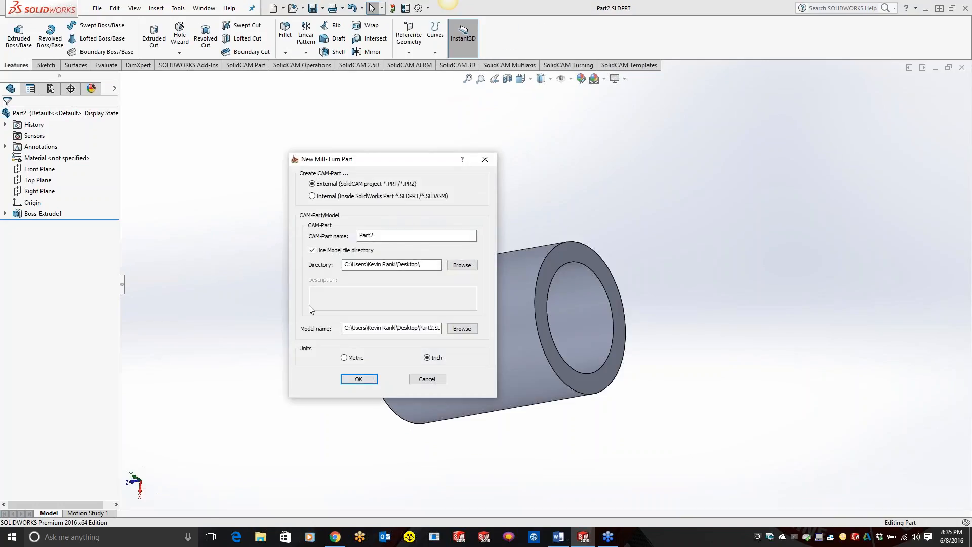
{"action": "left_click", "coordinate": [358, 379]}
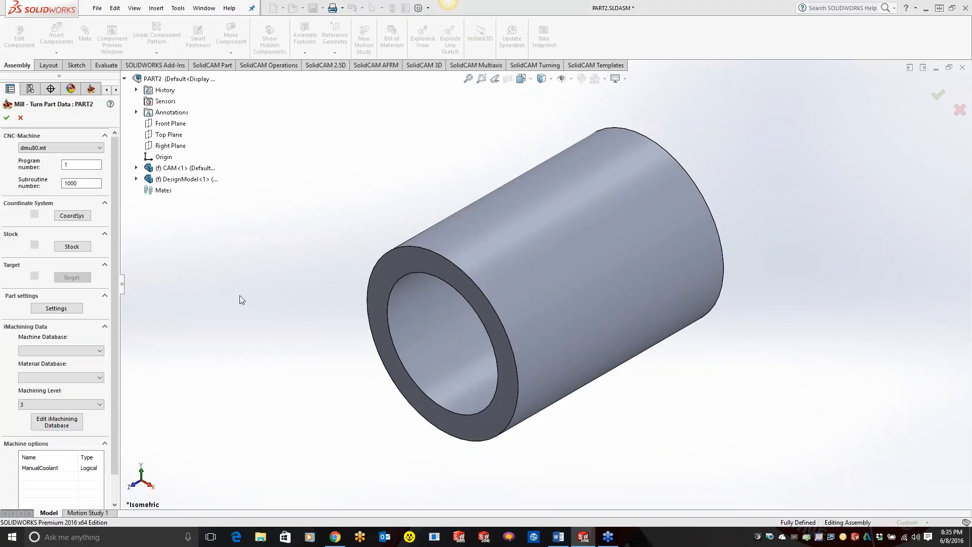
Step: Define the machine coordinate system from the tube's inner cylindrical face, with the origin at the center of the revolution face
{"action": "left_click", "coordinate": [74, 217]}
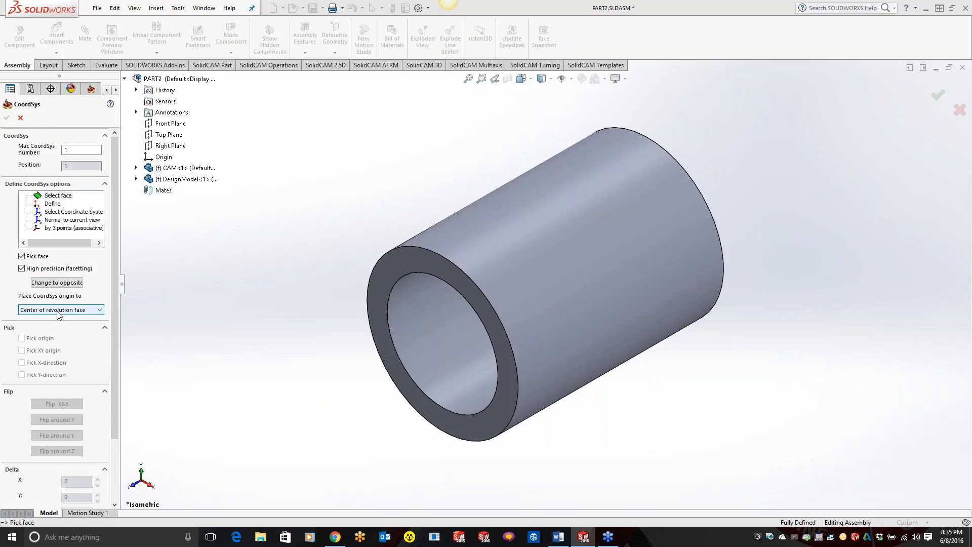
{"action": "left_click", "coordinate": [460, 297]}
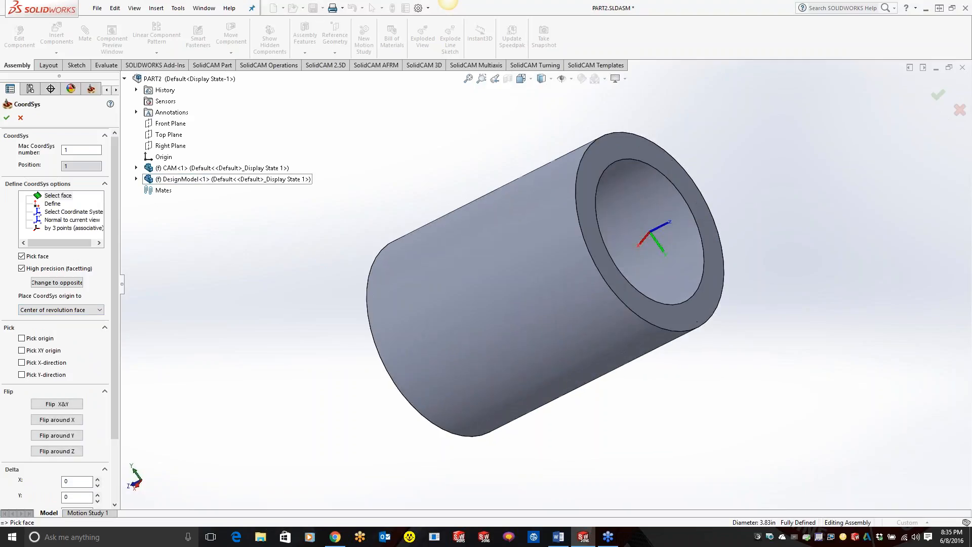
{"action": "left_click", "coordinate": [7, 117]}
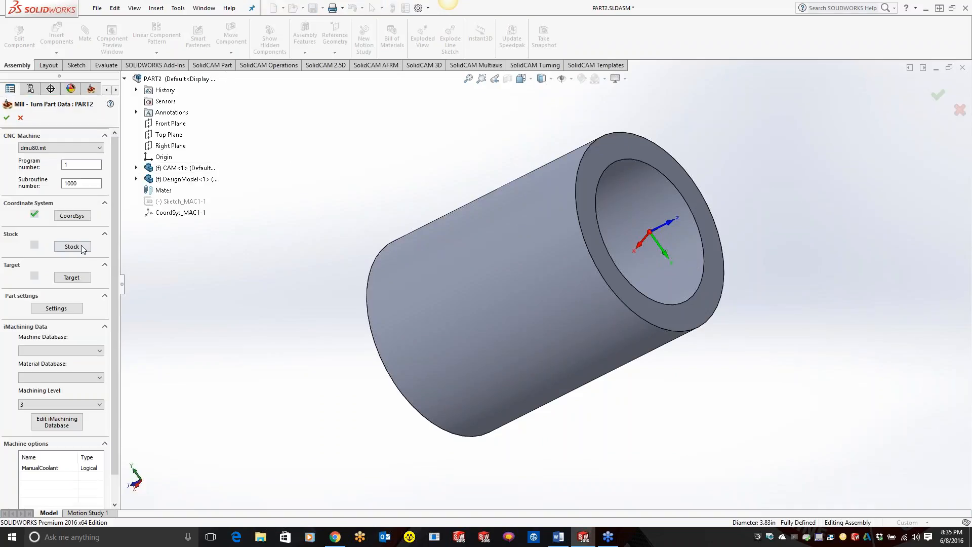
Step: Define a cylindrical stock relative to the tube solid with a right (+Z) offset of 0.1 in
{"action": "left_click", "coordinate": [82, 246]}
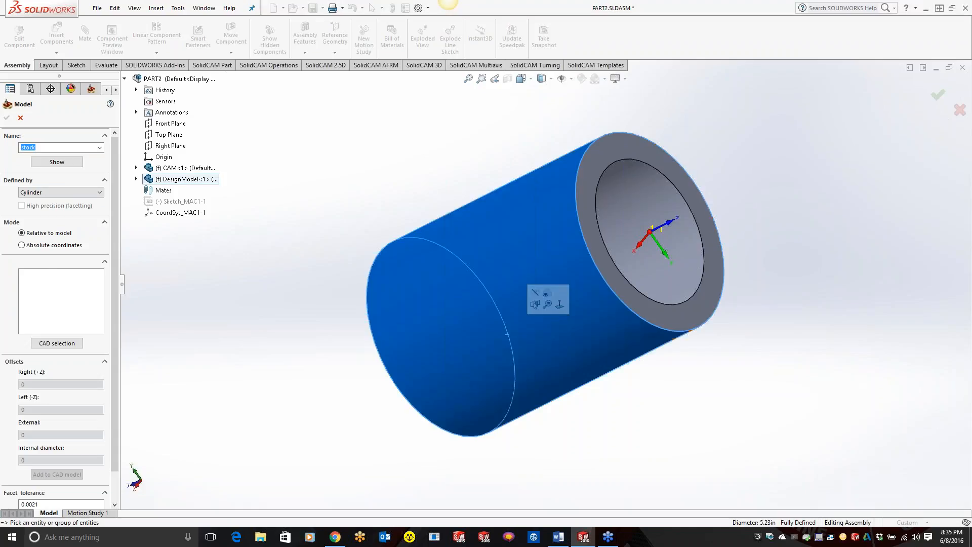
{"action": "left_click", "coordinate": [542, 290]}
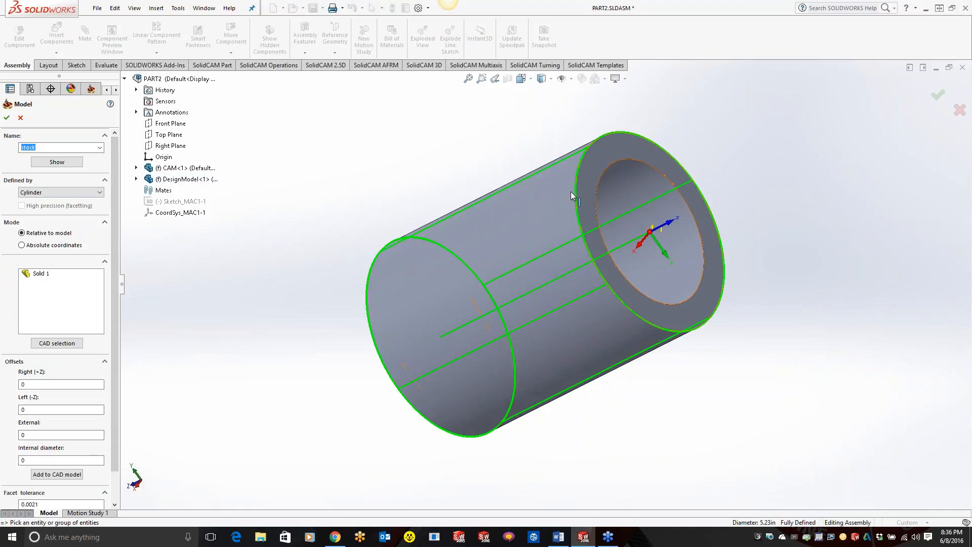
{"action": "middle_click_drag", "start_coordinate": [745, 247], "coordinate": [699, 294]}
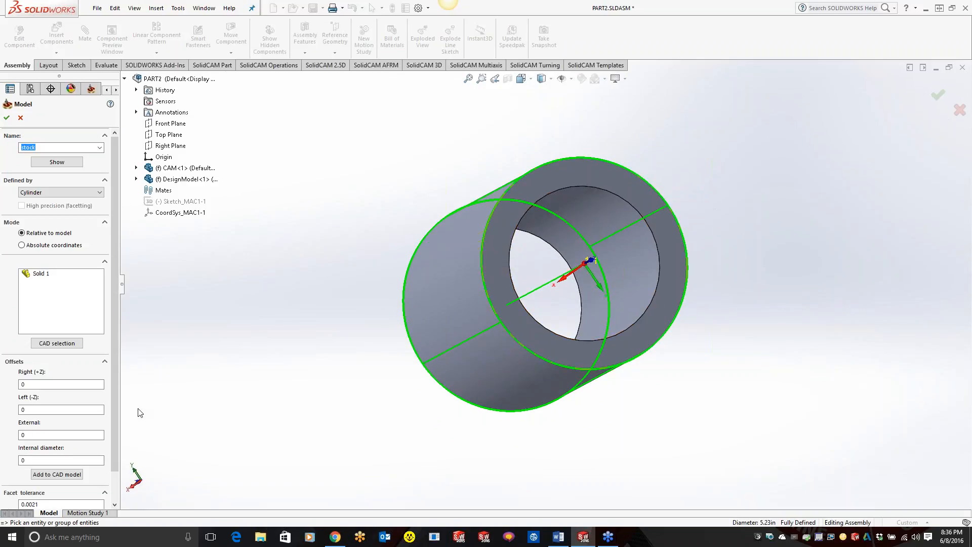
{"action": "left_click", "coordinate": [41, 385]}
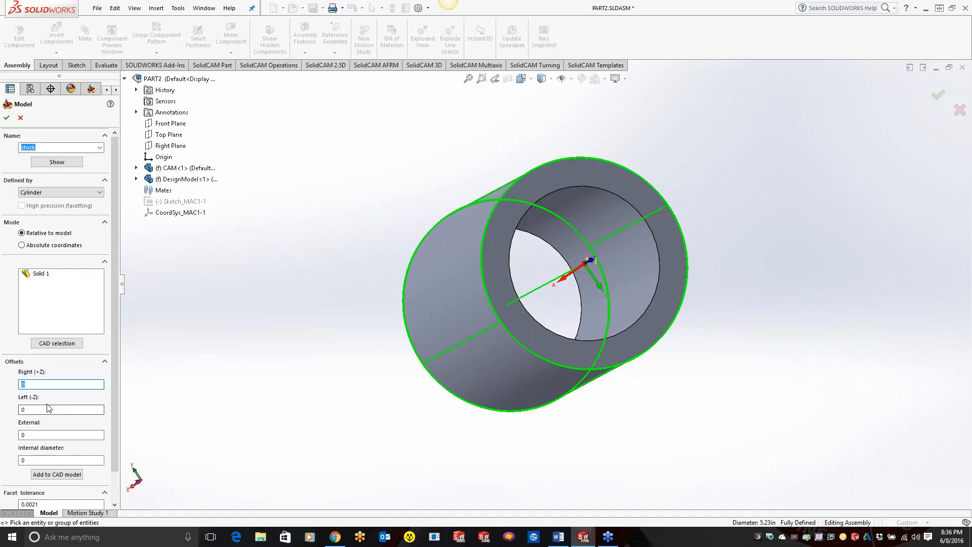
{"action": "type", "text": ".1"}
{"action": "key", "text": "Tab"}
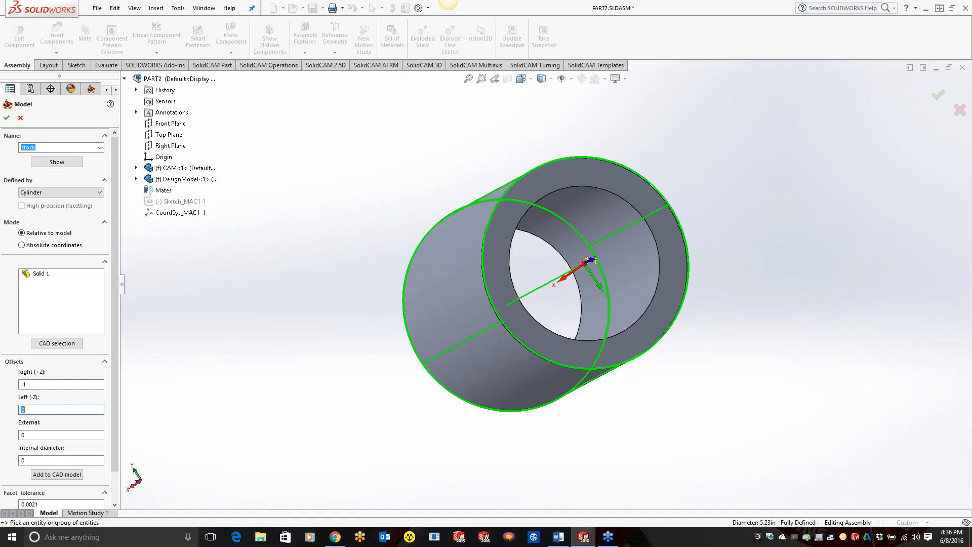
{"action": "scroll", "coordinate": [664, 210], "scroll_direction": "down", "scroll_amount": 3}
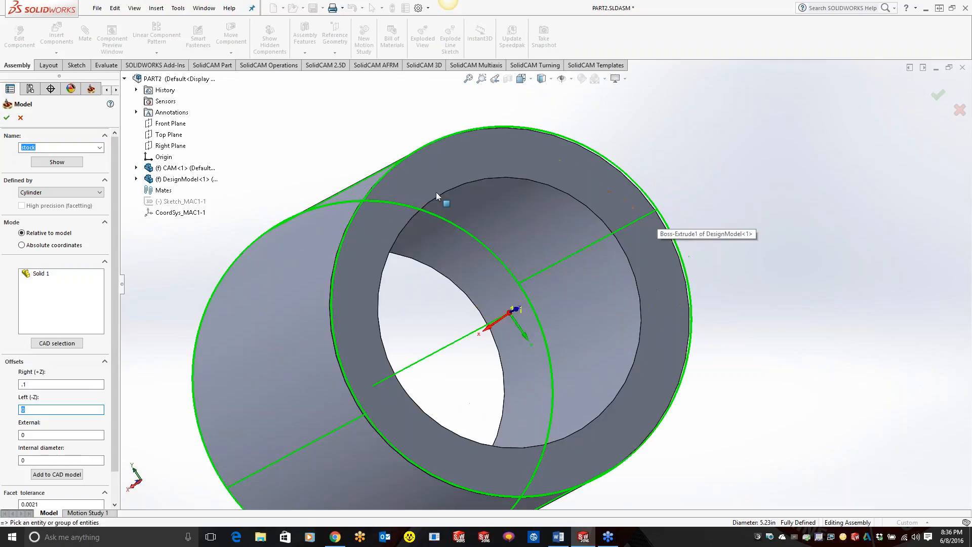
{"action": "middle_click_drag", "start_coordinate": [487, 204], "coordinate": [575, 207]}
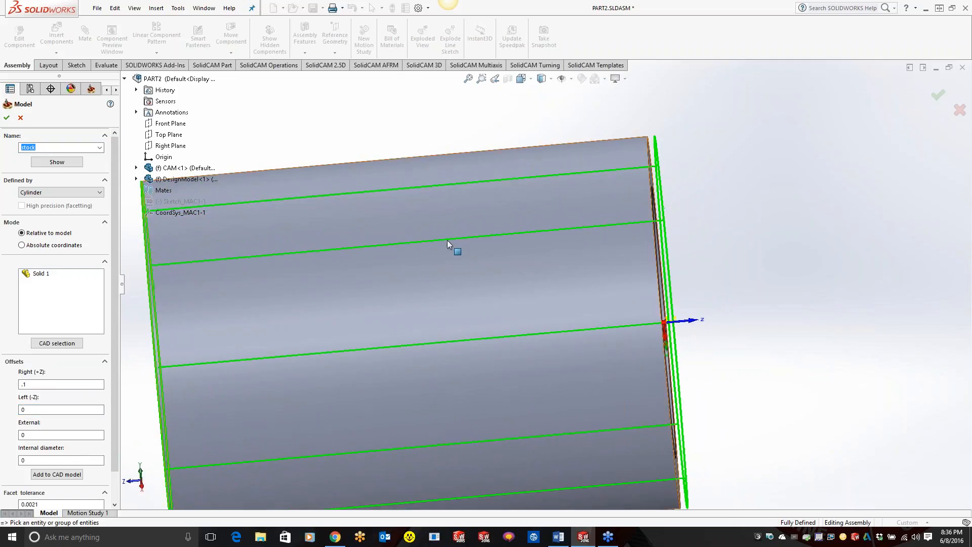
Step: Set the cylindrical stock's right (+Z) offset to 0.5 in and its external offset to 0.1 in
{"action": "left_click_drag", "start_coordinate": [61, 384], "coordinate": [15, 383]}
{"action": "type", "text": ".5"}
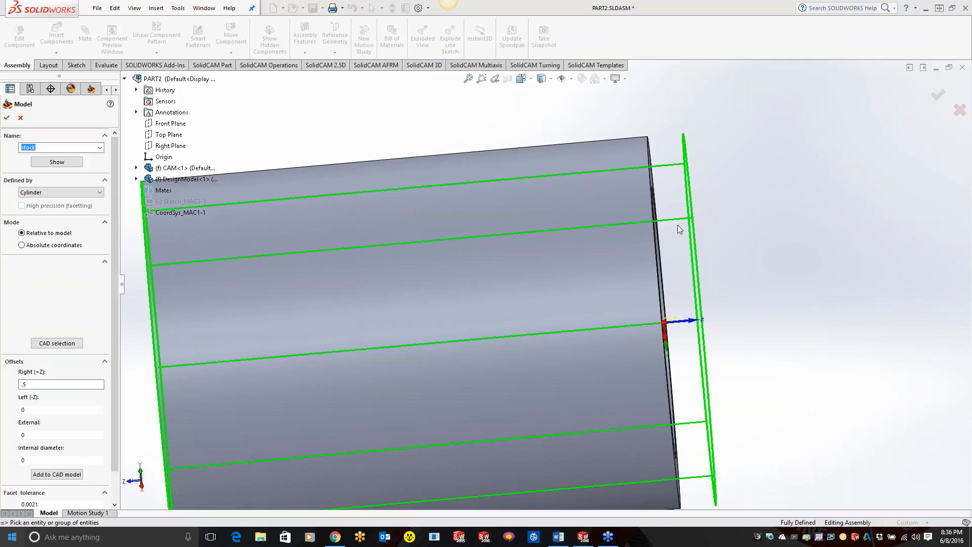
{"action": "left_click", "coordinate": [659, 256]}
{"action": "middle_click_drag", "start_coordinate": [769, 301], "coordinate": [711, 313]}
{"action": "scroll", "coordinate": [709, 312], "scroll_direction": "up", "scroll_amount": 2}
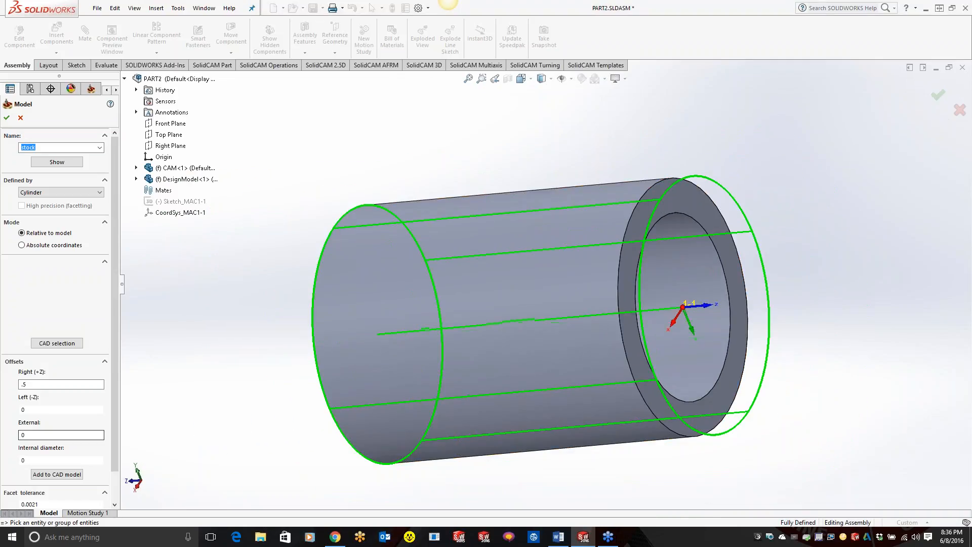
{"action": "left_click", "coordinate": [48, 434]}
{"action": "type", "text": ".1"}
{"action": "key", "text": "Tab"}
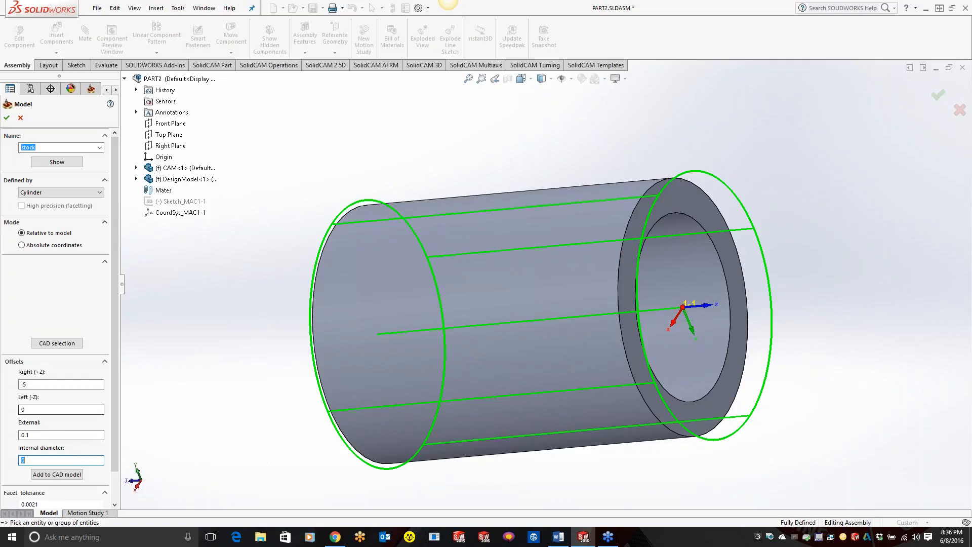
Step: Check the diameter of the tube's bore edge and set the stock's internal diameter to 0.5 in
{"action": "left_click", "coordinate": [28, 459]}
{"action": "double_click", "coordinate": [28, 459]}
{"action": "left_click", "coordinate": [727, 352]}
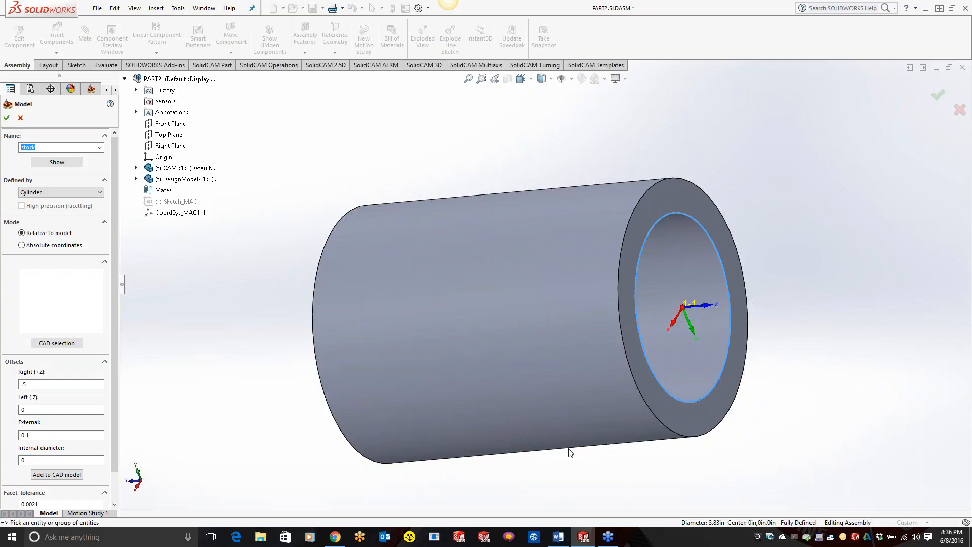
{"action": "left_click", "coordinate": [731, 365]}
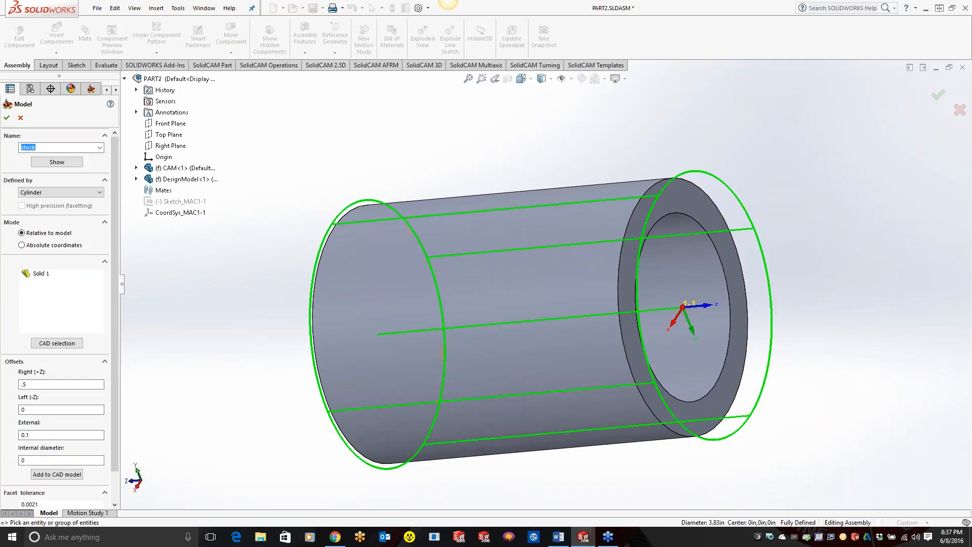
{"action": "double_click", "coordinate": [35, 460]}
{"action": "type", "text": ".5"}
{"action": "key", "text": "Tab"}
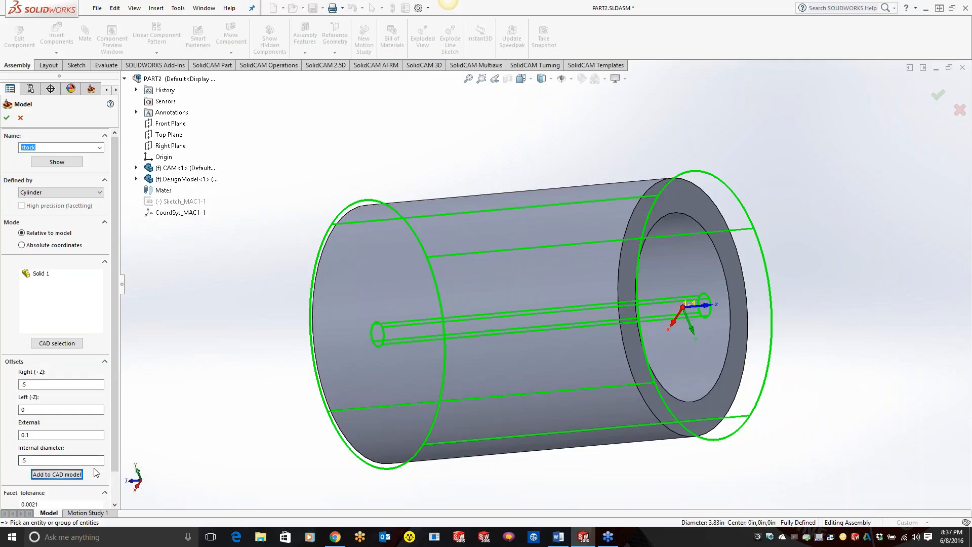
Step: Set the stock's internal diameter to 2 in, inspect the hollow preview and review the available stock definition types
{"action": "left_click_drag", "start_coordinate": [39, 461], "coordinate": [11, 460]}
{"action": "type", "text": "2"}
{"action": "key", "text": "Tab"}
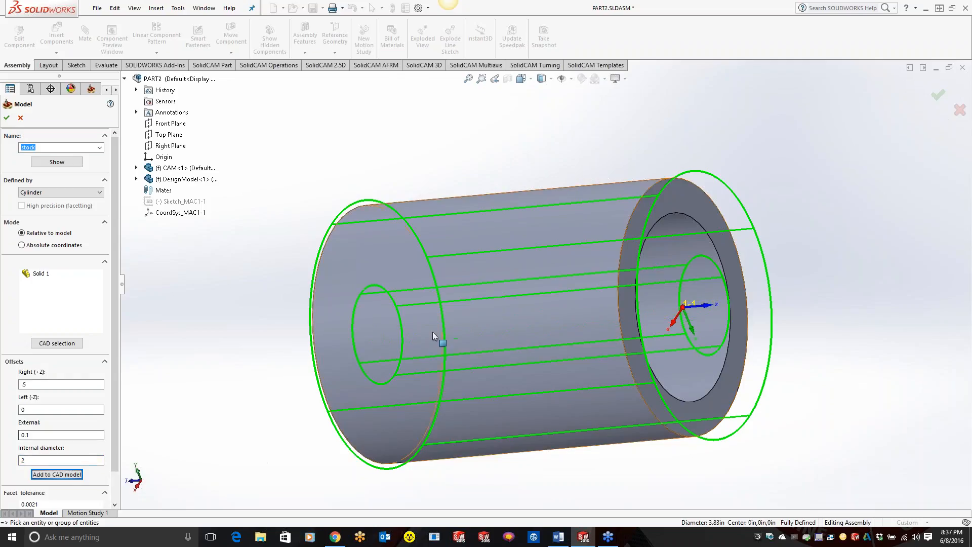
{"action": "middle_click_drag", "start_coordinate": [570, 305], "coordinate": [458, 286]}
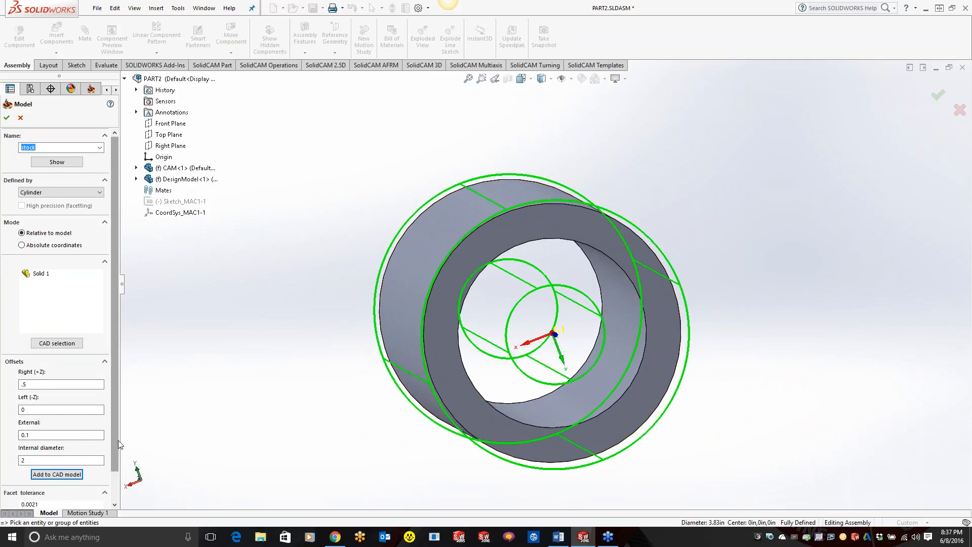
{"action": "scroll", "coordinate": [118, 474], "scroll_direction": "down", "scroll_amount": 1}
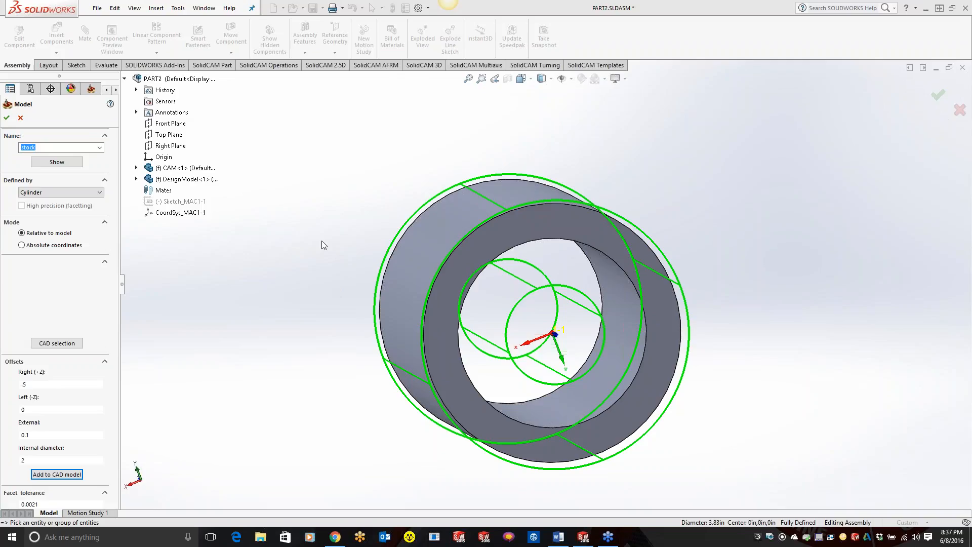
{"action": "left_click", "coordinate": [83, 193]}
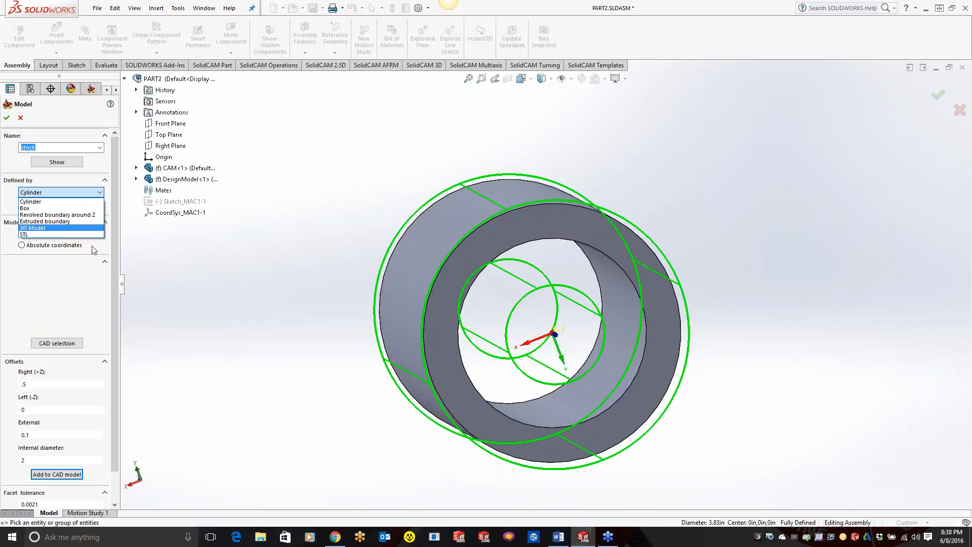
{"action": "left_click", "coordinate": [117, 358]}
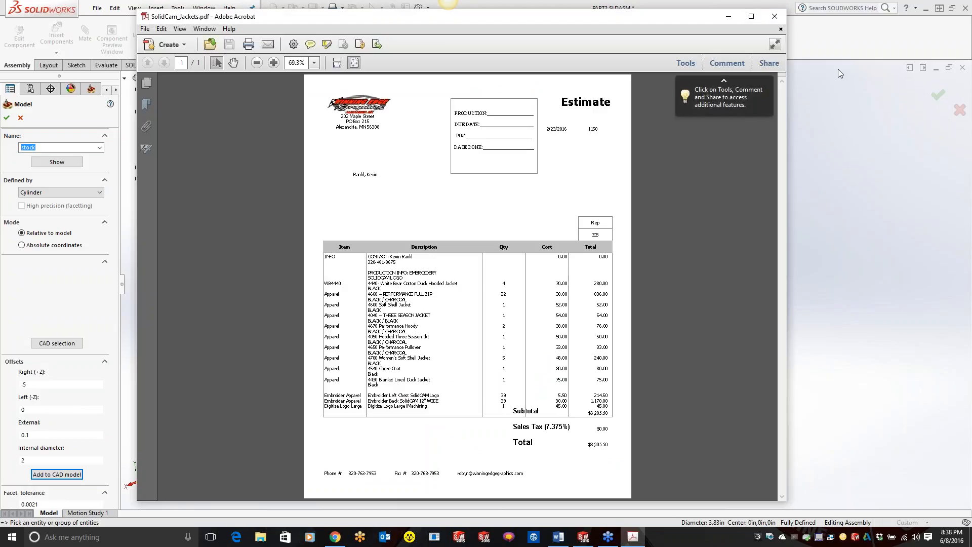
Step: Close the estimate PDF, show SolidCAM Tell-a-Friend Program.pdf from the desktop at full size, and switch back to SOLIDWORKS
{"action": "left_click", "coordinate": [774, 16]}
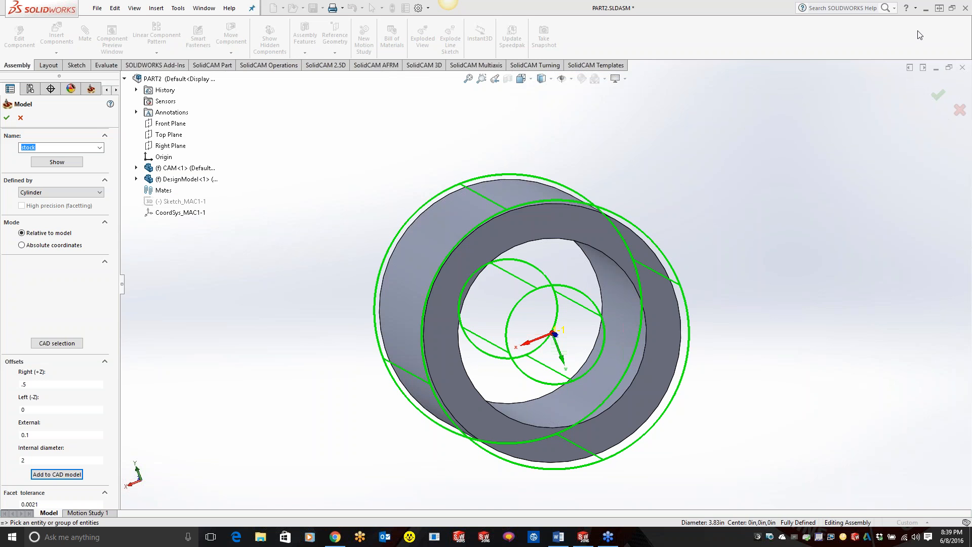
{"action": "left_click", "coordinate": [924, 9]}
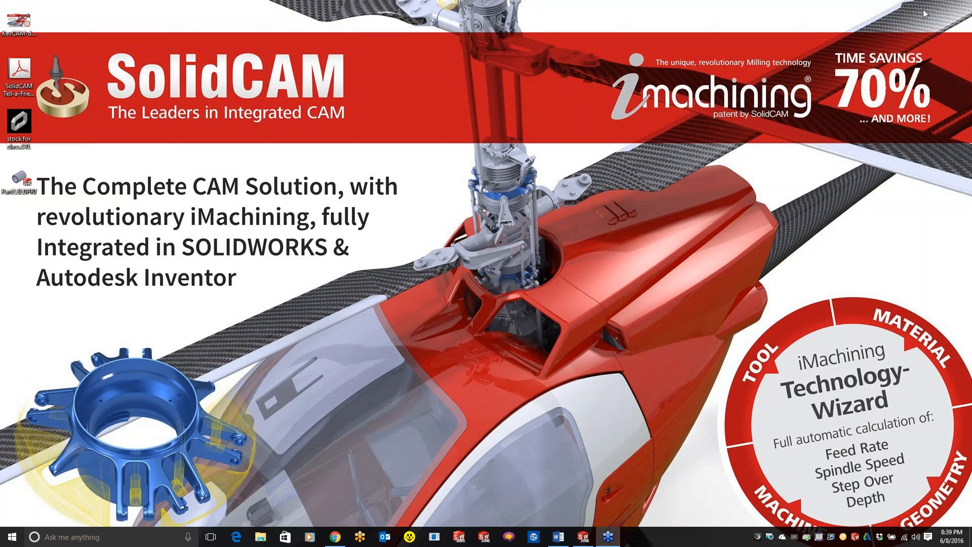
{"action": "double_click", "coordinate": [19, 73]}
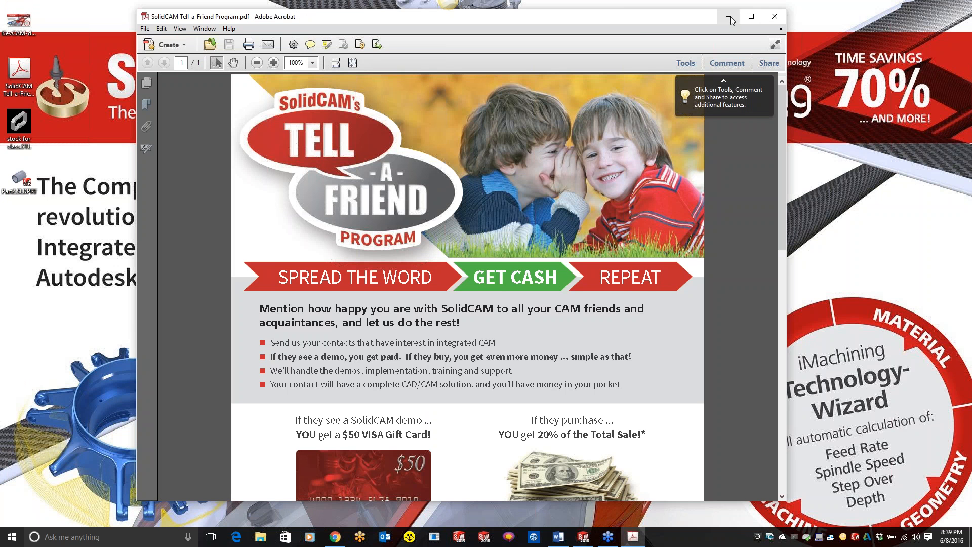
{"action": "left_click", "coordinate": [751, 16]}
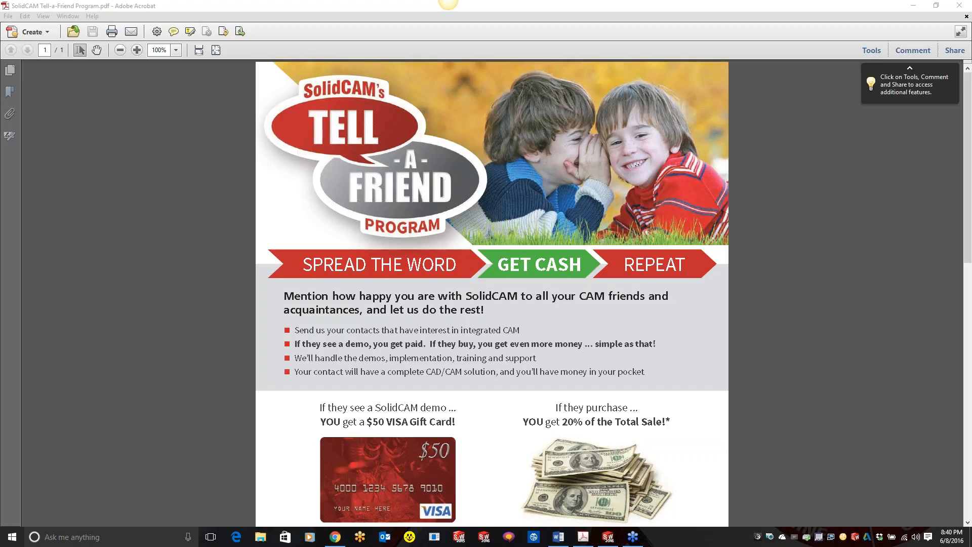
{"action": "left_click", "coordinate": [912, 6]}
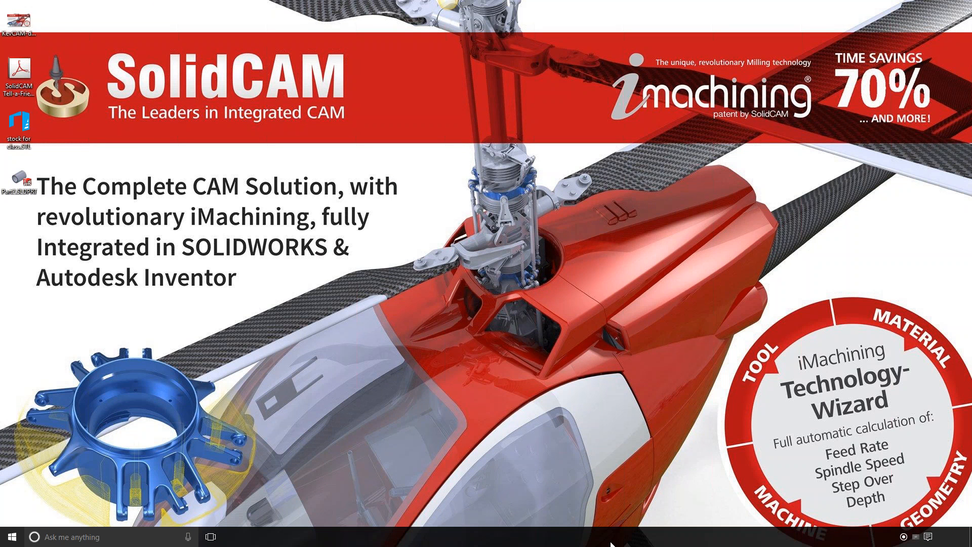
{"action": "left_click", "coordinate": [581, 541]}
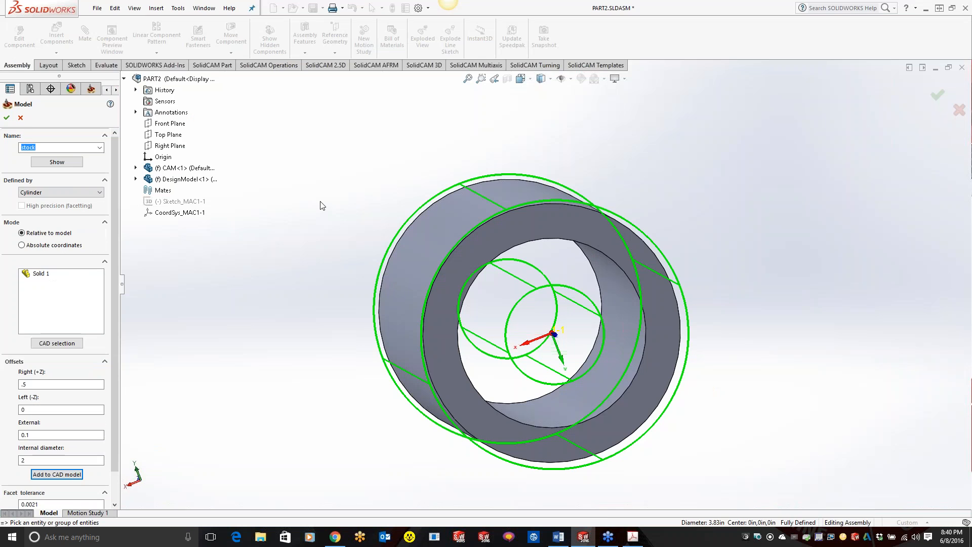
Step: Cancel the tube's stock definition and leave its Mill-Turn CAM-Part definition
{"action": "left_click", "coordinate": [20, 118]}
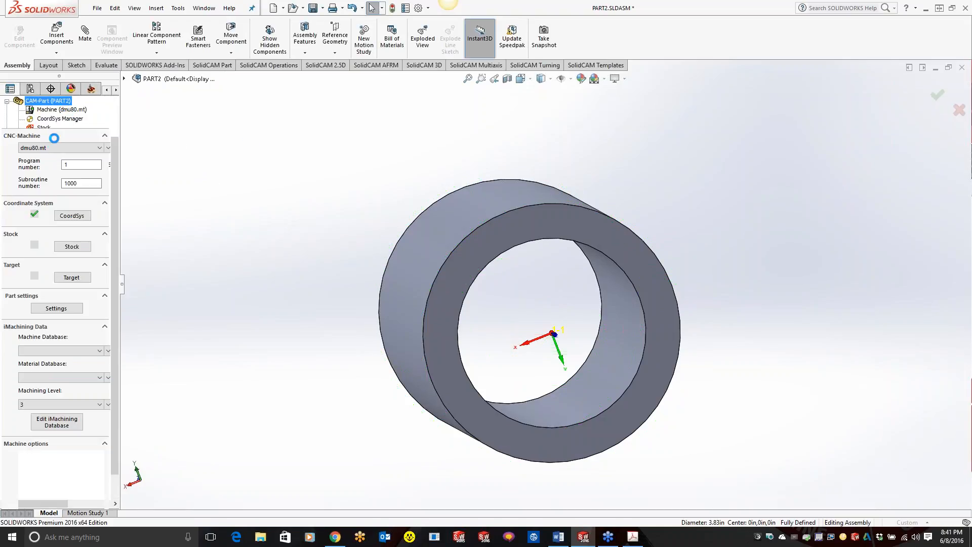
{"action": "left_click", "coordinate": [21, 118]}
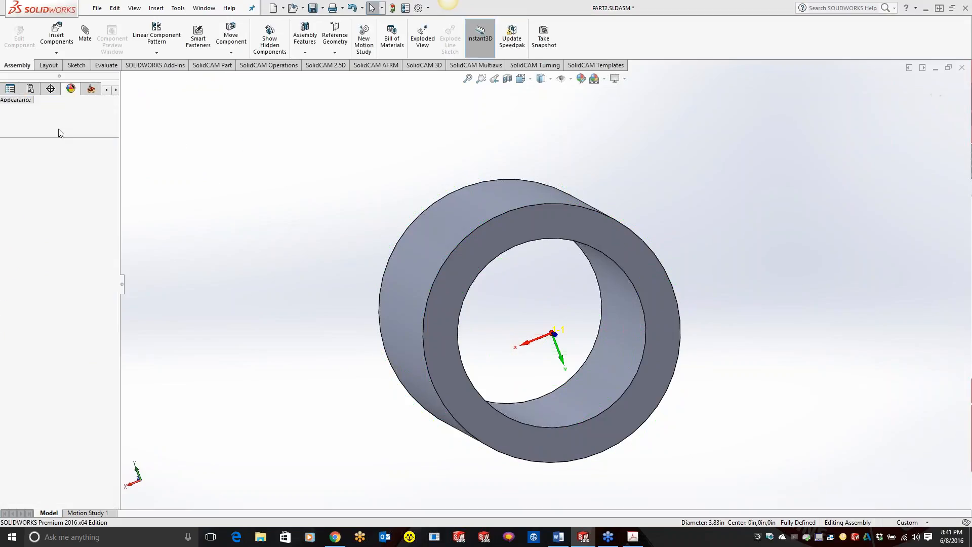
Step: Open the recent CAM-Part SENSOR HOUSING-9.prz in SolidCAM
{"action": "left_click", "coordinate": [137, 8]}
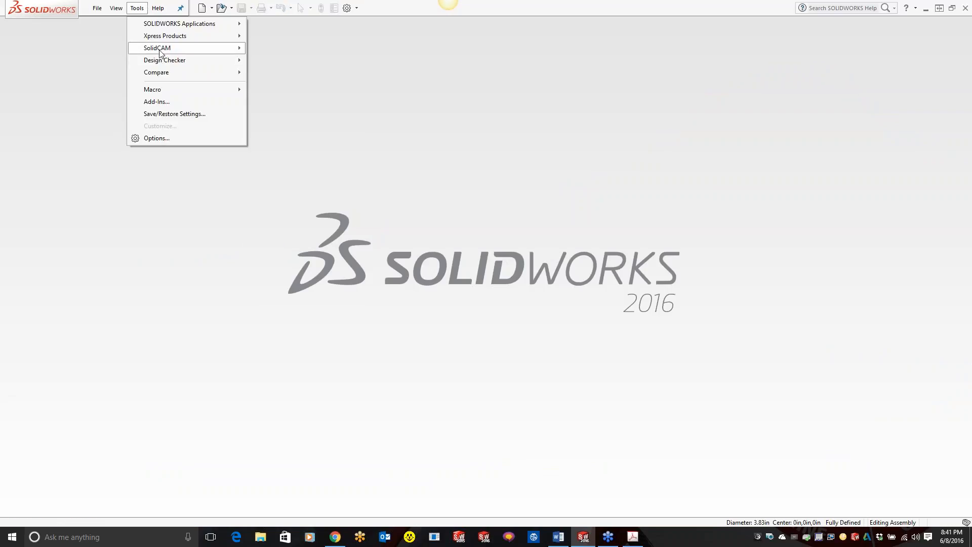
{"action": "mouse_move", "coordinate": [158, 51]}
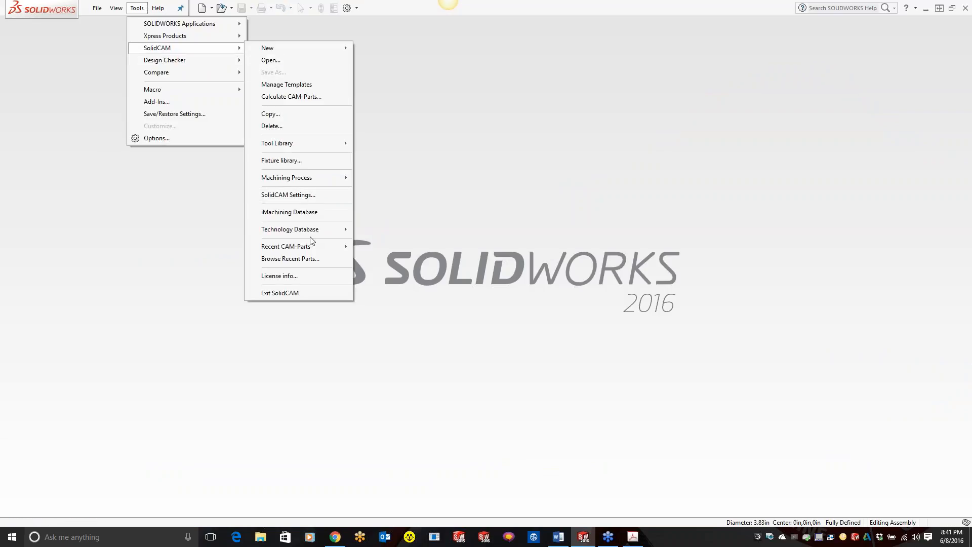
{"action": "mouse_move", "coordinate": [313, 246]}
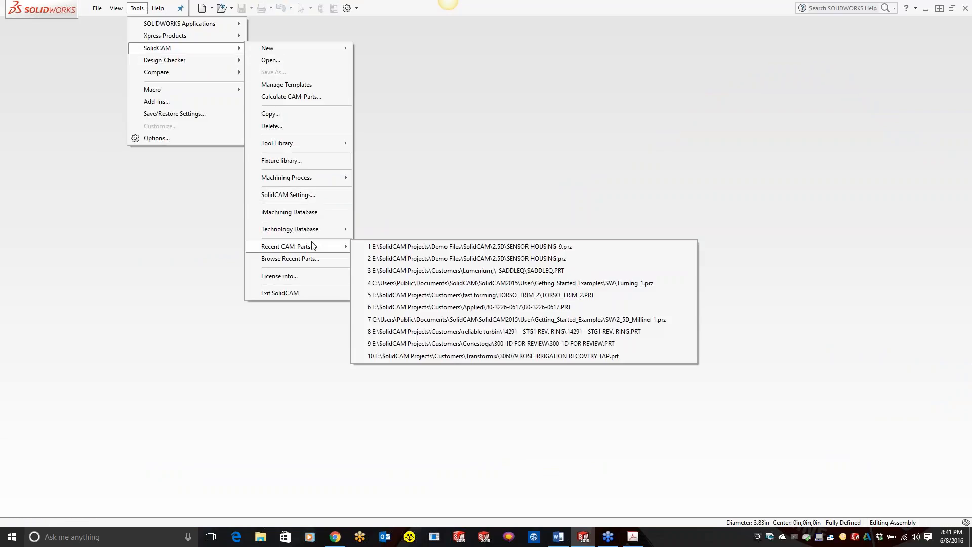
{"action": "left_click", "coordinate": [393, 247]}
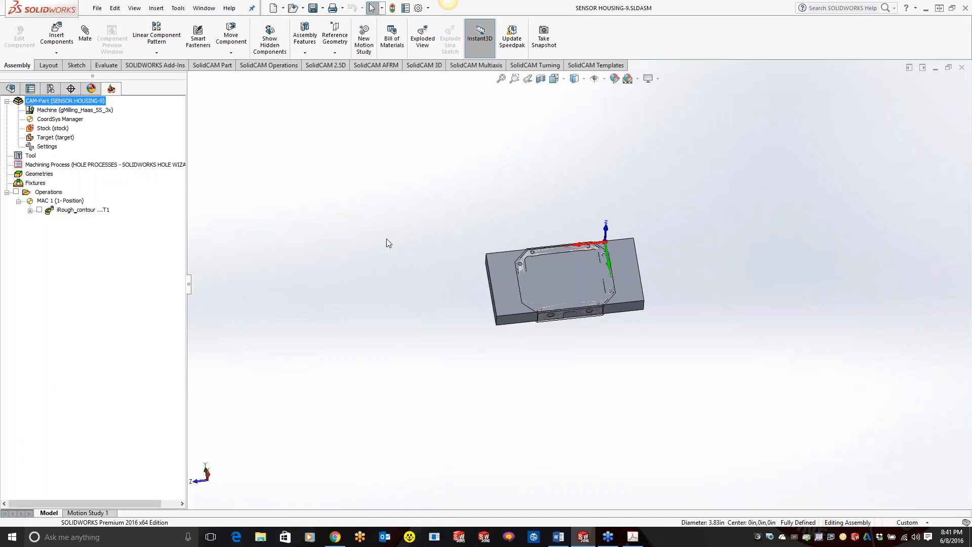
{"action": "scroll", "coordinate": [627, 252], "scroll_direction": "down", "scroll_amount": 5}
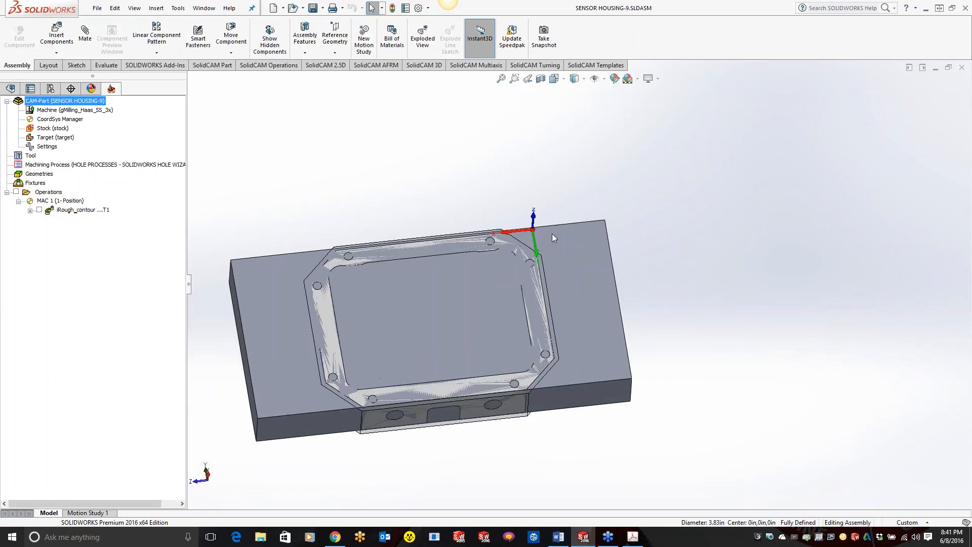
Step: Examine the component structure of the SENSOR HOUSING-9 assembly, expanding the DesignModel and stock parts down to the coordinate system sketch
{"action": "scroll", "coordinate": [557, 238], "scroll_direction": "down", "scroll_amount": 4}
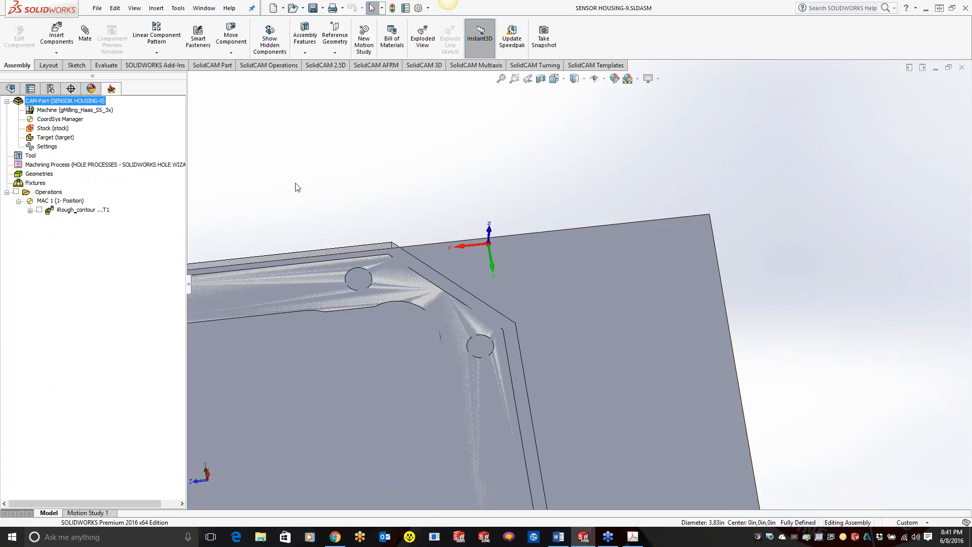
{"action": "left_click", "coordinate": [11, 89]}
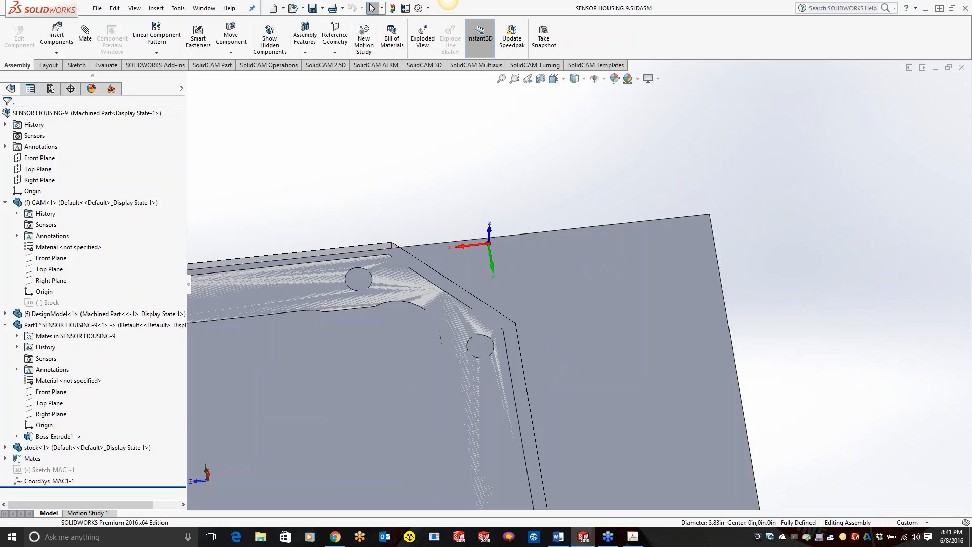
{"action": "left_click", "coordinate": [6, 314]}
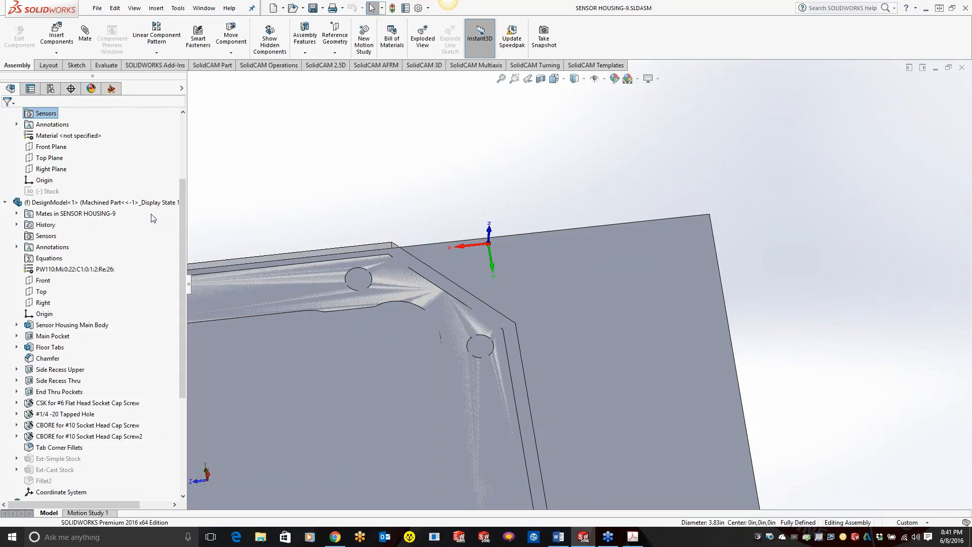
{"action": "left_click_drag", "start_coordinate": [180, 256], "coordinate": [183, 286]}
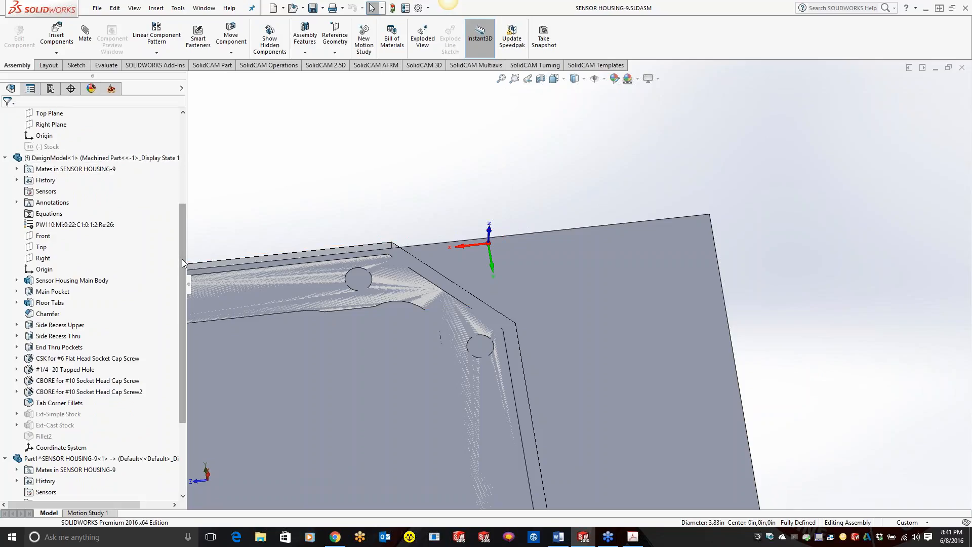
{"action": "scroll", "coordinate": [178, 225], "scroll_direction": "up", "scroll_amount": 3}
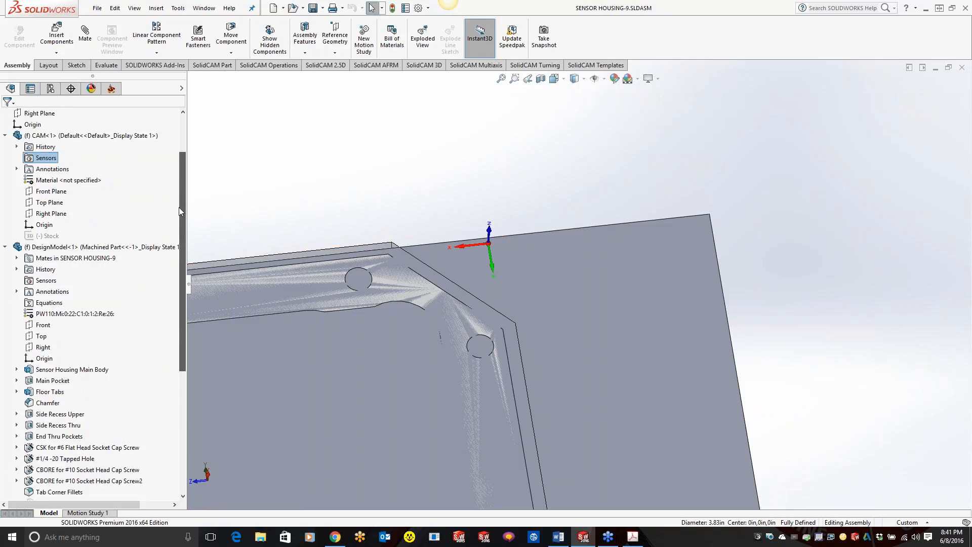
{"action": "scroll", "coordinate": [181, 218], "scroll_direction": "down", "scroll_amount": 1}
{"action": "left_click_drag", "start_coordinate": [183, 226], "coordinate": [183, 338]}
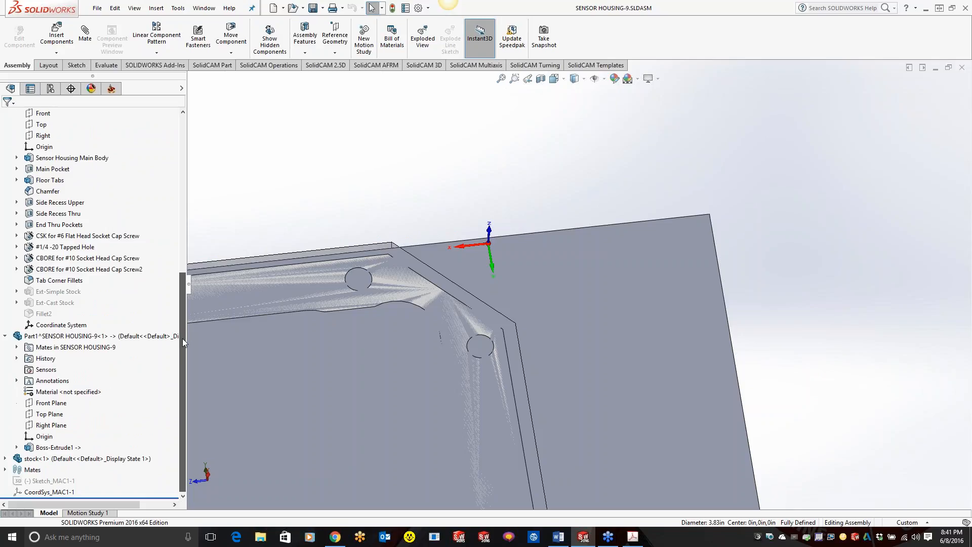
{"action": "left_click", "coordinate": [4, 458]}
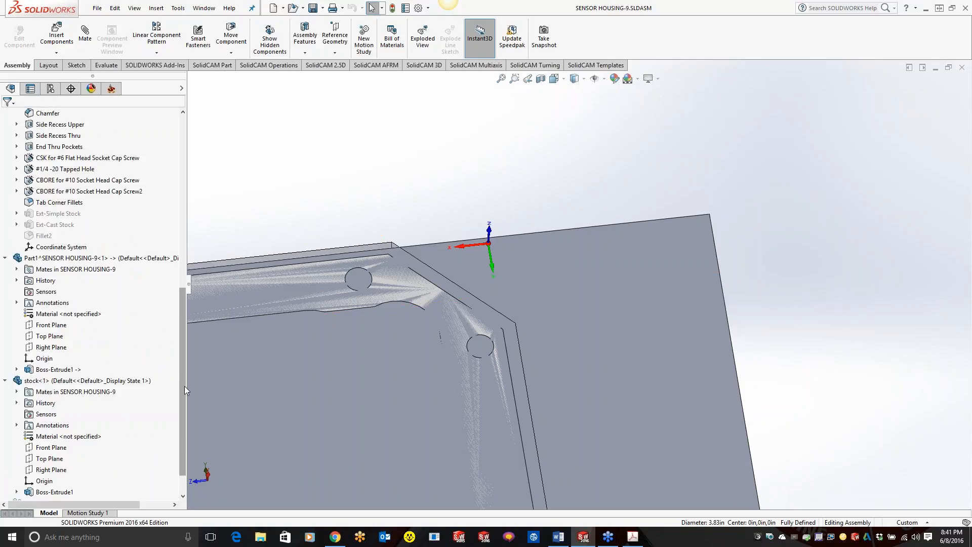
{"action": "left_click_drag", "start_coordinate": [184, 385], "coordinate": [187, 425]}
Step: Show the hidden coordinate system sketch Sketch_MAC1-1 and suppress the stock component to expose the machined housing
{"action": "left_click", "coordinate": [47, 481]}
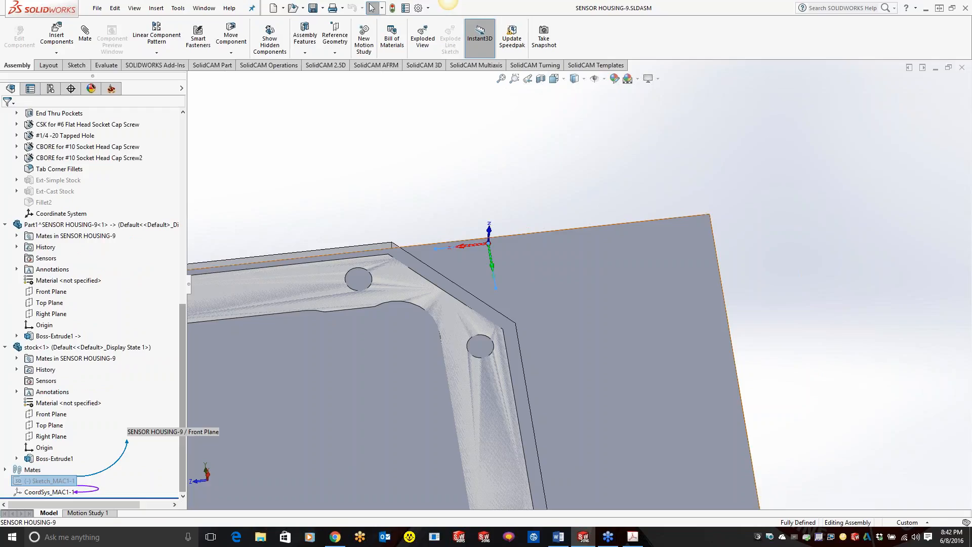
{"action": "right_click", "coordinate": [51, 480]}
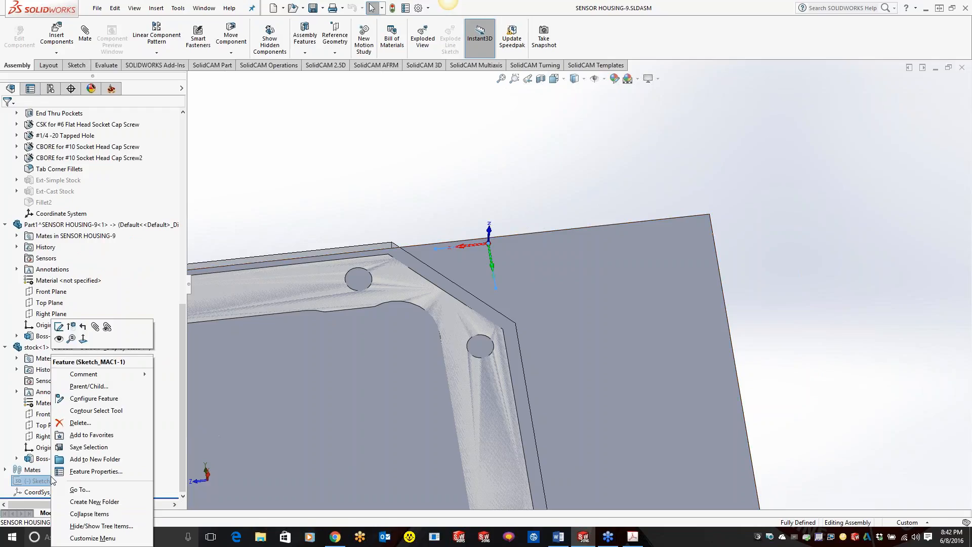
{"action": "left_click", "coordinate": [78, 338]}
{"action": "right_click", "coordinate": [584, 268]}
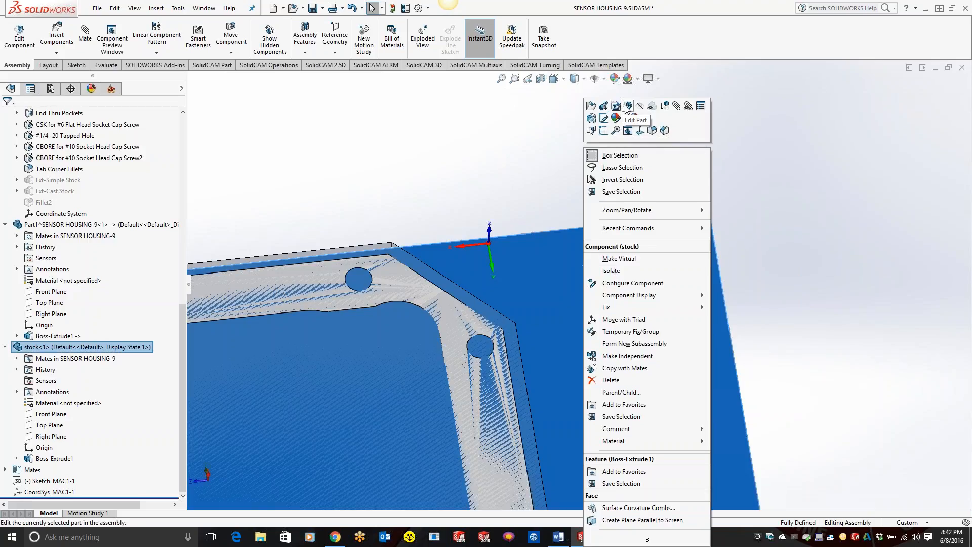
{"action": "left_click", "coordinate": [664, 106]}
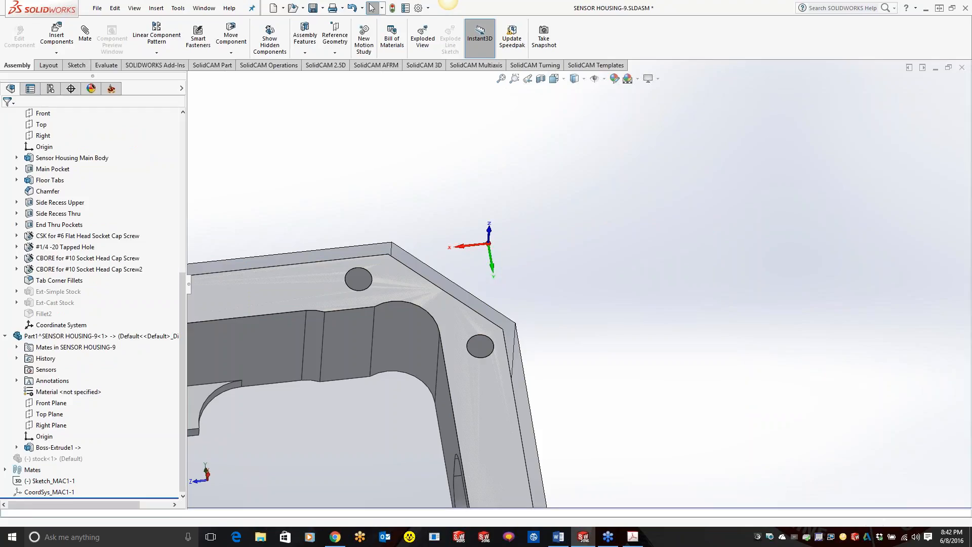
{"action": "left_click", "coordinate": [54, 481]}
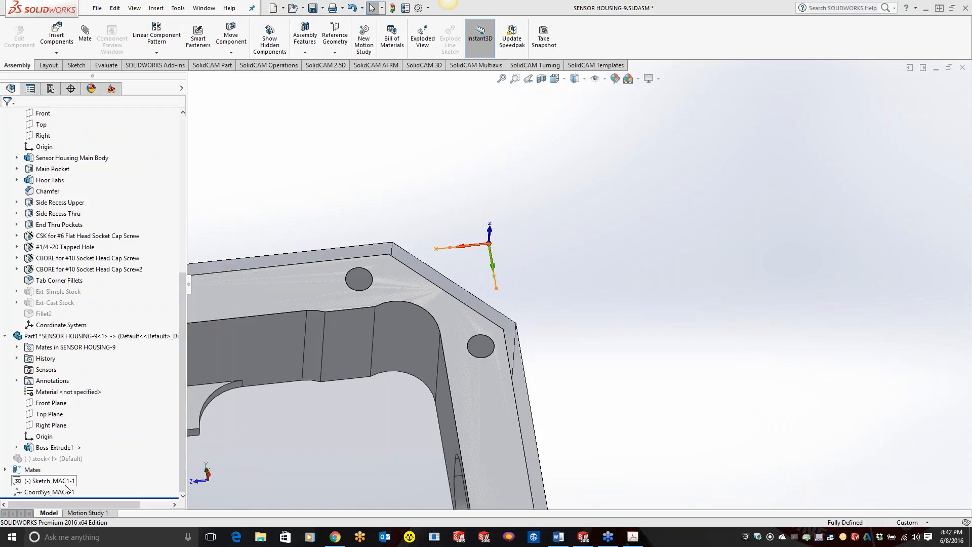
{"action": "right_click", "coordinate": [63, 482]}
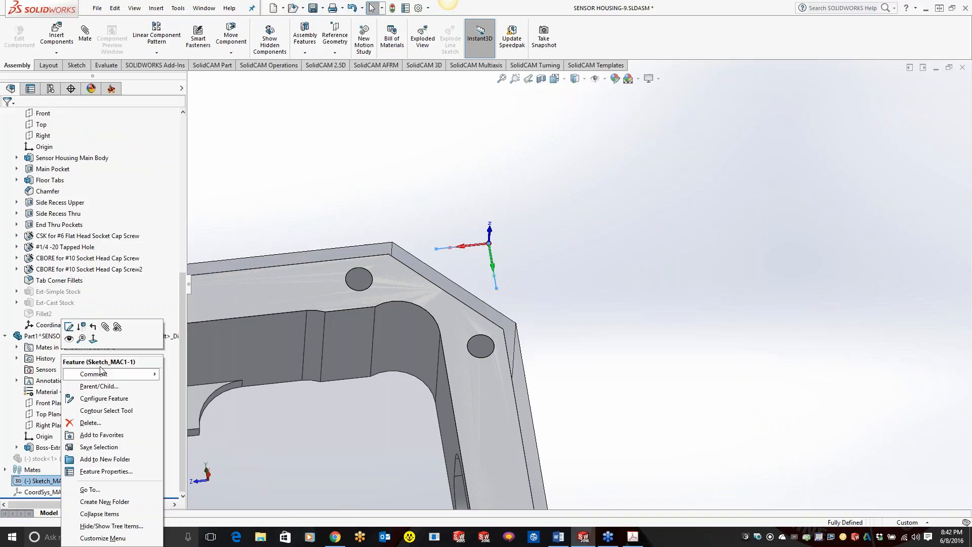
{"action": "left_click", "coordinate": [69, 338]}
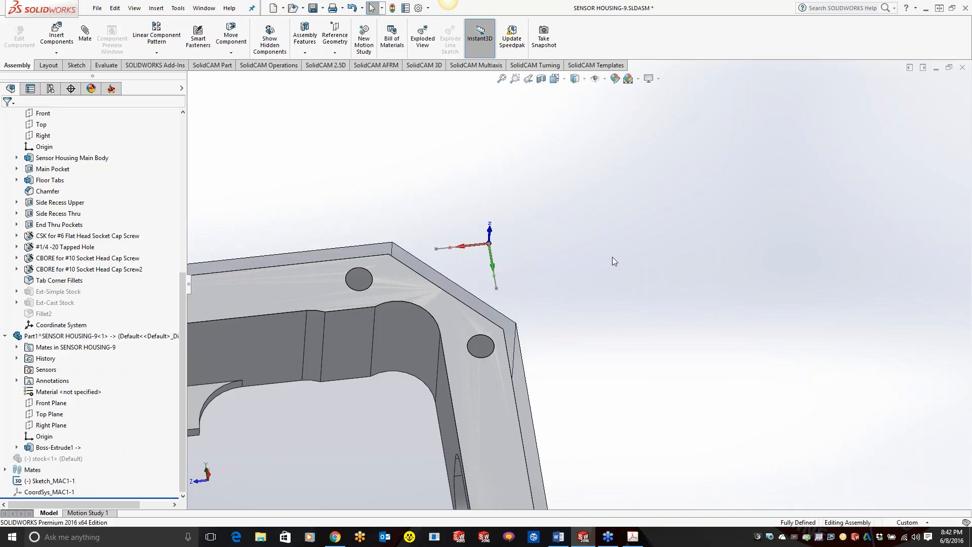
{"action": "scroll", "coordinate": [547, 289], "scroll_direction": "up", "scroll_amount": 4}
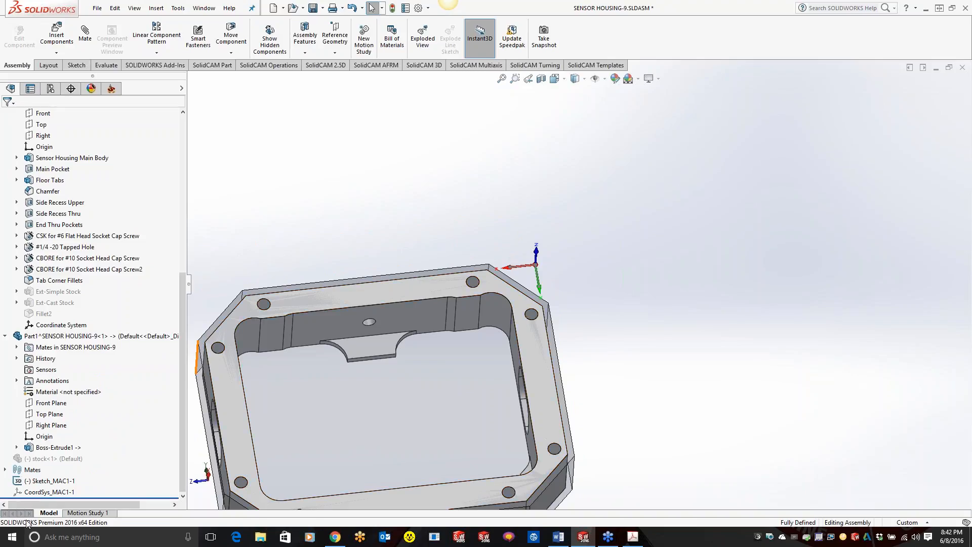
Step: Measure the distance from the machine coordinate system's origin to the centre of the hole at the far end of the housing's rear edge
{"action": "mouse_move", "coordinate": [57, 485]}
{"action": "left_click", "coordinate": [106, 65]}
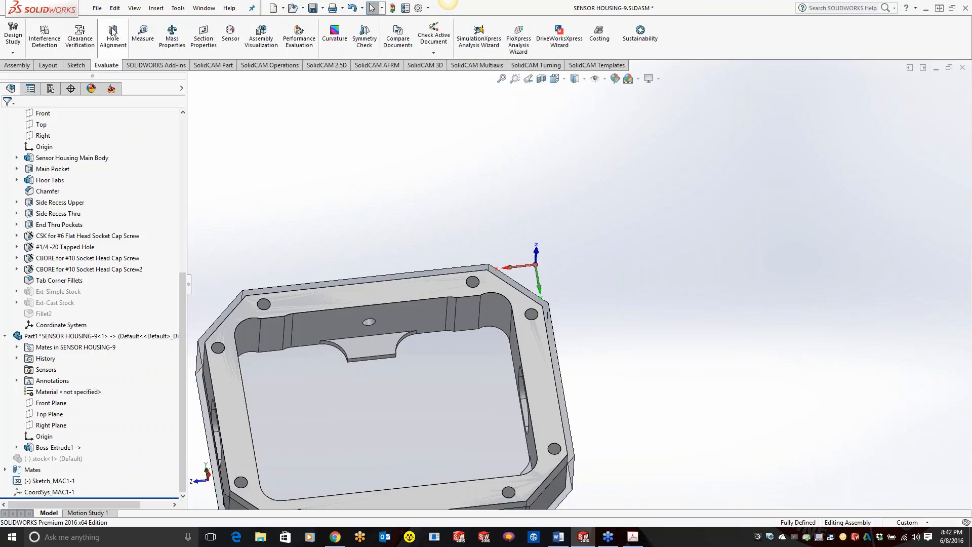
{"action": "left_click", "coordinate": [143, 37]}
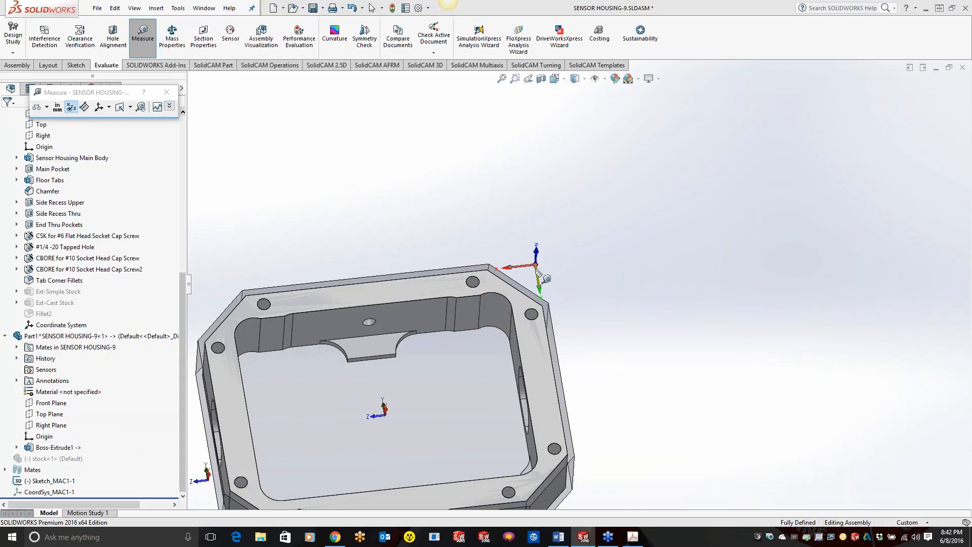
{"action": "left_click", "coordinate": [536, 266]}
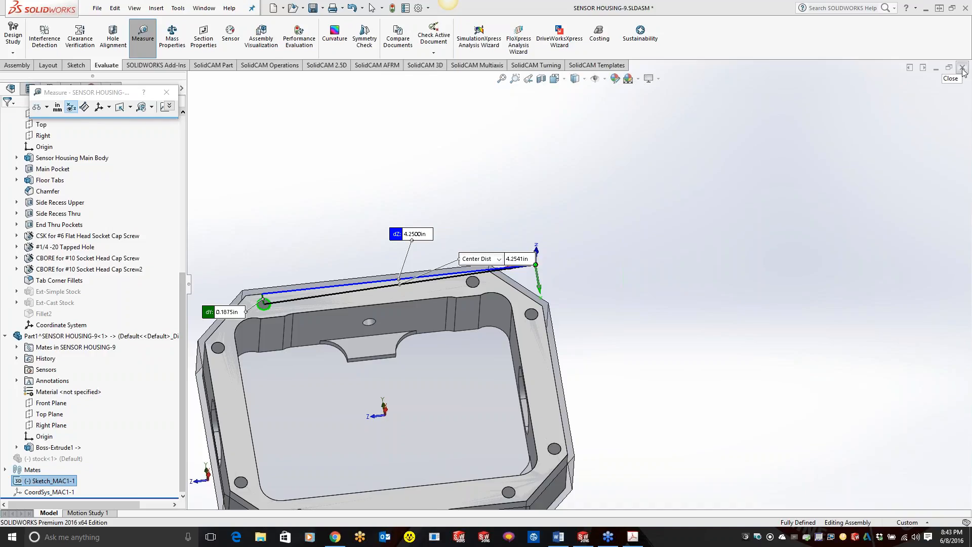
{"action": "left_click", "coordinate": [167, 92]}
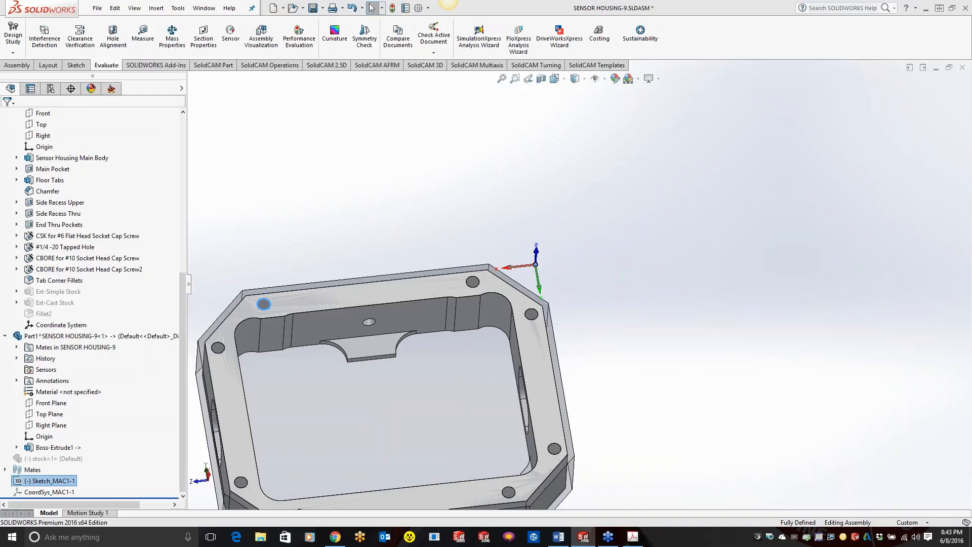
Step: Return to the SolidCAM tree and close the SENSOR HOUSING-9 CAM-Part
{"action": "left_click_drag", "start_coordinate": [181, 282], "coordinate": [174, 62]}
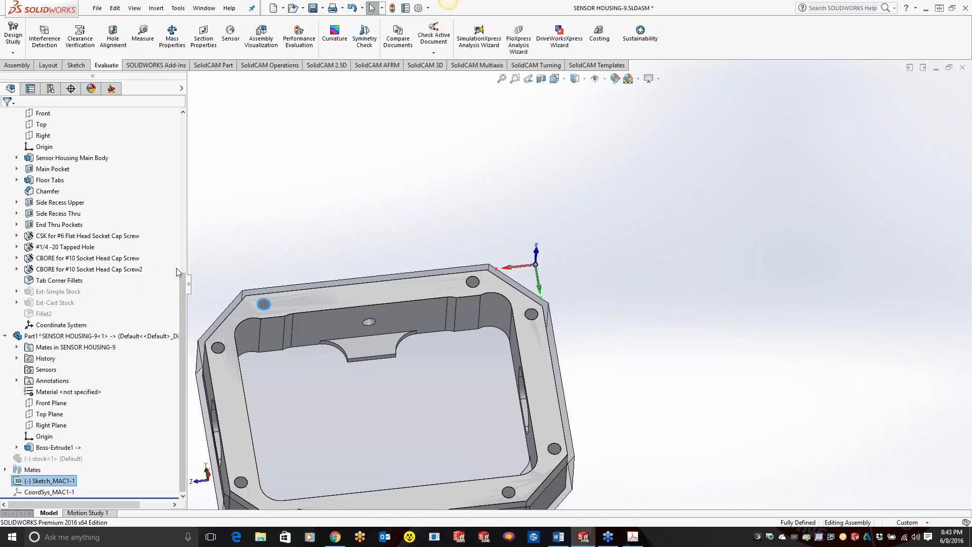
{"action": "left_click_drag", "start_coordinate": [185, 287], "coordinate": [192, 122]}
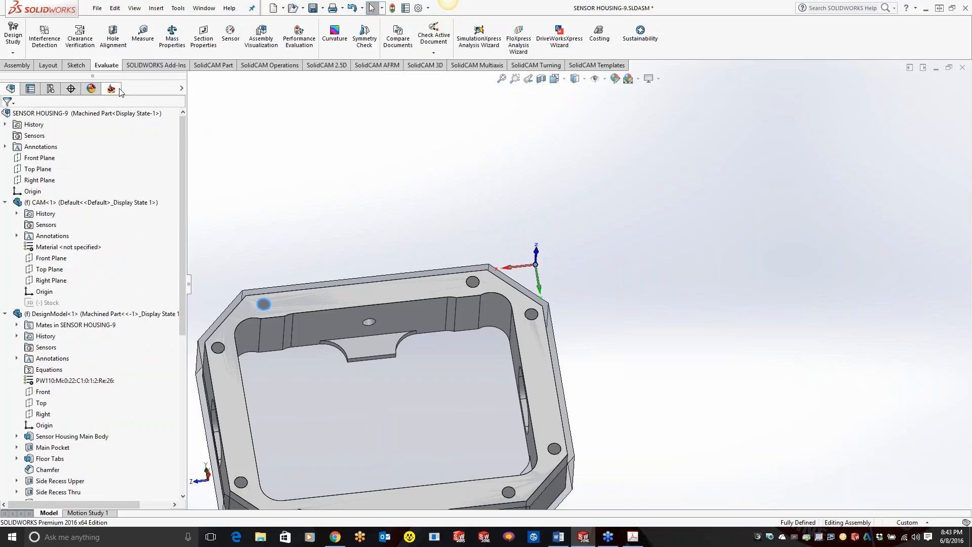
{"action": "left_click", "coordinate": [119, 88]}
{"action": "right_click", "coordinate": [56, 102]}
{"action": "left_click", "coordinate": [80, 144]}
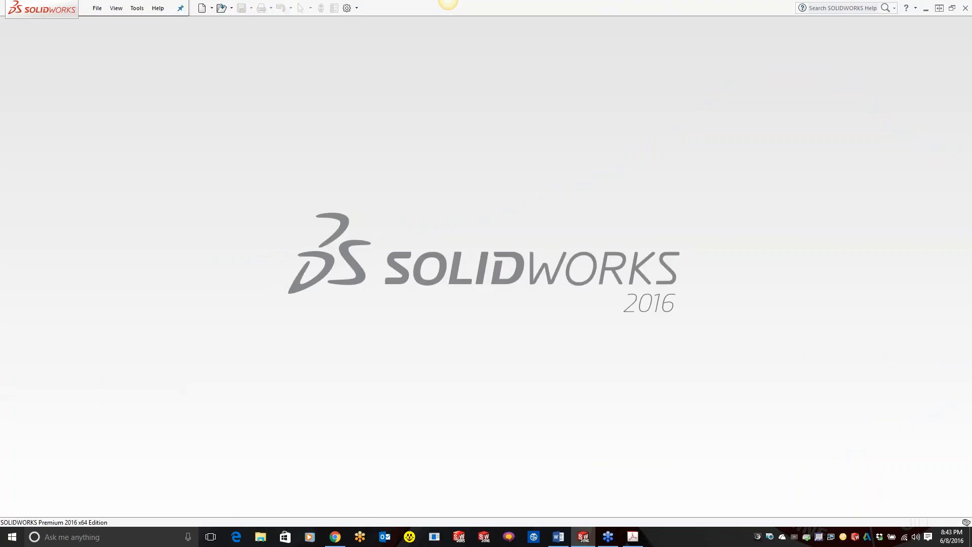
Step: Start opening another CAM-Part and browse on Storage (E:) through SolidCAM Projects to the SolidCAM folder
{"action": "left_click", "coordinate": [137, 8]}
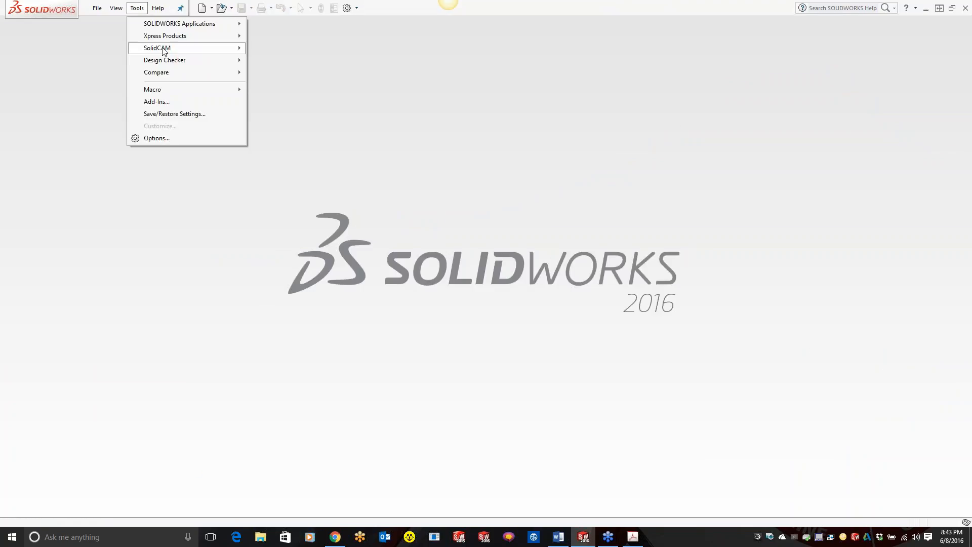
{"action": "mouse_move", "coordinate": [174, 48]}
{"action": "left_click", "coordinate": [271, 60]}
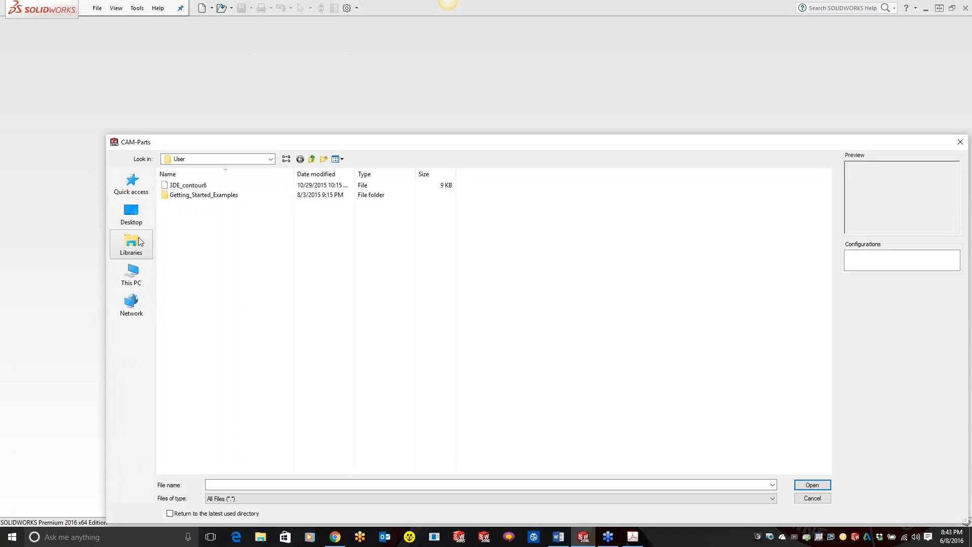
{"action": "left_click", "coordinate": [132, 276]}
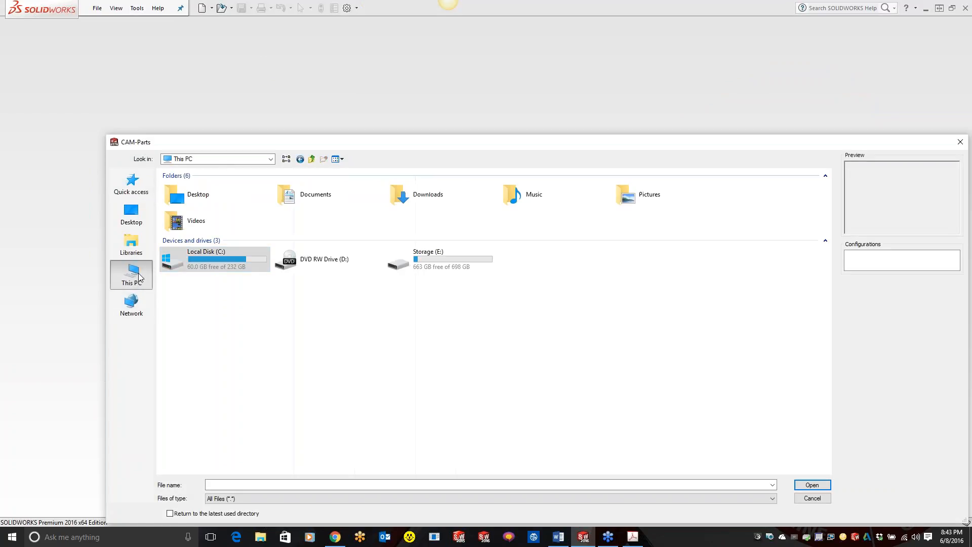
{"action": "double_click", "coordinate": [433, 256]}
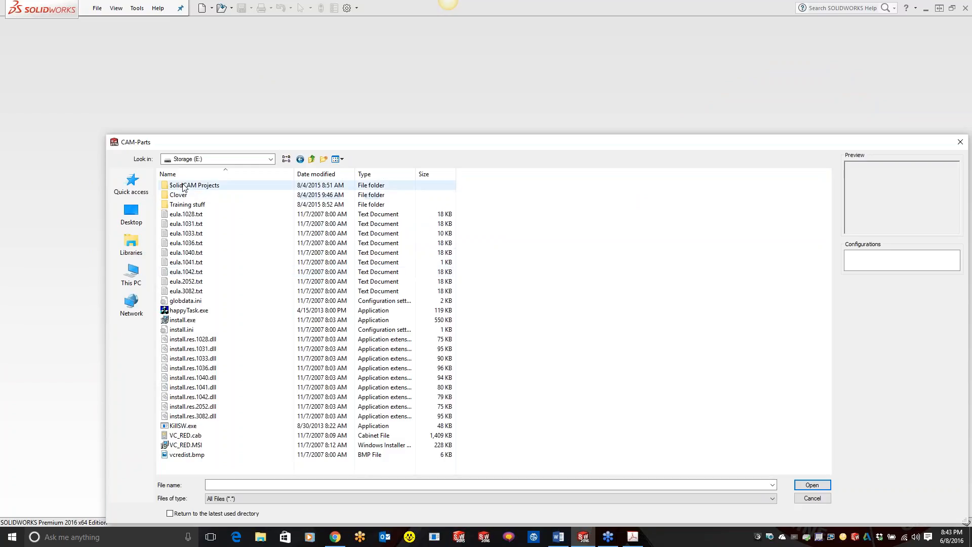
{"action": "double_click", "coordinate": [202, 185]}
{"action": "double_click", "coordinate": [196, 198]}
{"action": "left_click", "coordinate": [191, 205]}
{"action": "double_click", "coordinate": [191, 205]}
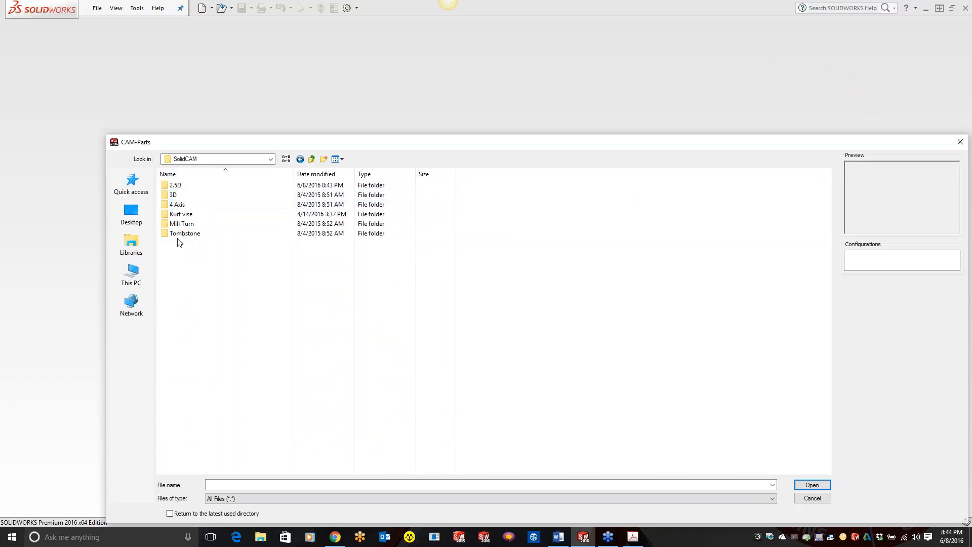
Step: Open the CAM-Part Sensor Housing In Vise.prz from the Sensor Housing In Vise folder inside 2.5D
{"action": "double_click", "coordinate": [178, 185]}
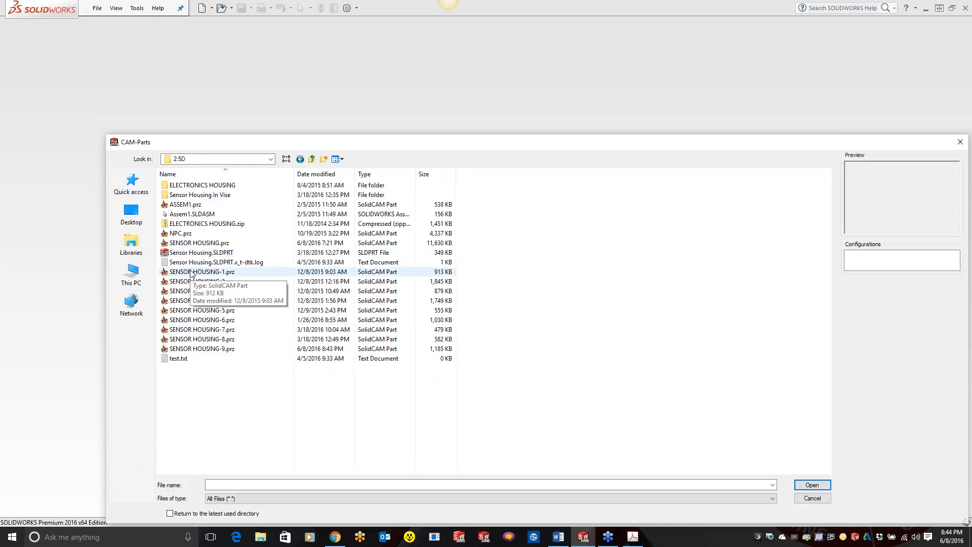
{"action": "double_click", "coordinate": [200, 194]}
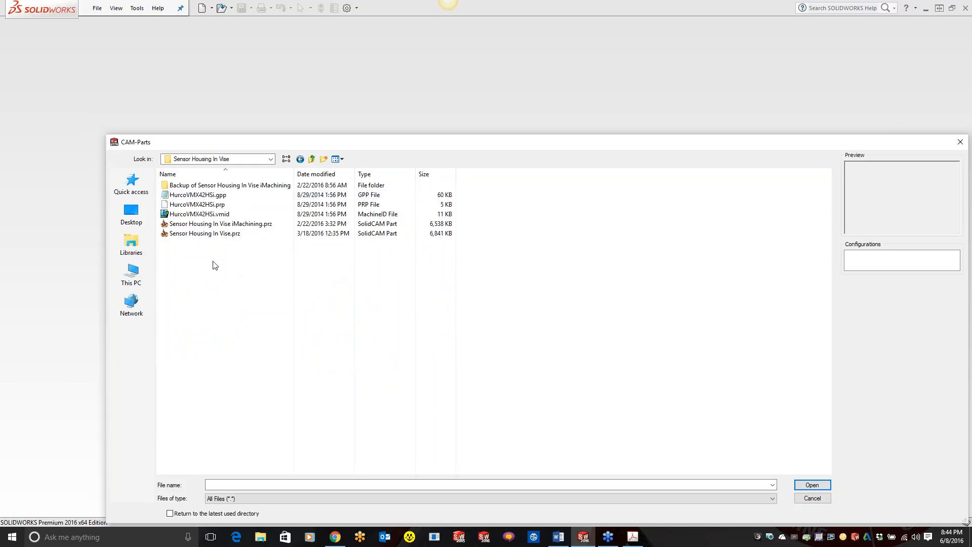
{"action": "left_click", "coordinate": [186, 234]}
{"action": "left_click", "coordinate": [826, 487]}
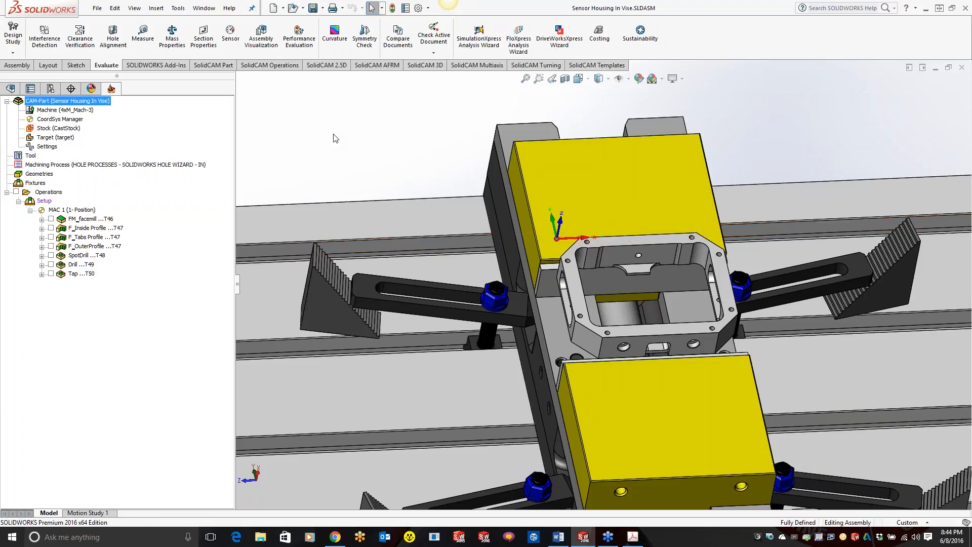
Step: Open the Setup under Operations for editing to look at its definition, and close it
{"action": "right_click", "coordinate": [45, 201]}
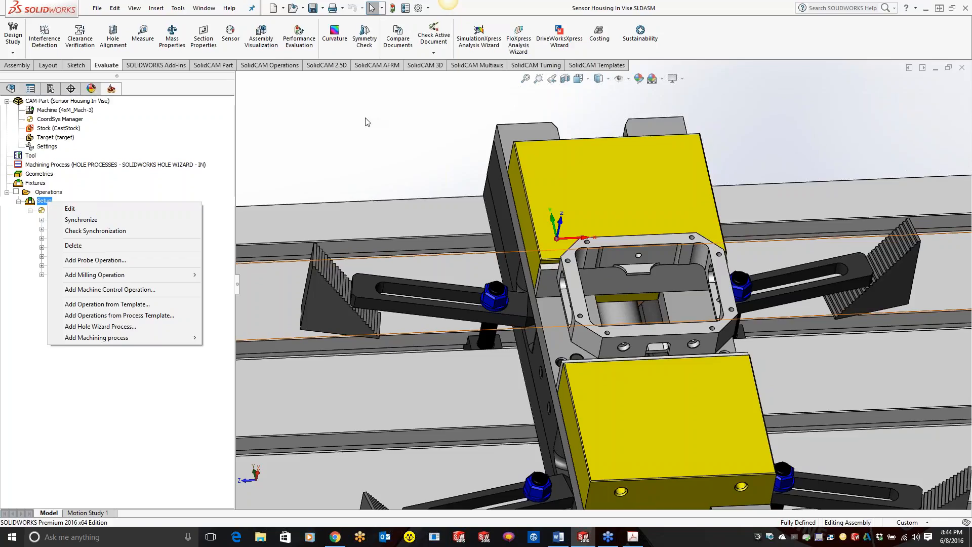
{"action": "left_click", "coordinate": [67, 208]}
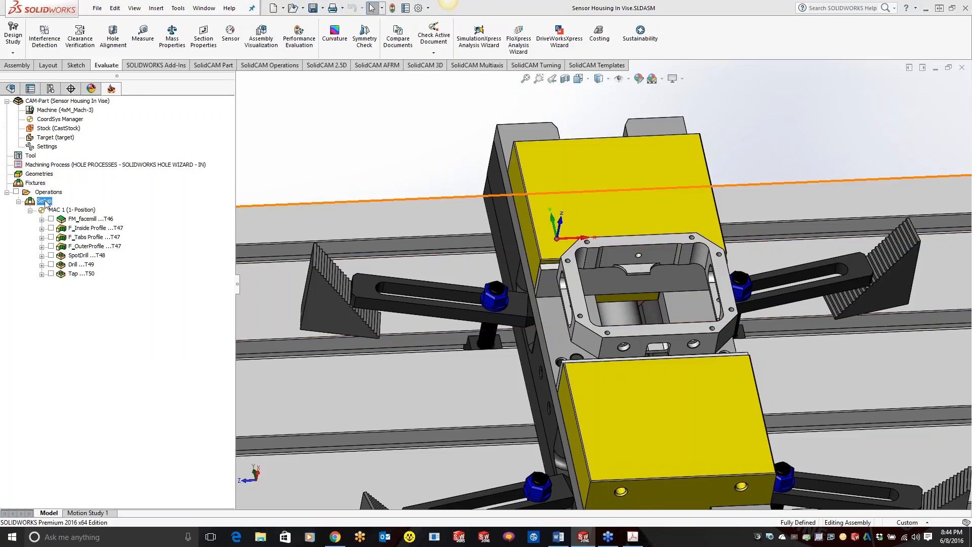
{"action": "left_click", "coordinate": [626, 158]}
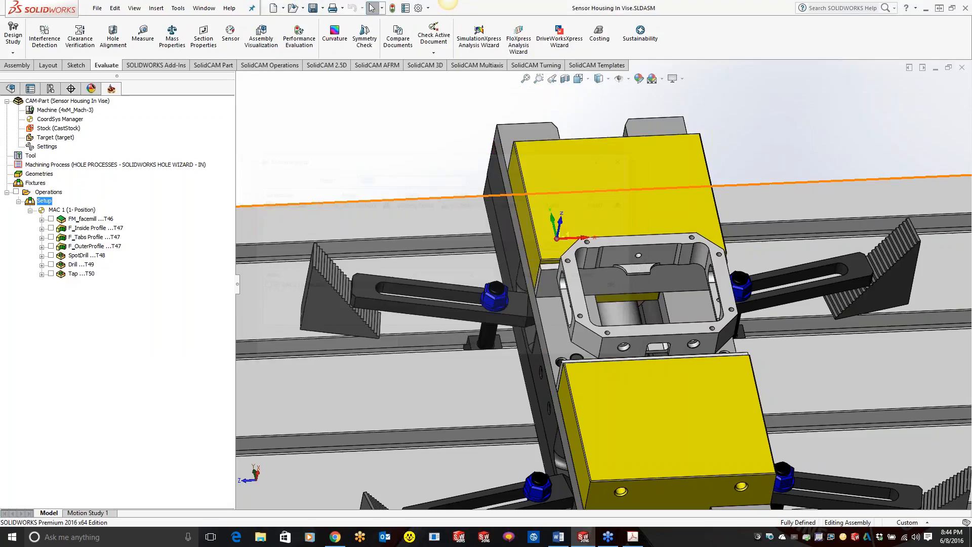
Step: Look at a new fixture definition with the assembly tree expanded, then at the machine setup definition of the Setup, and close both
{"action": "right_click", "coordinate": [36, 183]}
{"action": "left_click", "coordinate": [72, 190]}
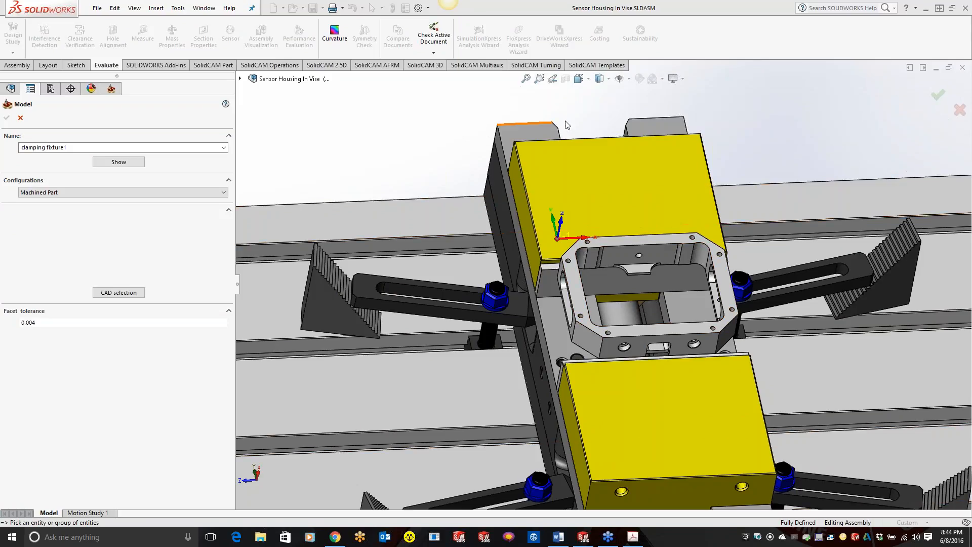
{"action": "left_click", "coordinate": [242, 80]}
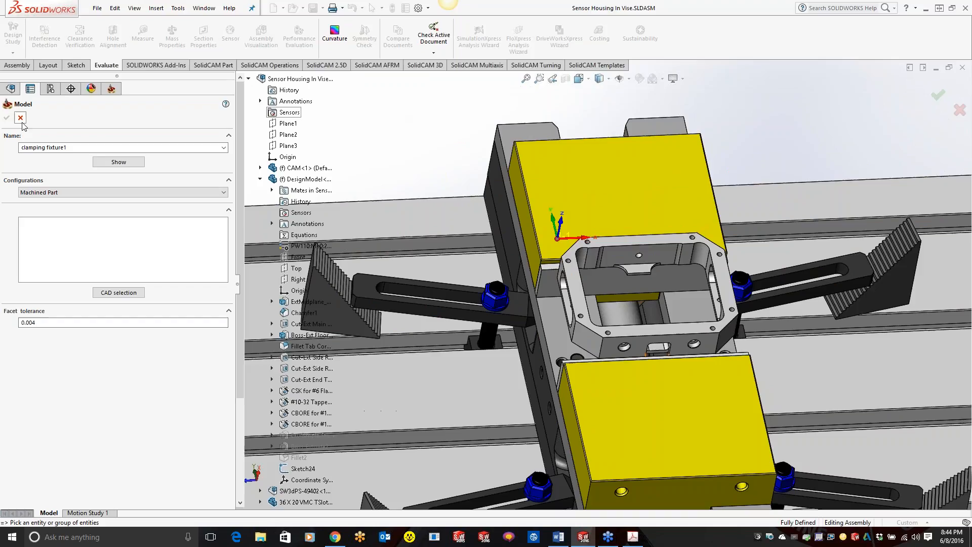
{"action": "left_click", "coordinate": [8, 118]}
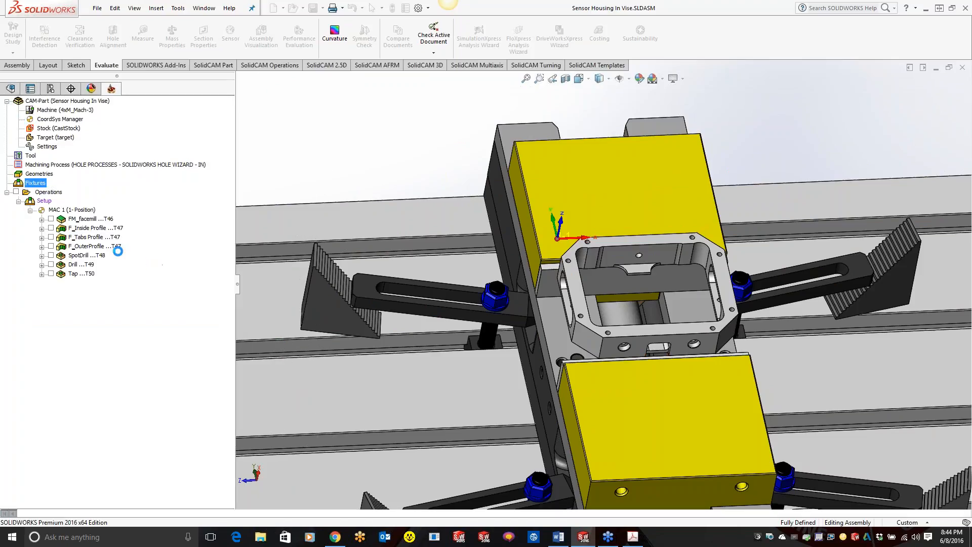
{"action": "double_click", "coordinate": [44, 201]}
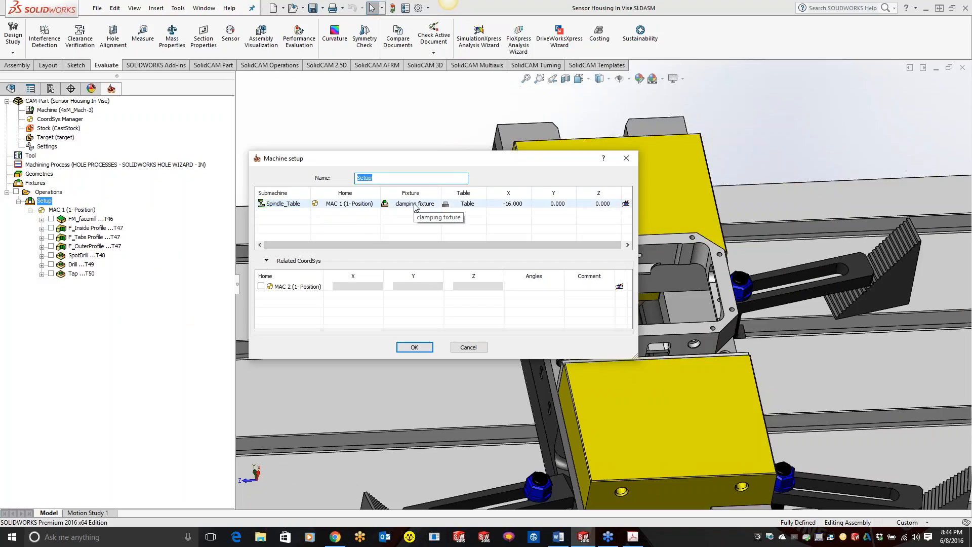
{"action": "left_click", "coordinate": [626, 158]}
Step: Open the SolidVerify simulation of the FM_facemill operation, examine the stock held in the vise from several angles, and close it
{"action": "right_click", "coordinate": [96, 221]}
{"action": "left_click", "coordinate": [131, 208]}
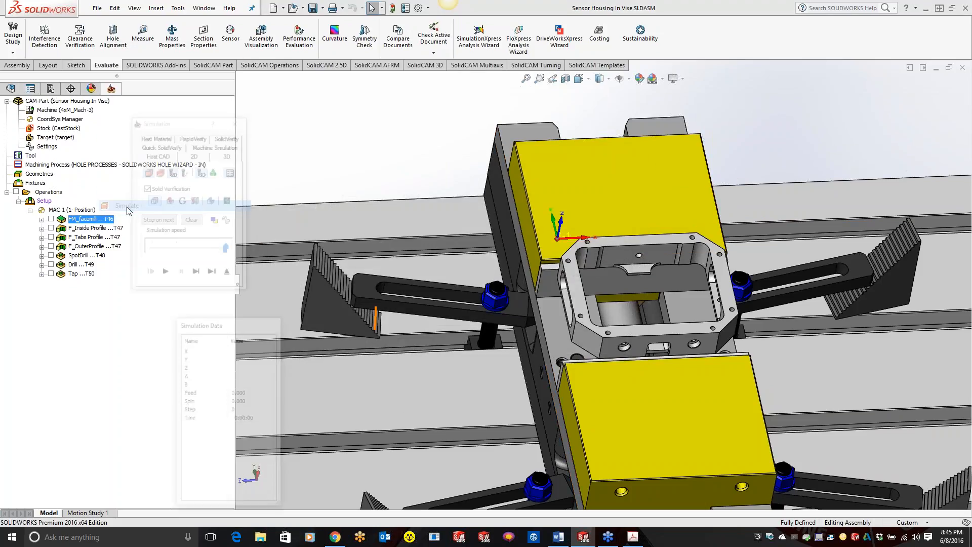
{"action": "left_click", "coordinate": [219, 135]}
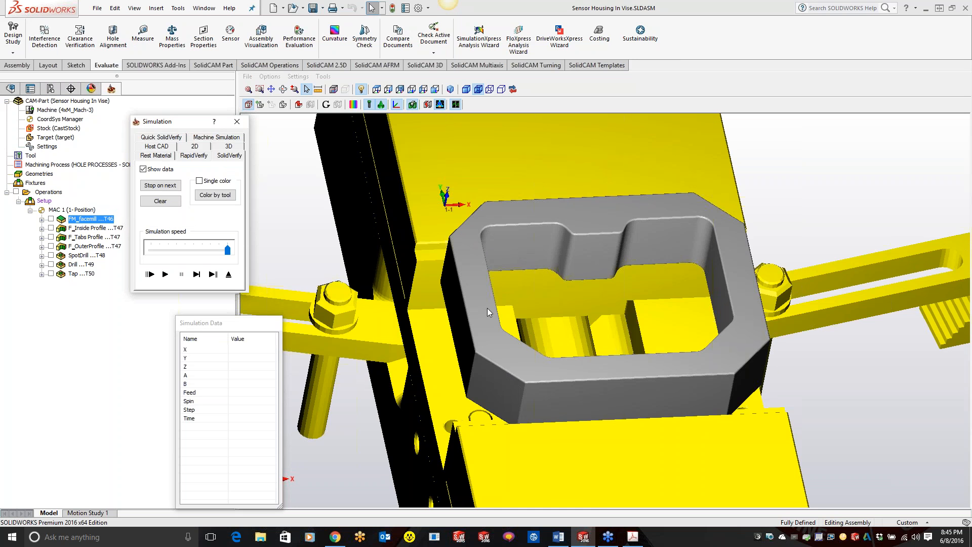
{"action": "middle_click_drag", "start_coordinate": [501, 309], "coordinate": [675, 427]}
{"action": "middle_click_drag", "start_coordinate": [694, 367], "coordinate": [648, 344]}
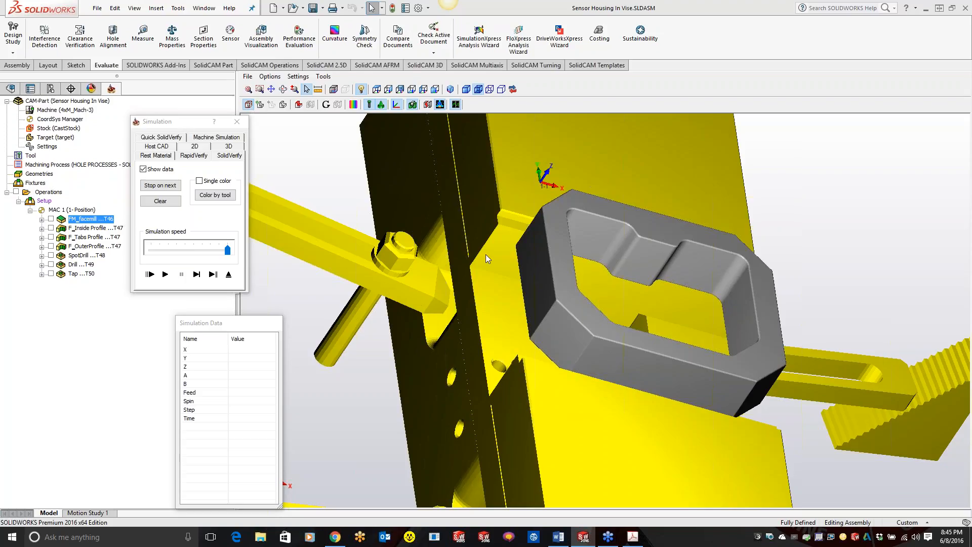
{"action": "left_click", "coordinate": [237, 122]}
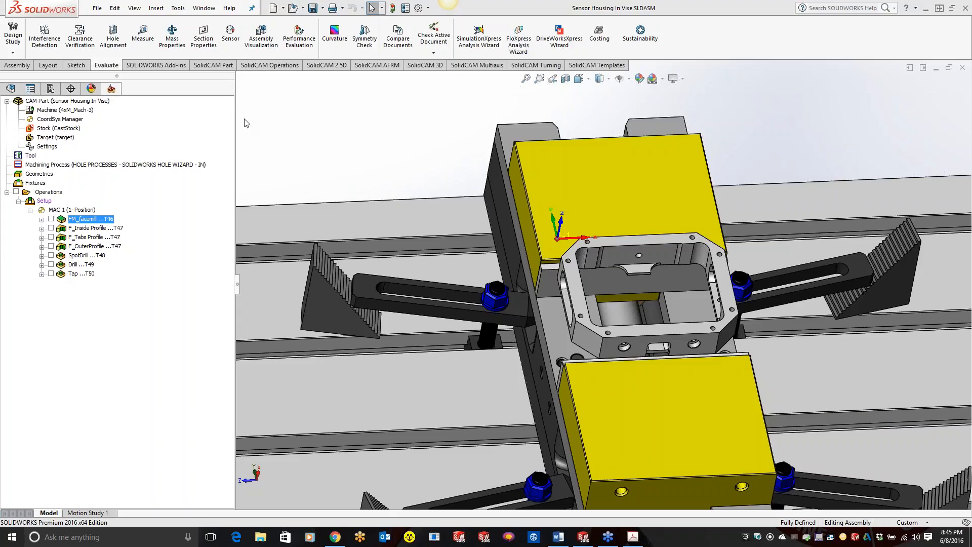
Step: Run Cleanup CAM-Part on the Sensor Housing In Vise CAM-Part with all removal options selected
{"action": "right_click", "coordinate": [72, 101]}
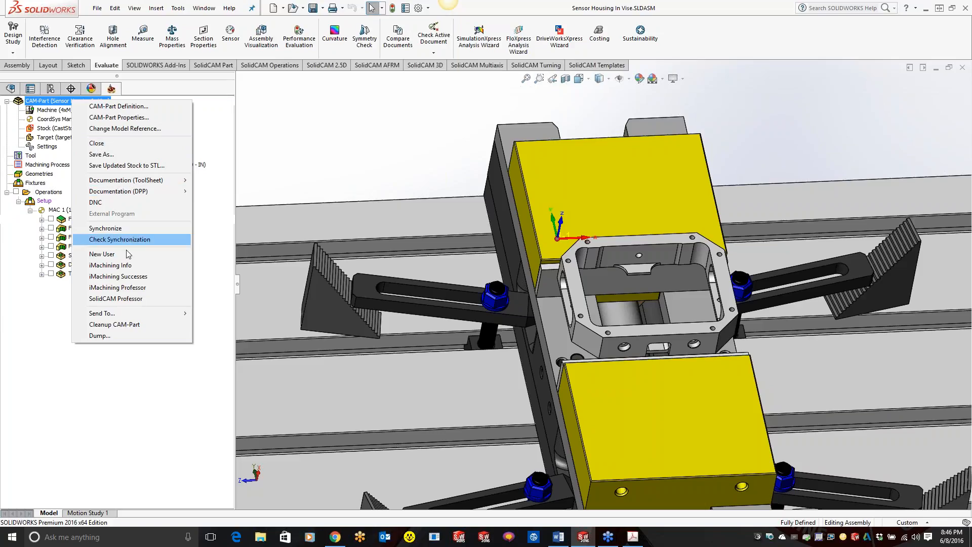
{"action": "left_click", "coordinate": [114, 325]}
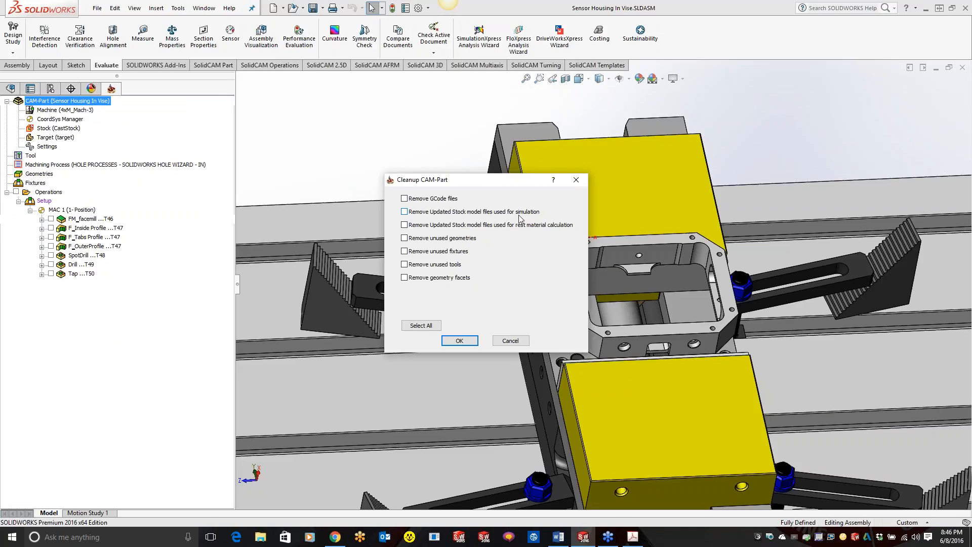
{"action": "left_click", "coordinate": [430, 327]}
{"action": "left_click", "coordinate": [459, 340]}
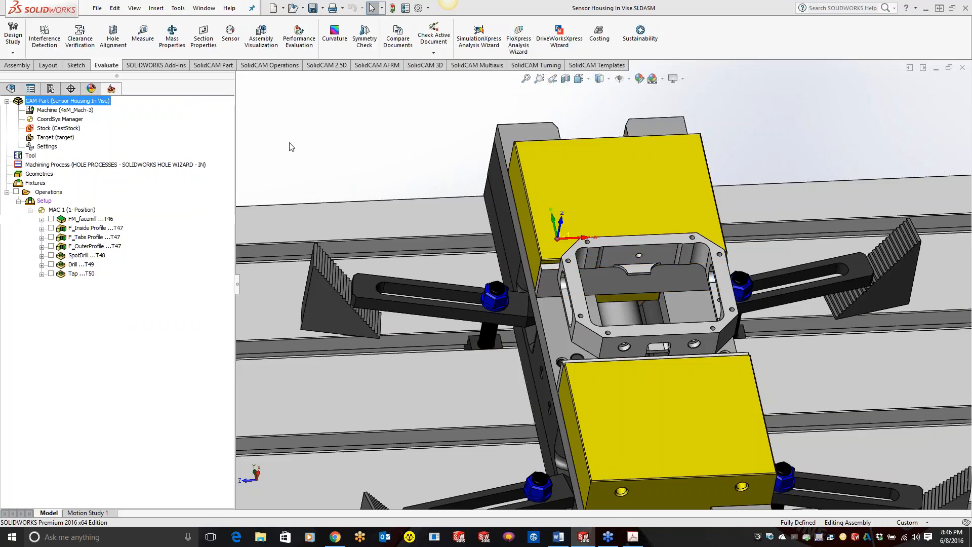
Step: Close the Sensor Housing In Vise CAM-Part and exit SOLIDWORKS
{"action": "right_click", "coordinate": [94, 101]}
{"action": "left_click", "coordinate": [116, 143]}
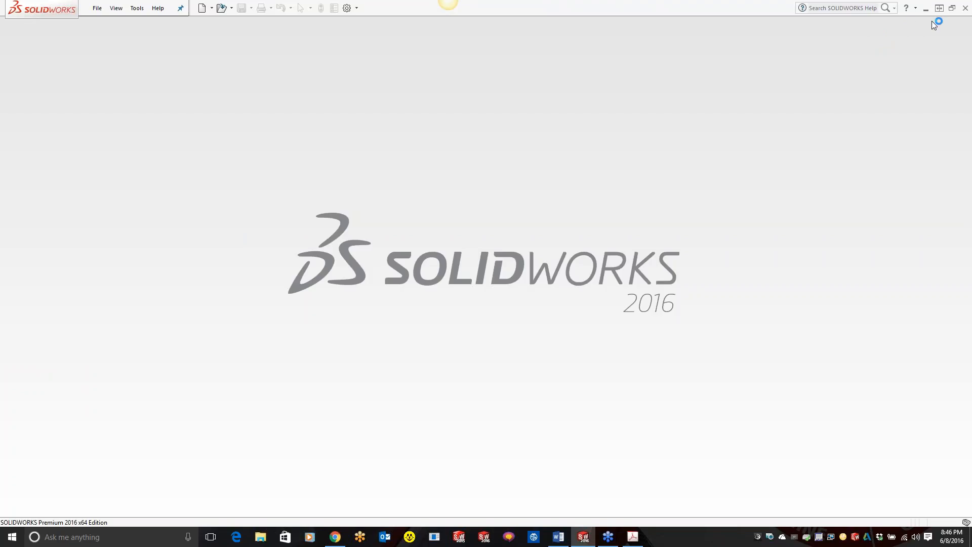
{"action": "left_click", "coordinate": [964, 9]}
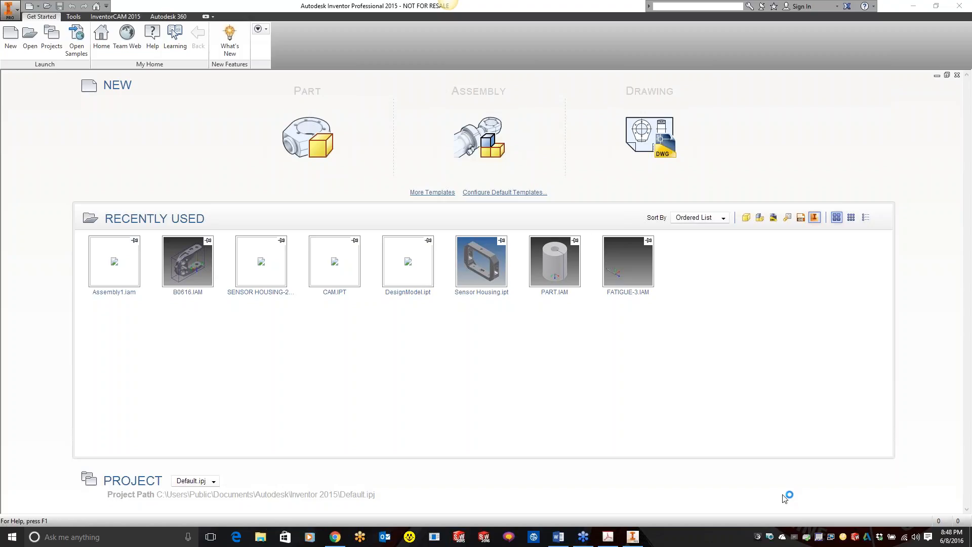
Step: In Autodesk Inventor, open the recently used Sensor Housing.ipt and create a new InventorCAM Milling CAM-Part from it
{"action": "left_click", "coordinate": [481, 262]}
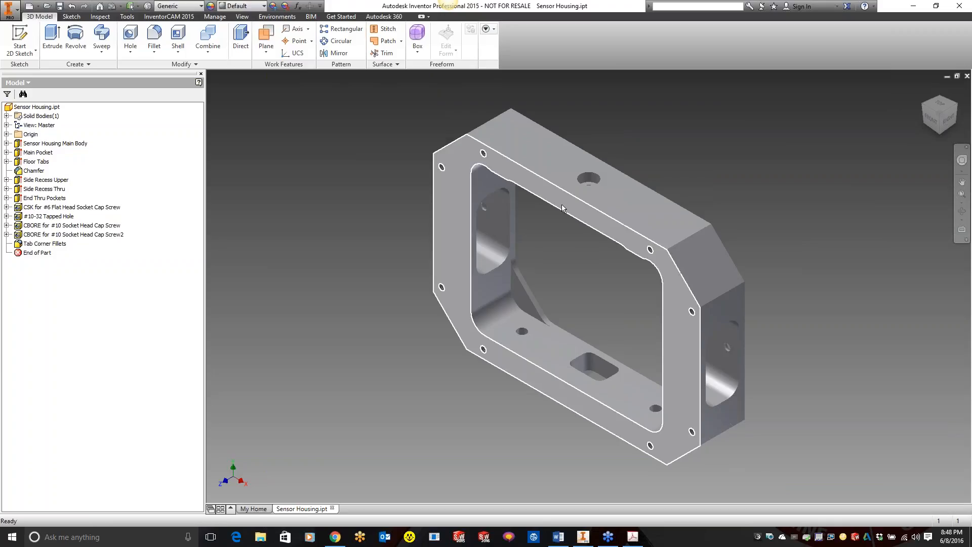
{"action": "middle_click_drag", "start_coordinate": [560, 208], "coordinate": [524, 237]}
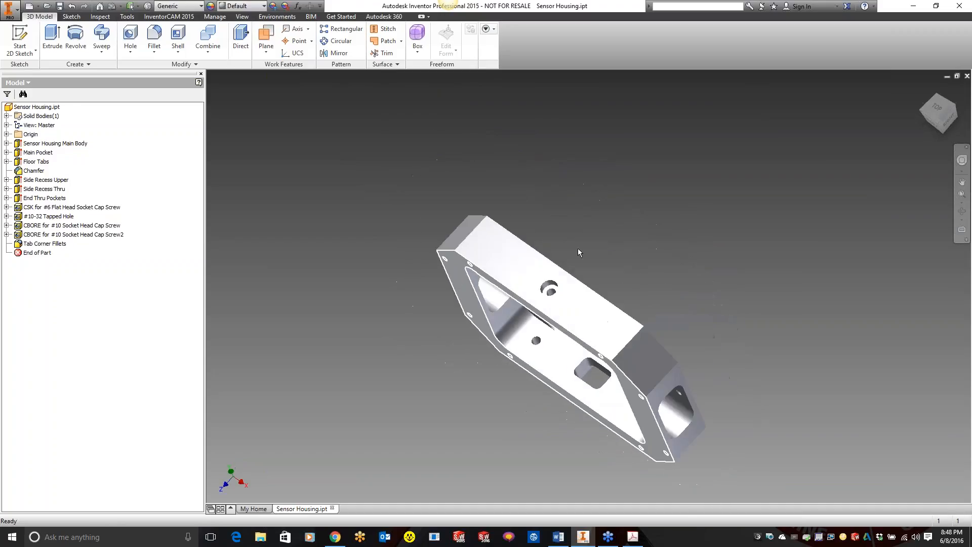
{"action": "left_click", "coordinate": [176, 17]}
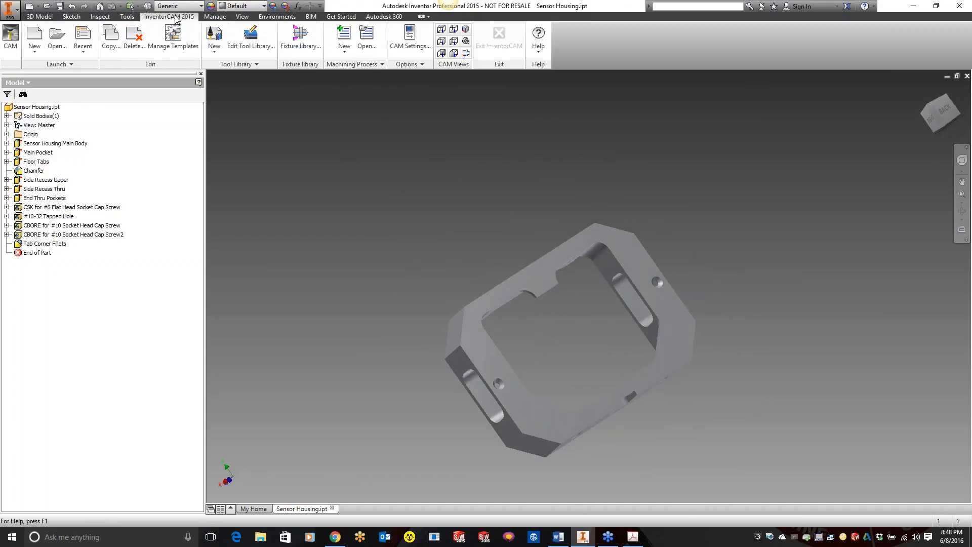
{"action": "left_click", "coordinate": [35, 46]}
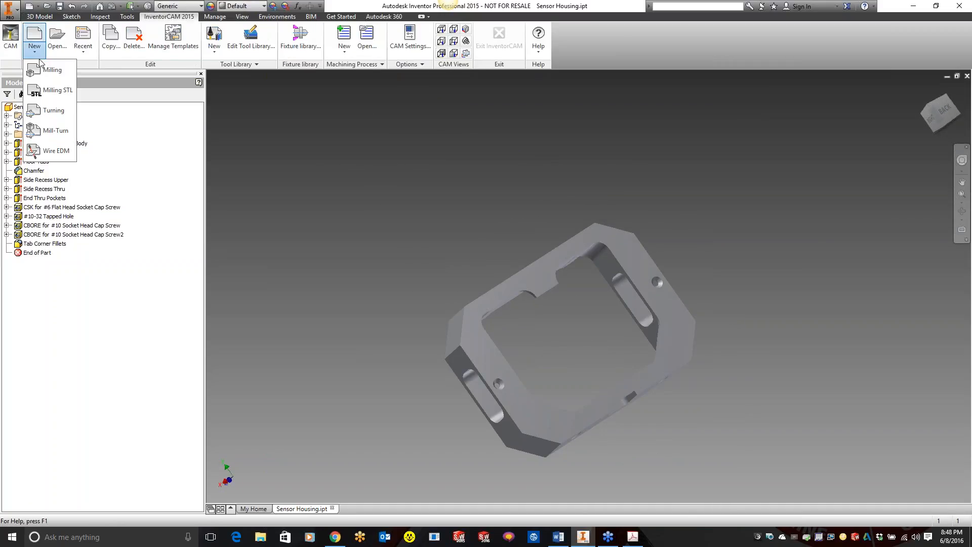
{"action": "left_click", "coordinate": [51, 70]}
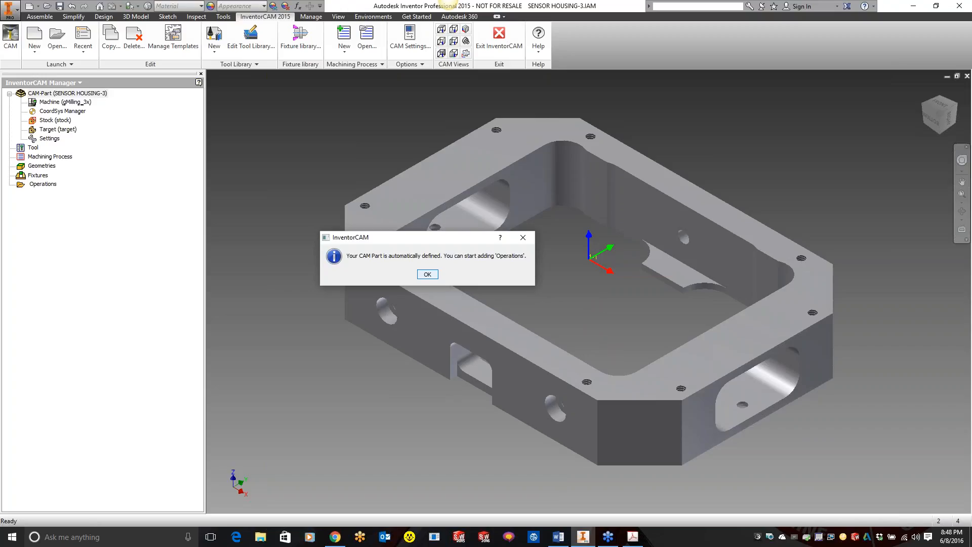
{"action": "left_click", "coordinate": [428, 274]}
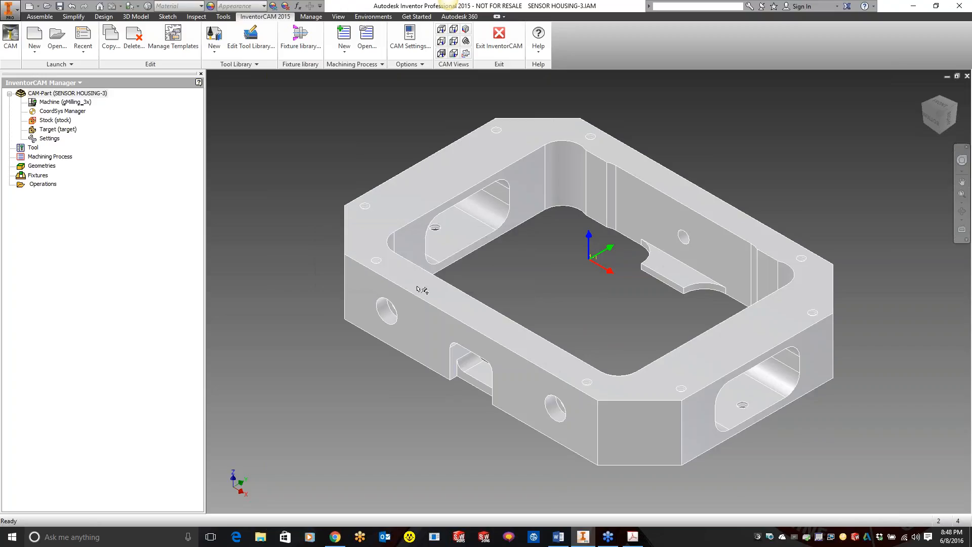
Step: Open the CAM-Part's stock definition and review the available ways to define it, keeping Box
{"action": "double_click", "coordinate": [55, 120]}
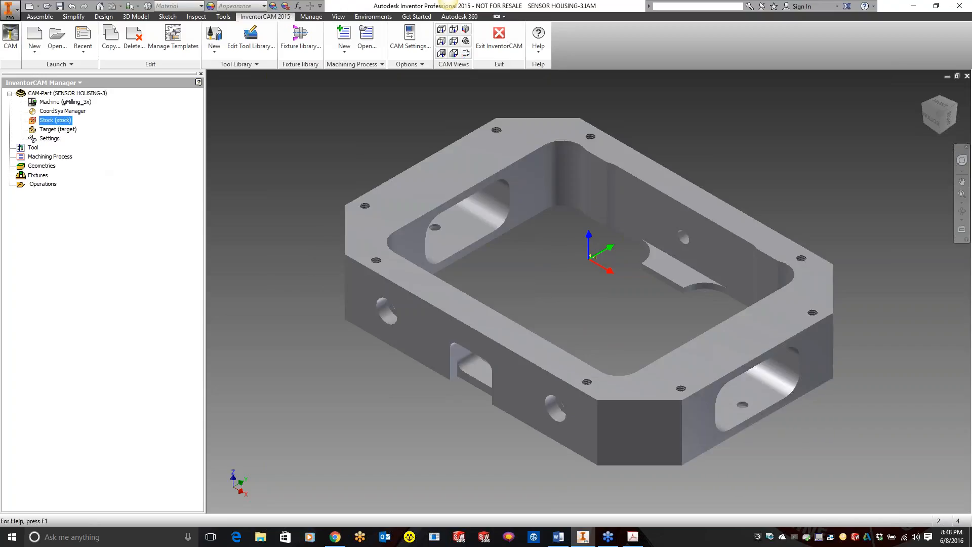
{"action": "left_click_drag", "start_coordinate": [337, 149], "coordinate": [120, 146]}
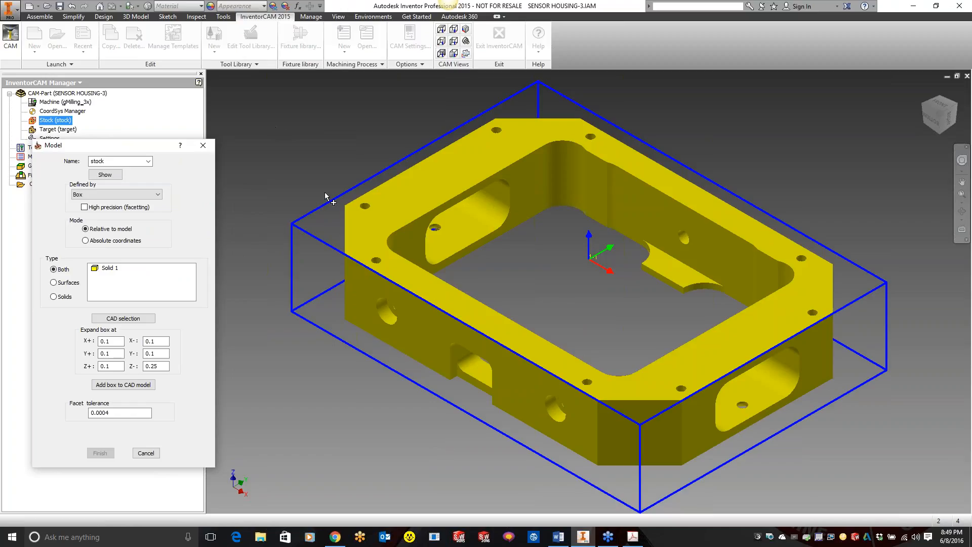
{"action": "left_click_drag", "start_coordinate": [147, 145], "coordinate": [130, 132]}
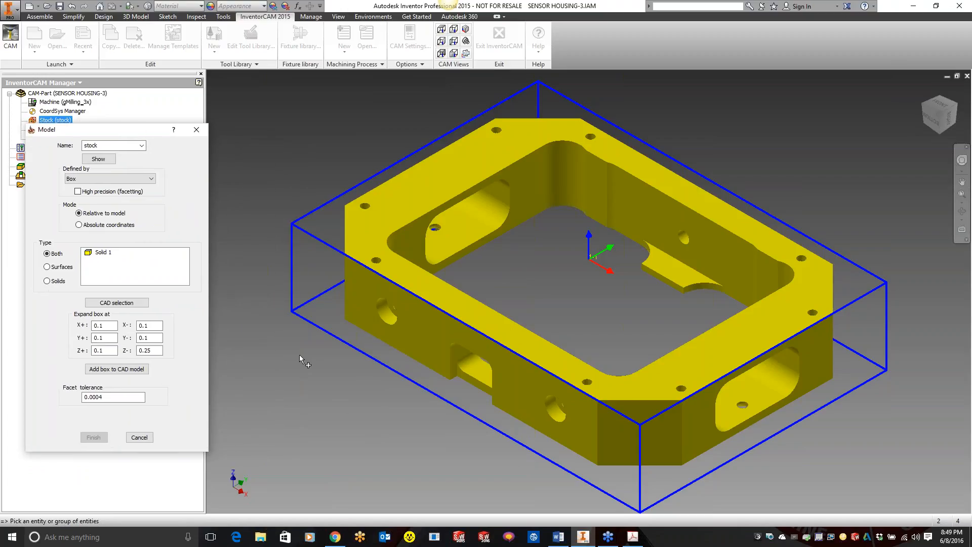
{"action": "left_click", "coordinate": [109, 179]}
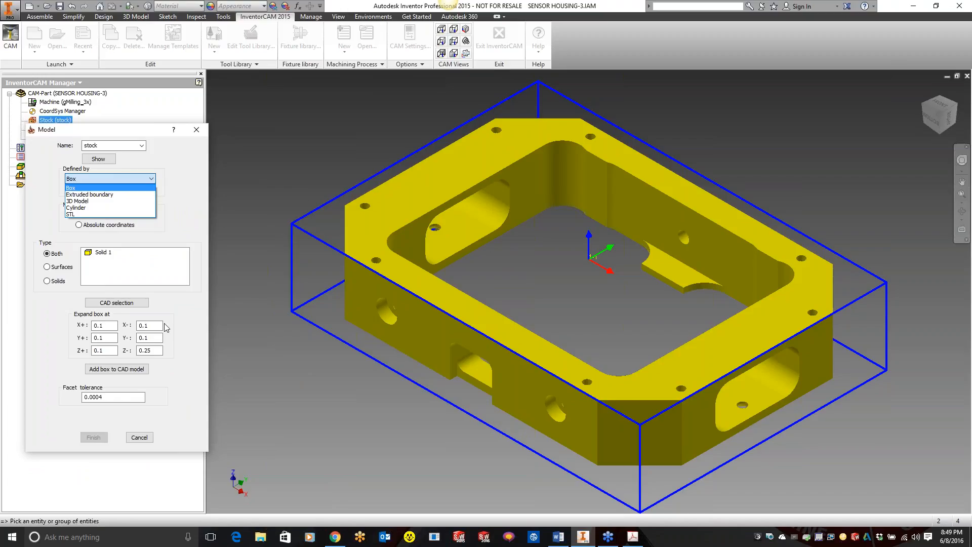
{"action": "left_click", "coordinate": [186, 406]}
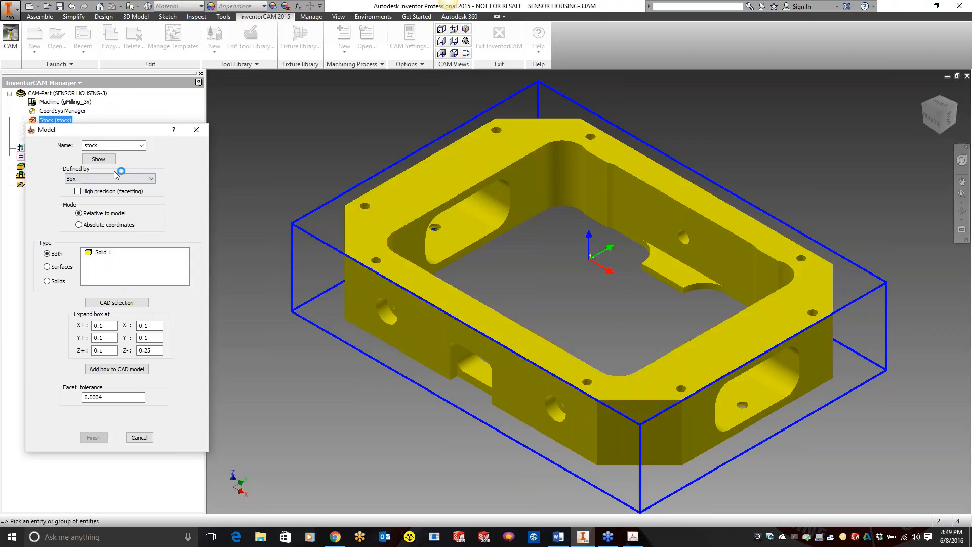
Step: Set the stock box expansion to .1 at X+ and to 0 at Y+, Y- and Z-
{"action": "double_click", "coordinate": [110, 325]}
{"action": "type", "text": ".1"}
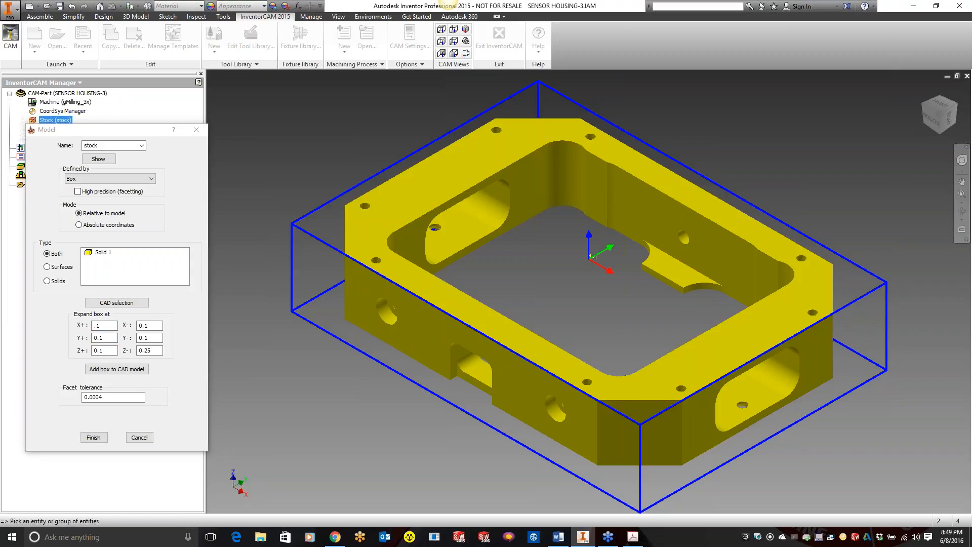
{"action": "double_click", "coordinate": [104, 337]}
{"action": "type", "text": "0"}
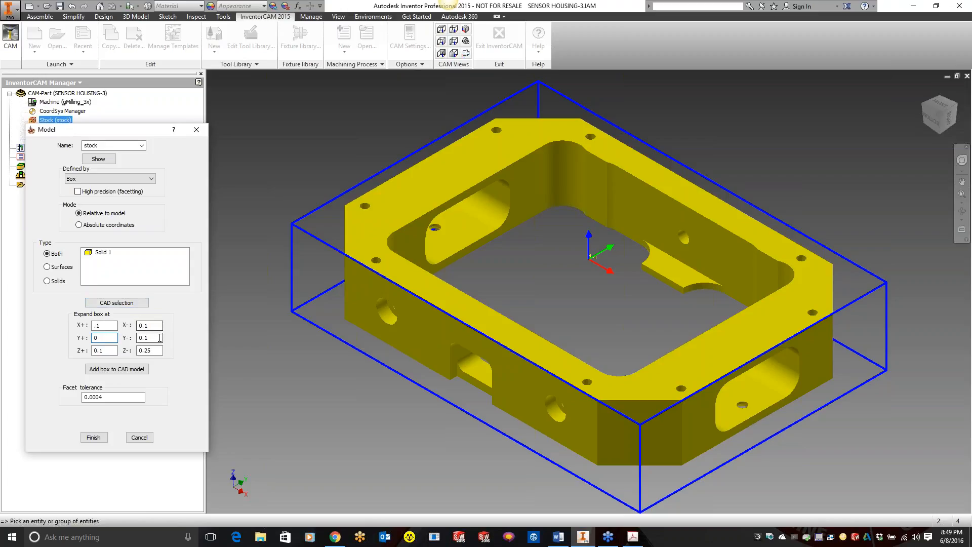
{"action": "double_click", "coordinate": [157, 337]}
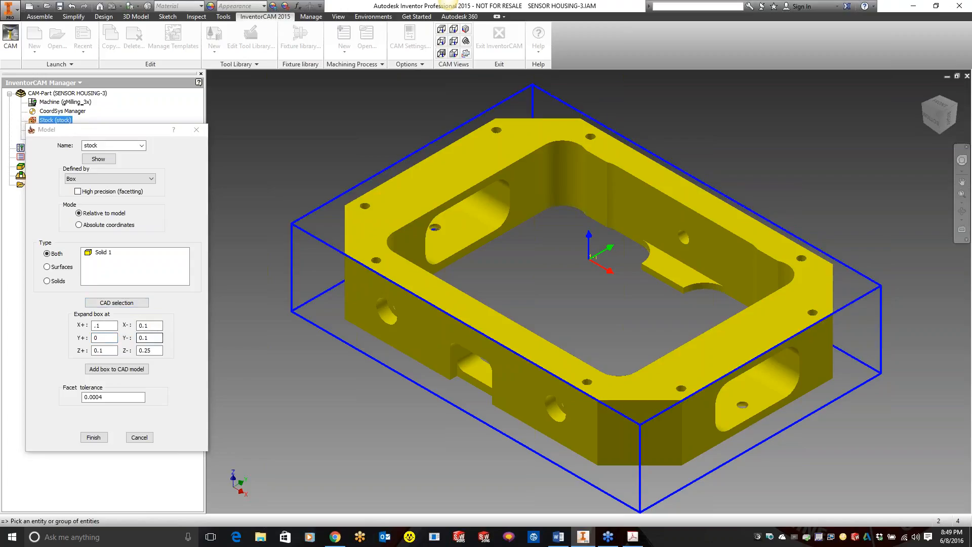
{"action": "type", "text": "0"}
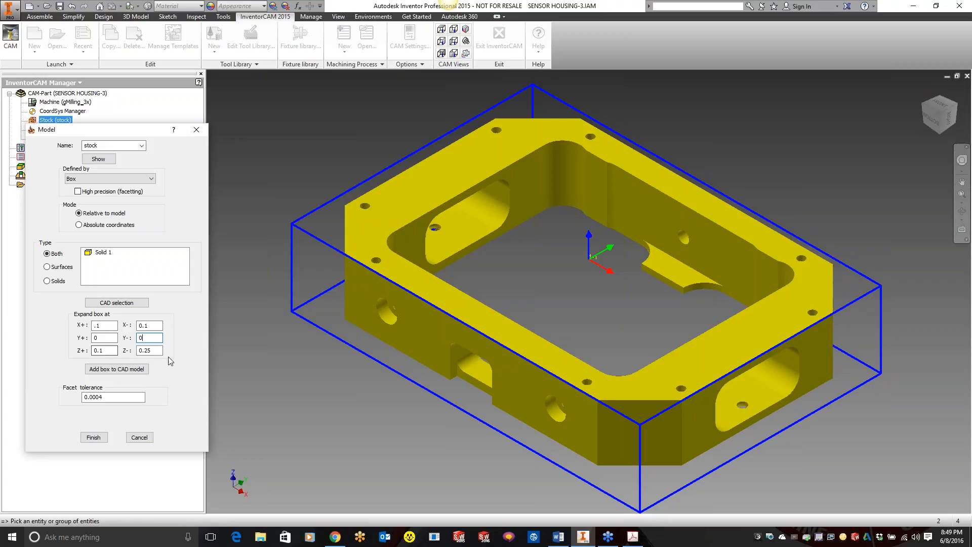
{"action": "left_click", "coordinate": [151, 350]}
{"action": "double_click", "coordinate": [152, 349]}
{"action": "type", "text": "0"}
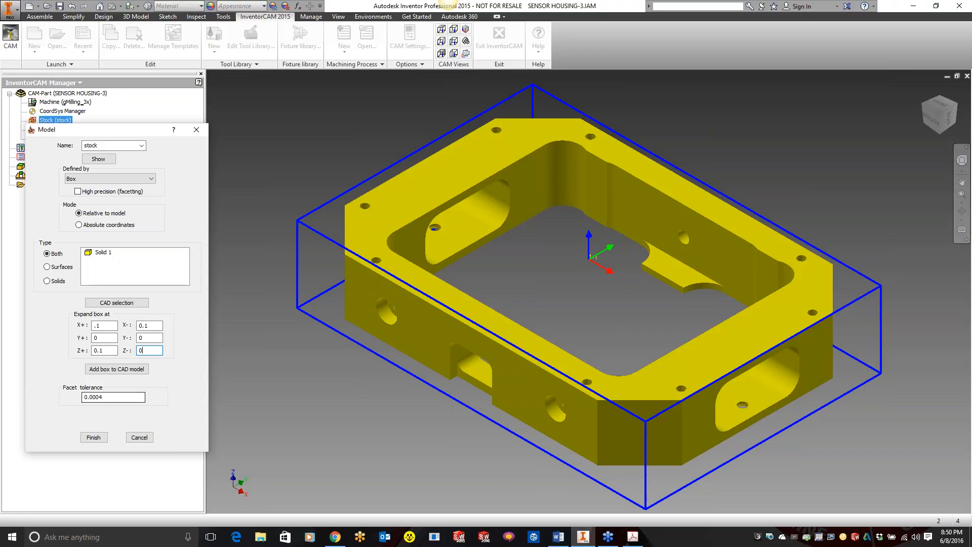
Step: Add the stock box to the CAD model and finish the stock definition
{"action": "left_click", "coordinate": [132, 369]}
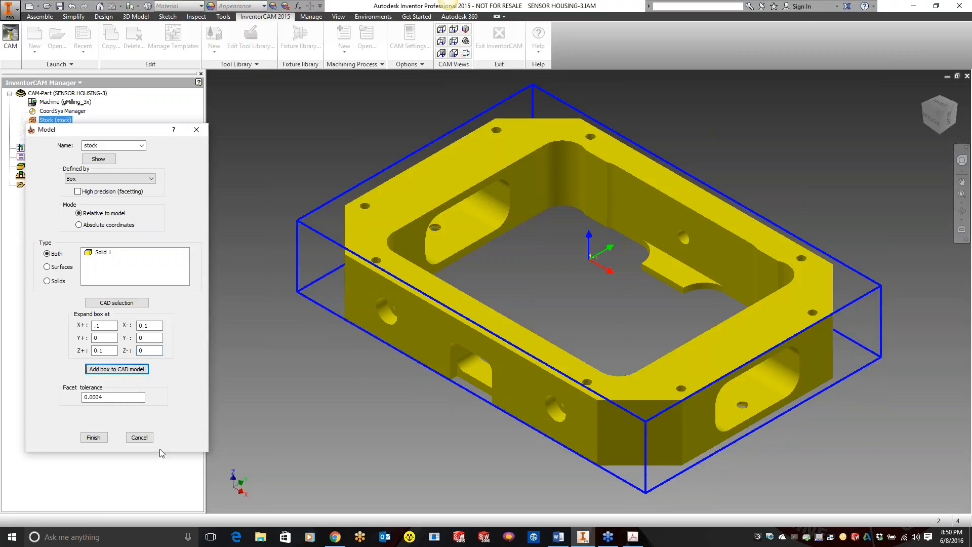
{"action": "left_click", "coordinate": [101, 371]}
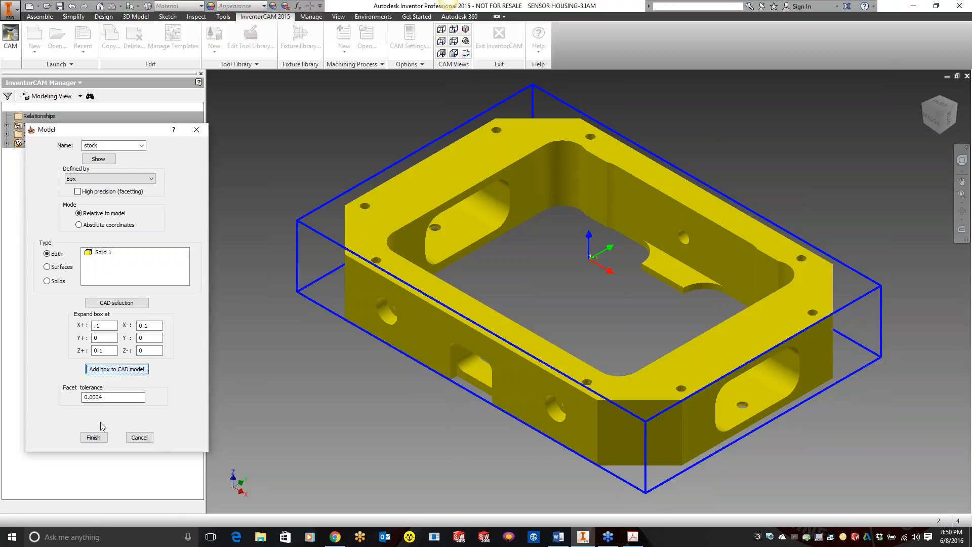
{"action": "left_click", "coordinate": [93, 437]}
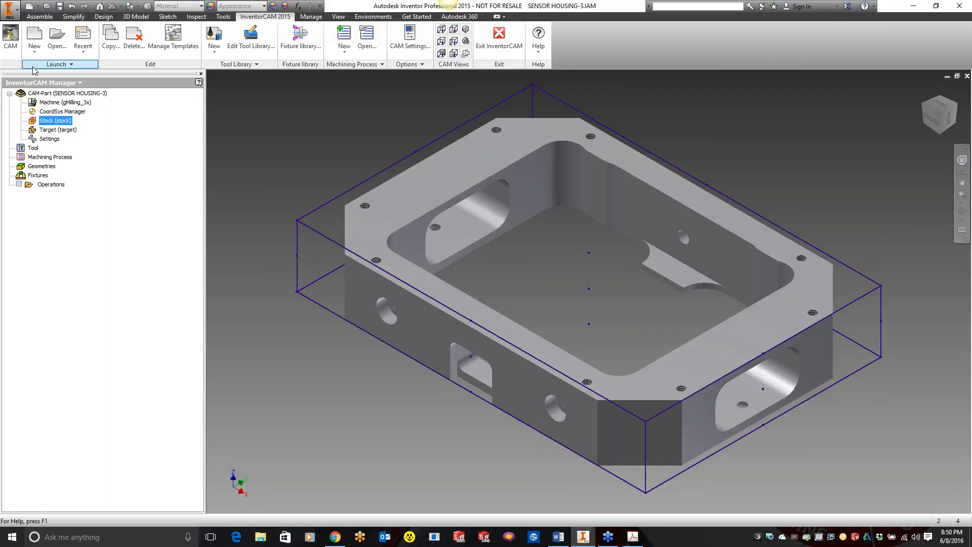
Step: Show the assembly's model browser in Modeling View and pick the Stock sketch under CAM:1
{"action": "left_click", "coordinate": [45, 82]}
{"action": "left_click", "coordinate": [43, 95]}
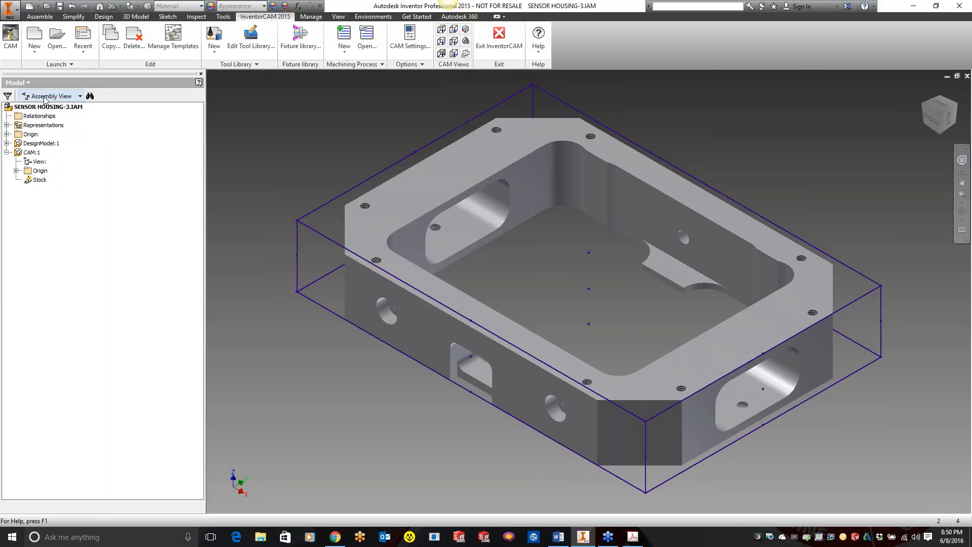
{"action": "left_click", "coordinate": [80, 96]}
{"action": "left_click", "coordinate": [70, 111]}
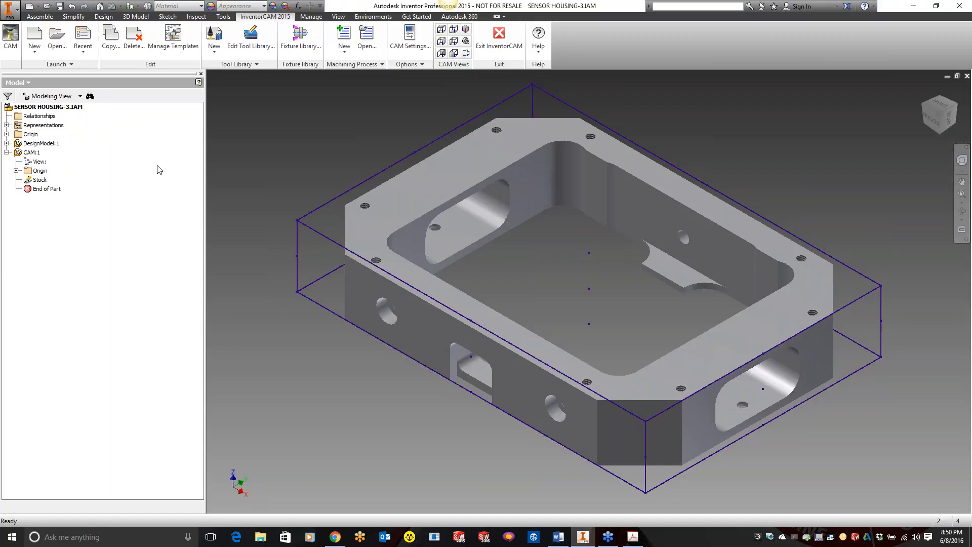
{"action": "left_click", "coordinate": [38, 181]}
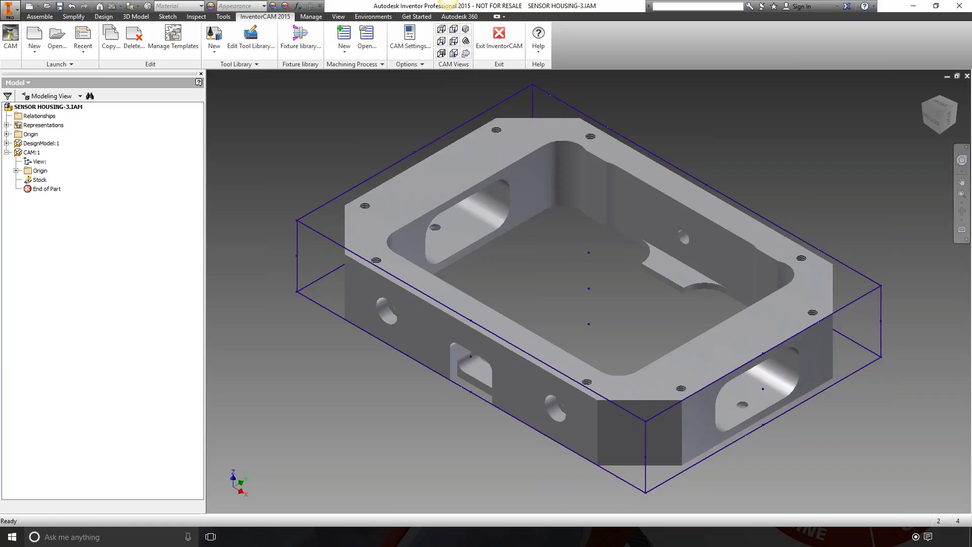
Step: Switch to Chrome, maximize its window and open the SolidCAM website in a new tab
{"action": "left_click", "coordinate": [335, 537]}
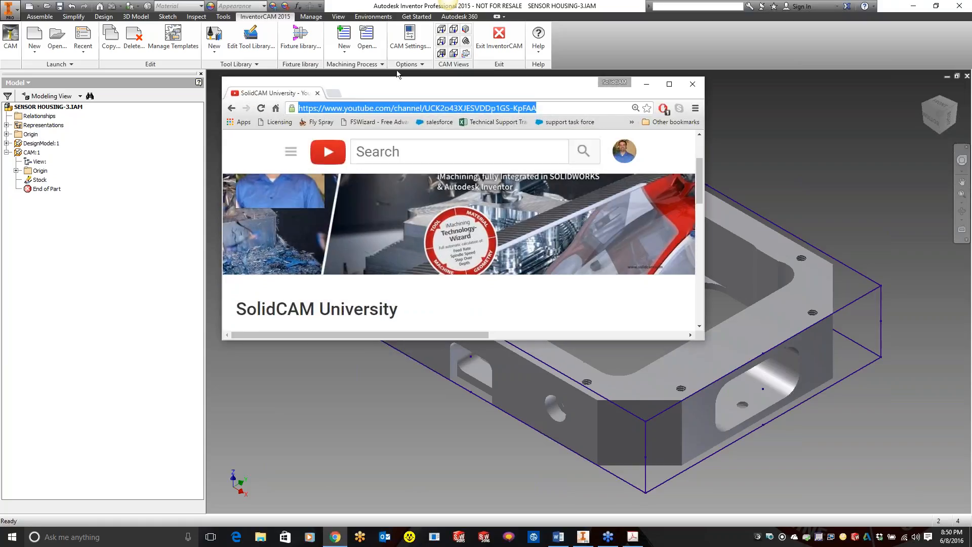
{"action": "left_click", "coordinate": [670, 84]}
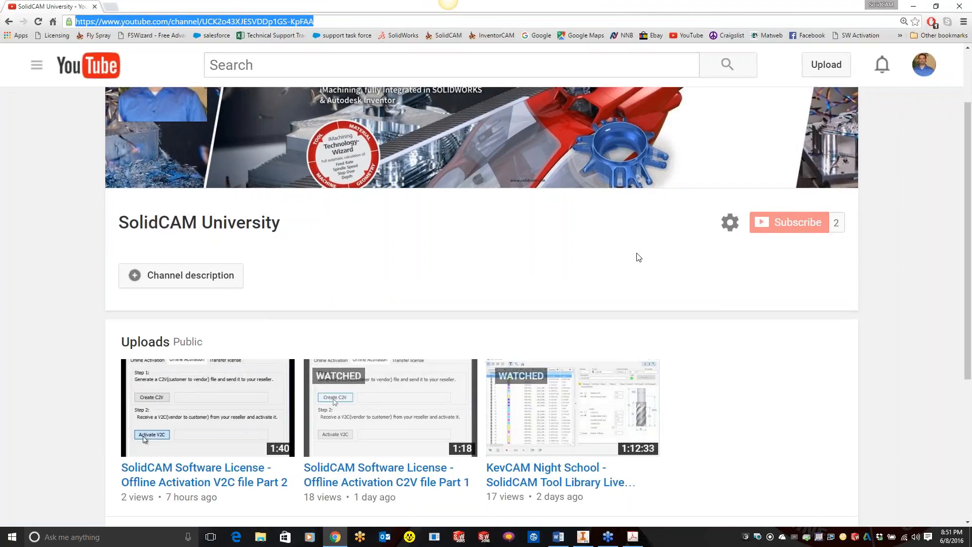
{"action": "left_click", "coordinate": [110, 6]}
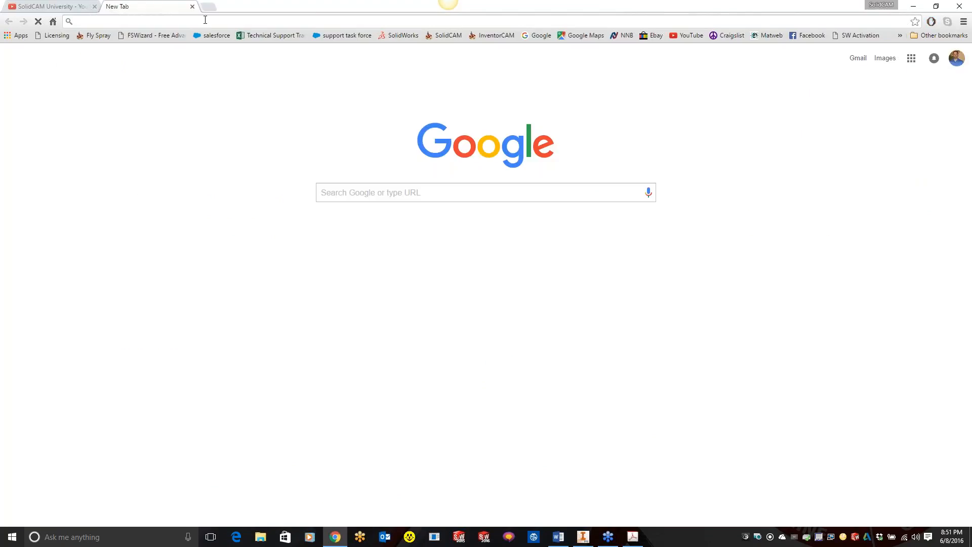
{"action": "type", "text": "solidcam.com/nx"}
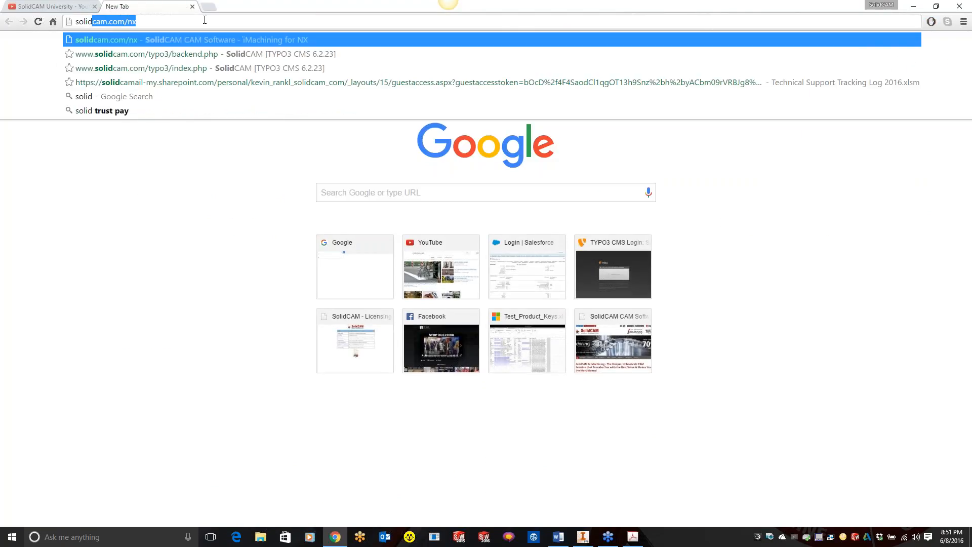
{"action": "key", "text": "Return"}
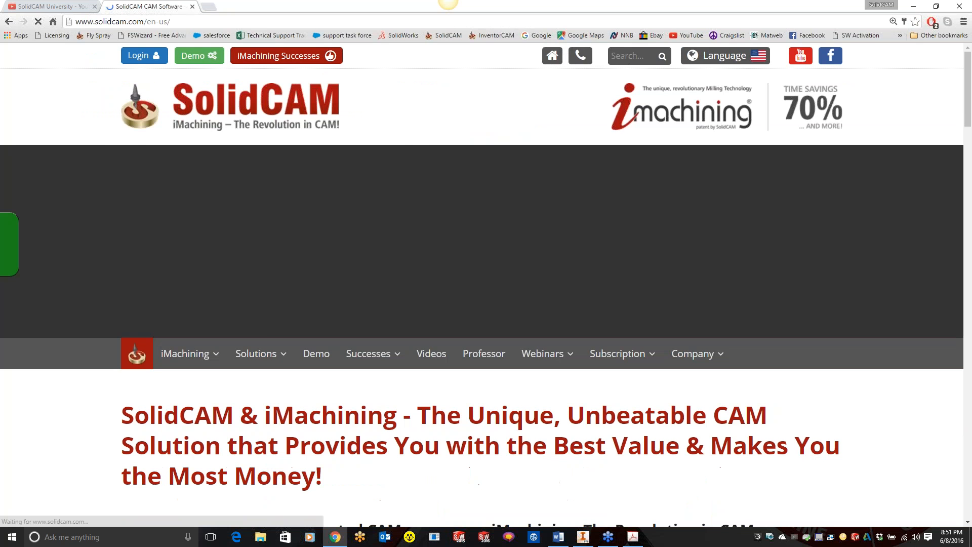
Step: Search the SolidCAM site for kevcam, open the KevCAM Registration page and review the offered night school classes
{"action": "left_click", "coordinate": [632, 60]}
{"action": "type", "text": "kevcam"}
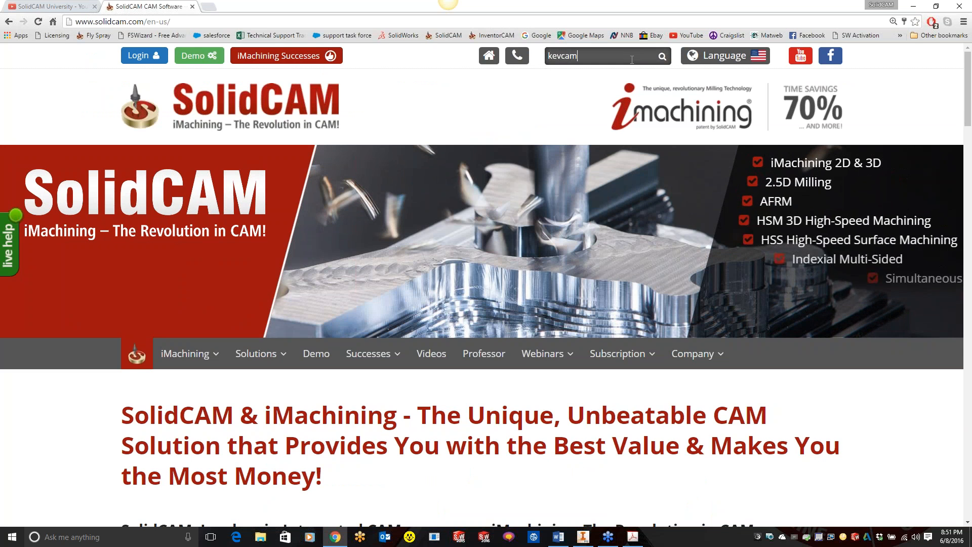
{"action": "key", "text": "Return"}
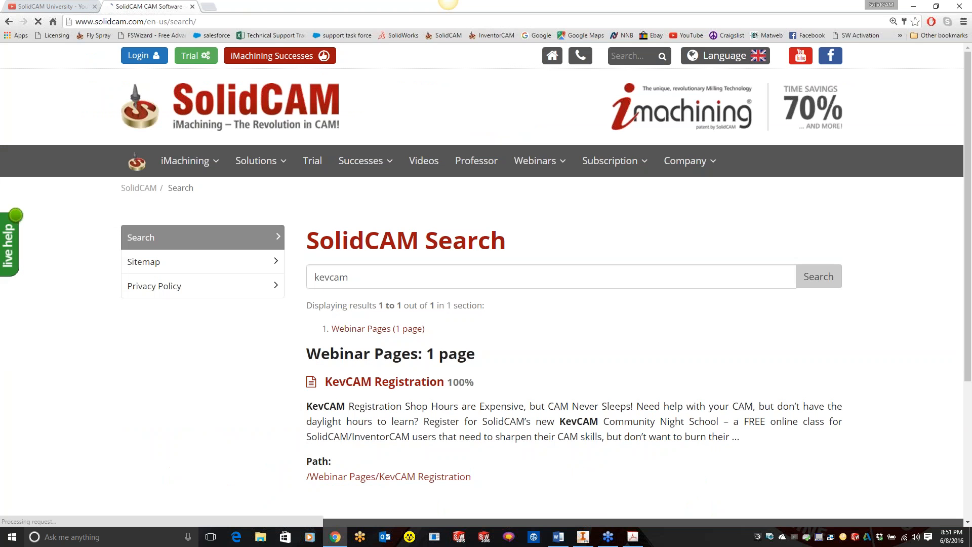
{"action": "left_click", "coordinate": [380, 383]}
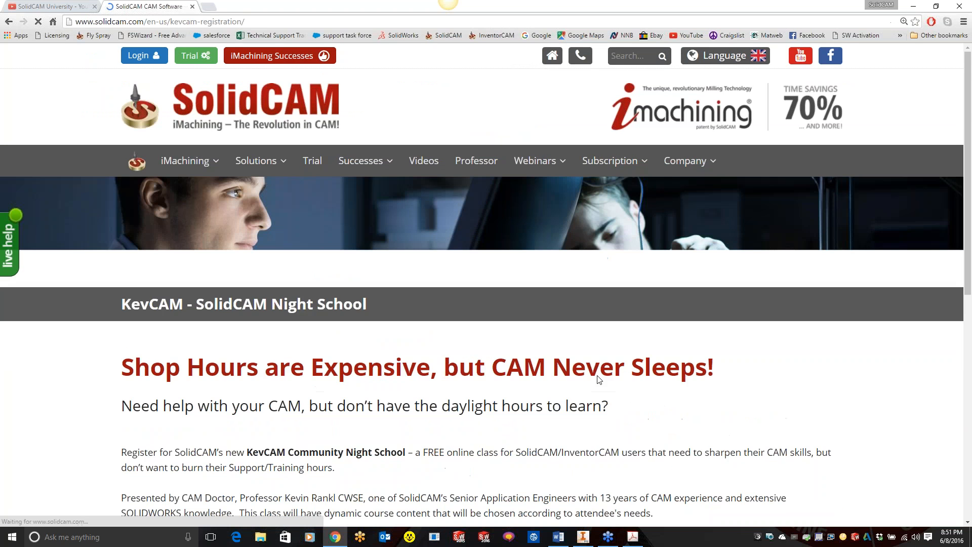
{"action": "scroll", "coordinate": [599, 380], "scroll_direction": "down", "scroll_amount": 4}
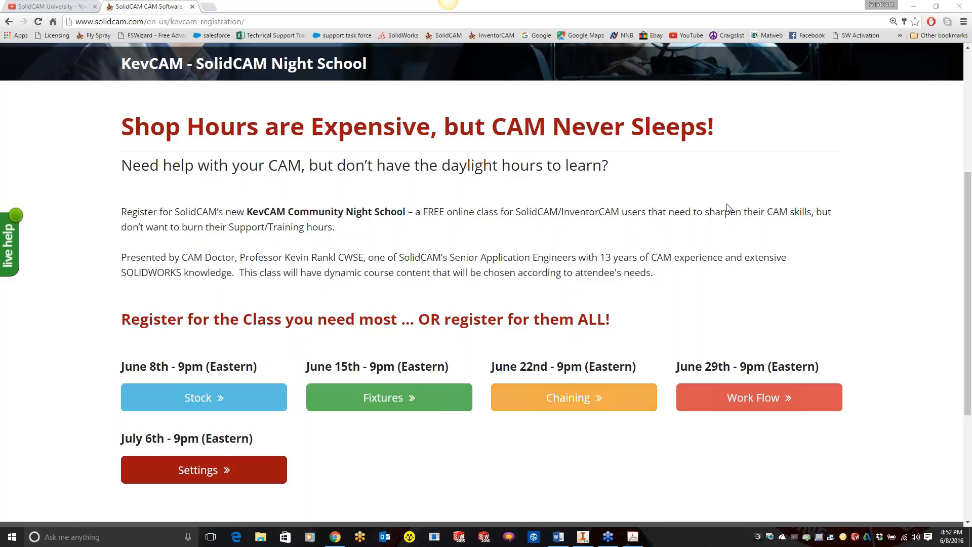
Step: Return to Inventor, open the CAM Settings and review the default CoordSys Definition and Stock Definition options
{"action": "left_click", "coordinate": [581, 538]}
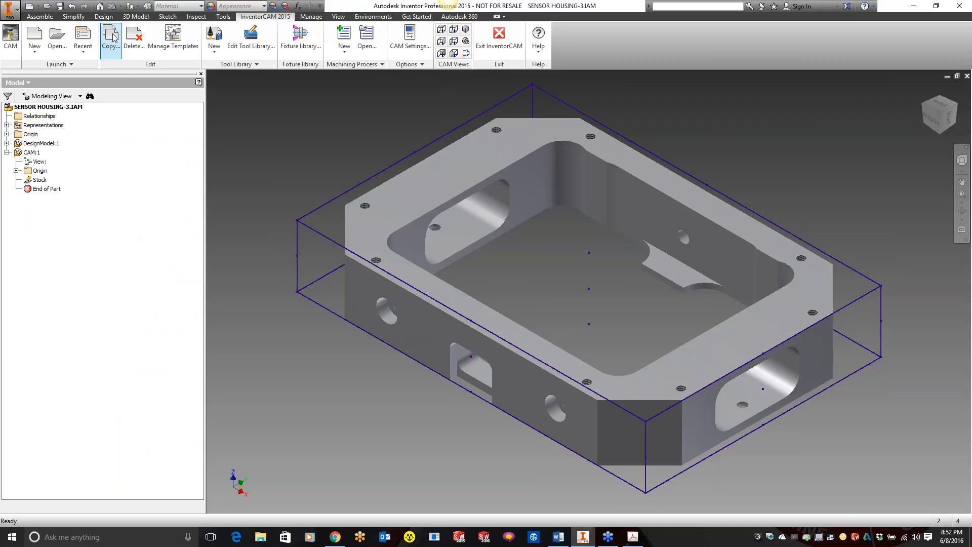
{"action": "left_click", "coordinate": [407, 35]}
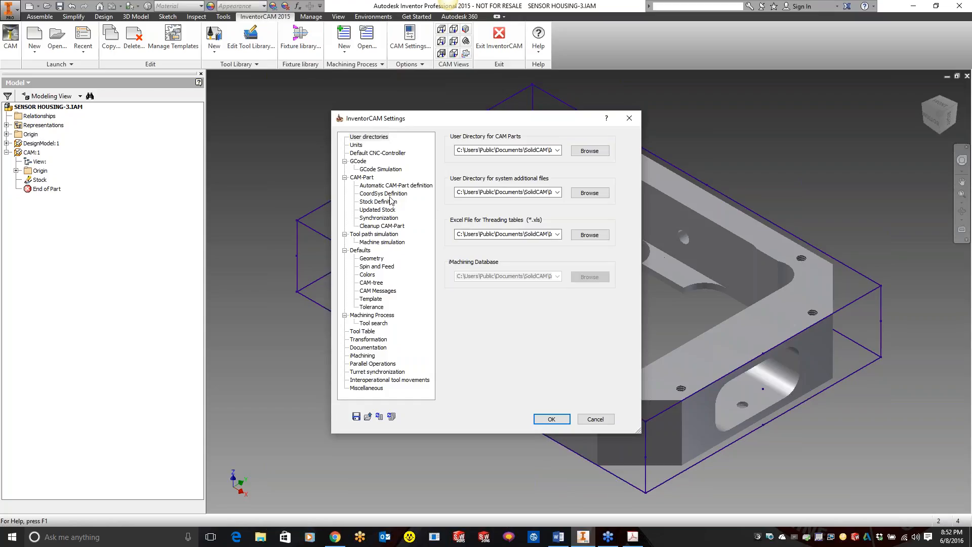
{"action": "left_click", "coordinate": [383, 195]}
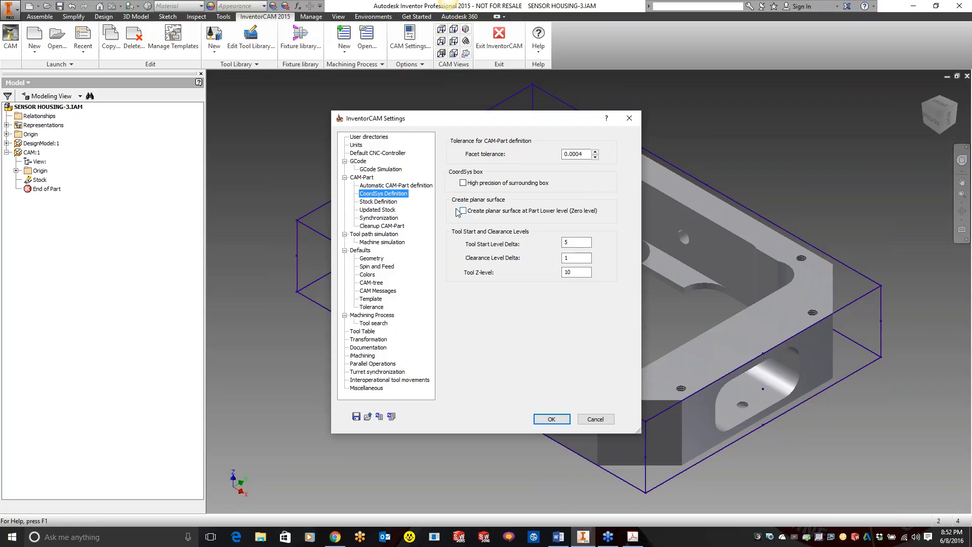
{"action": "left_click", "coordinate": [380, 203]}
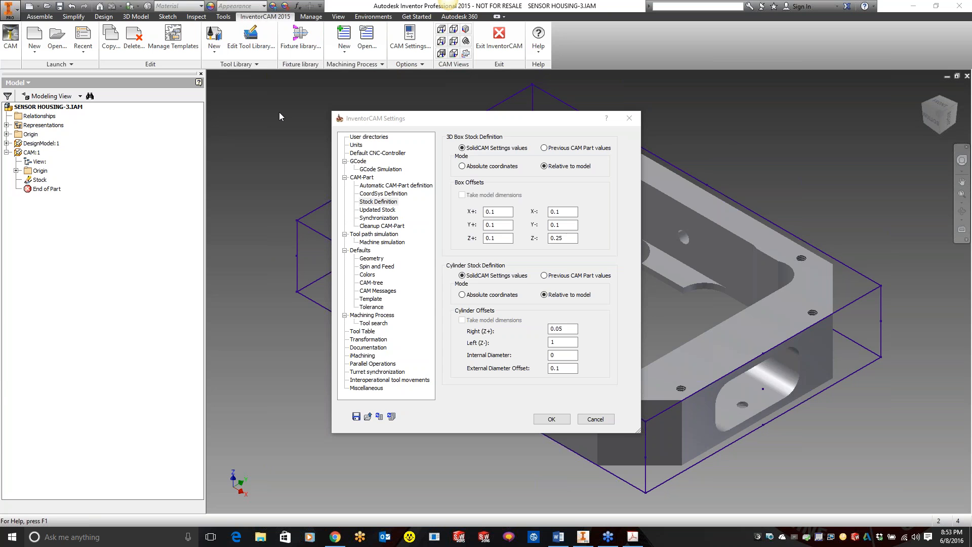
Step: Switch to YouTube in Chrome, search for solidcam professor, open the SolidCAMProfessor channel and look through its videos
{"action": "left_click", "coordinate": [334, 537]}
{"action": "left_click", "coordinate": [66, 6]}
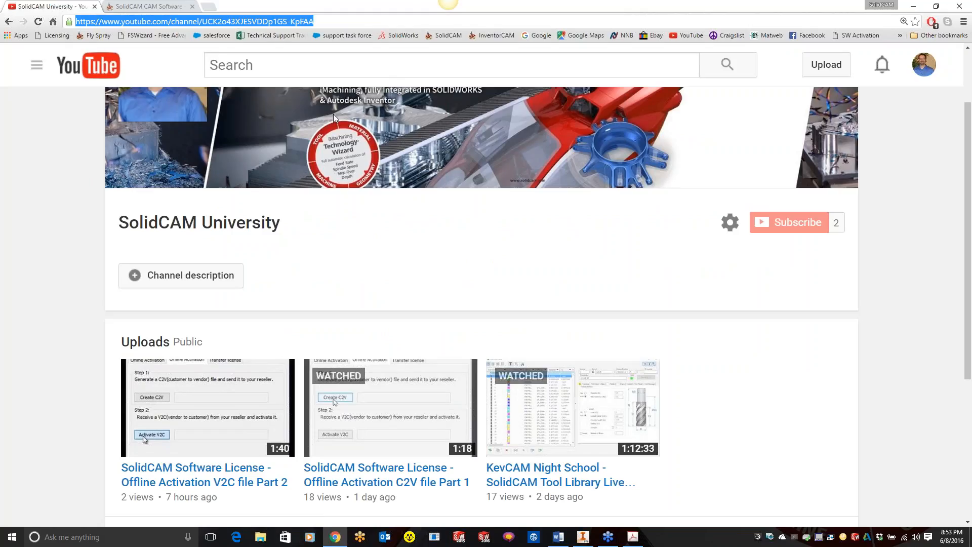
{"action": "left_click", "coordinate": [208, 6]}
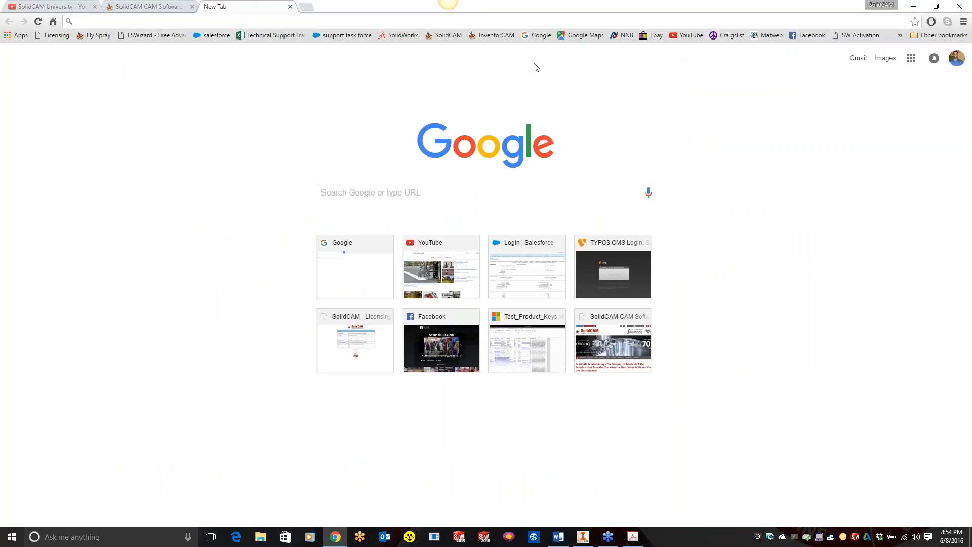
{"action": "left_click", "coordinate": [50, 6]}
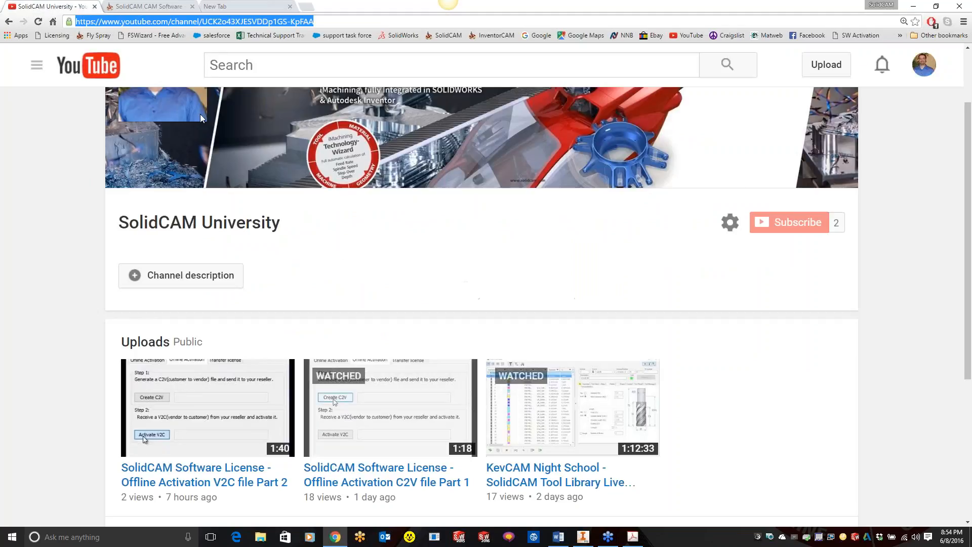
{"action": "left_click", "coordinate": [295, 67]}
{"action": "type", "text": "s"}
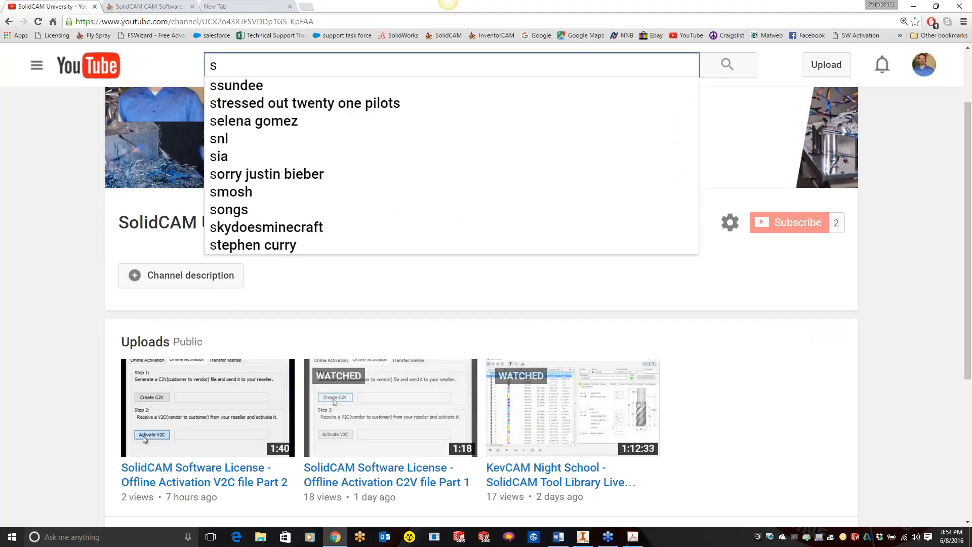
{"action": "type", "text": "ol"}
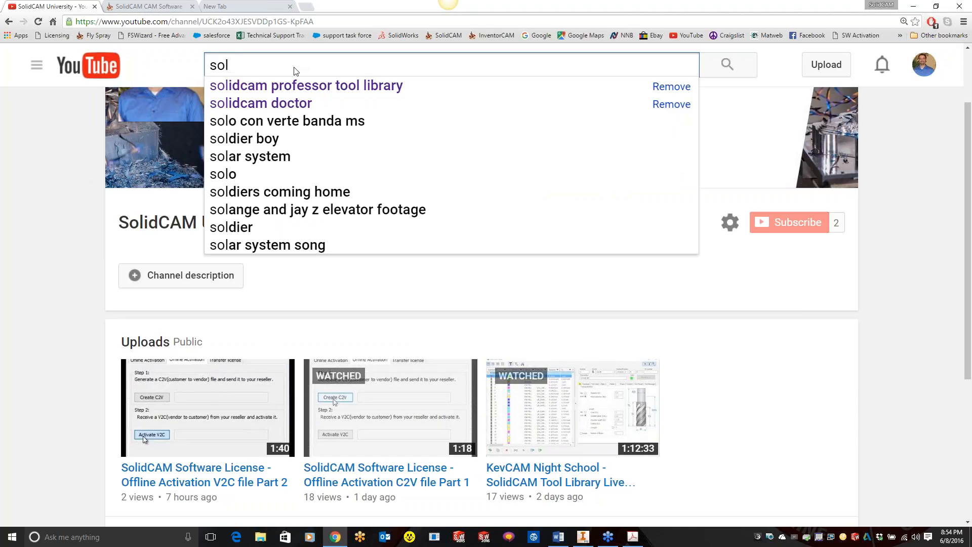
{"action": "type", "text": "idca"}
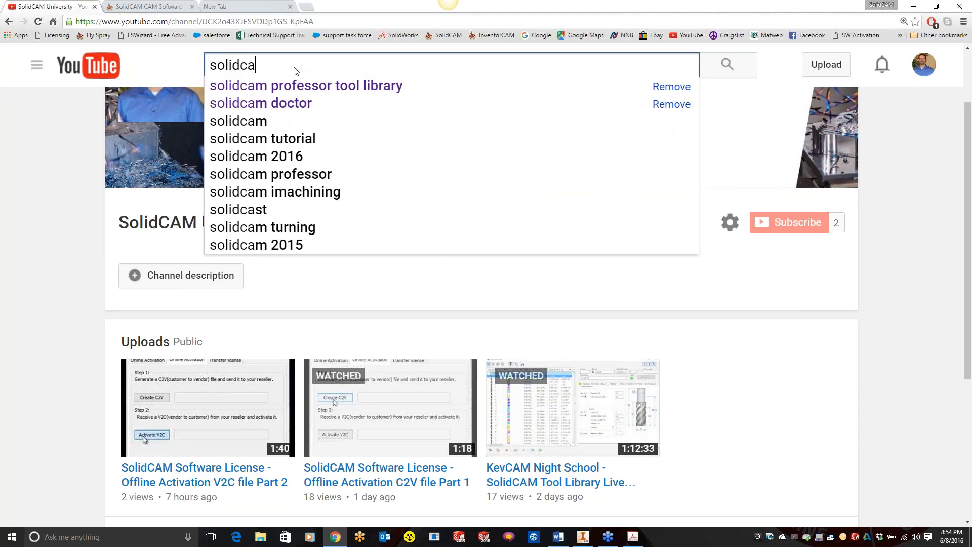
{"action": "type", "text": "m pro"}
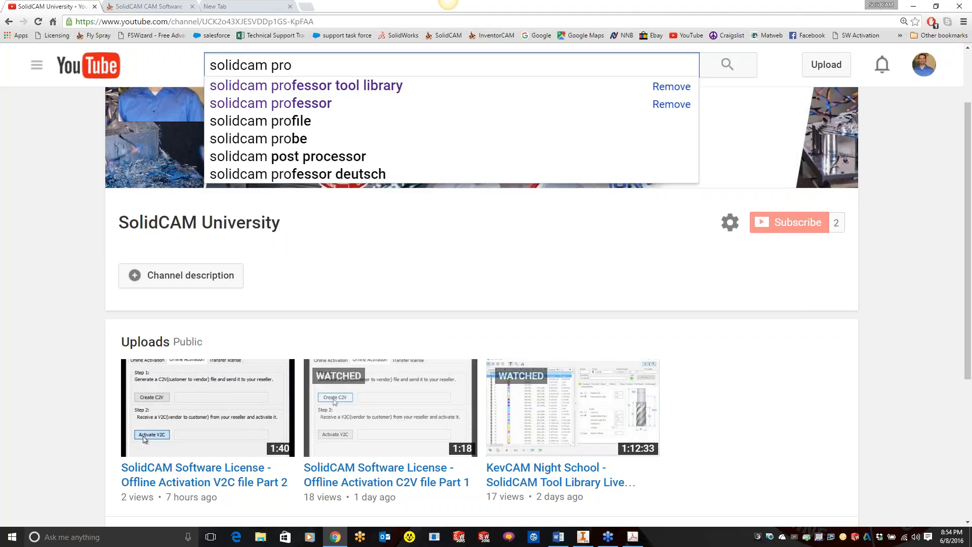
{"action": "left_click", "coordinate": [298, 108]}
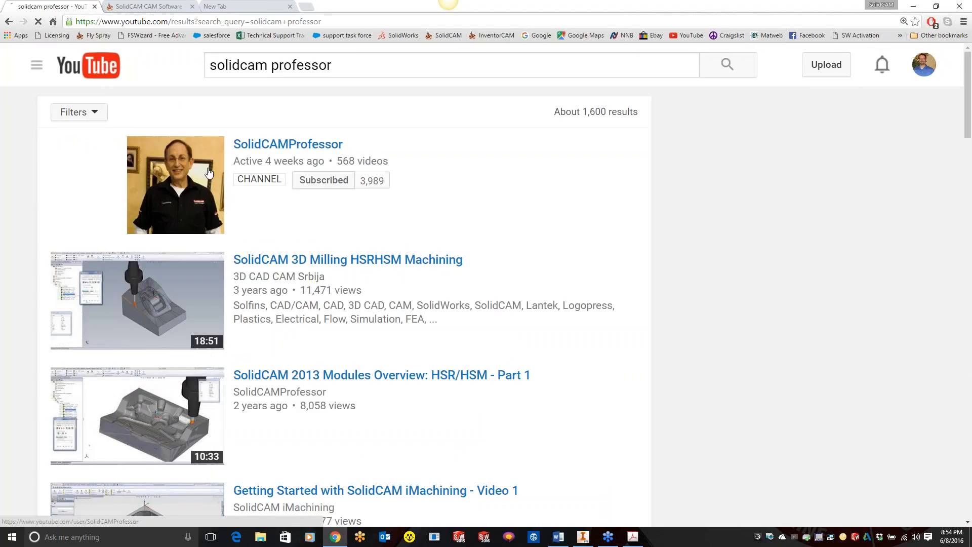
{"action": "left_click", "coordinate": [267, 146]}
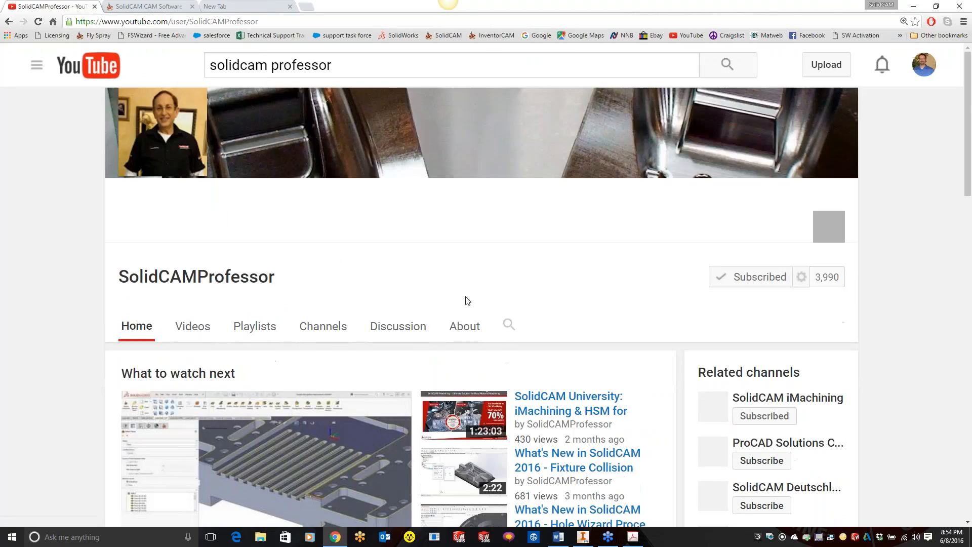
{"action": "scroll", "coordinate": [467, 301], "scroll_direction": "down", "scroll_amount": 3}
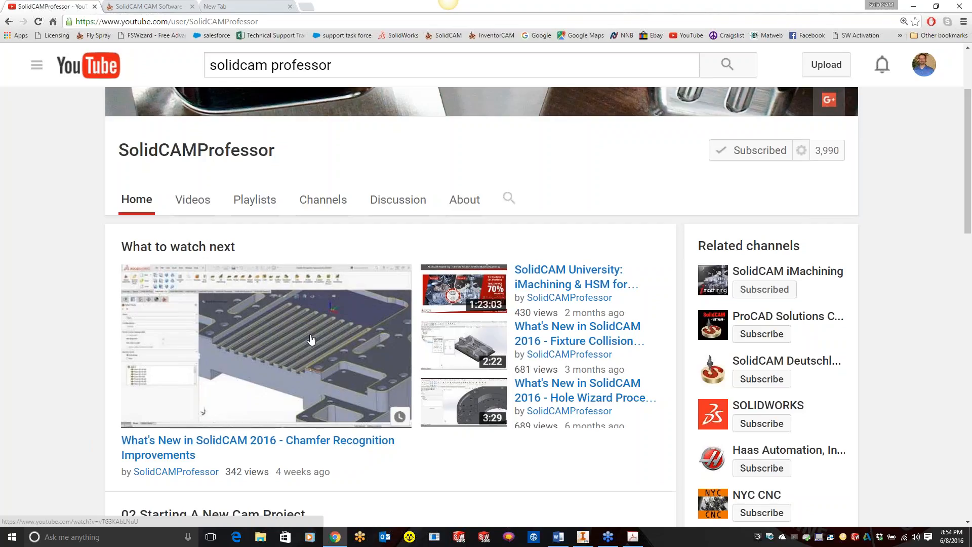
Step: Switch to Acrobat and show the SolidCAM Tell-a-Friend Program PDF
{"action": "left_click", "coordinate": [639, 531]}
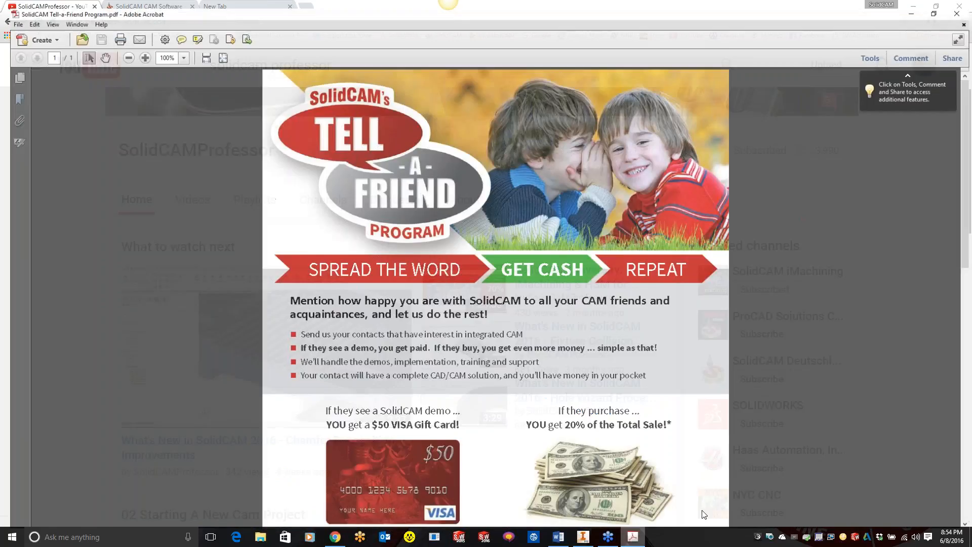